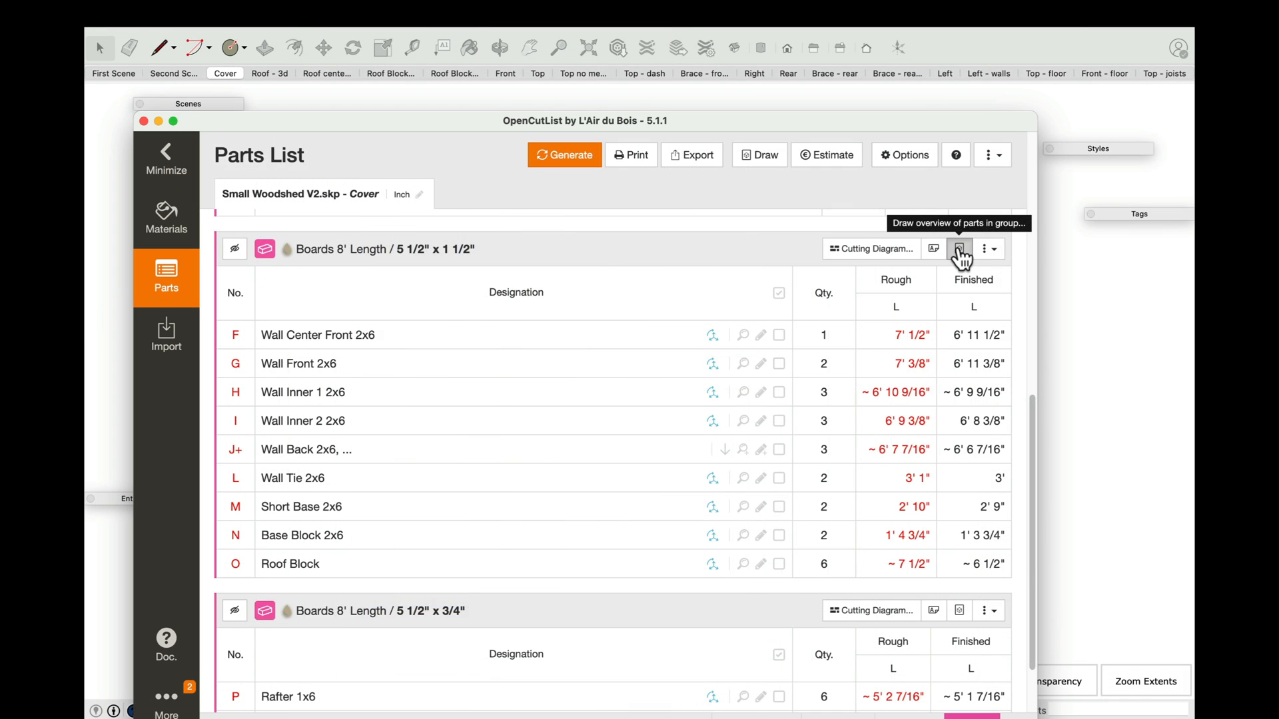
Step: Generate an overview drawing of the 8' boards in the 5 1/2" x 1 1/2" group and rotate the exploded parts view
click(960, 250)
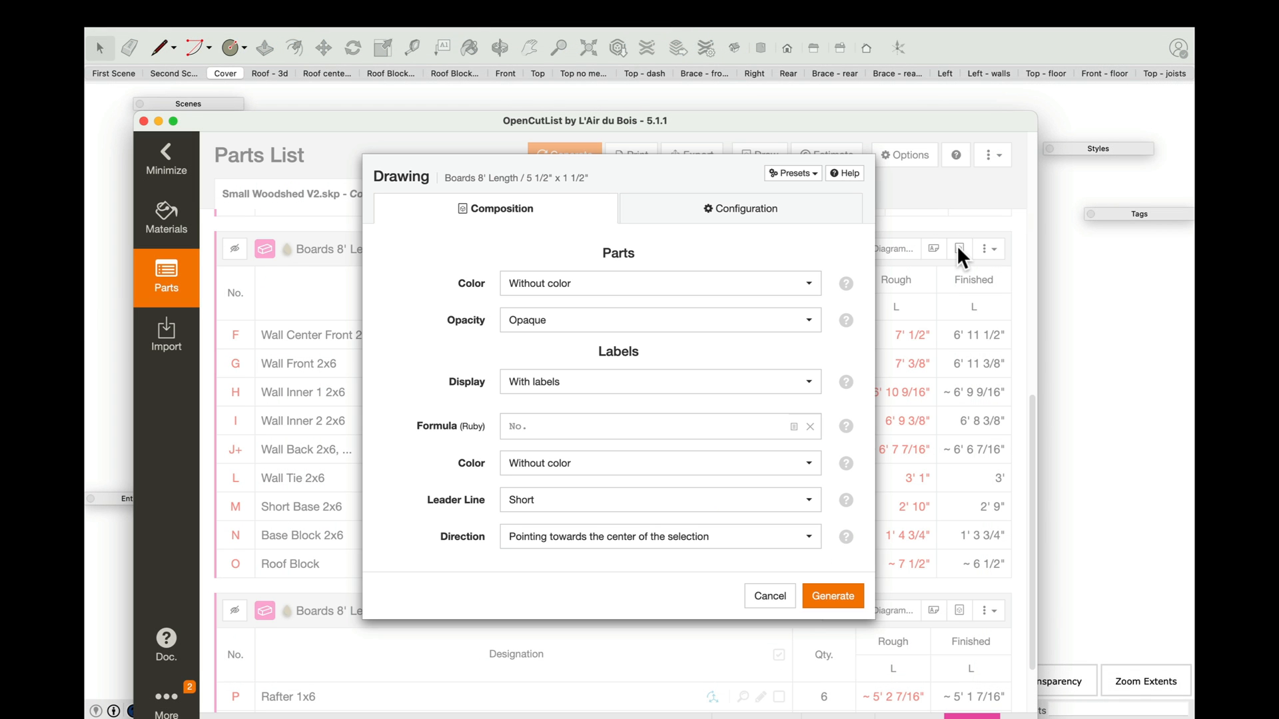
click(846, 604)
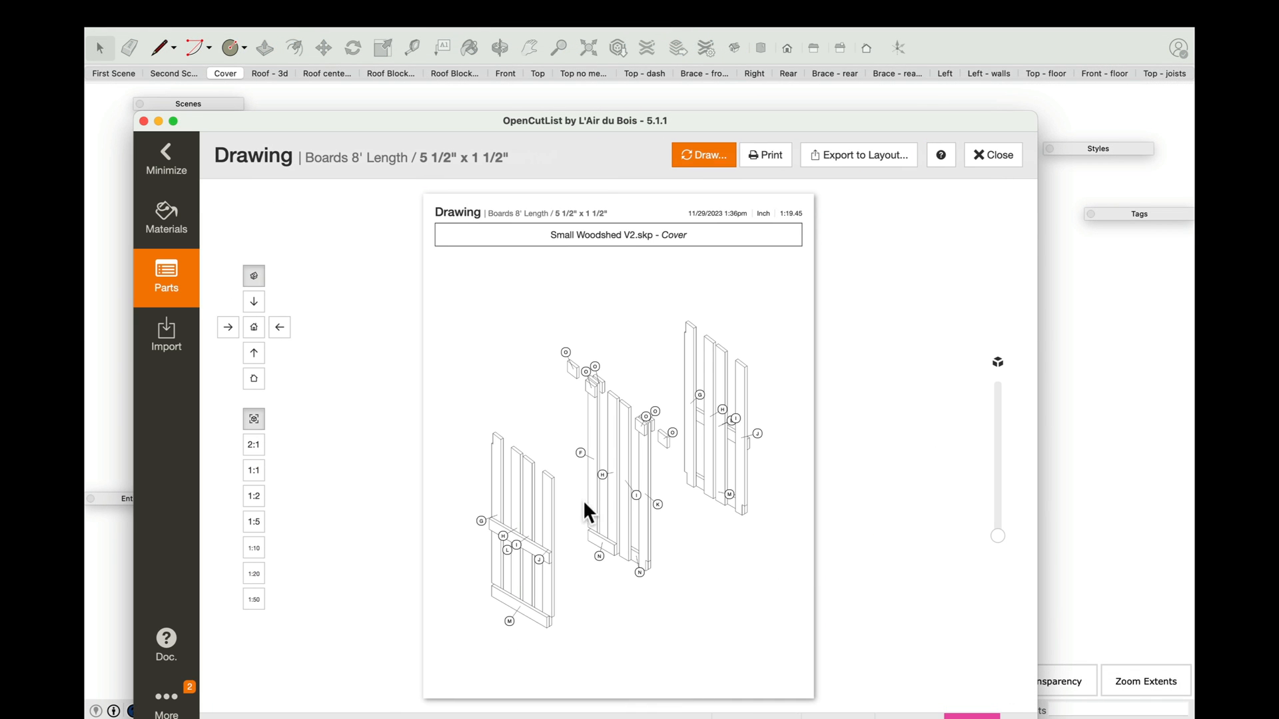
drag(641, 493, 662, 436)
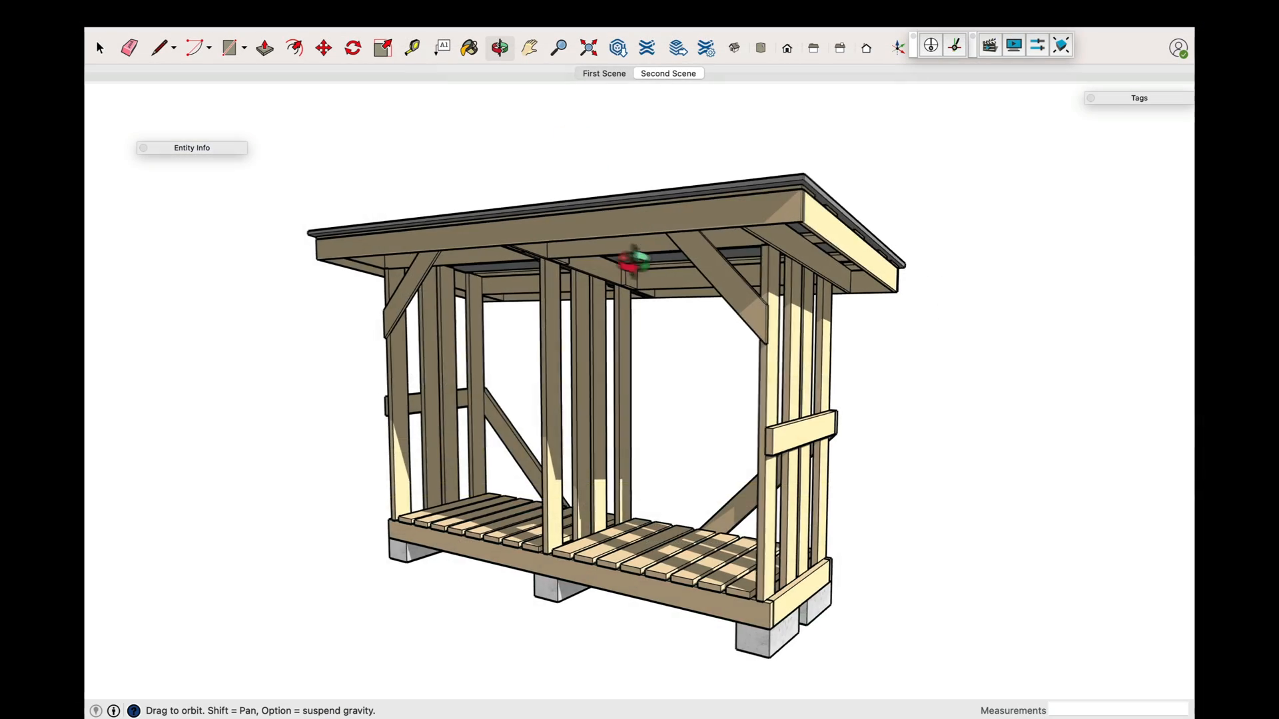
Step: Examine the woodshed model from several angles, including the underside of the roof framing and the corner braces
mouse_move(633, 261)
mouse_down()
mouse_move(490, 191)
mouse_move(471, 129)
mouse_move(505, 131)
mouse_move(607, 193)
mouse_move(677, 134)
mouse_move(825, 146)
mouse_move(936, 203)
mouse_move(616, 209)
mouse_move(622, 263)
mouse_move(719, 208)
mouse_move(634, 422)
mouse_move(766, 302)
mouse_move(930, 297)
mouse_move(939, 343)
mouse_move(750, 366)
mouse_move(748, 428)
mouse_move(676, 431)
mouse_up()
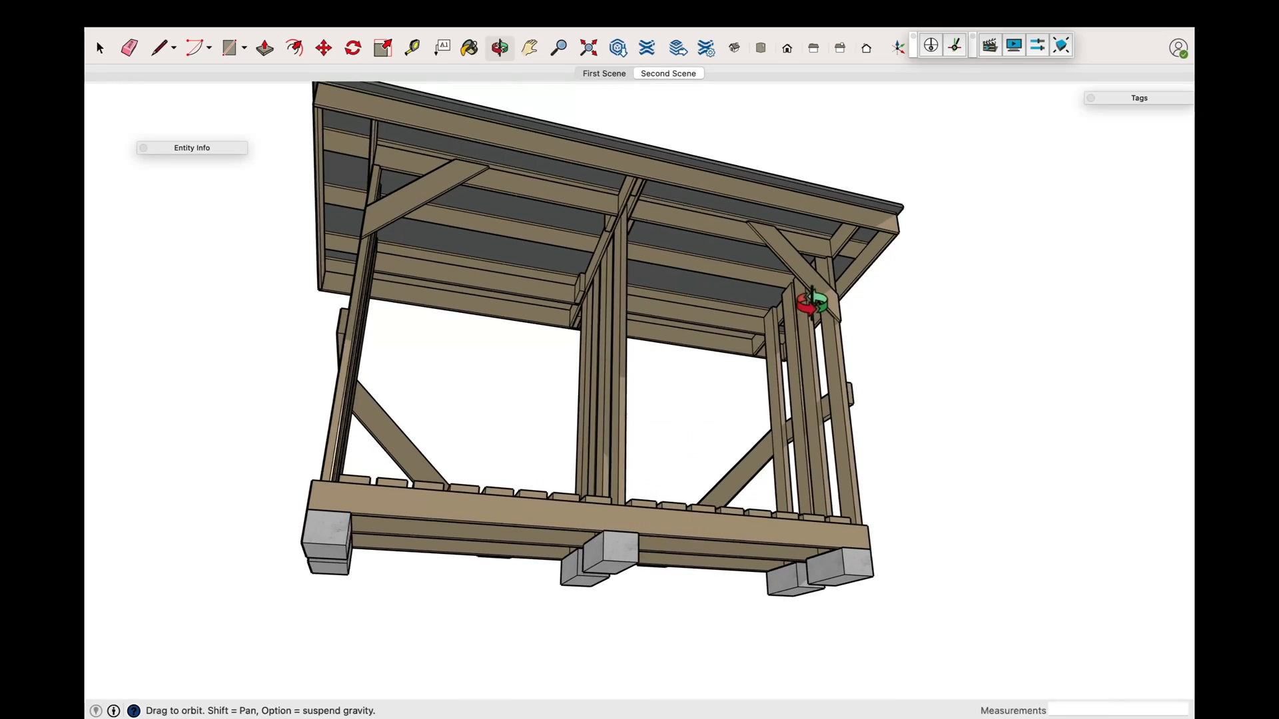
scroll(833, 272, up, 5)
drag(838, 270, 1069, 384)
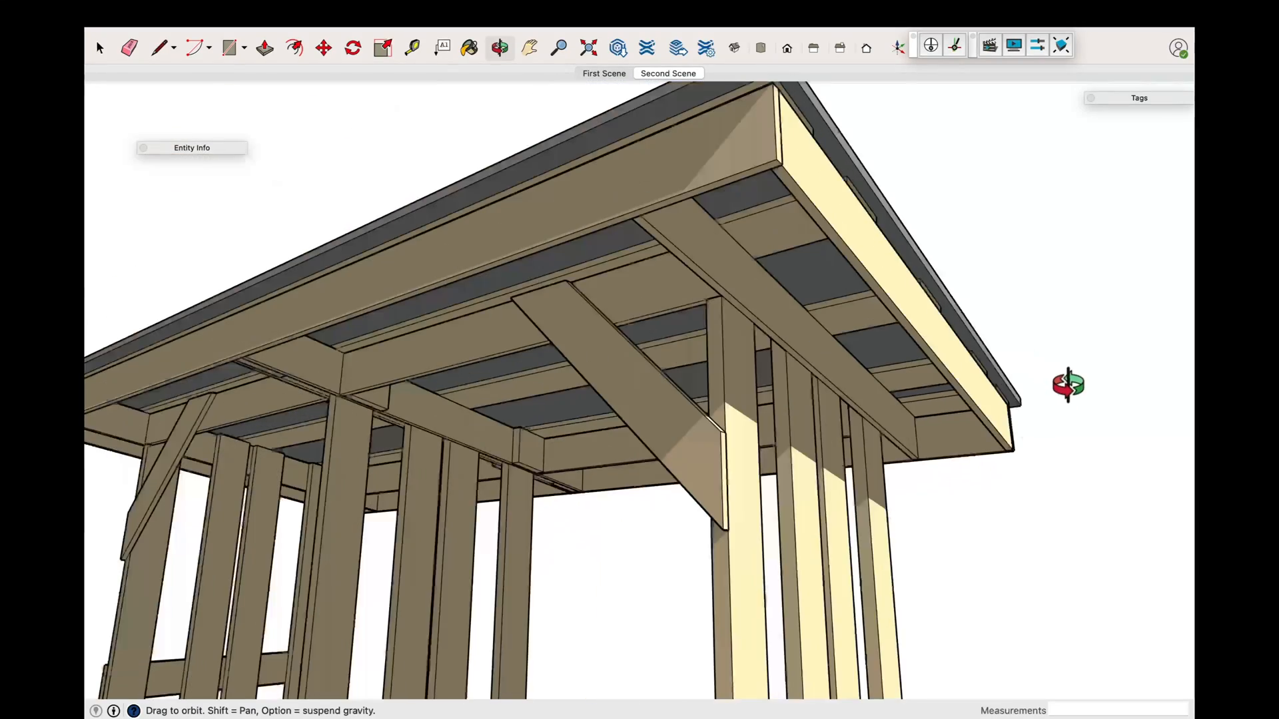
drag(556, 485, 565, 286)
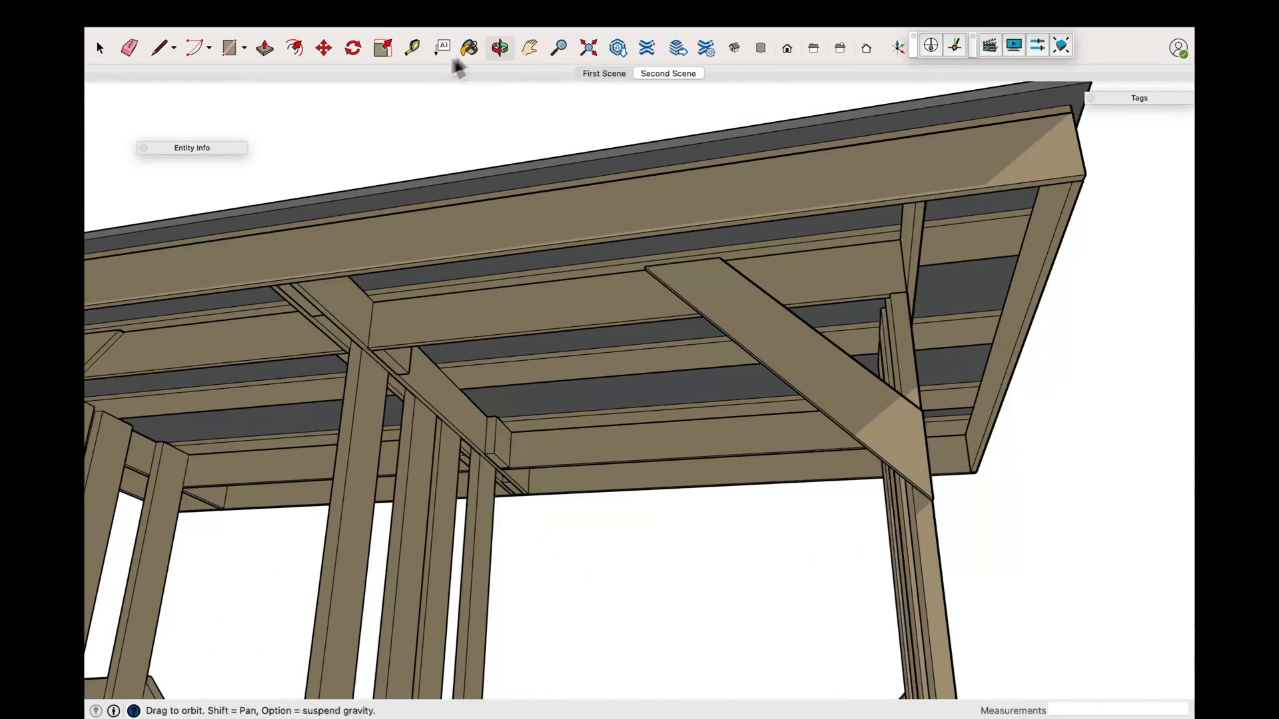
click(530, 48)
drag(299, 453, 346, 436)
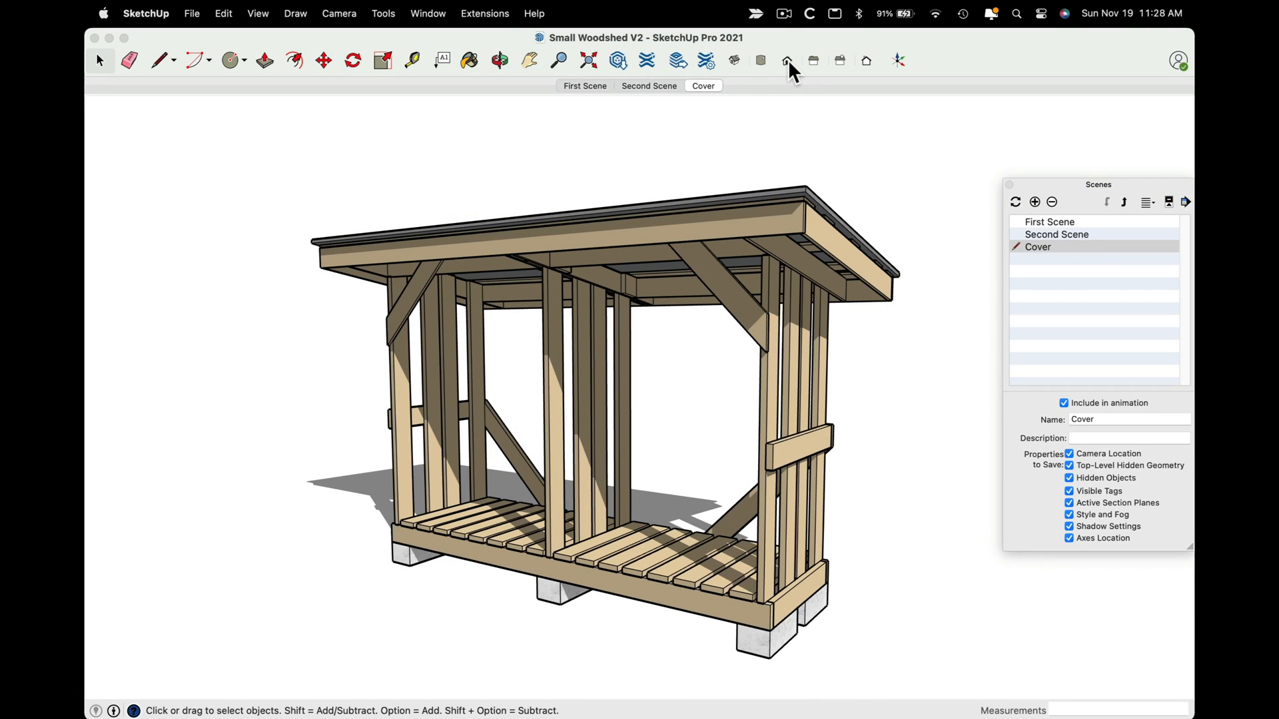
Step: Set up a straight-on view of the shed's open front in parallel projection with shadows turned off
click(787, 60)
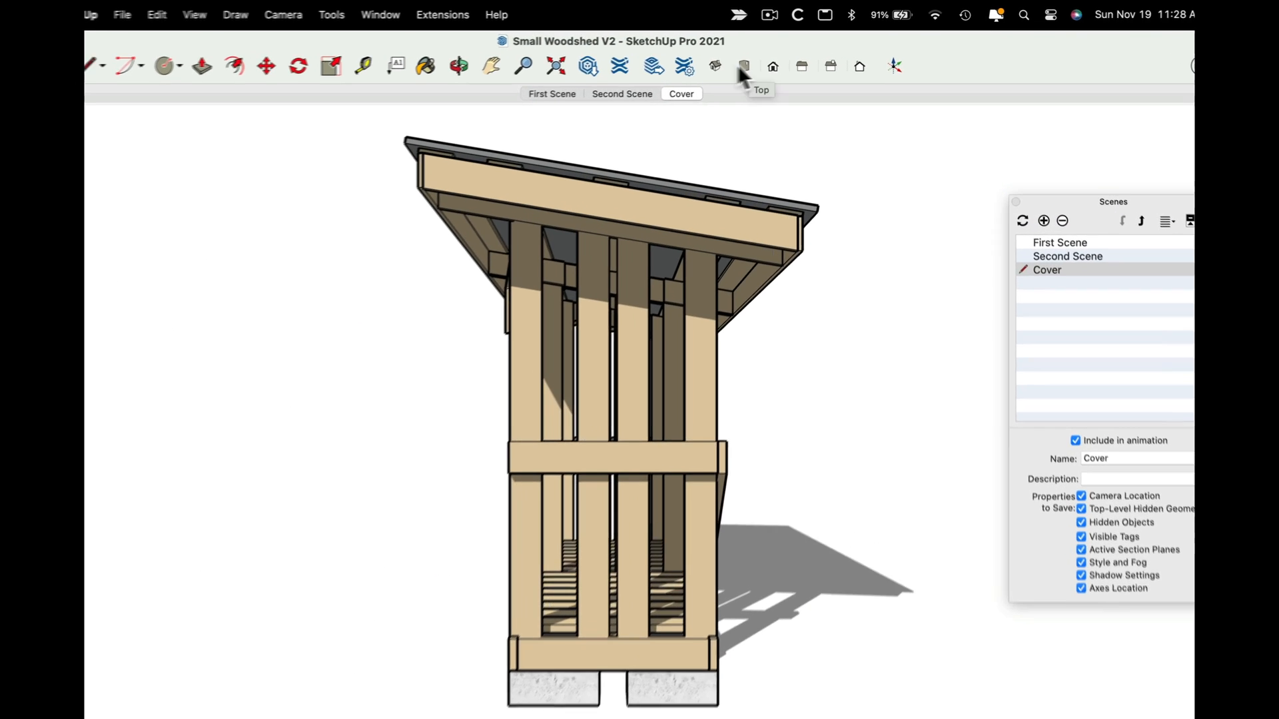
click(800, 63)
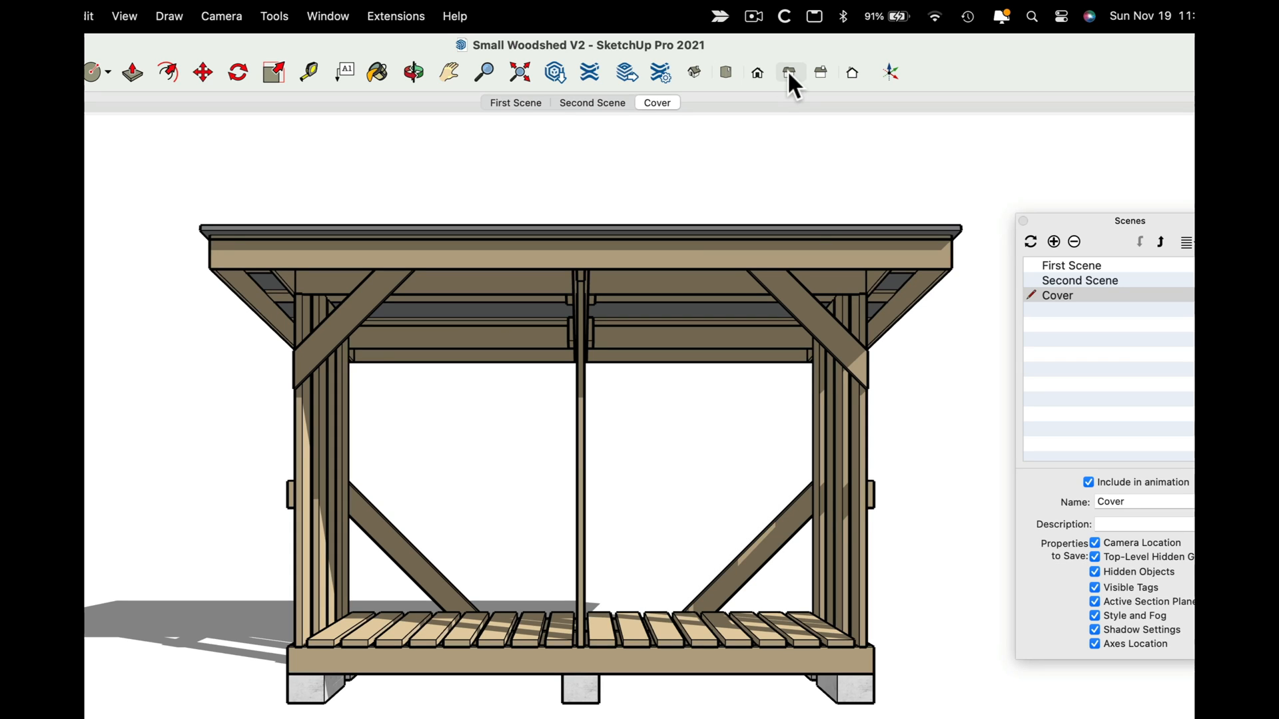
click(226, 16)
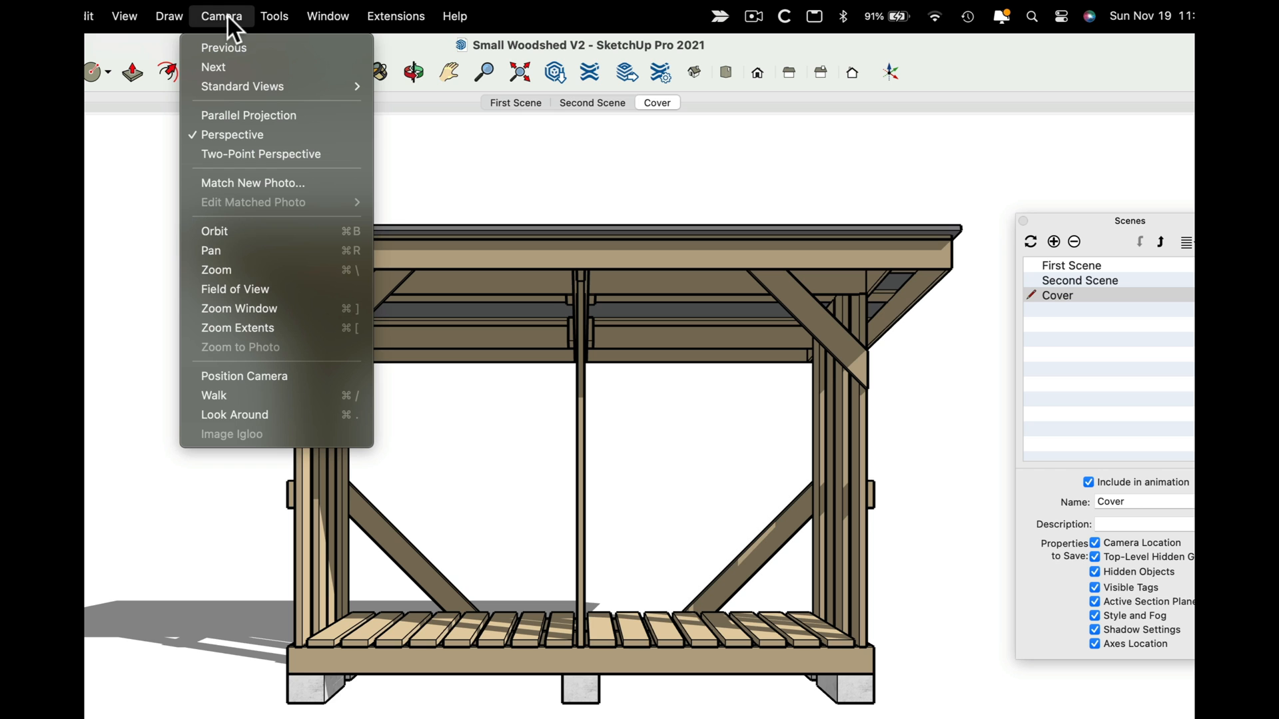
click(225, 114)
click(124, 16)
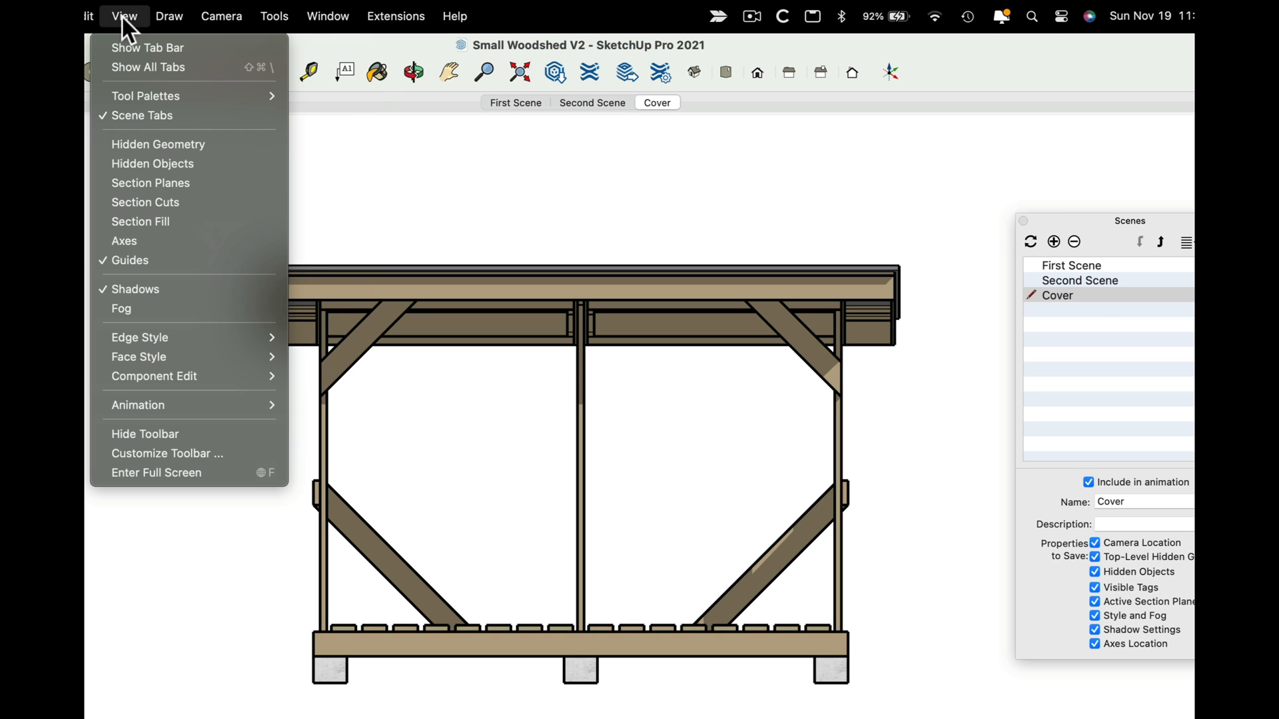
click(135, 290)
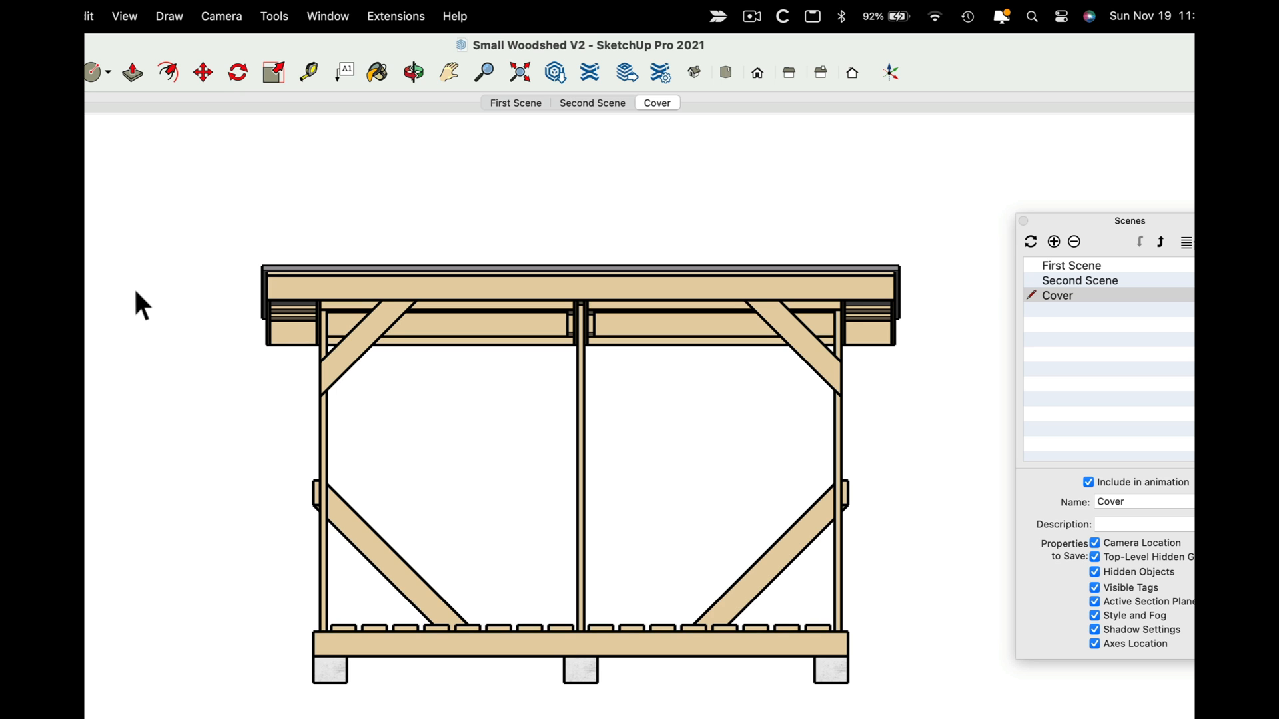
Step: Add a scene of the current front elevation and name it Front
click(1003, 242)
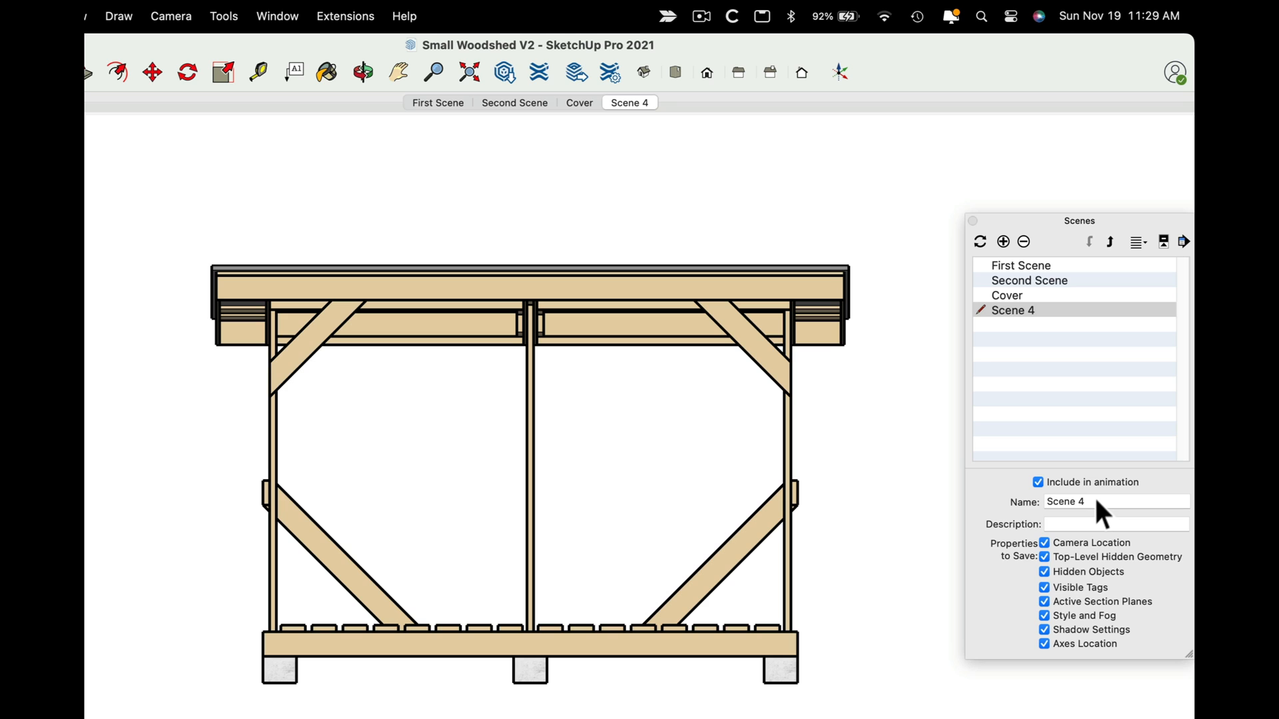
drag(1097, 502, 1043, 503)
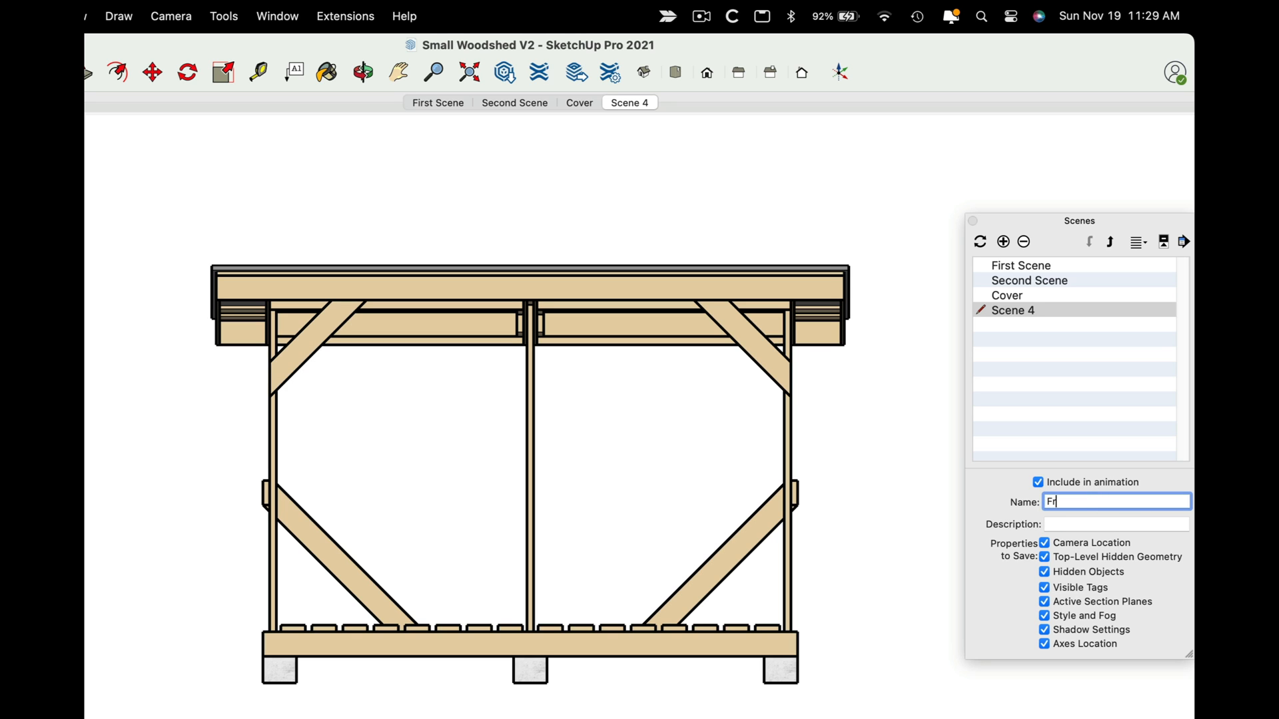
key(Return)
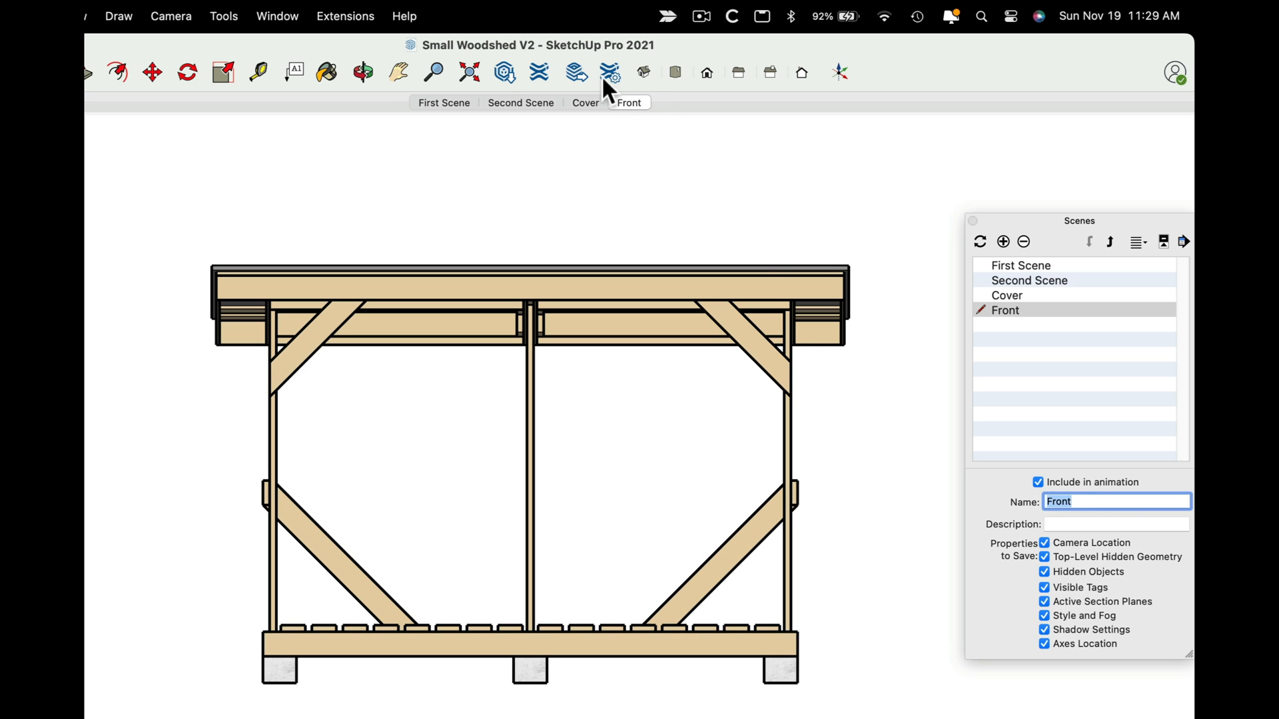
Step: Show the shed's right side elevation and save it as a new scene named Right
click(708, 73)
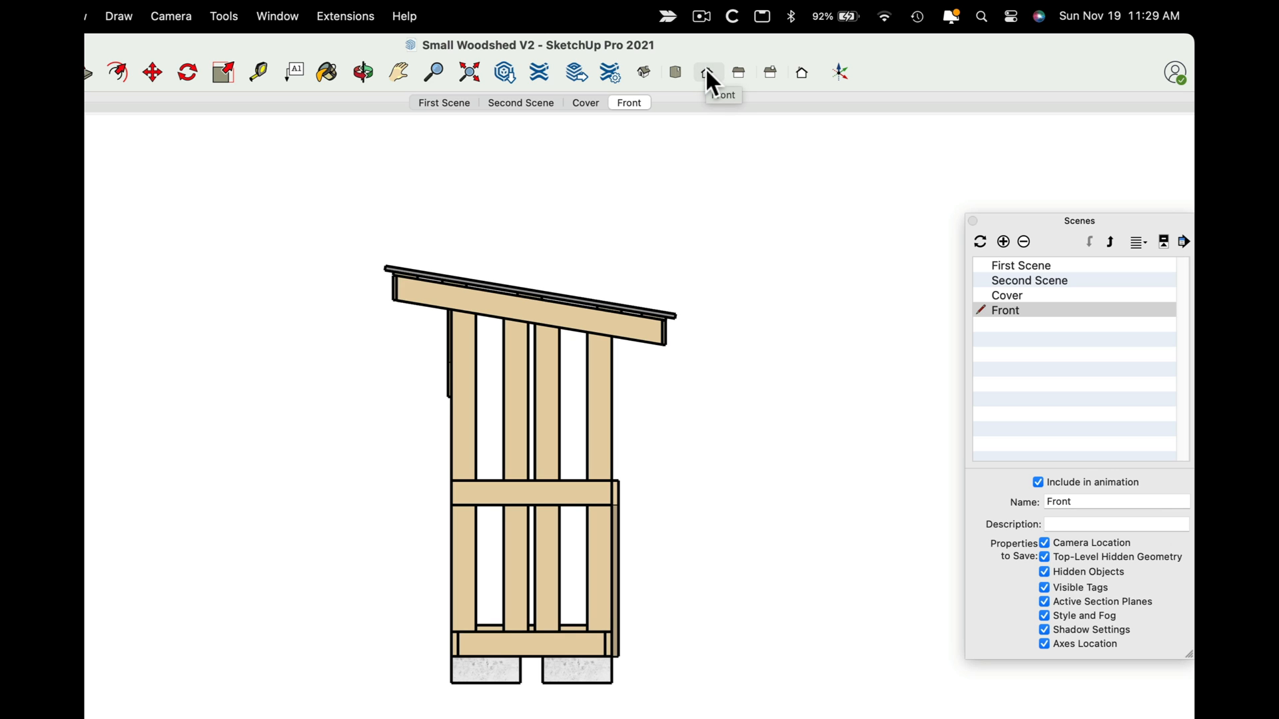
click(1003, 242)
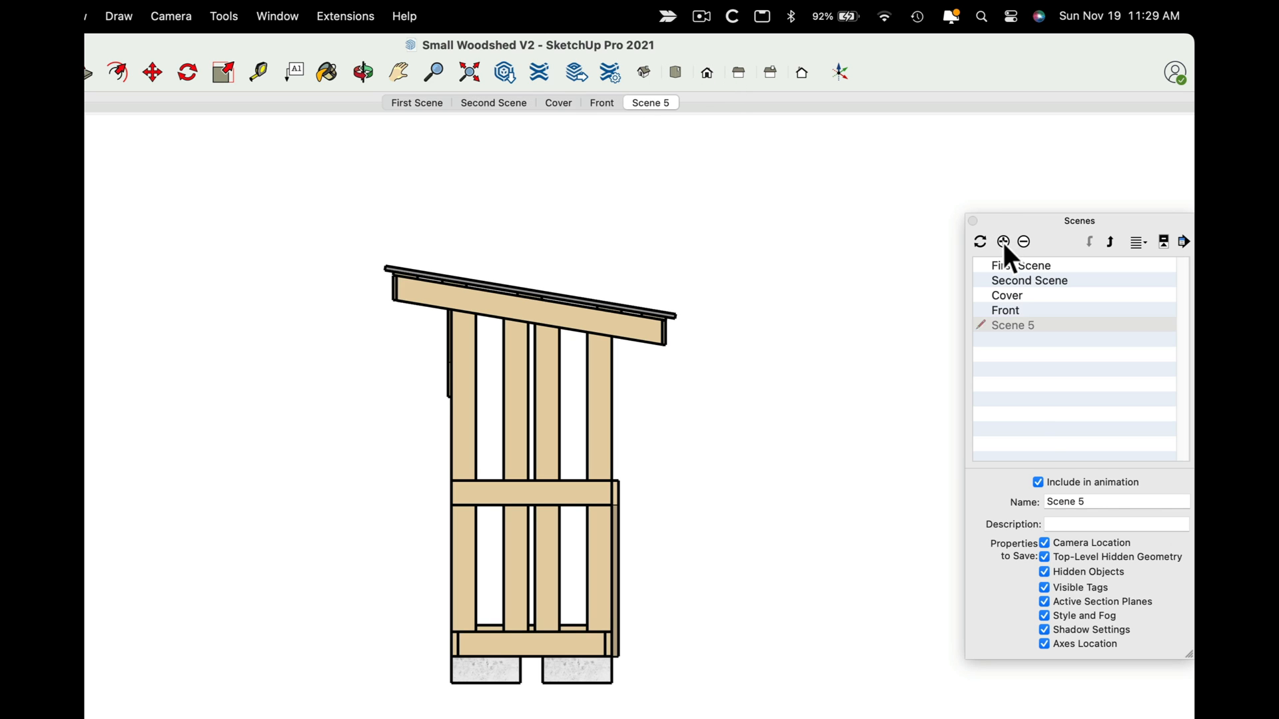
drag(1092, 506, 1054, 501)
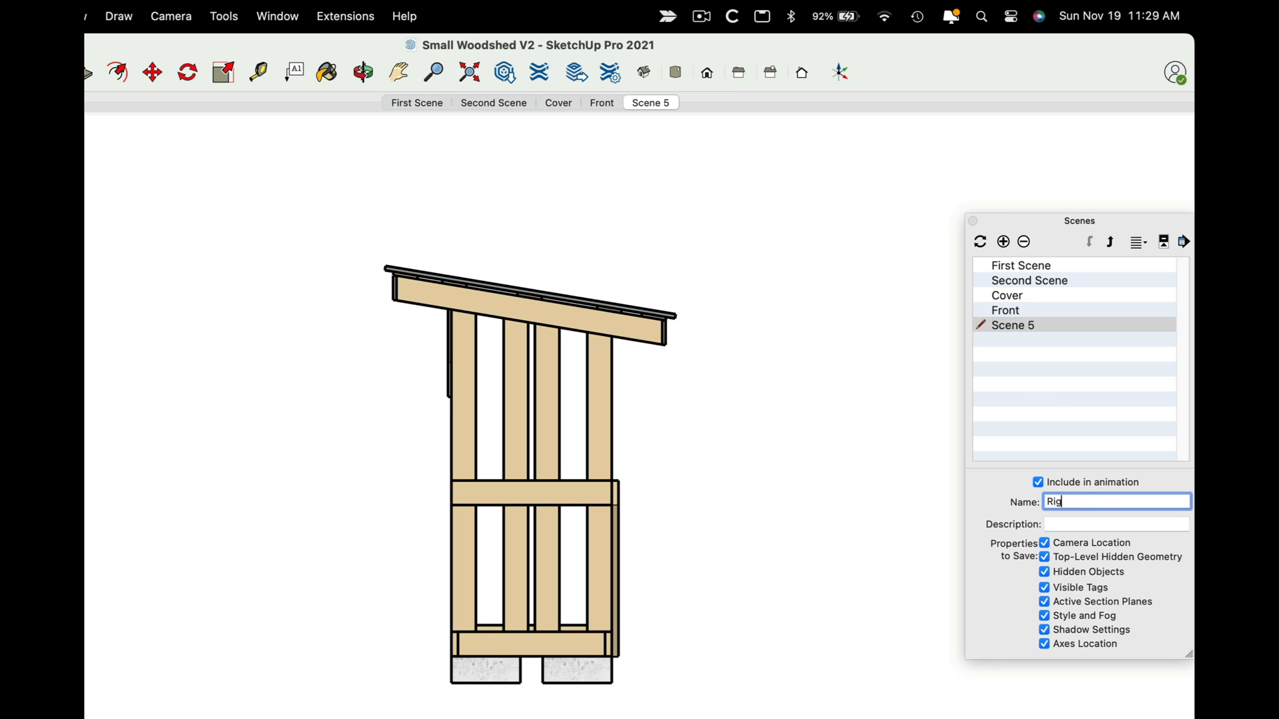
key(Return)
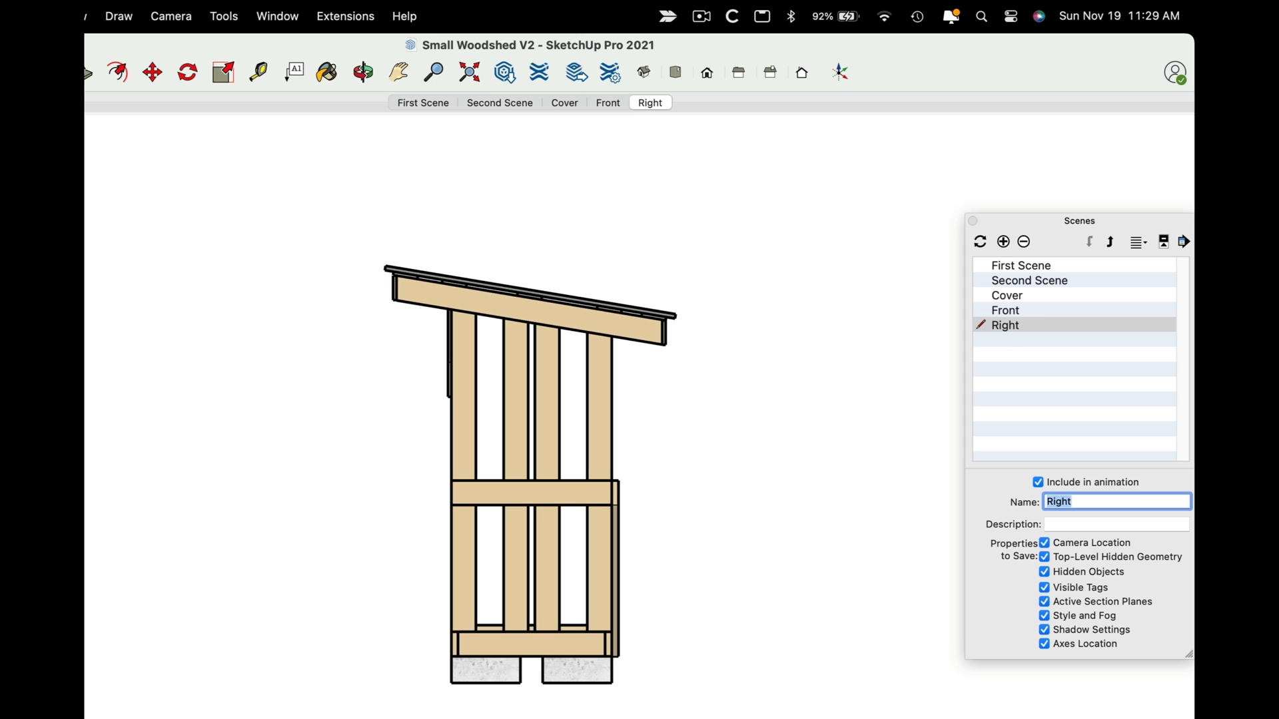
Step: Show the shed's back elevation and save it as a new scene named Rear
click(771, 73)
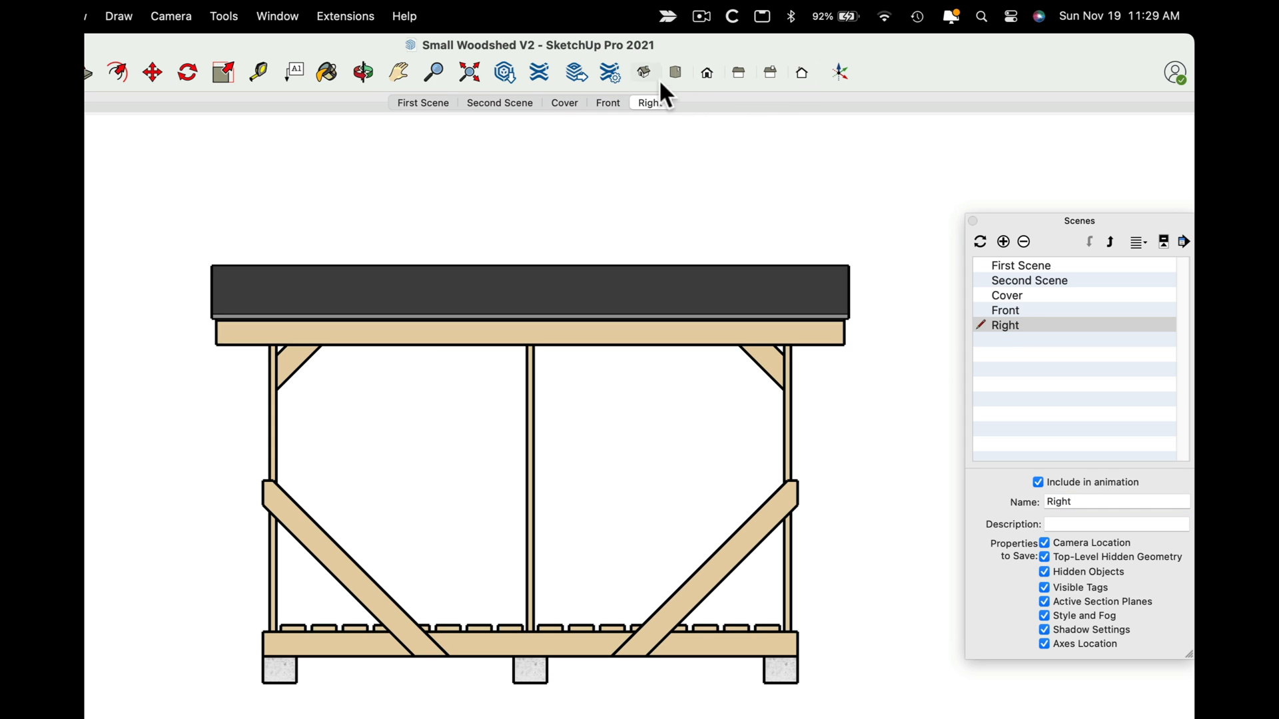
click(1004, 242)
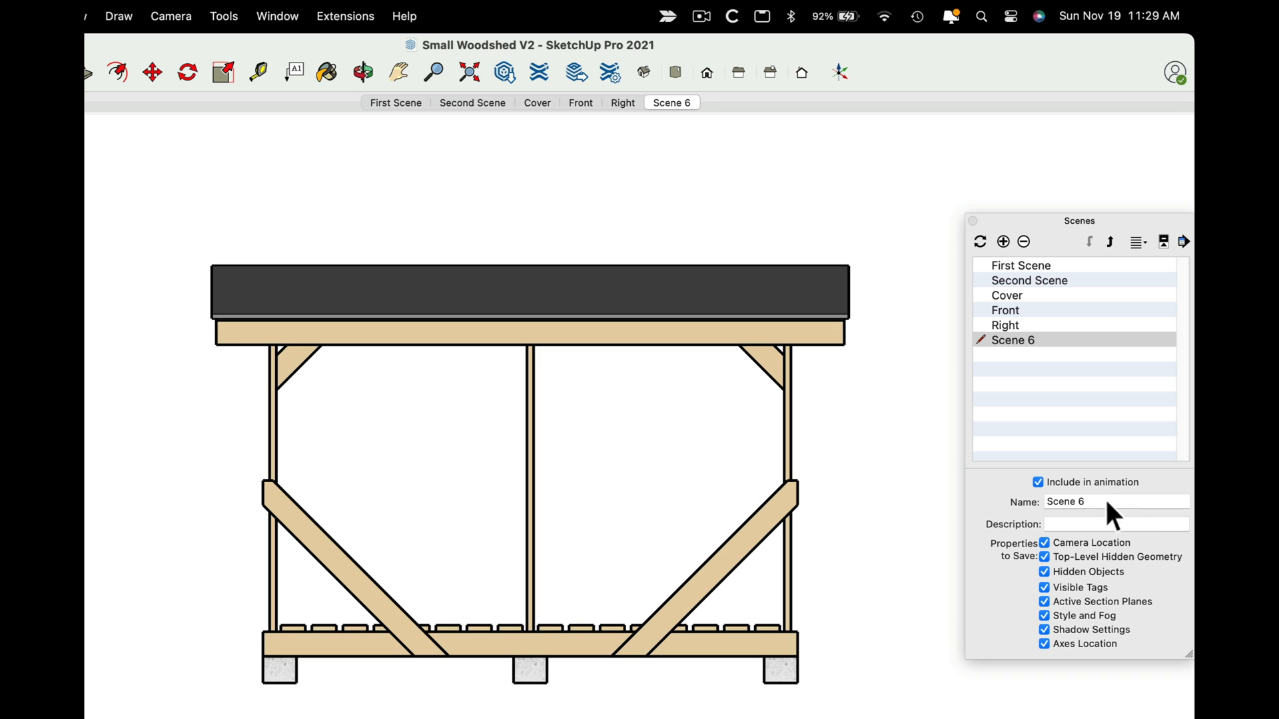
drag(1107, 504, 1046, 501)
key(Return)
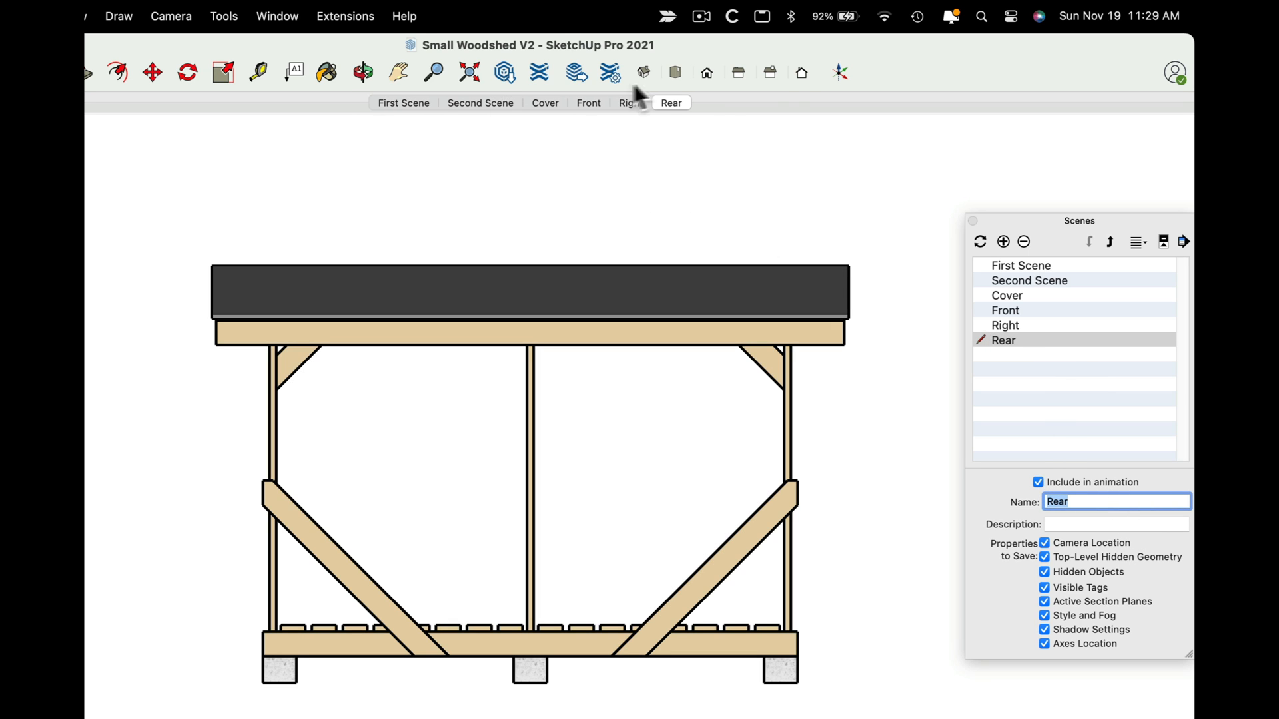
Step: Show the shed's left side elevation and save it as a new scene named Left
click(802, 72)
click(1004, 241)
drag(1112, 502, 1043, 514)
text(Left)
key(Return)
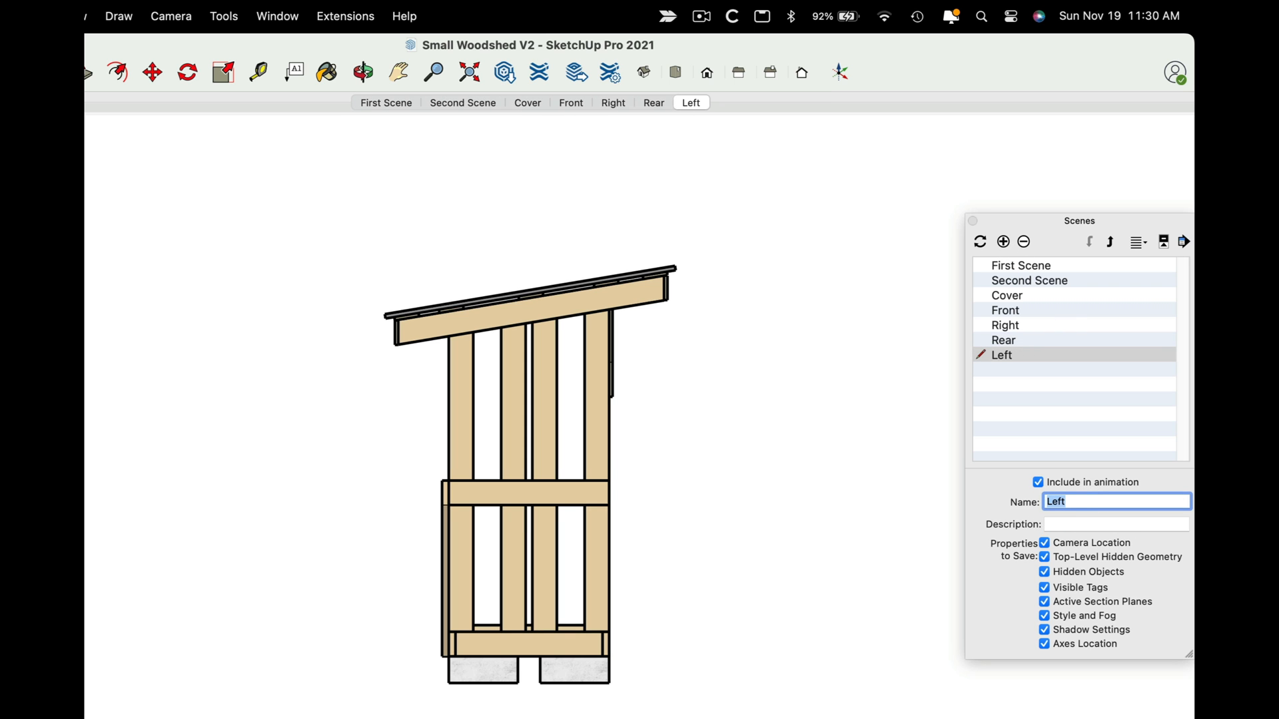
Step: In the top view, hide the Roof, Roof Metal, Roof Blocking, Rafters, Walls, Braces and Concrete Blocks tags so the floor boards are exposed
click(675, 72)
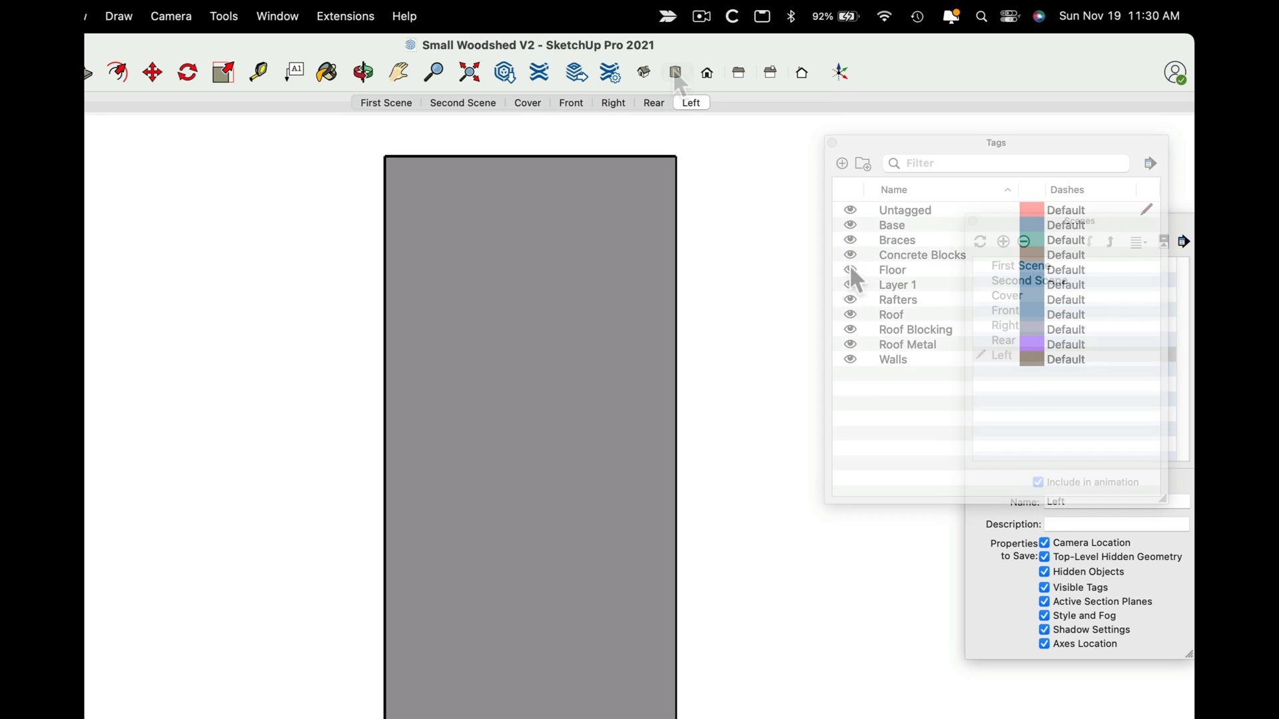
click(851, 314)
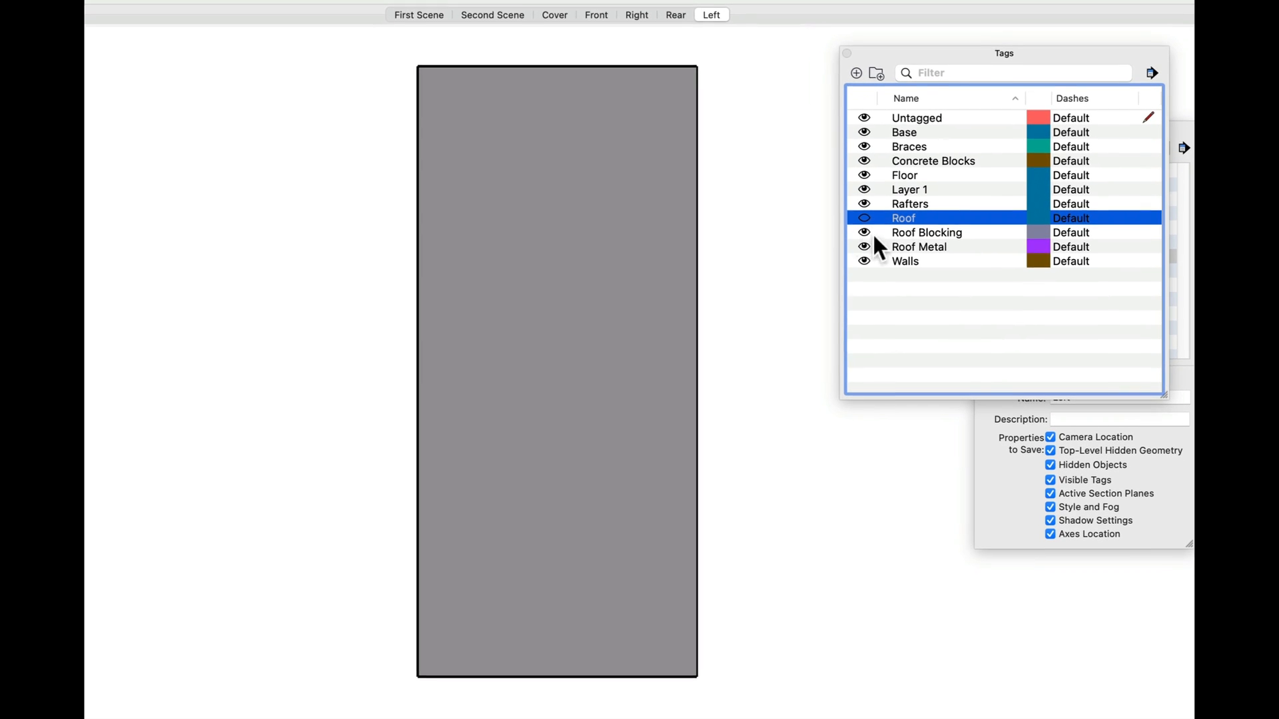
click(861, 246)
click(860, 214)
click(860, 215)
click(861, 229)
click(864, 203)
click(863, 260)
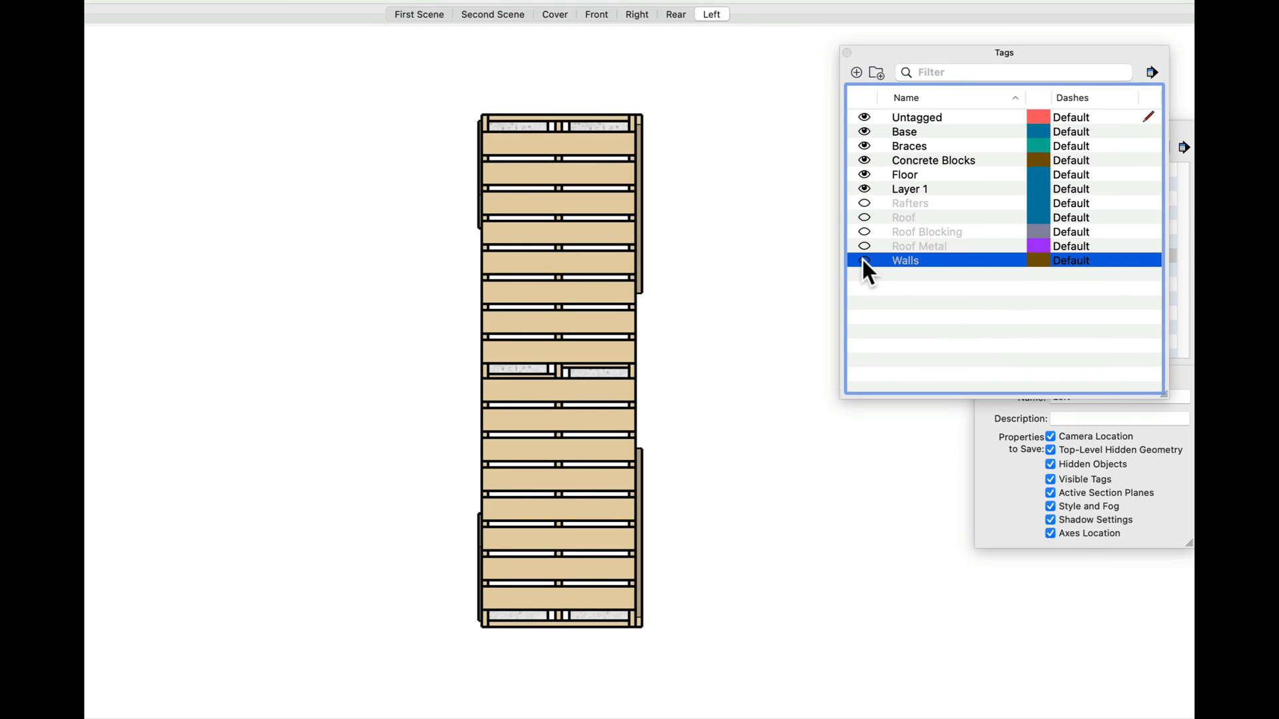
click(864, 146)
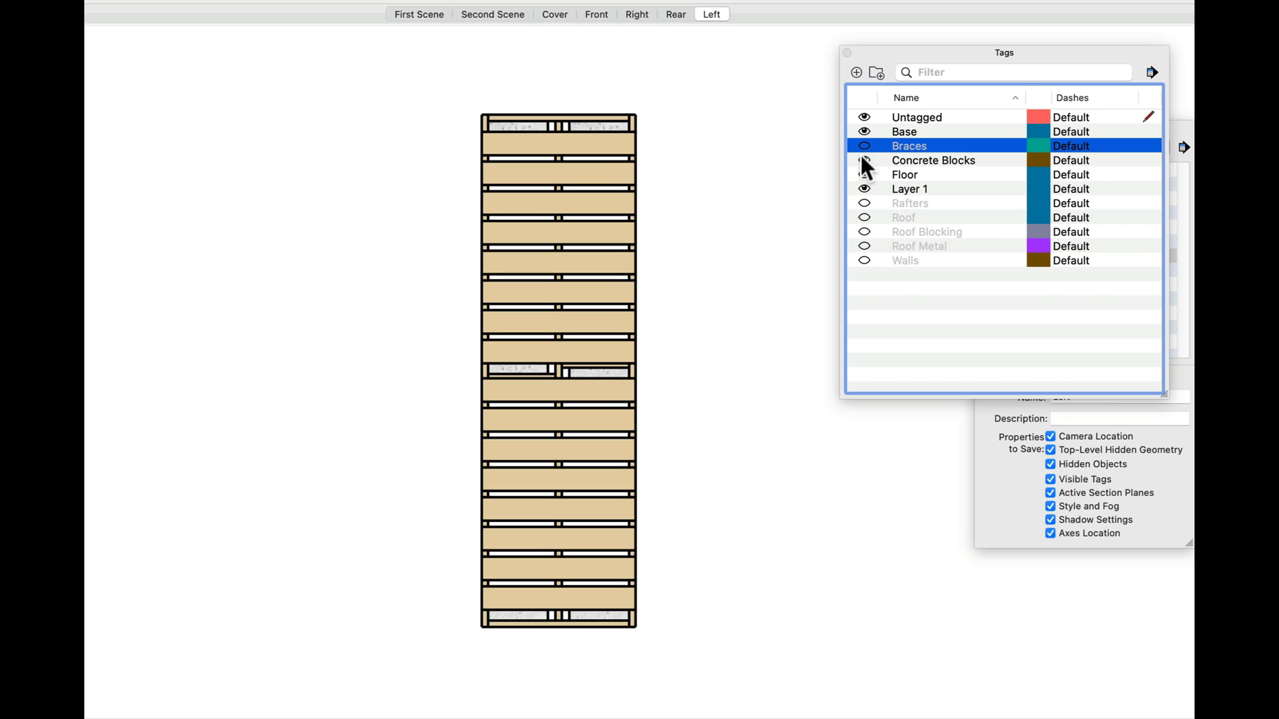
click(862, 159)
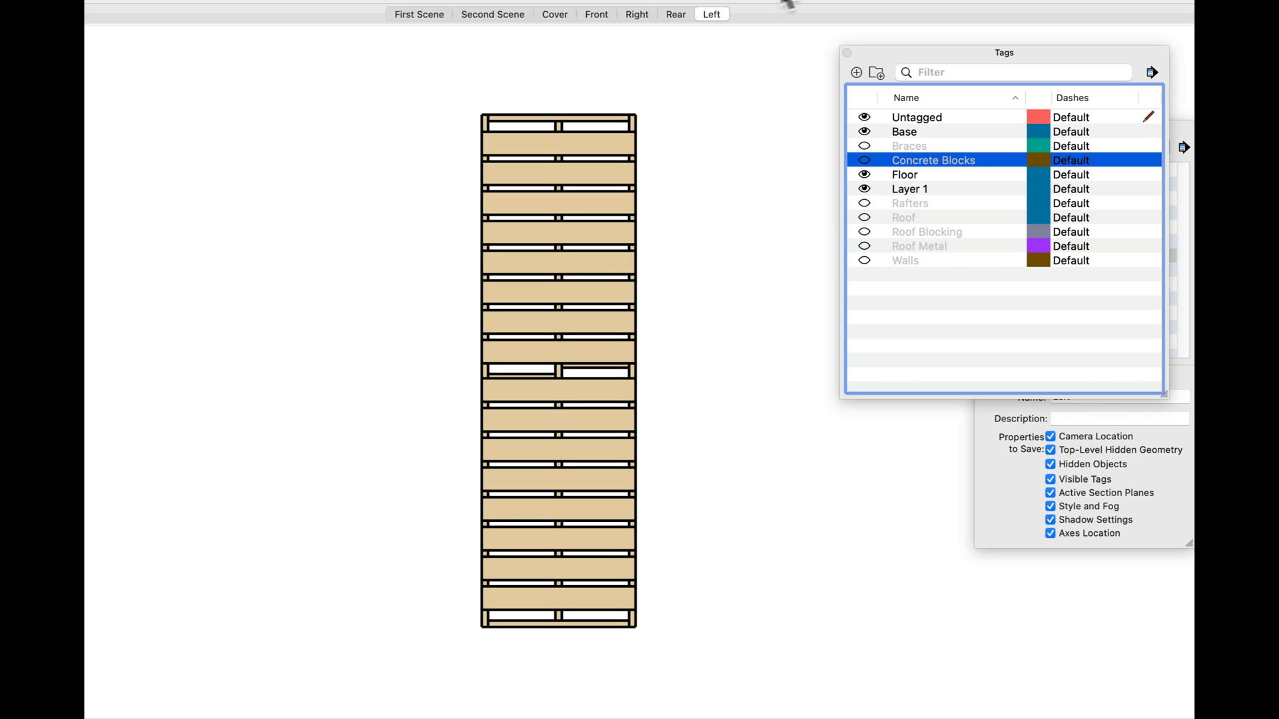
Step: Add a scene of the exposed floor plan and name it Top - floor
click(1001, 501)
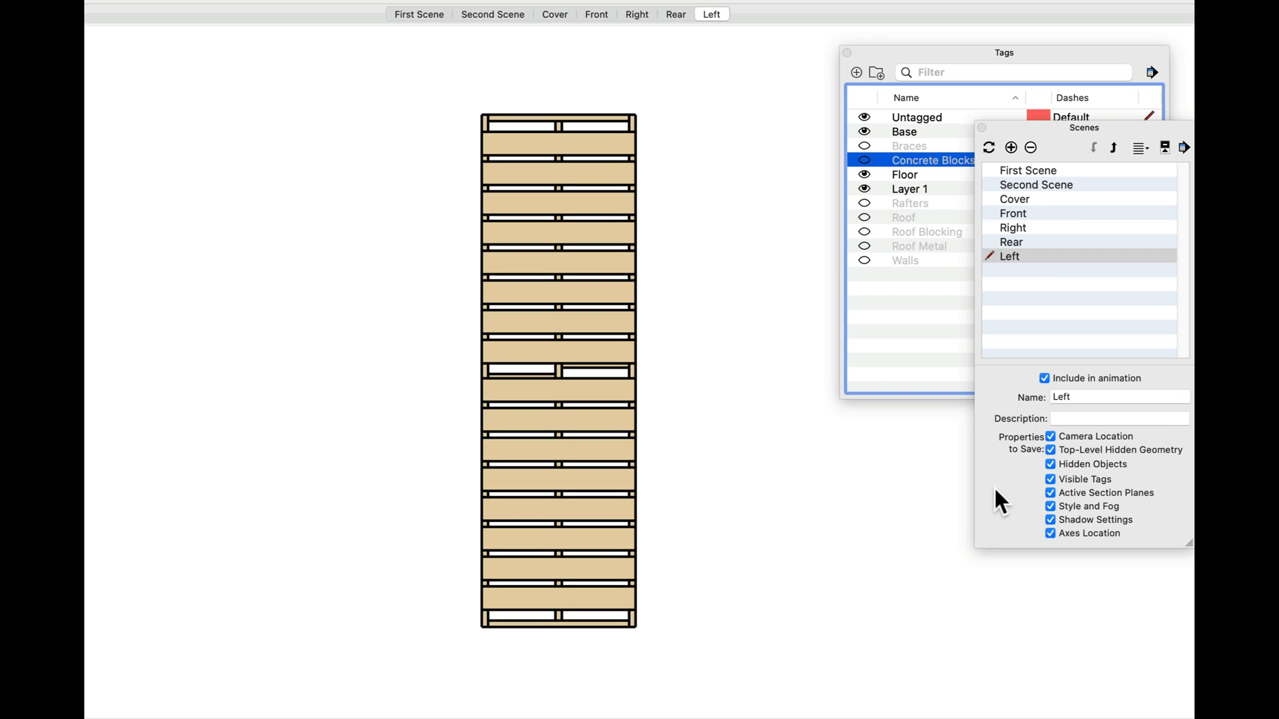
click(1011, 148)
click(1057, 397)
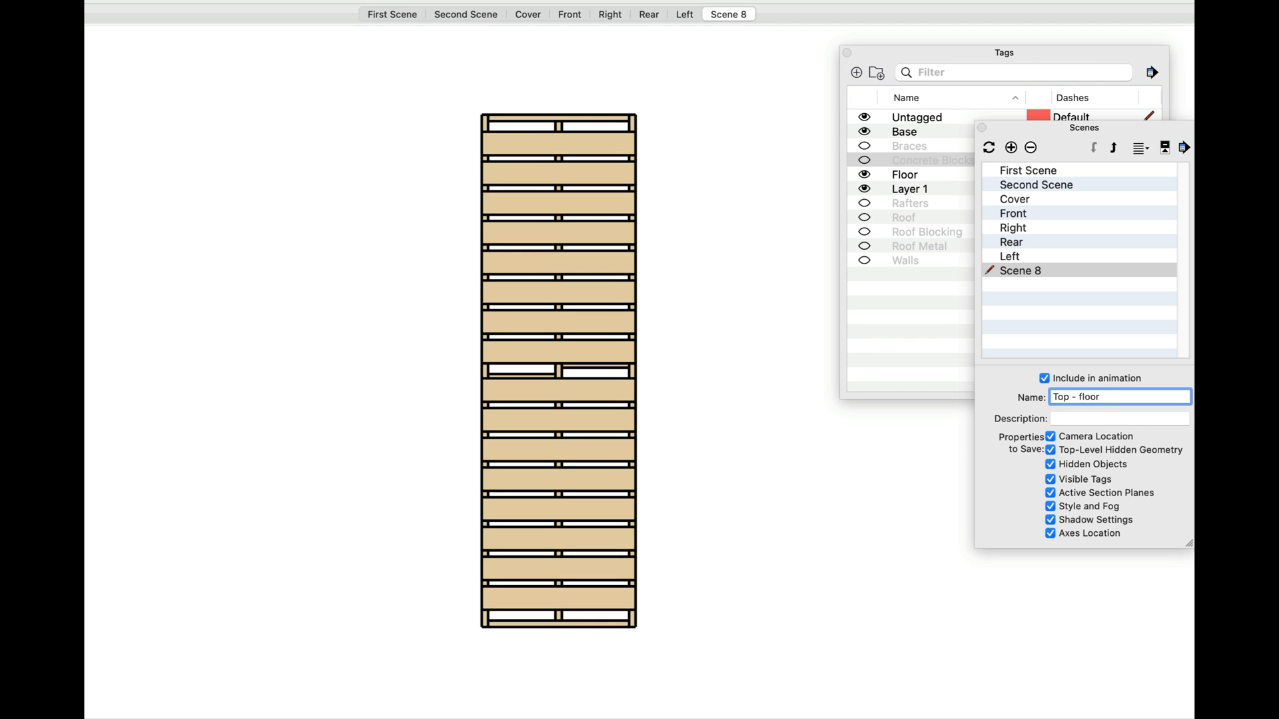
key(Return)
Step: In the Left scene, hide the Roof Metal, Roof Blocking, Roof, Rafters, Concrete Blocks, Braces and Floor tags
click(679, 14)
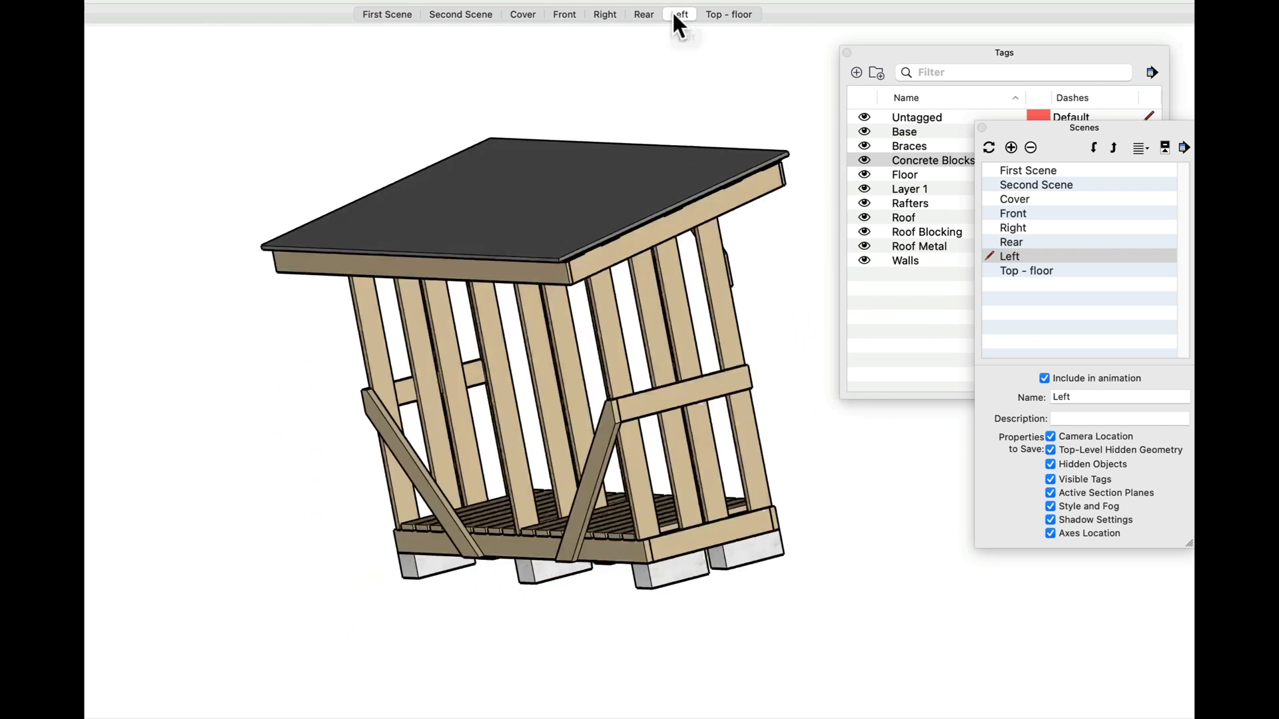
click(912, 59)
click(864, 246)
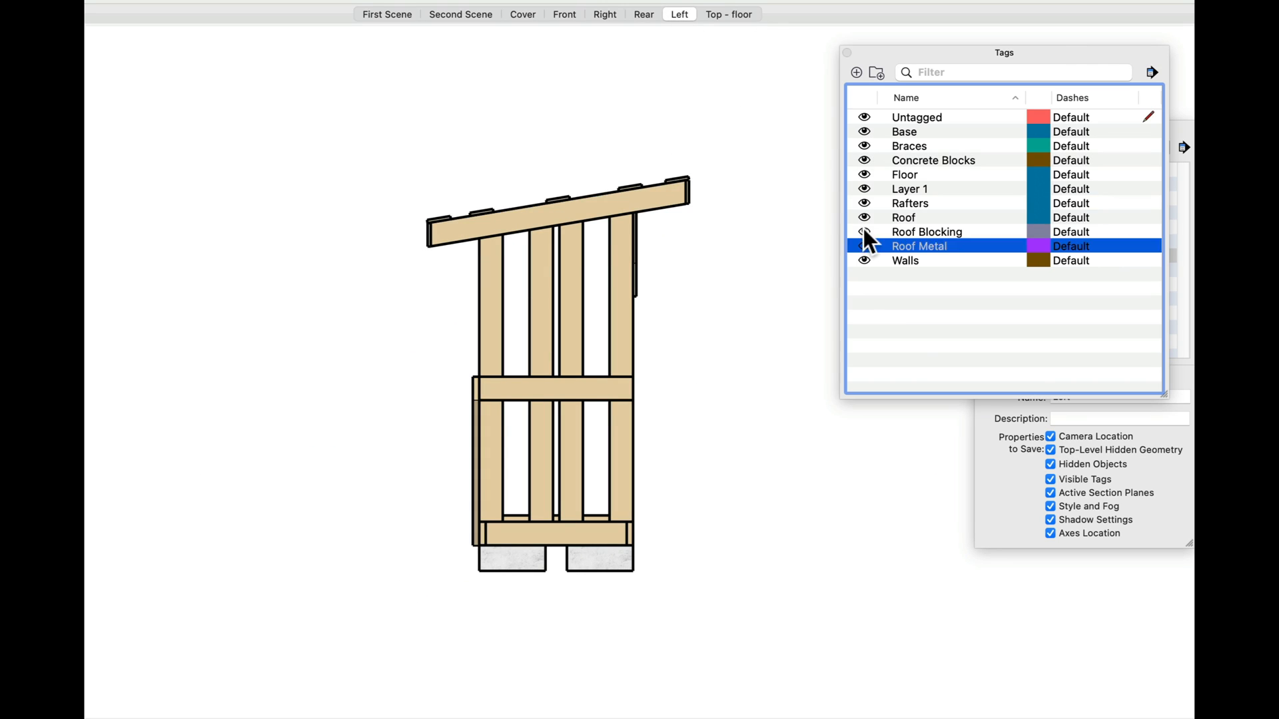
click(864, 231)
click(863, 217)
click(863, 203)
click(863, 160)
click(863, 144)
click(863, 174)
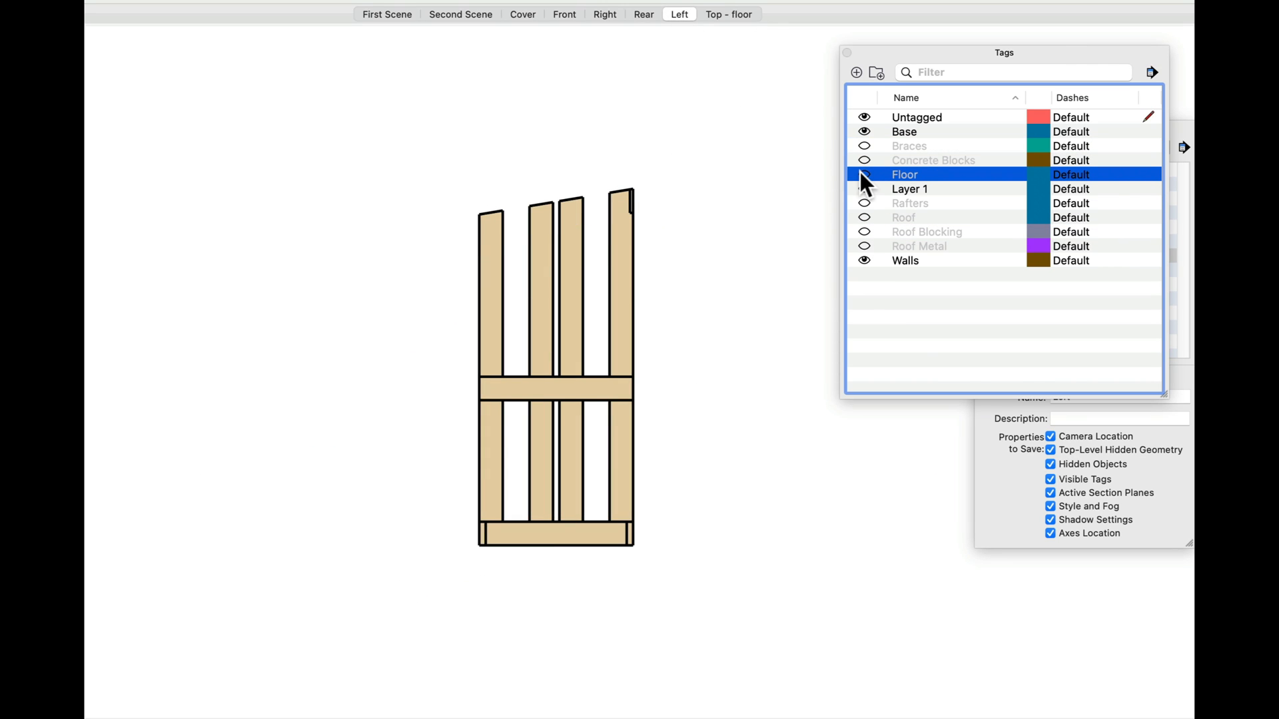
Step: Add a scene of the isolated left wall framing and name it Left - walls
click(984, 506)
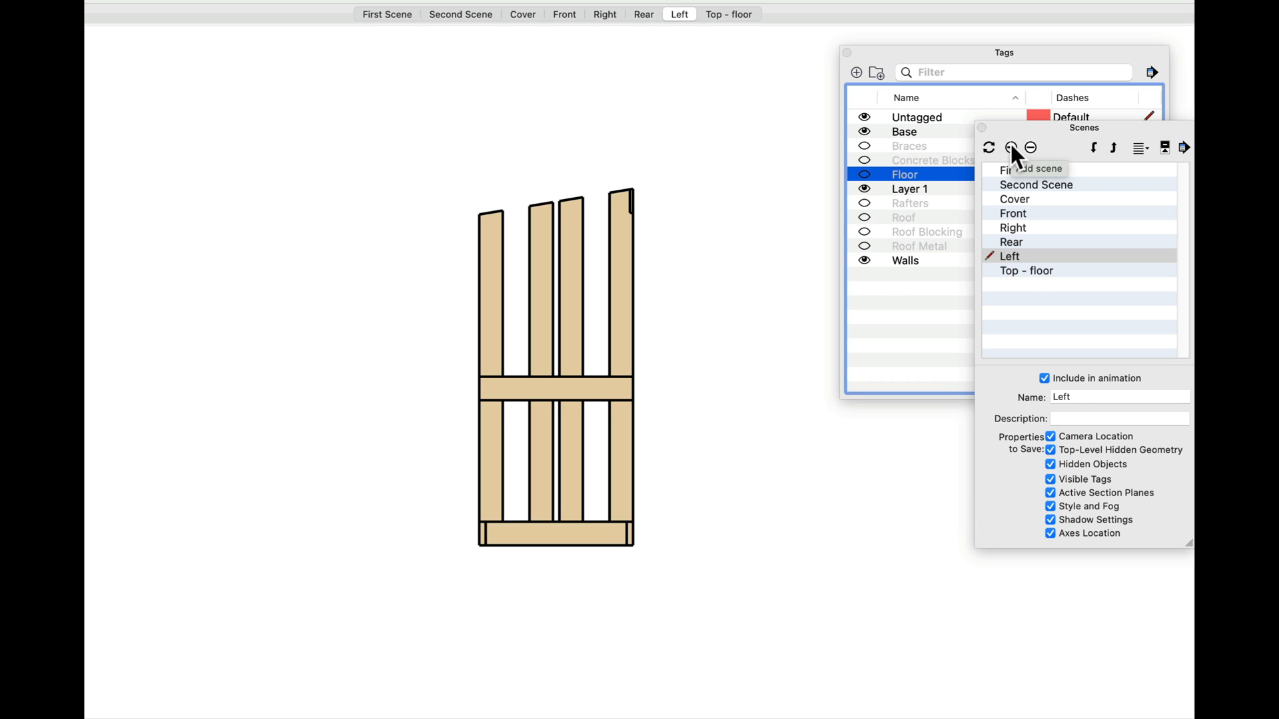
click(1011, 148)
drag(1099, 397, 1052, 401)
text(Left - walls)
key(Return)
Step: Hide the Floor tag in the Top - floor scene and add a scene of the exposed floor framing named Top - joists
click(765, 9)
click(865, 174)
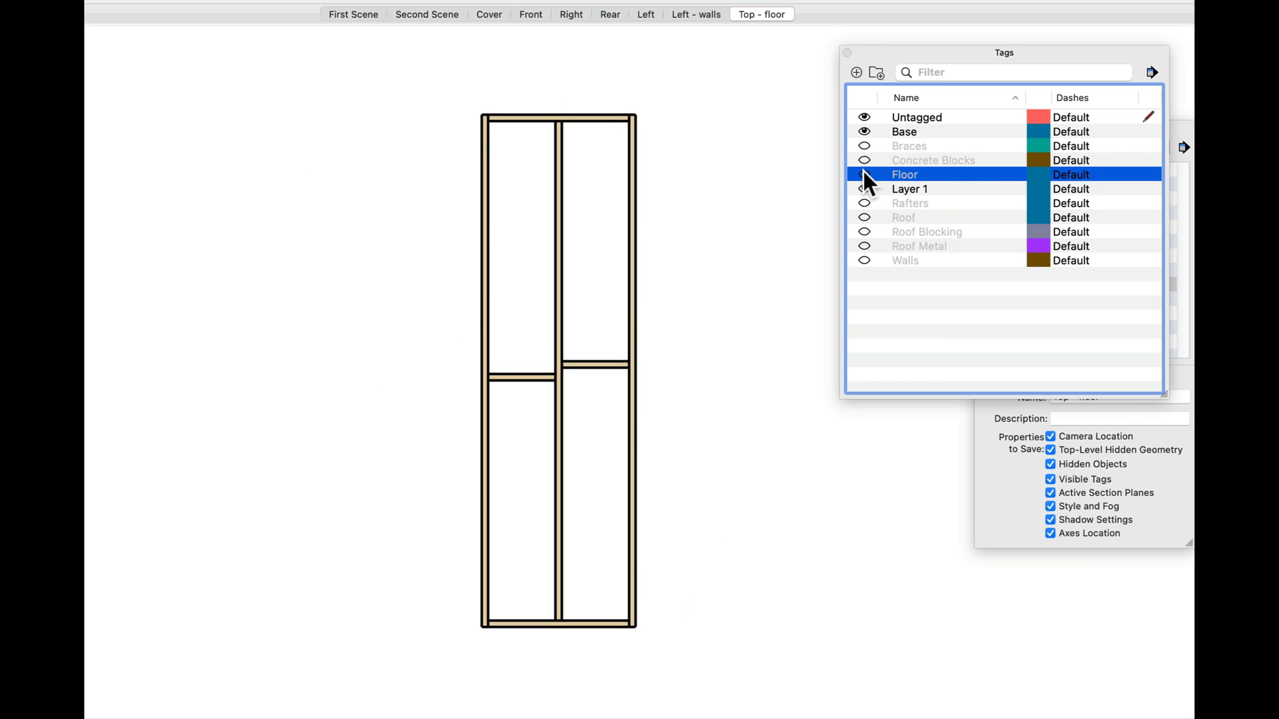
click(1011, 145)
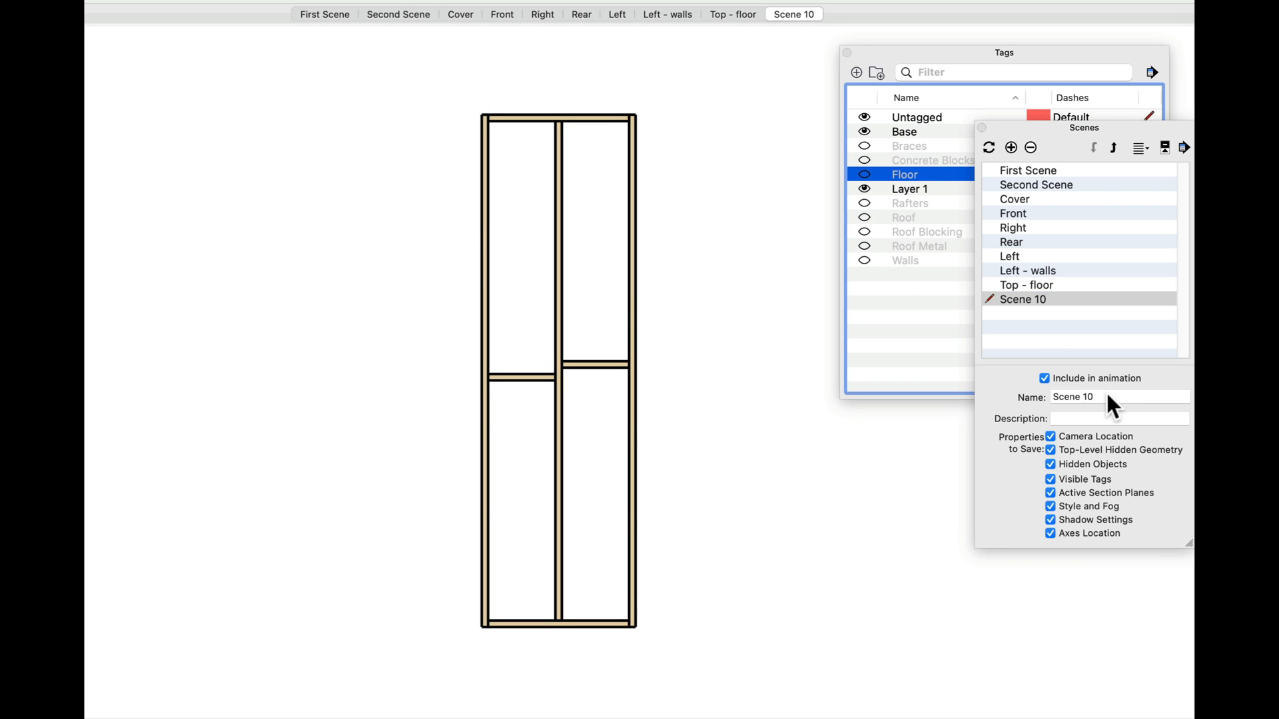
click(1050, 397)
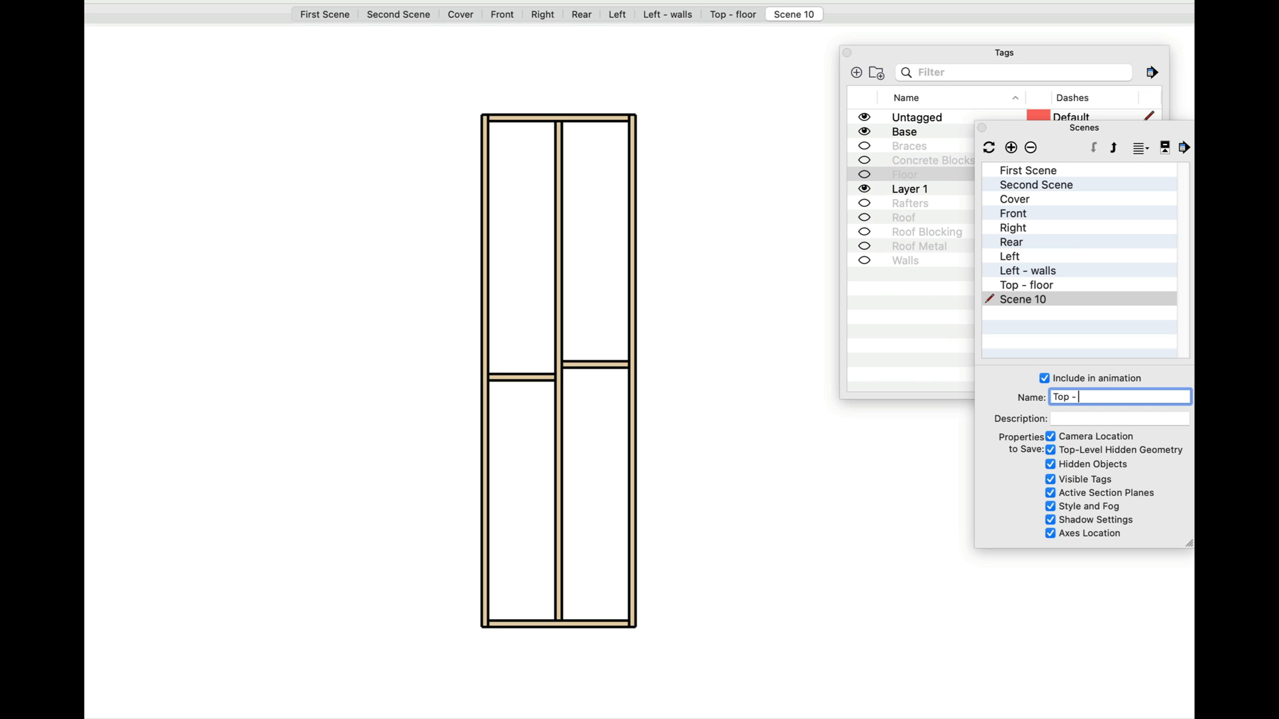
key(Return)
Step: In the Rear scene, hide the Base, Concrete Blocks, Floor, Layer 1, Rafters, Roof, Roof Blocking, Roof Metal and Walls tags, leaving the braces
click(575, 15)
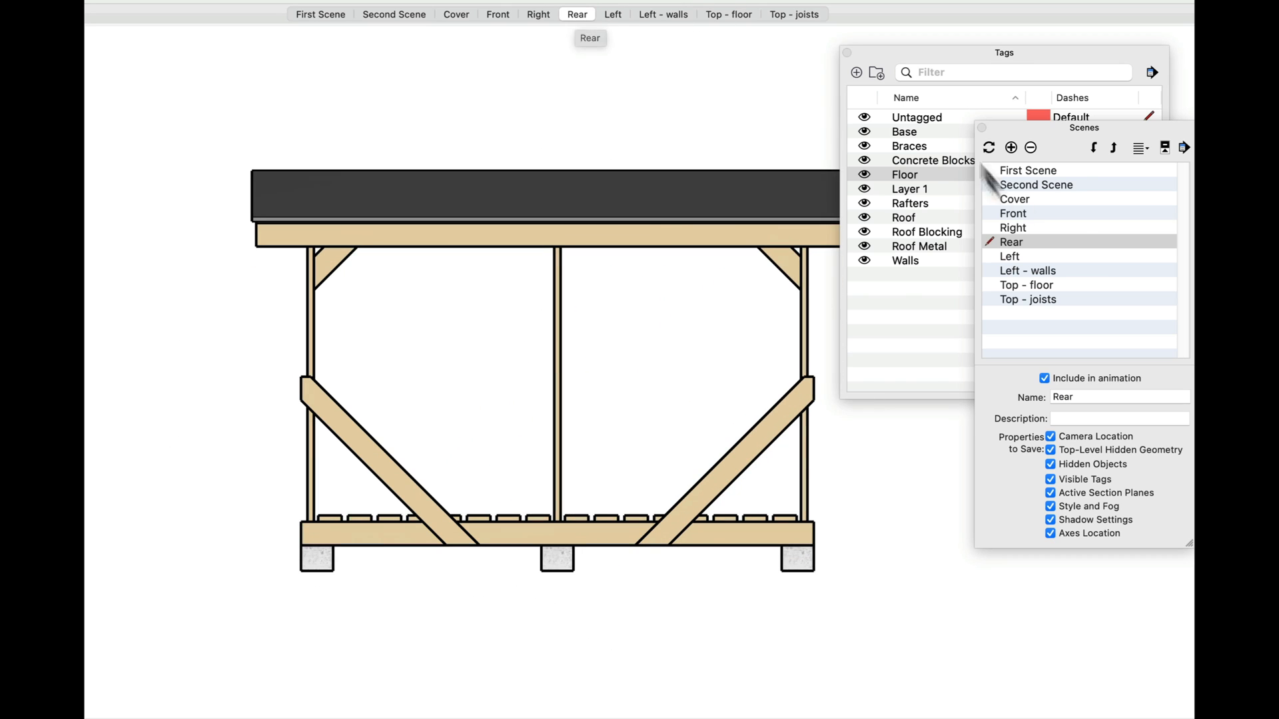
click(864, 132)
click(863, 160)
click(864, 175)
click(864, 189)
click(864, 203)
click(864, 218)
click(863, 232)
click(863, 246)
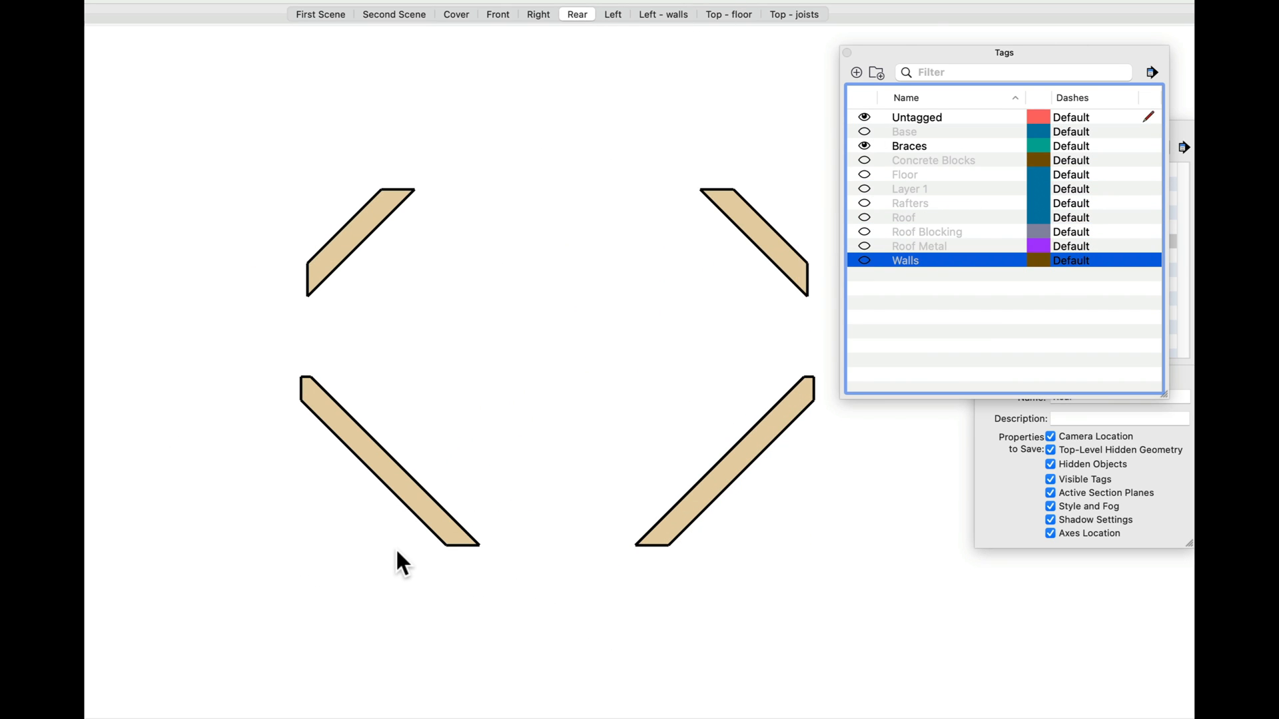
Step: Add a close-up scene of the lower left rear brace and name it Brace - rear
scroll(396, 547, up, 5)
click(1029, 530)
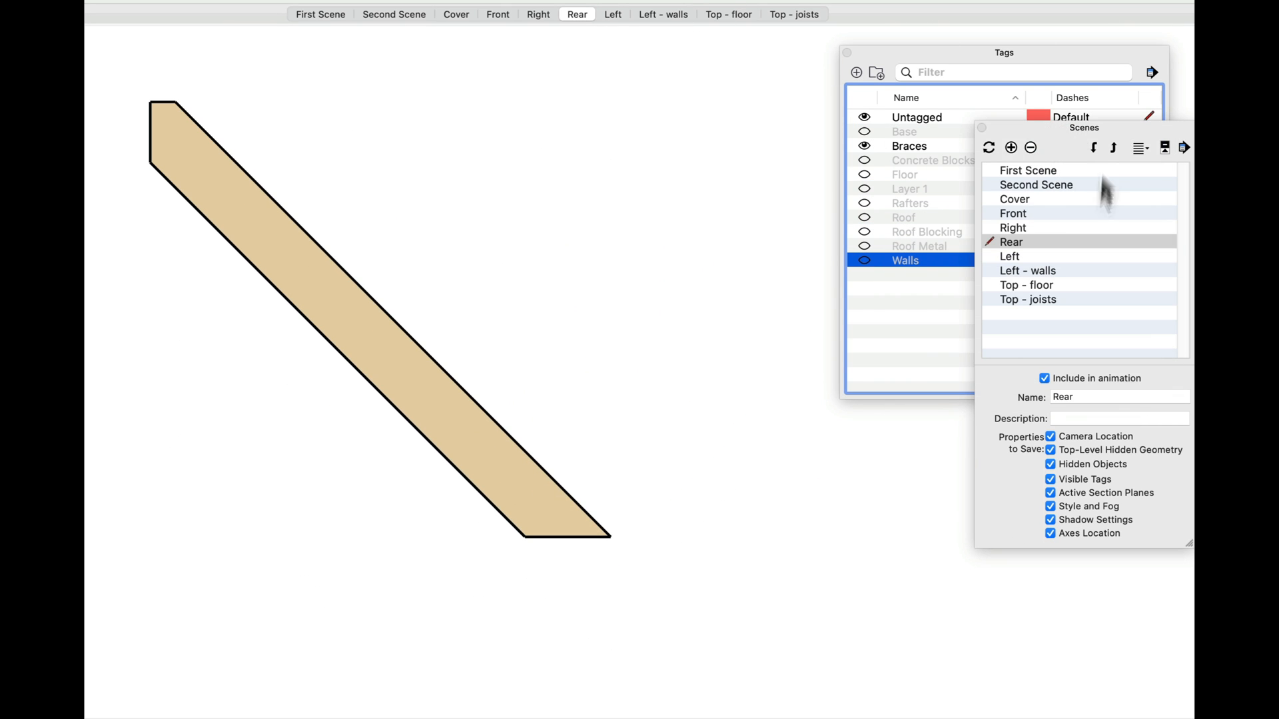
click(1011, 147)
click(1064, 397)
drag(1093, 396, 1049, 397)
text(Brace -)
Step: From the Front scene, add a close-up scene of one isolated upper brace and name it Brace - front
click(1013, 213)
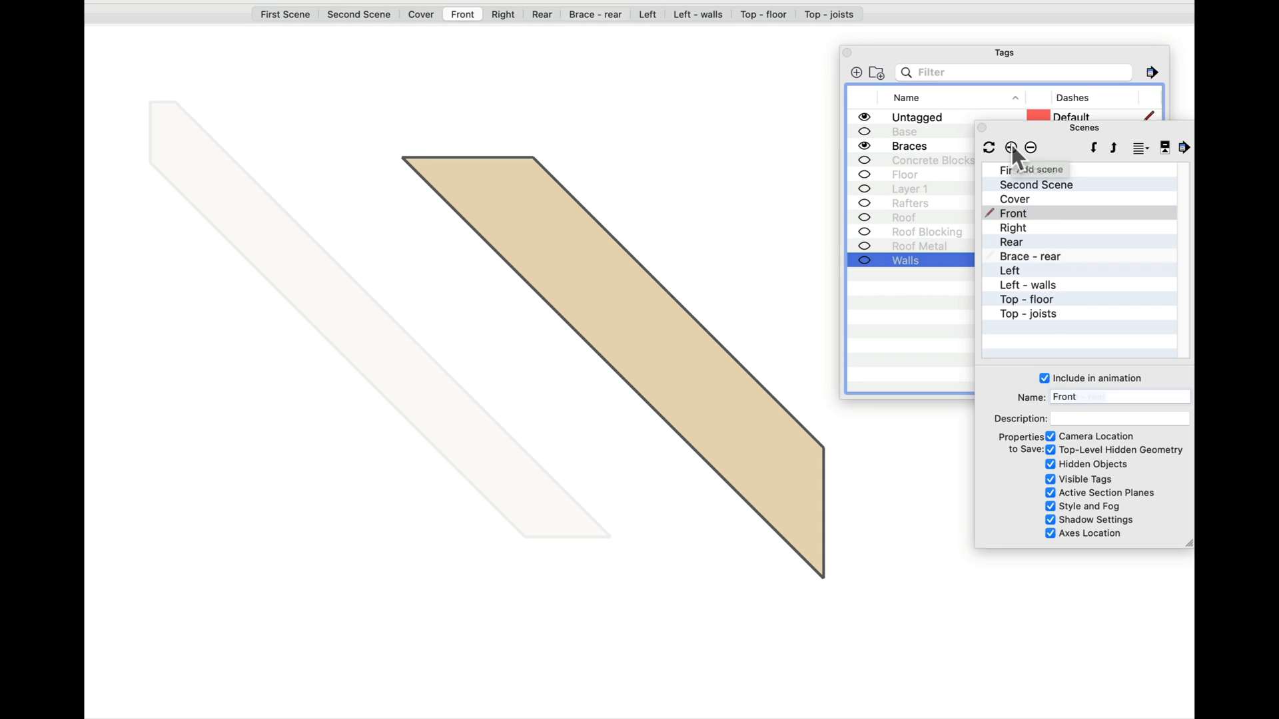
click(1011, 147)
click(1119, 397)
drag(1118, 397, 1047, 387)
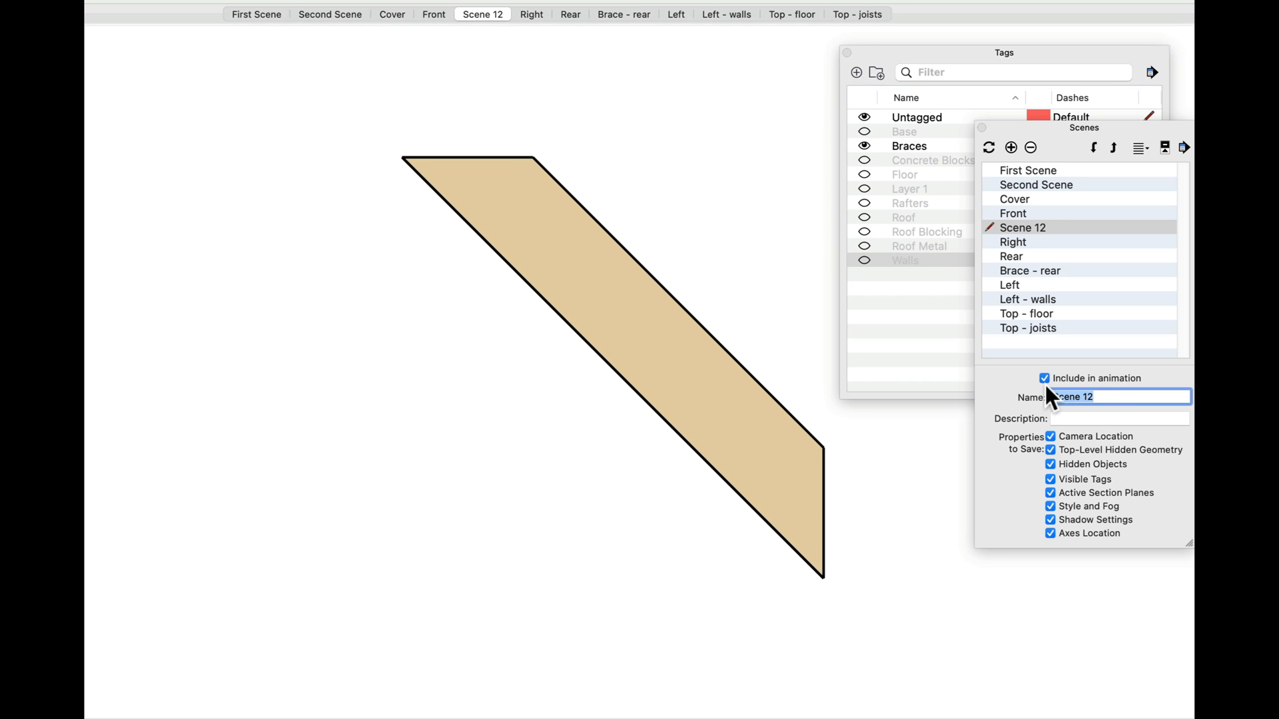
text(Brace - front)
key(Return)
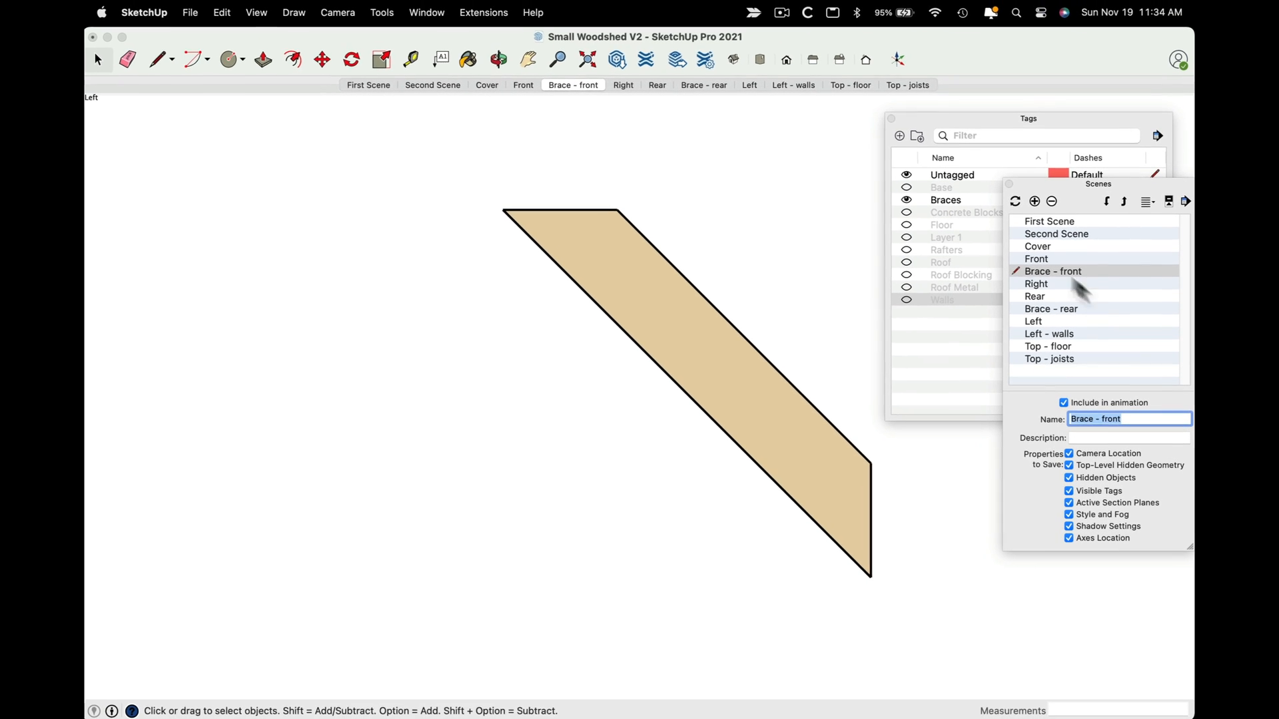
Step: Display the Cover scene and send the woodshed model to LayOut
click(493, 85)
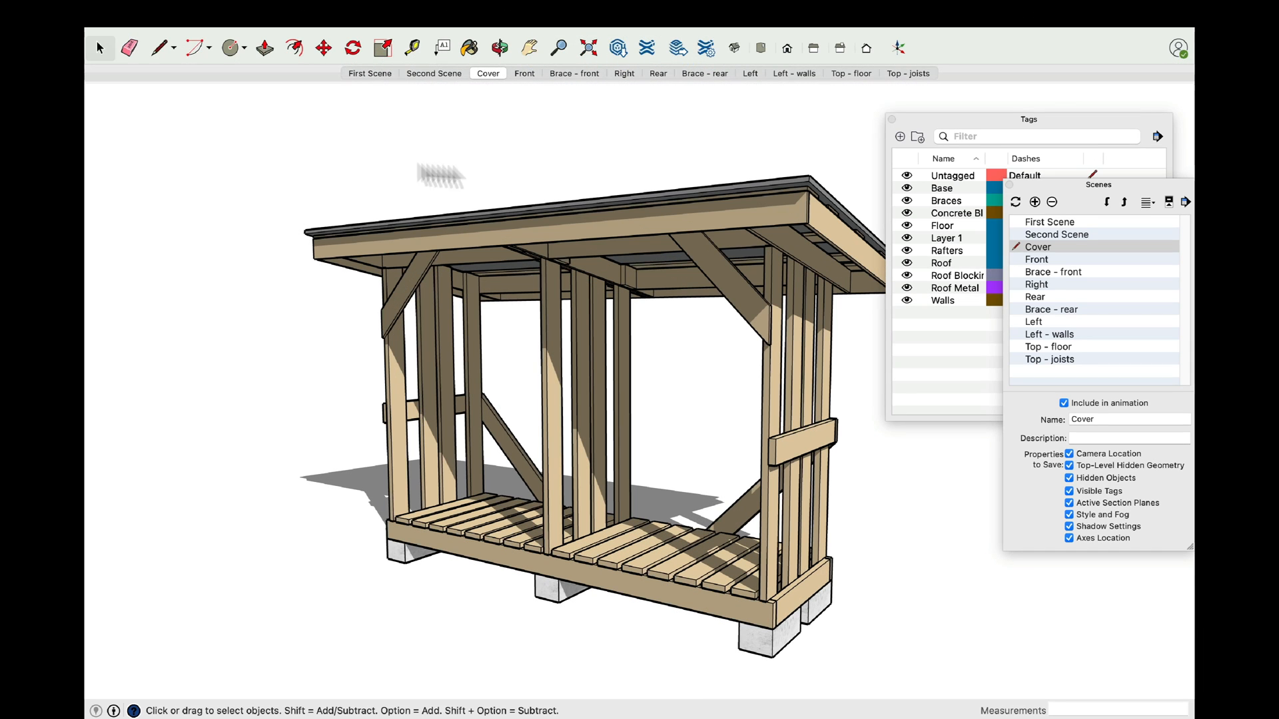
click(192, 15)
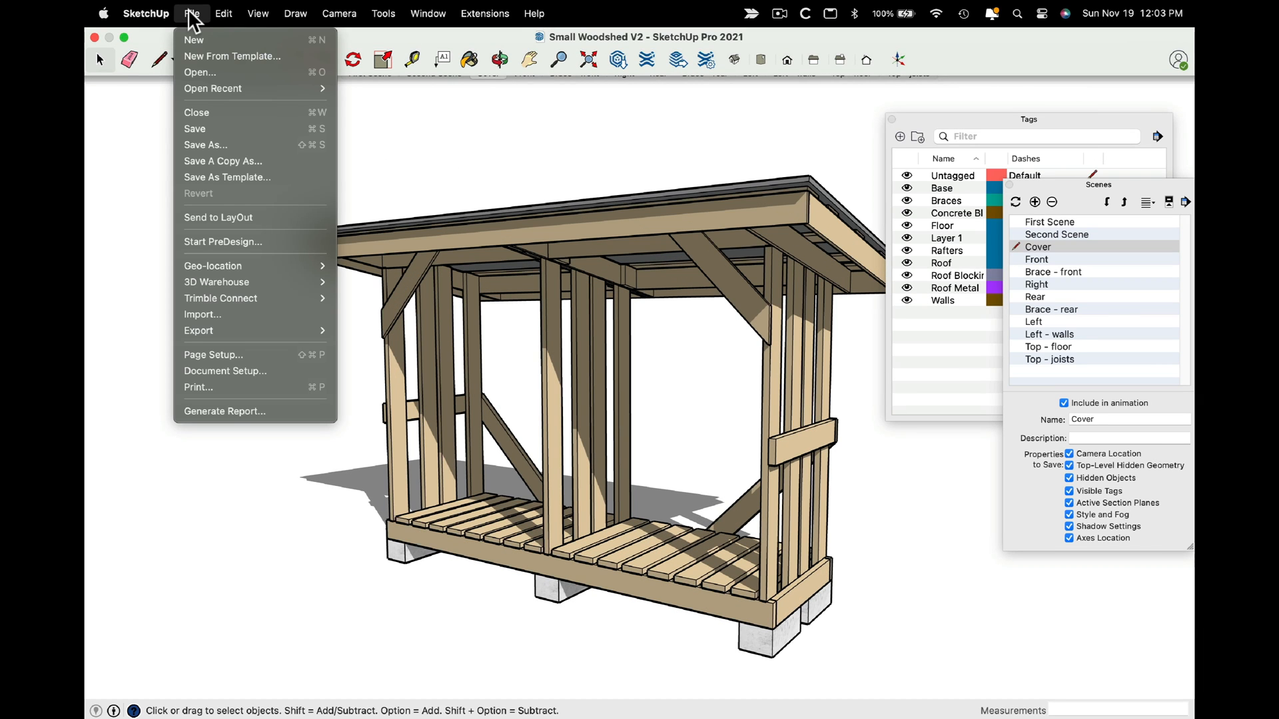
click(229, 217)
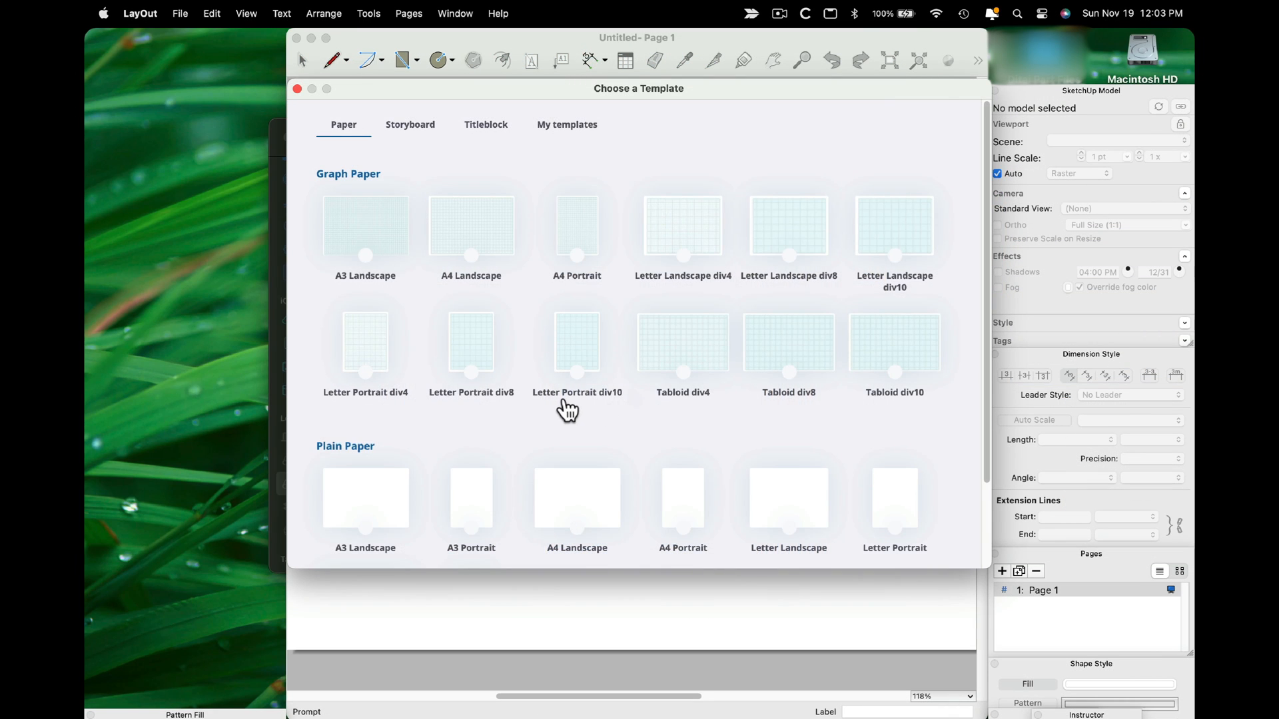
Step: Create the LayOut document from the custom MaT 2019 2 template and enlarge its window
scroll(566, 410, down, 3)
scroll(649, 298, up, 3)
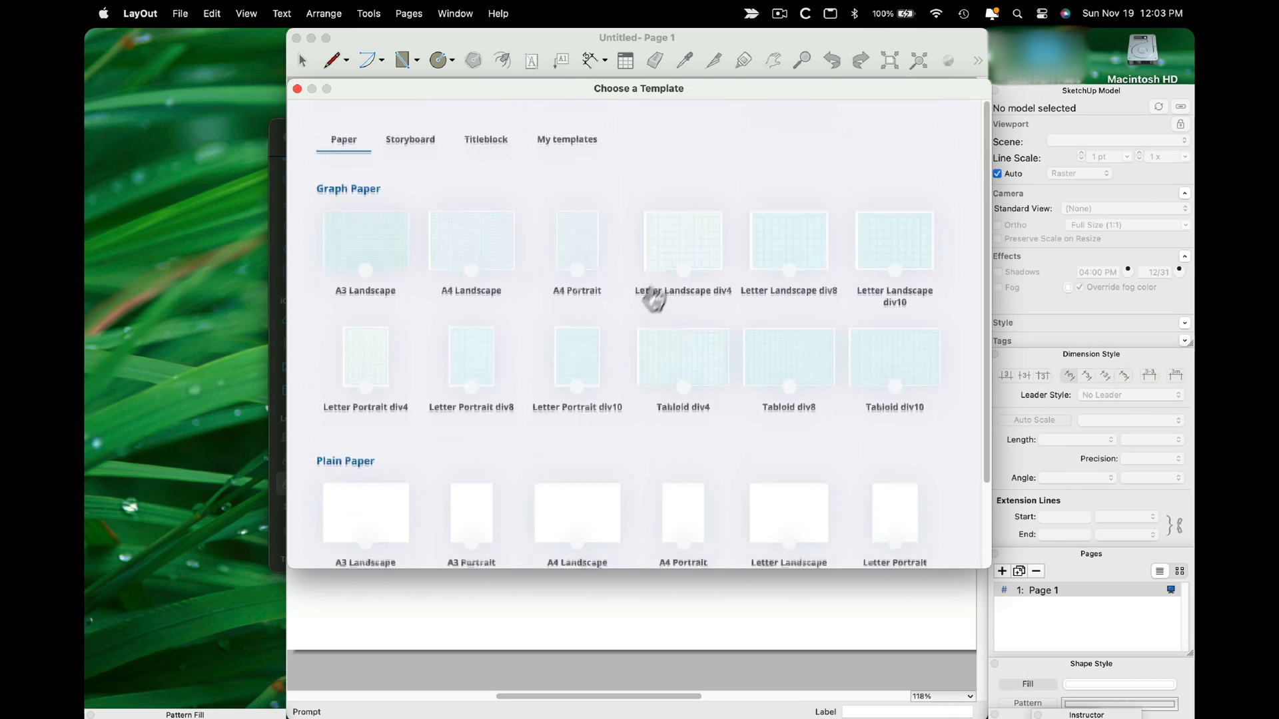
click(567, 127)
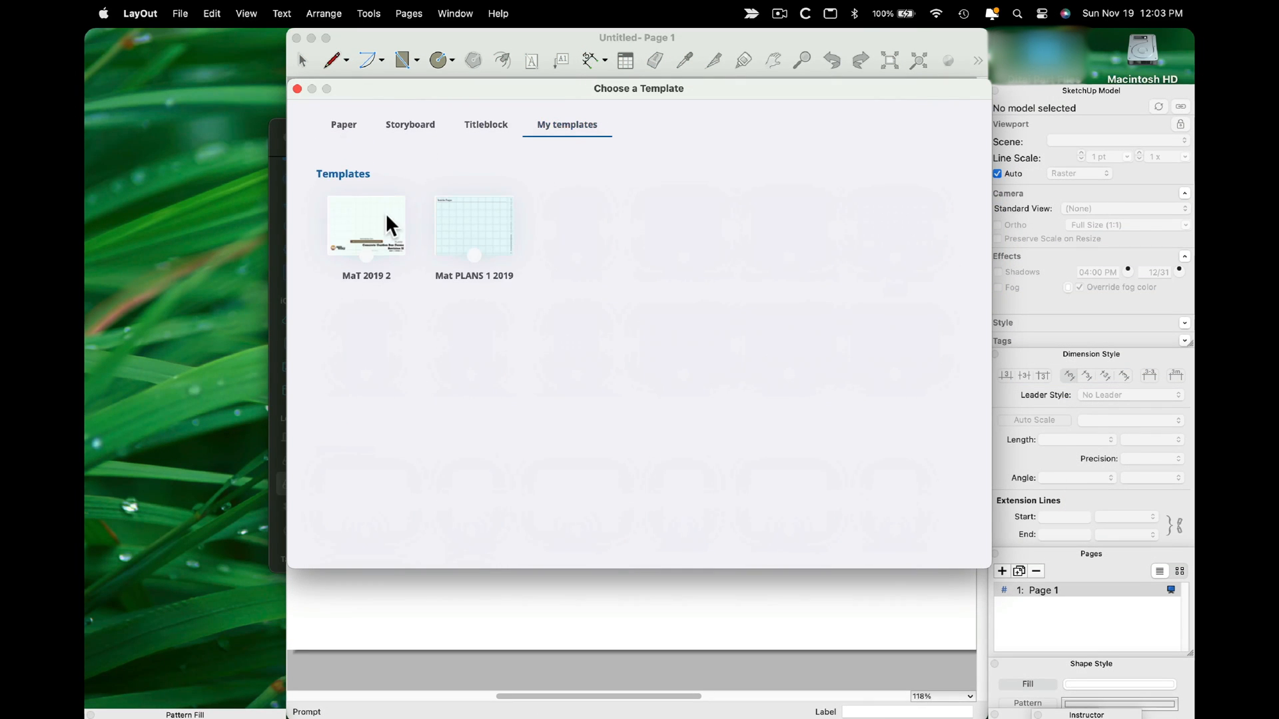
double_click(386, 216)
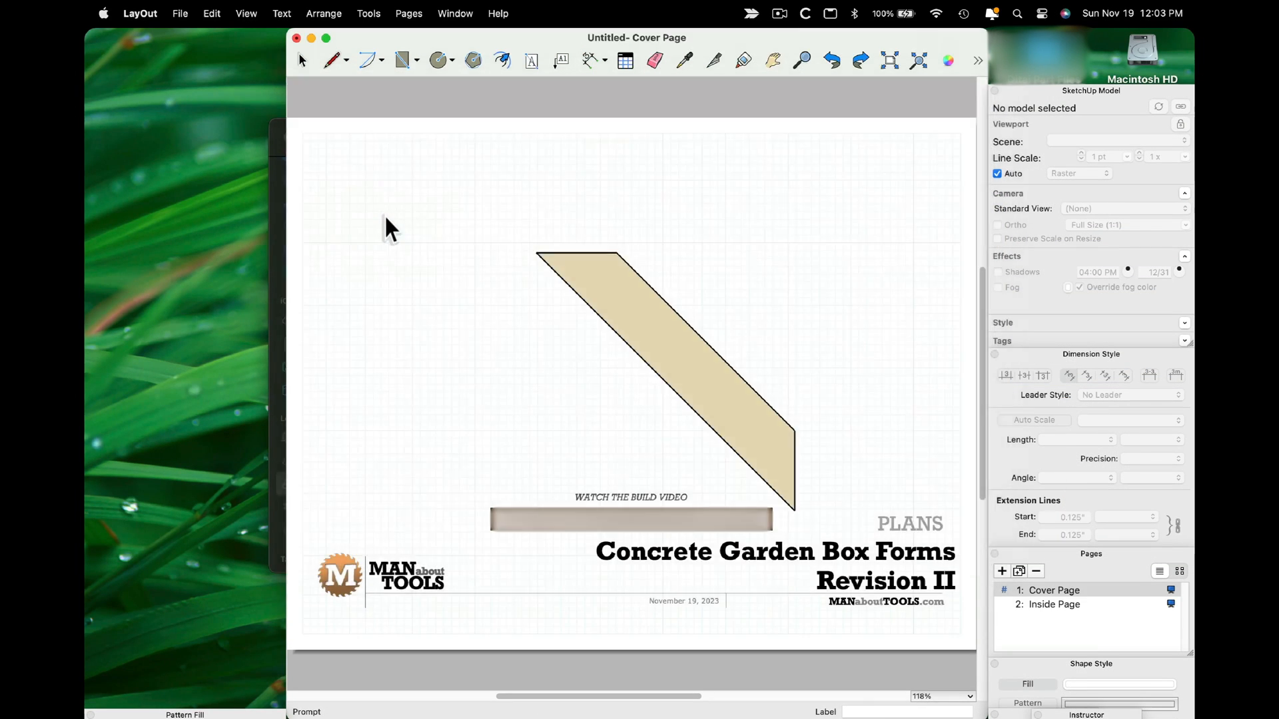
click(326, 38)
Step: In the document setup, set the ProjectTitle auto-text to Small WoodShed
click(179, 13)
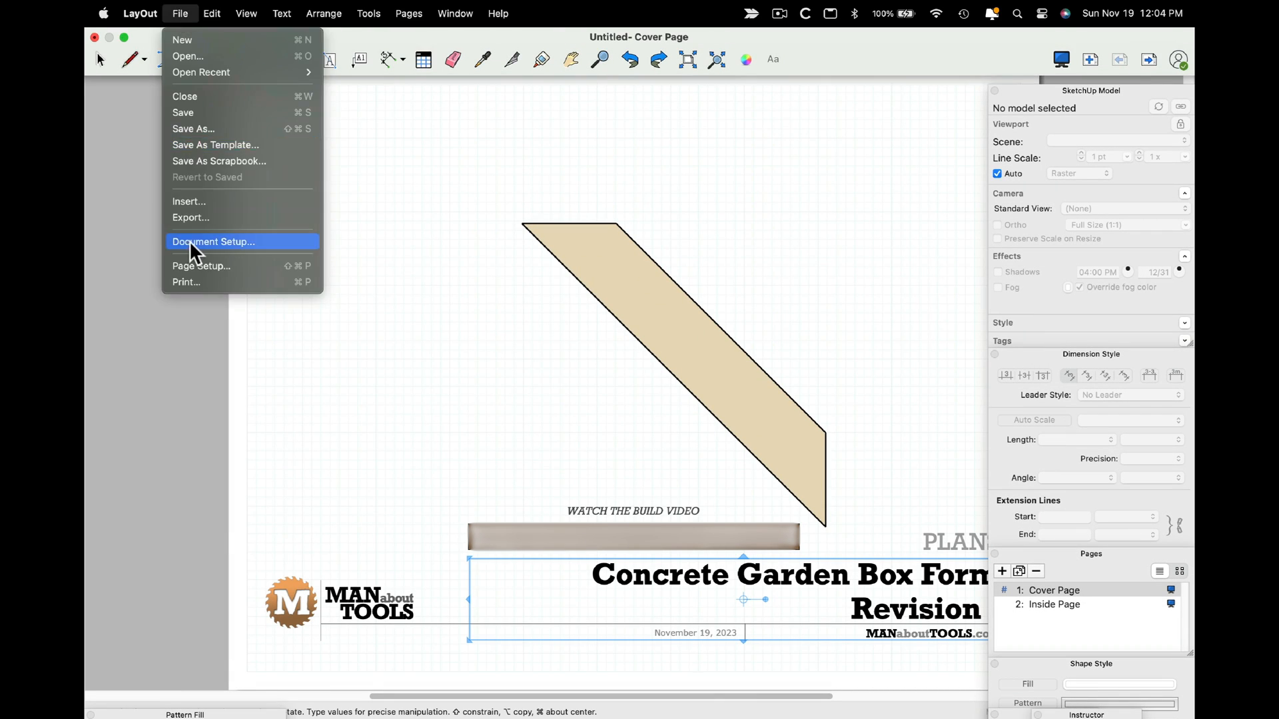
click(191, 242)
scroll(306, 332, down, 10)
click(304, 332)
triple_click(297, 417)
text(Small WoodShed)
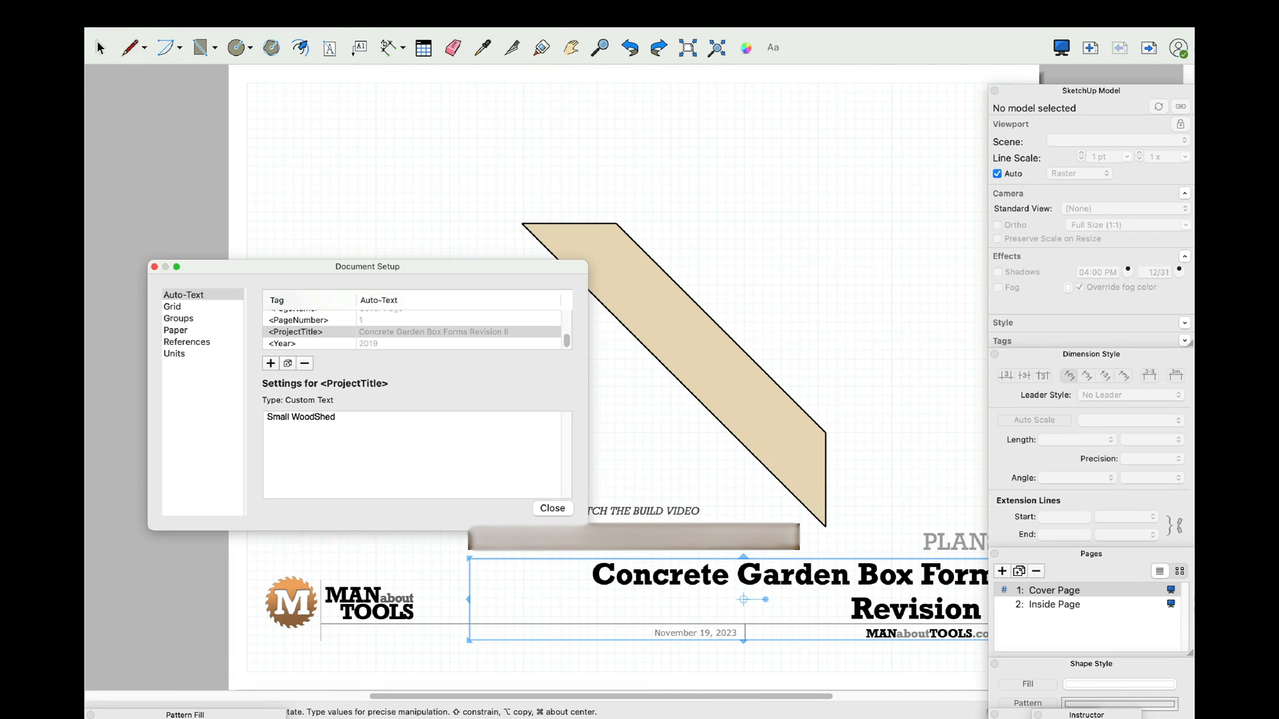
Step: Set the Year auto-text to 2023 and close the document setup
click(346, 343)
double_click(294, 417)
text(2023)
scroll(397, 324, up, 10)
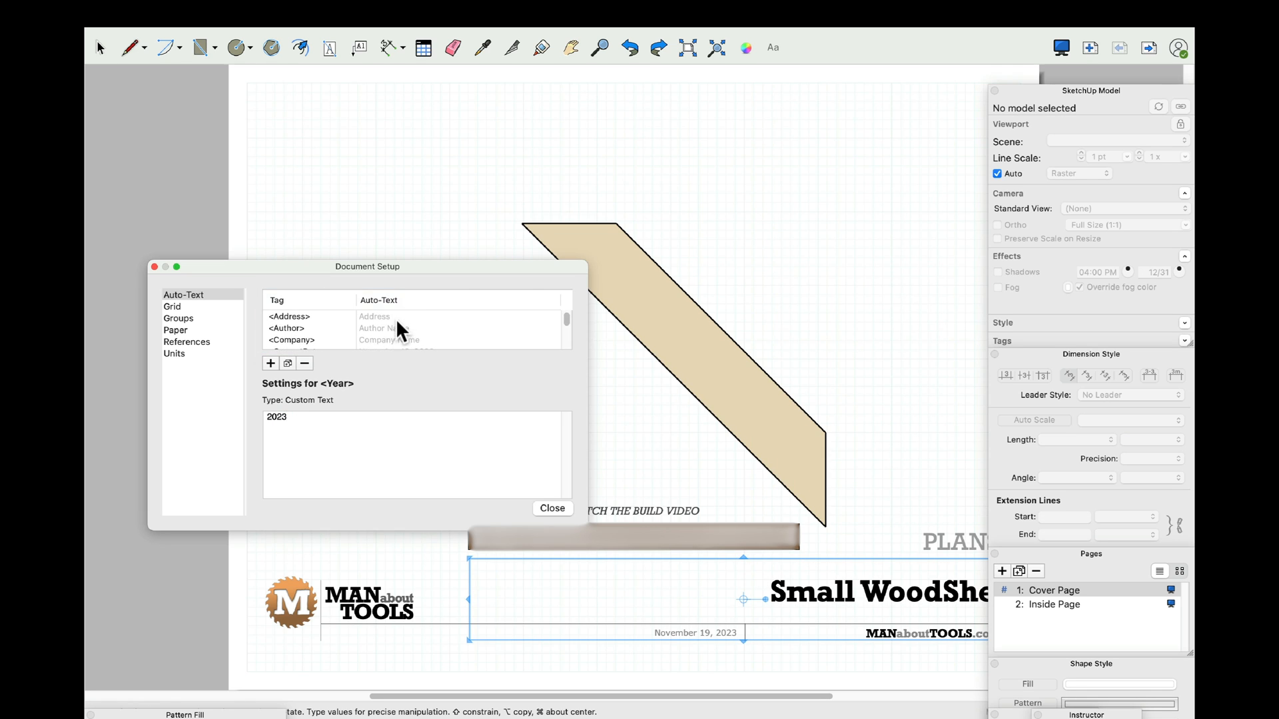
click(552, 508)
double_click(647, 543)
text(http://man)
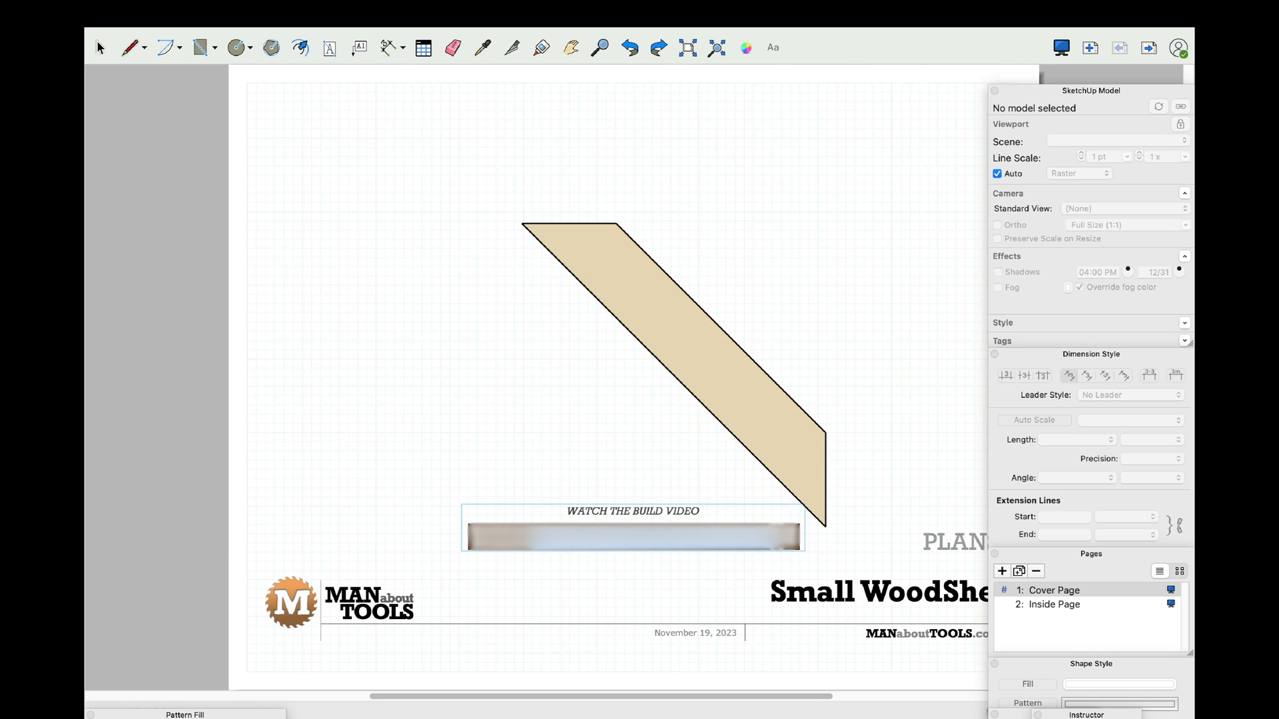
text(abouttools.com/small-woodshed)
click(749, 258)
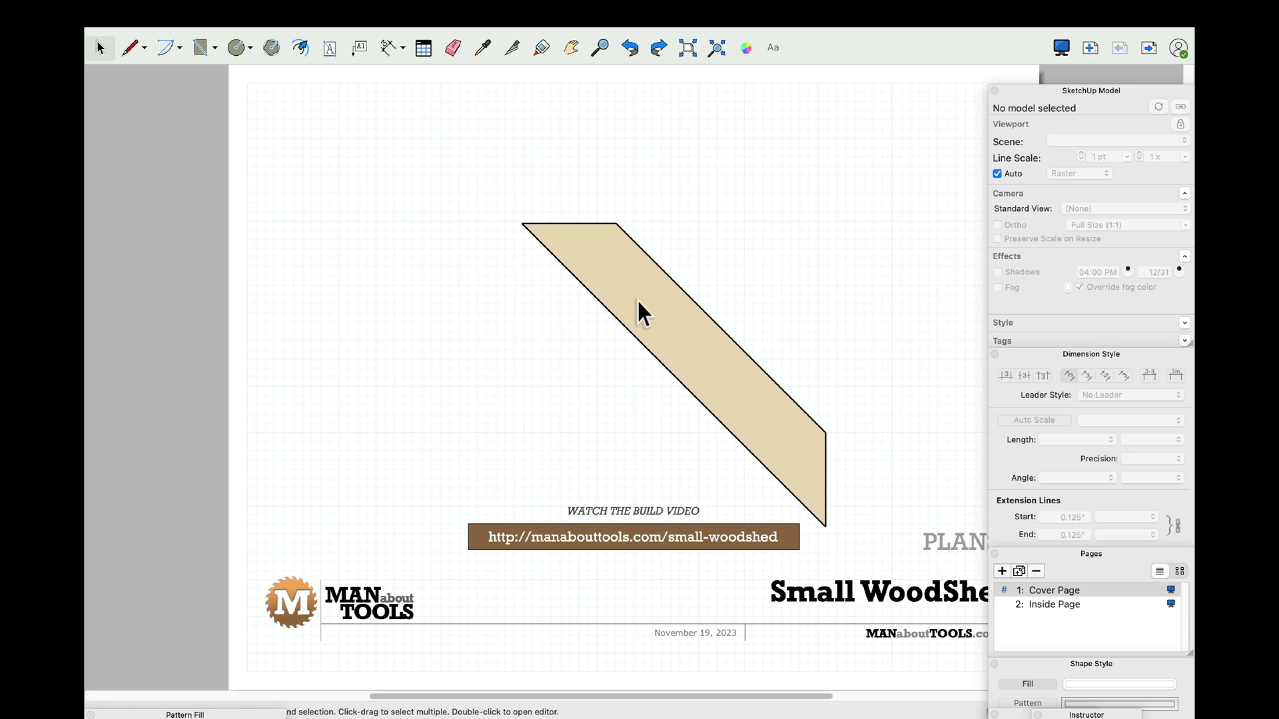
Step: Set the cover page's model viewport to the Cover scene
click(549, 221)
key(Delete)
click(594, 267)
click(1185, 142)
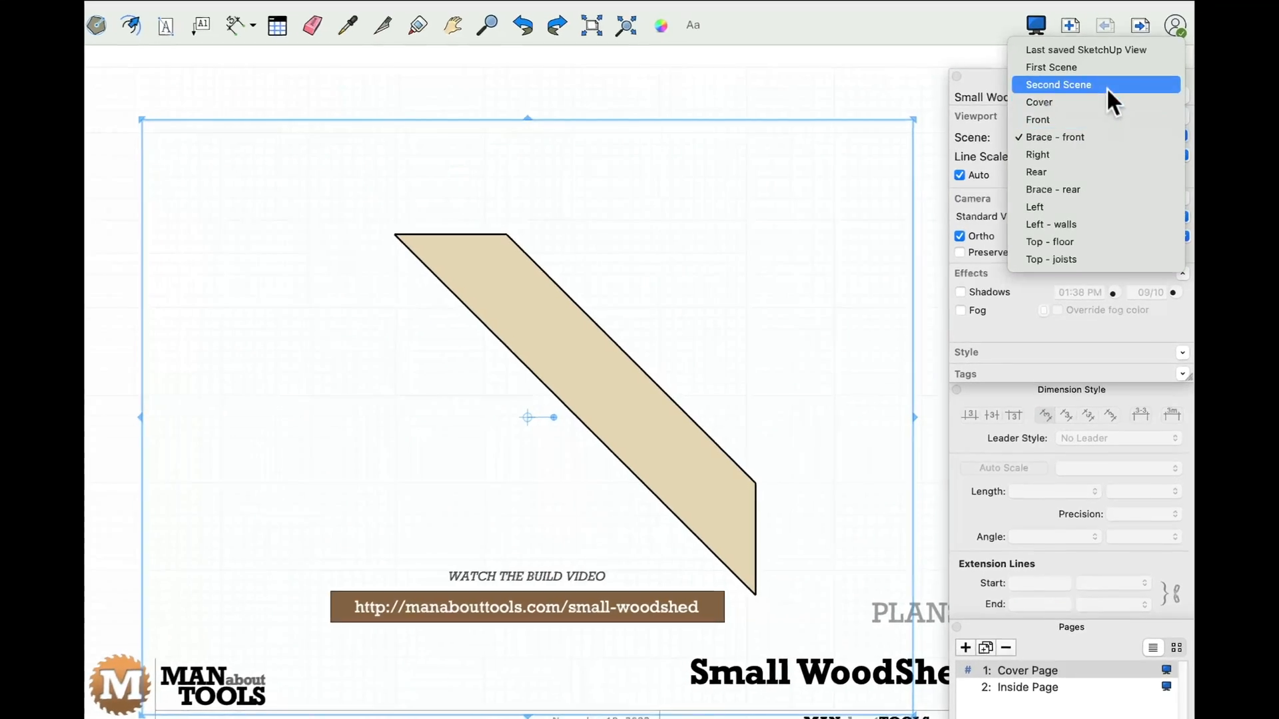
click(1100, 111)
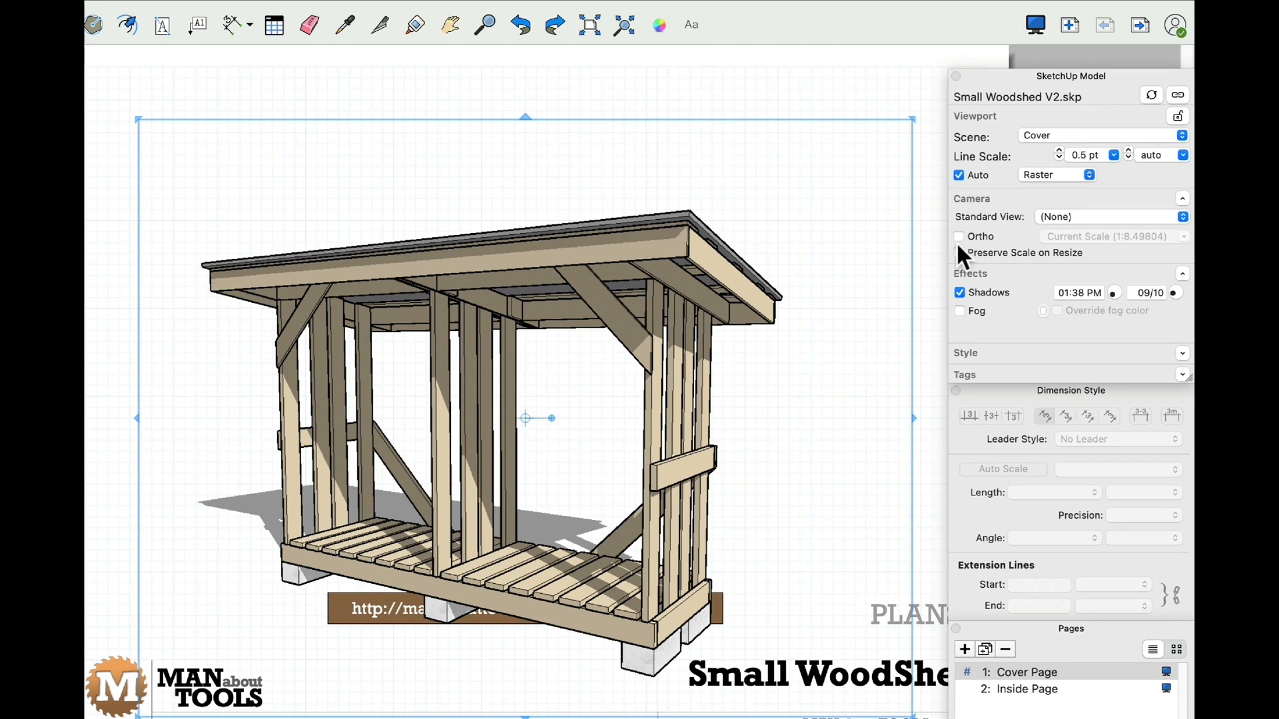
Step: Set the cover viewport to Hybrid rendering with scale preserved on resize, and move it up clear of the build video link
click(1090, 174)
click(1063, 193)
drag(506, 425, 530, 329)
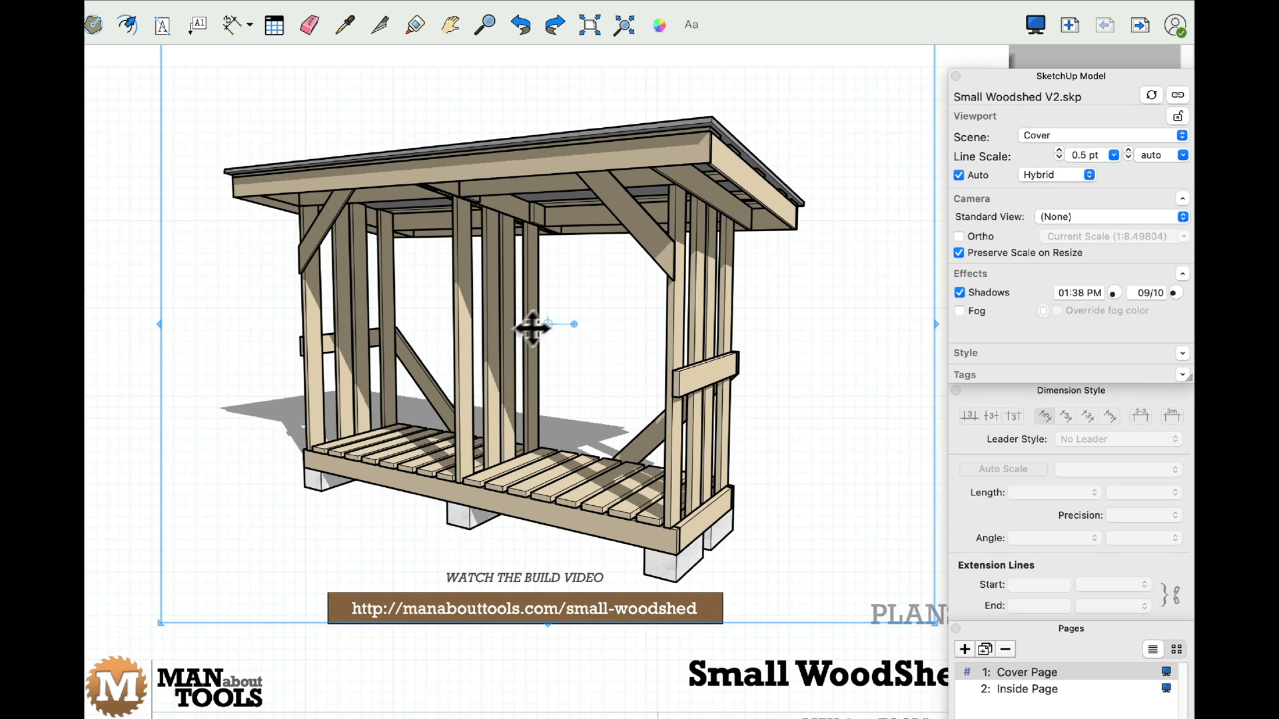
Step: Rename the Inside Page to Front View
click(1029, 688)
double_click(1029, 688)
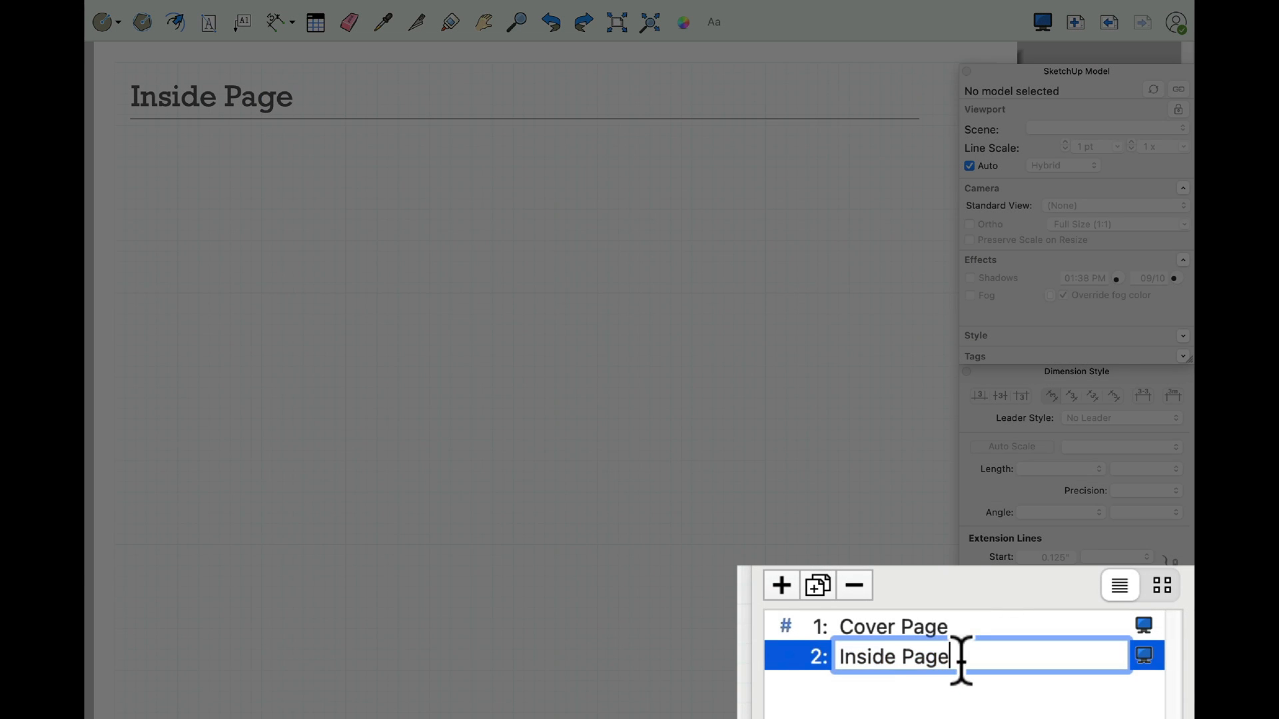
drag(961, 659, 828, 663)
text(Front View)
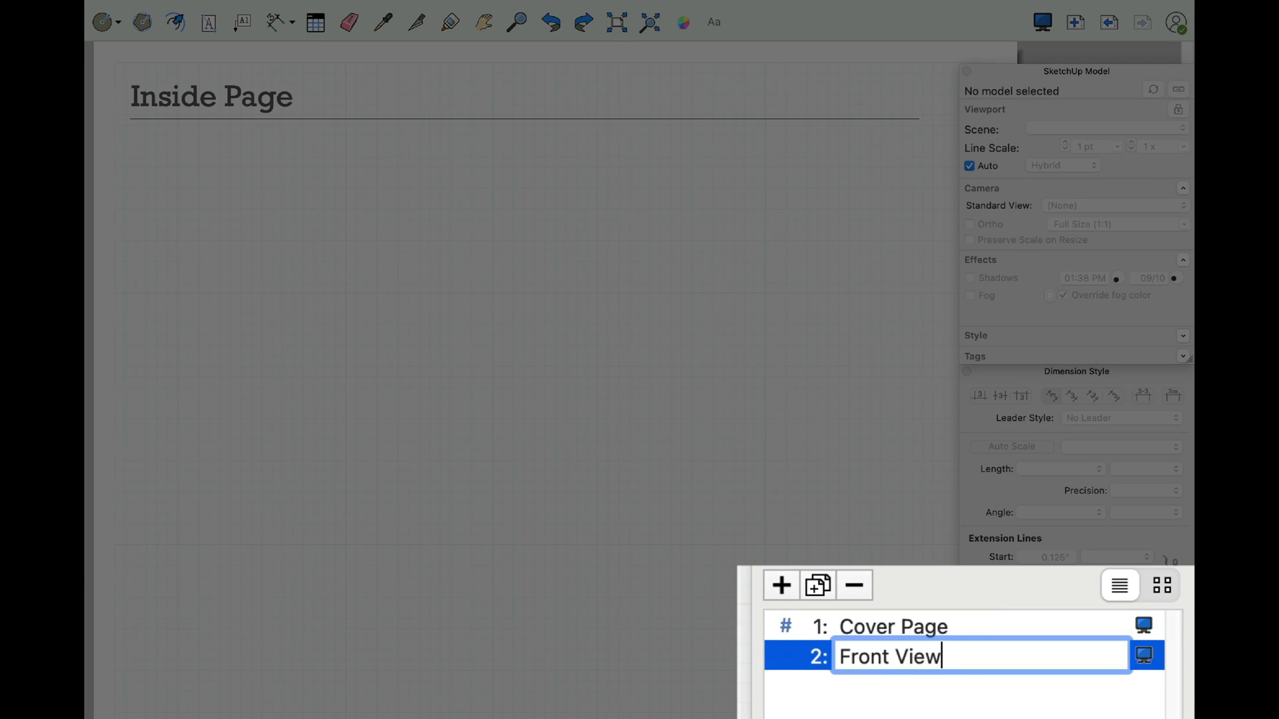
key(Return)
Step: Copy the woodshed viewport from the Cover Page and paste it onto the Front View page
click(1027, 639)
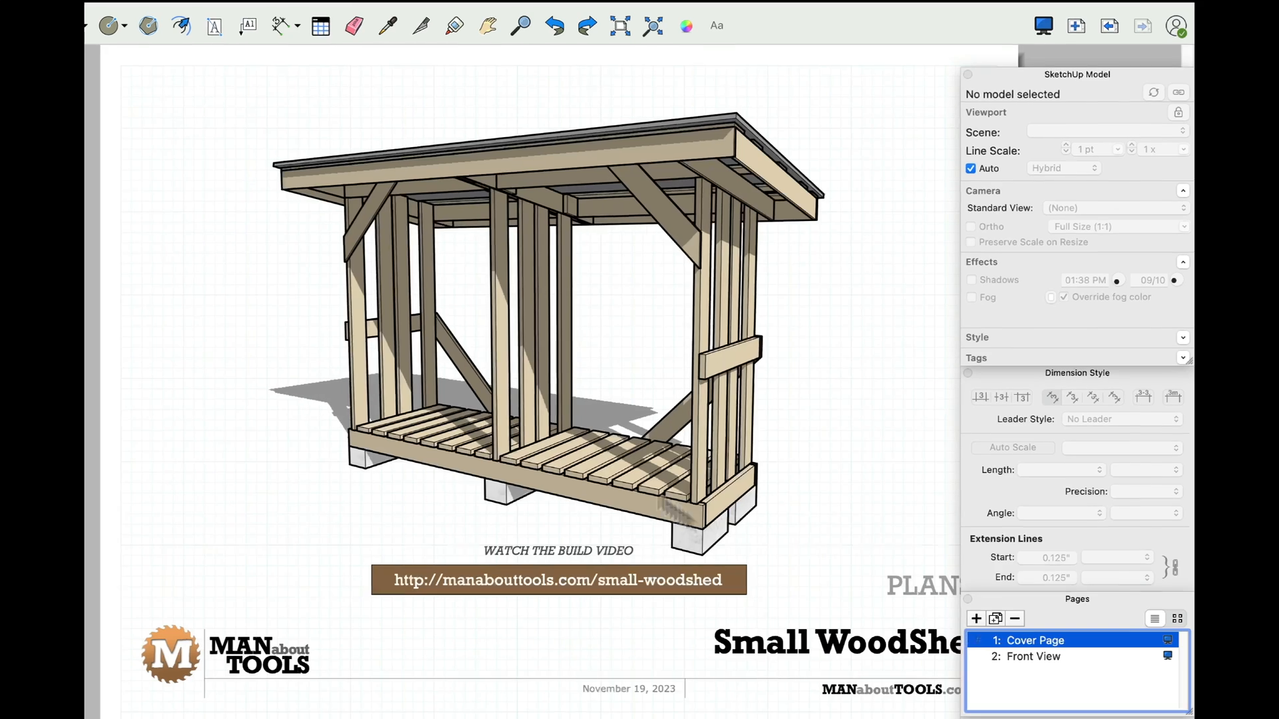
click(616, 456)
click(127, 10)
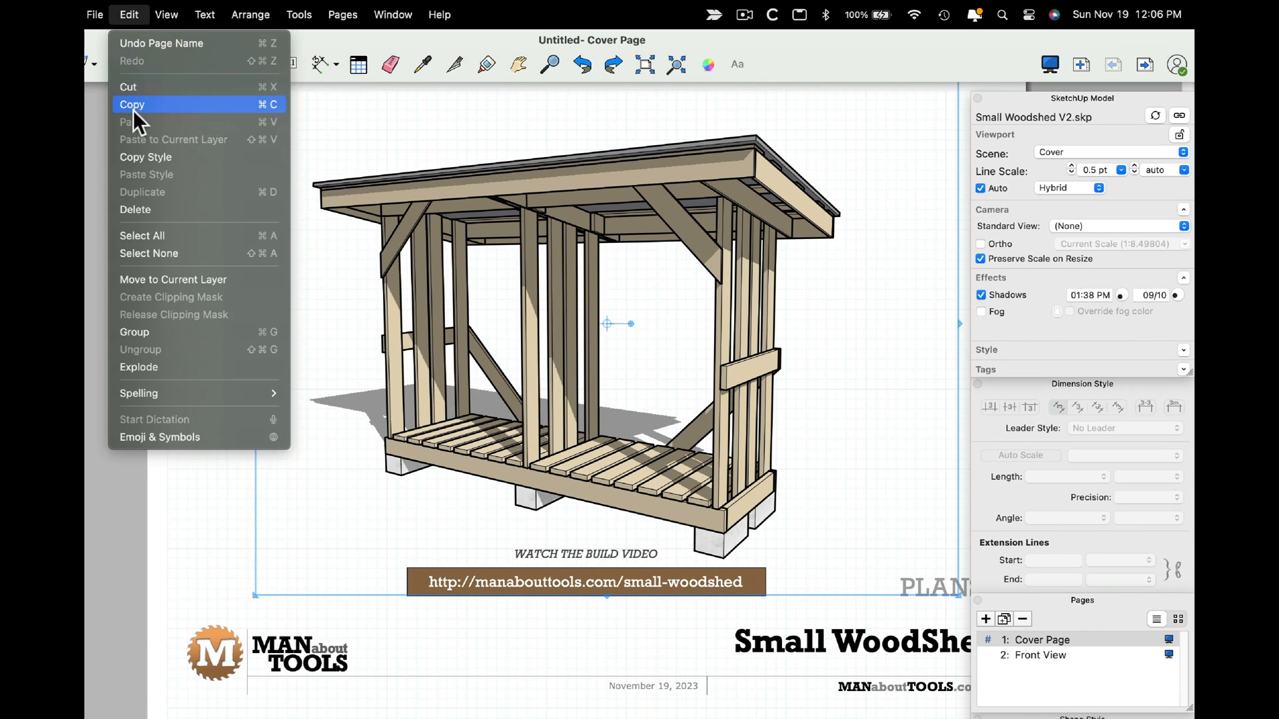
click(131, 106)
click(1052, 657)
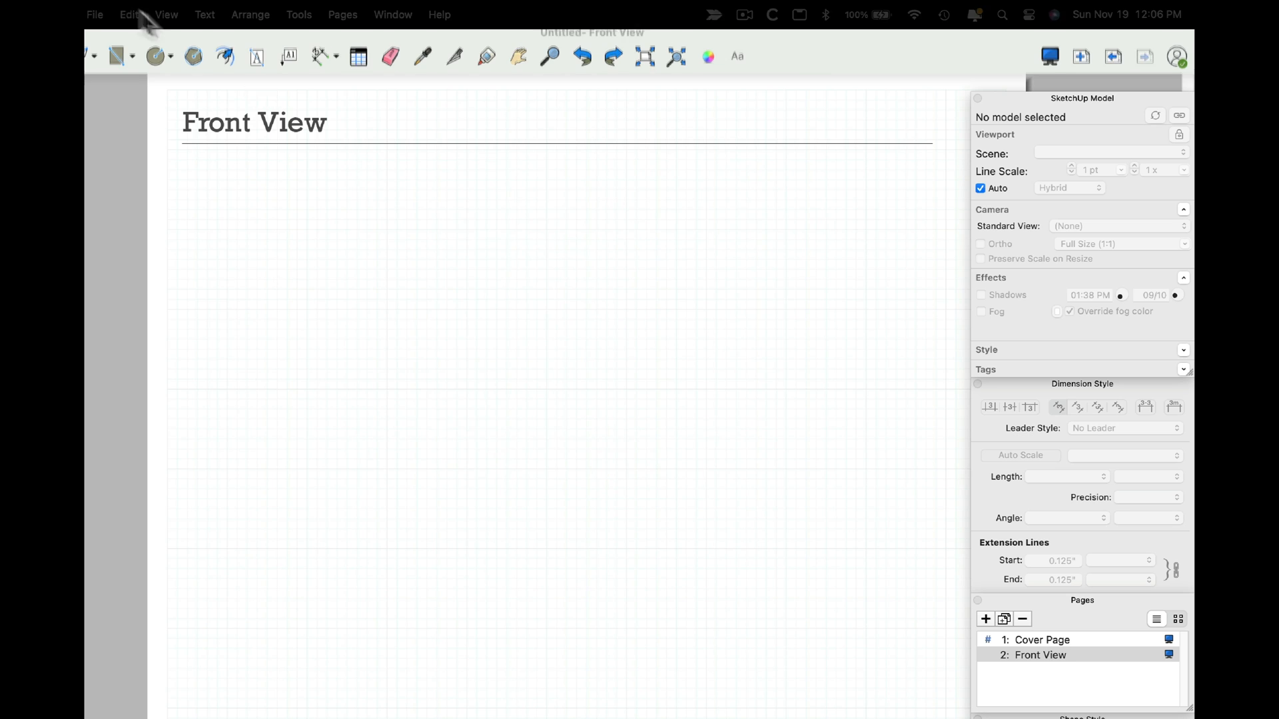
click(129, 15)
click(152, 122)
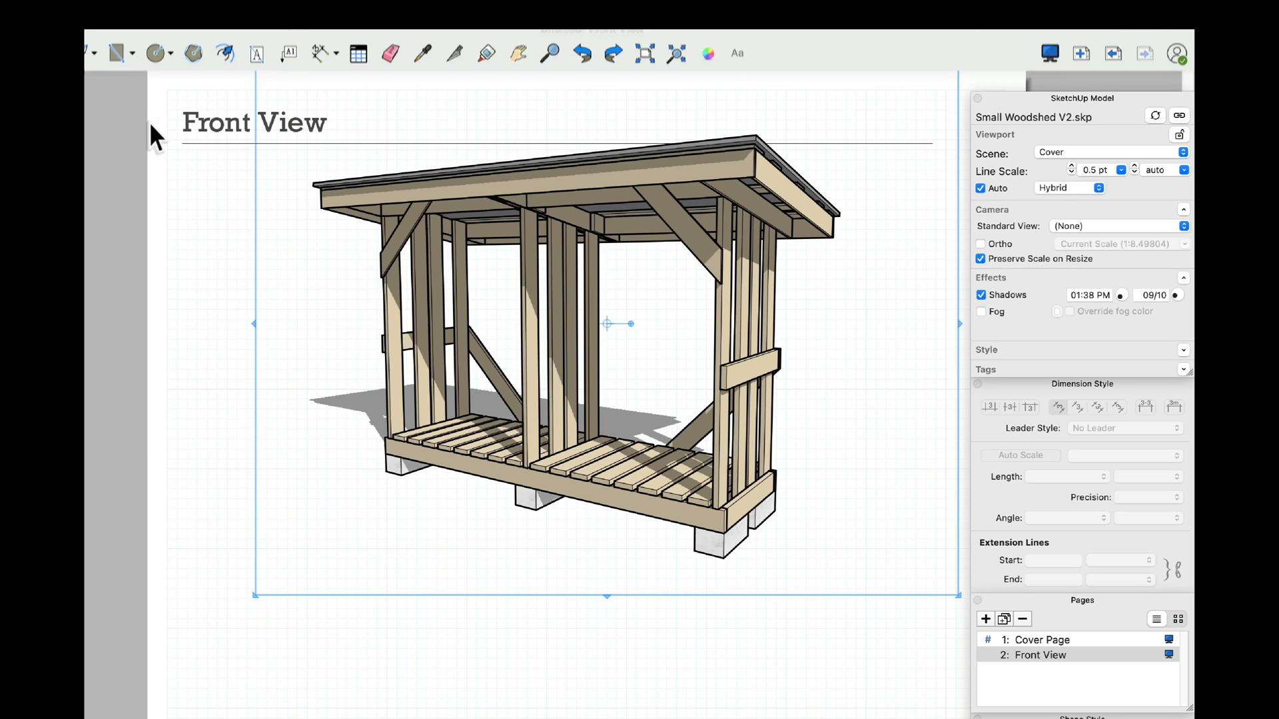
Step: Set the pasted viewport to the Front scene at a scale of 1/2" = 1'-0" (1:24)
click(1152, 152)
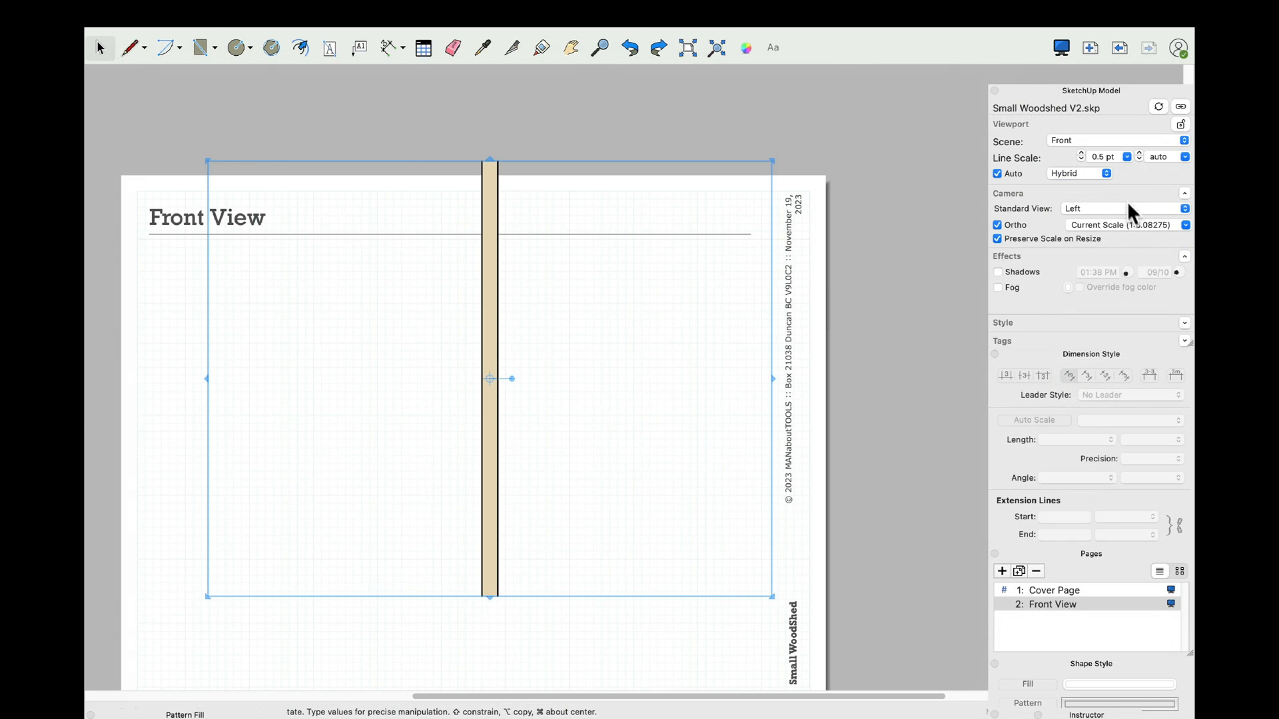
click(1185, 226)
click(1084, 335)
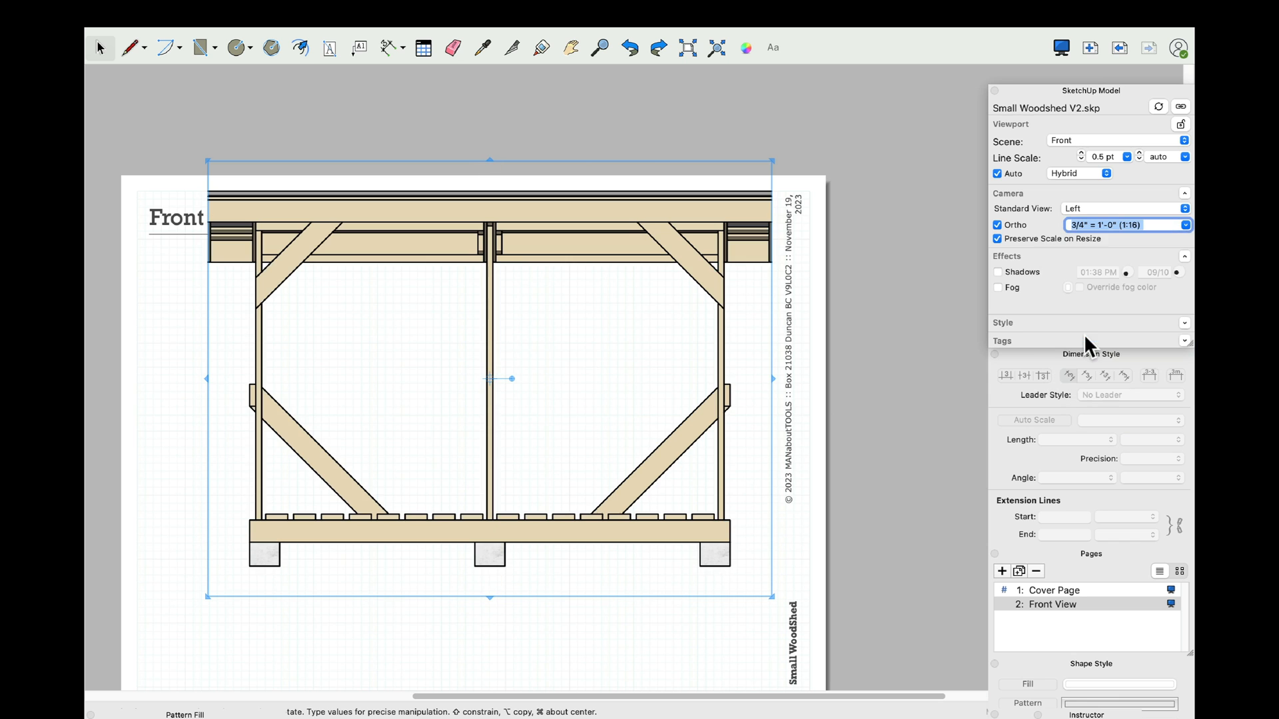
click(1185, 225)
click(1098, 253)
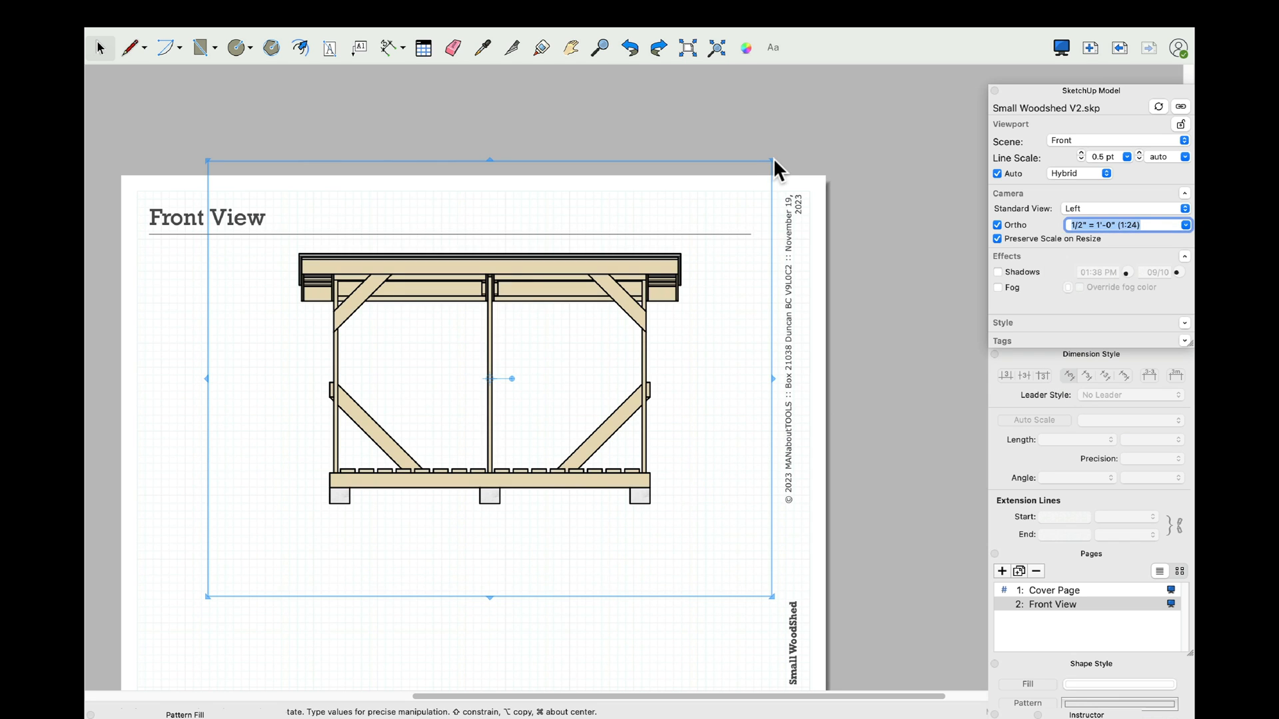
Step: Shrink the viewport frame closer around the front elevation and place it lower on the page, beneath the title
drag(771, 158, 696, 241)
drag(208, 596, 288, 521)
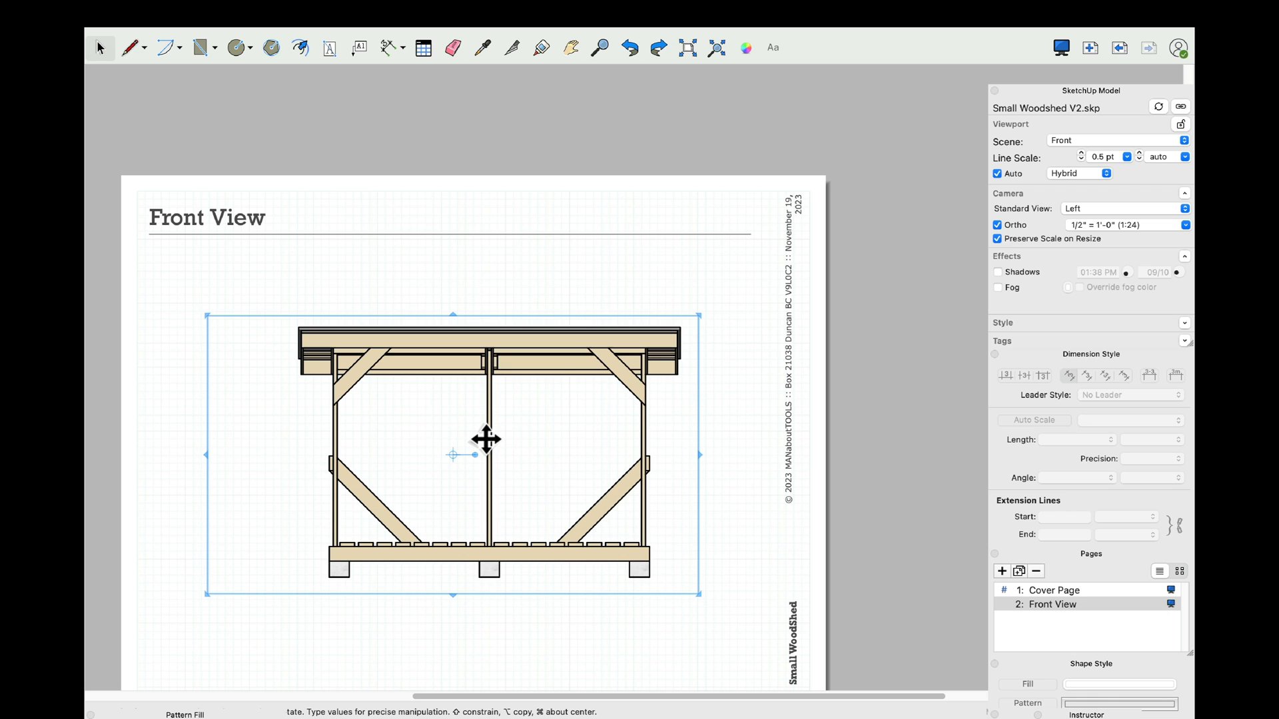
click(605, 270)
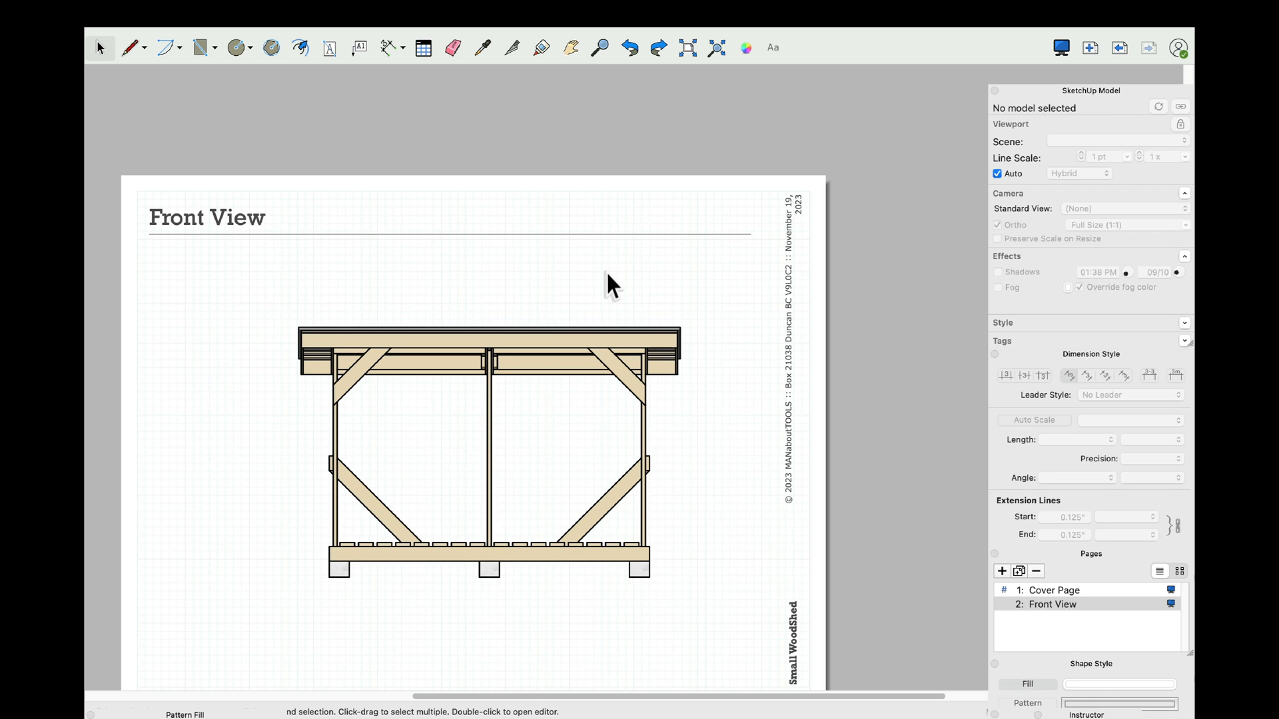
Step: Add a linear dimension across the full width of the roof, above the front elevation
click(391, 47)
scroll(299, 328, up, 5)
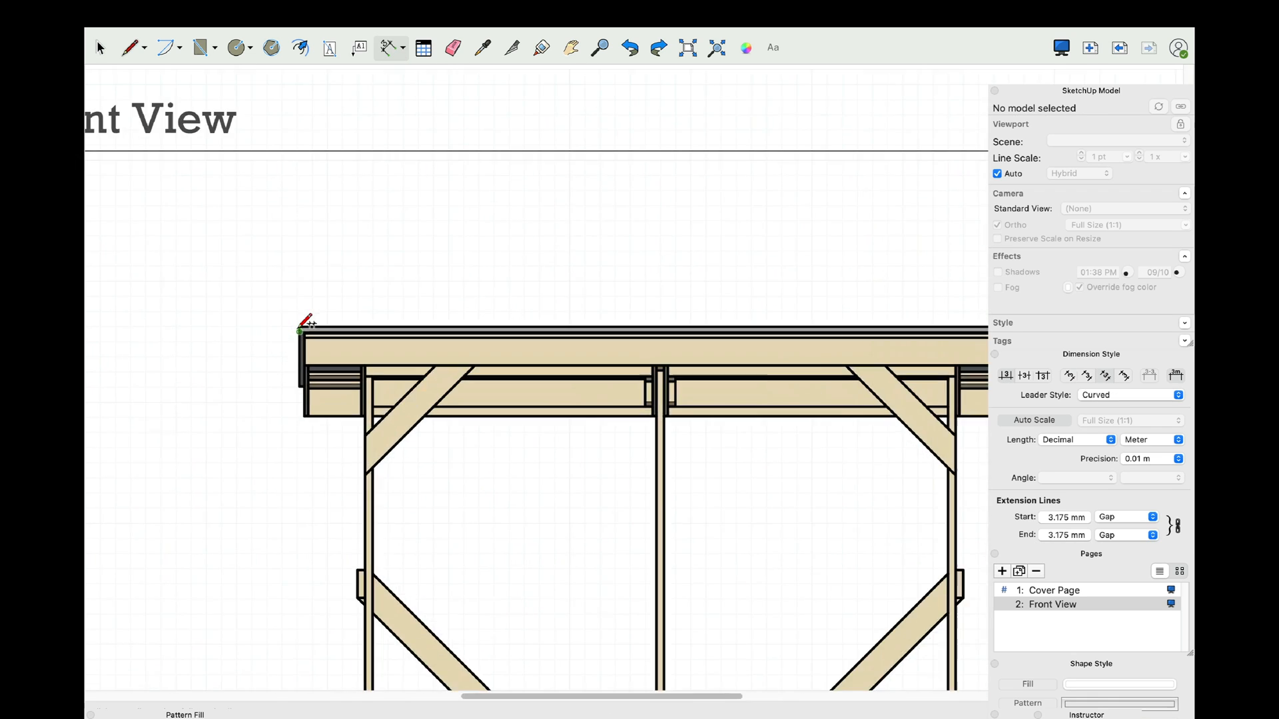
scroll(760, 430, up, 1)
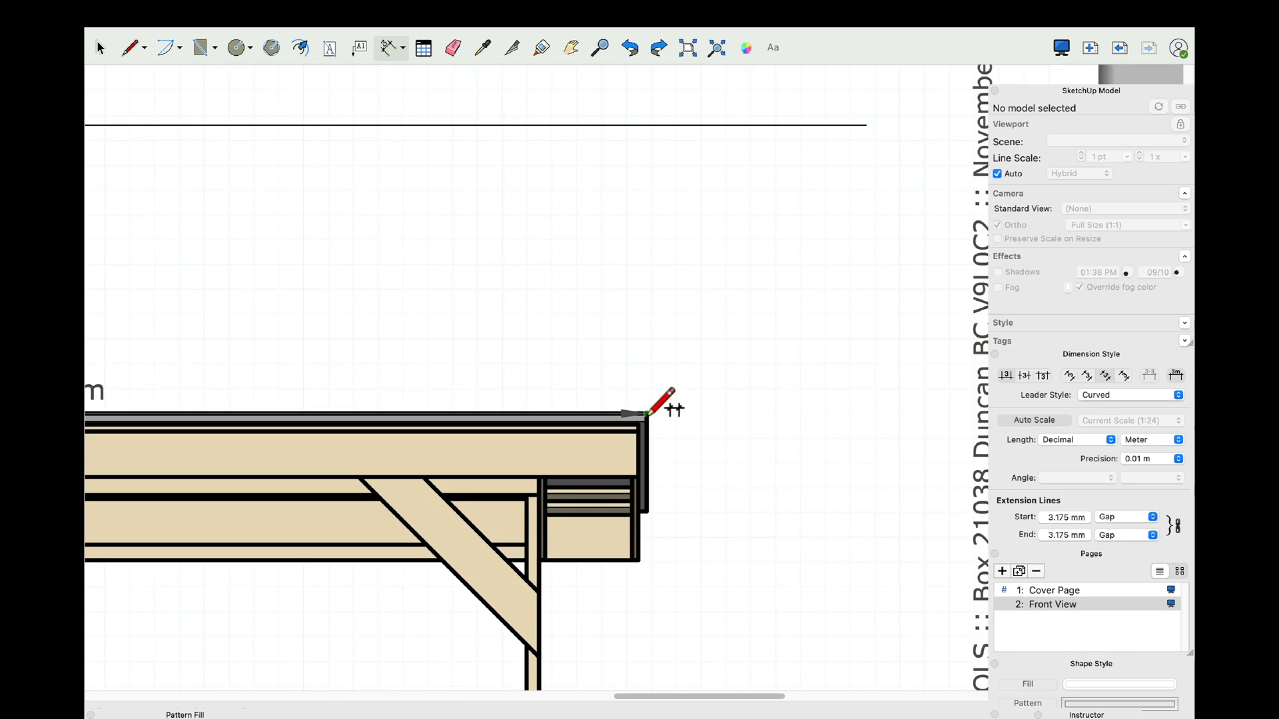
click(647, 414)
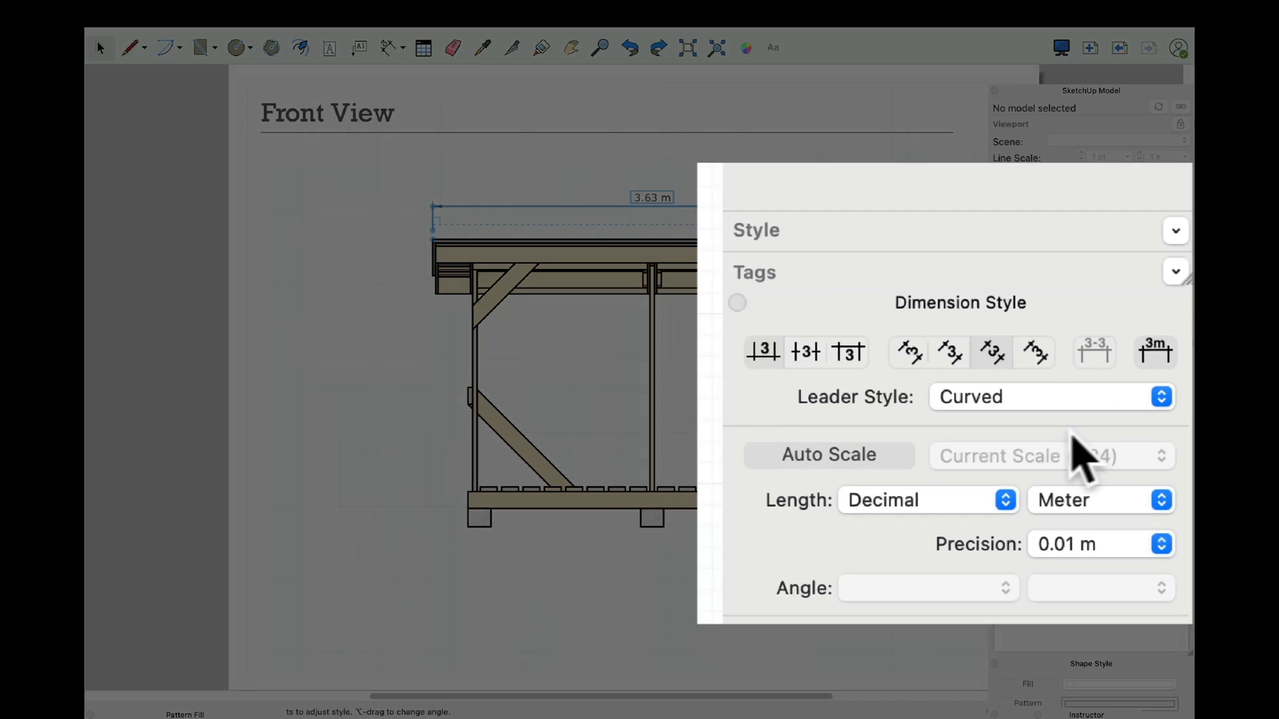
Step: Change the roof width dimension's length units to inches and its format to Architectural
click(1178, 440)
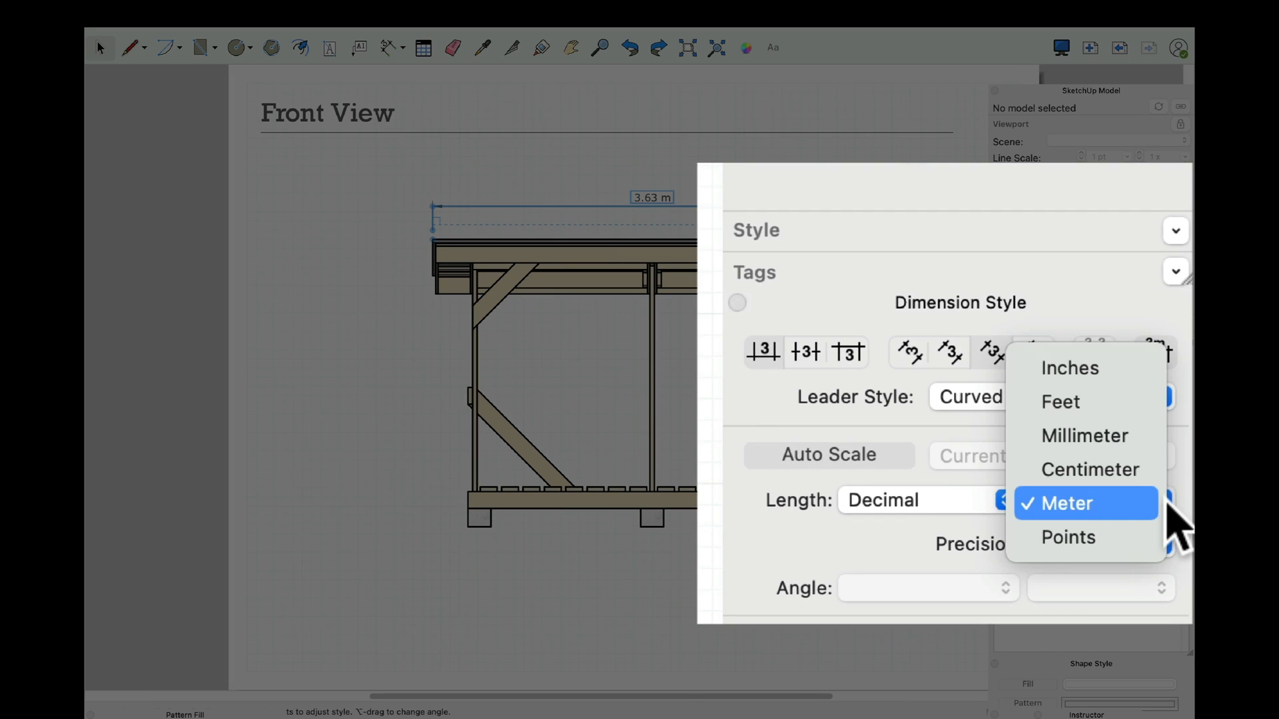
click(1088, 369)
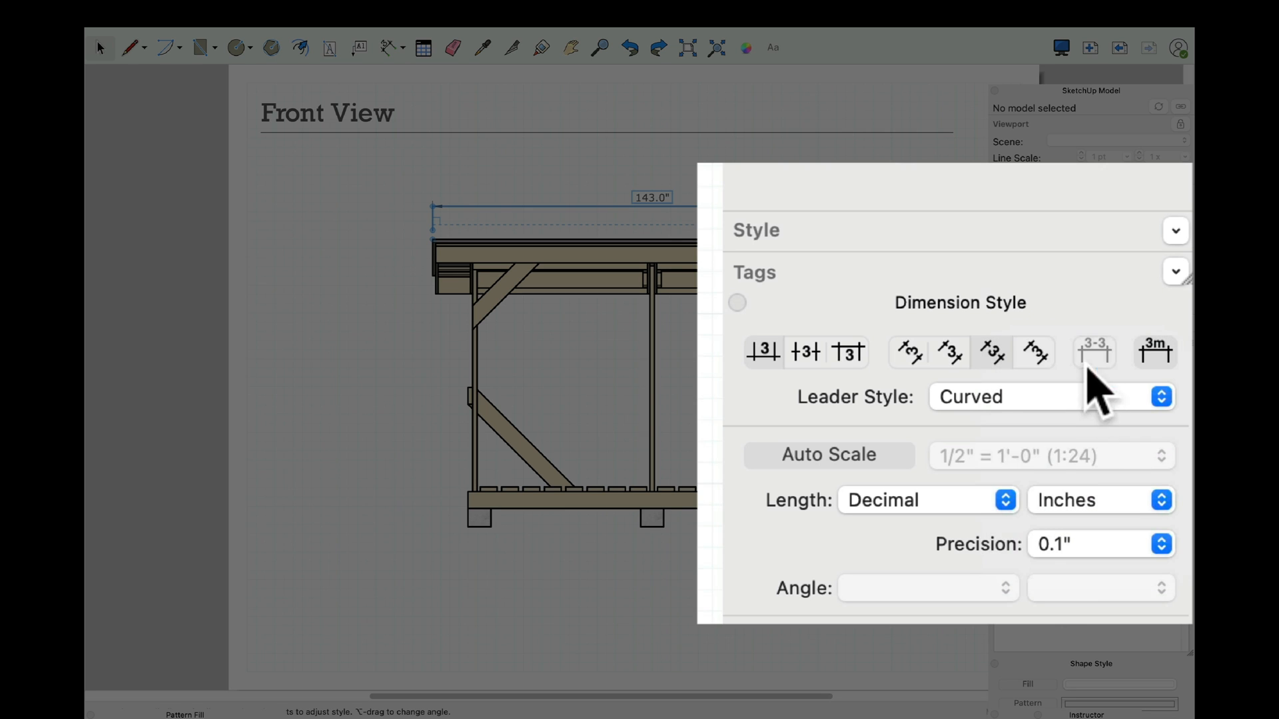
click(1005, 501)
click(937, 535)
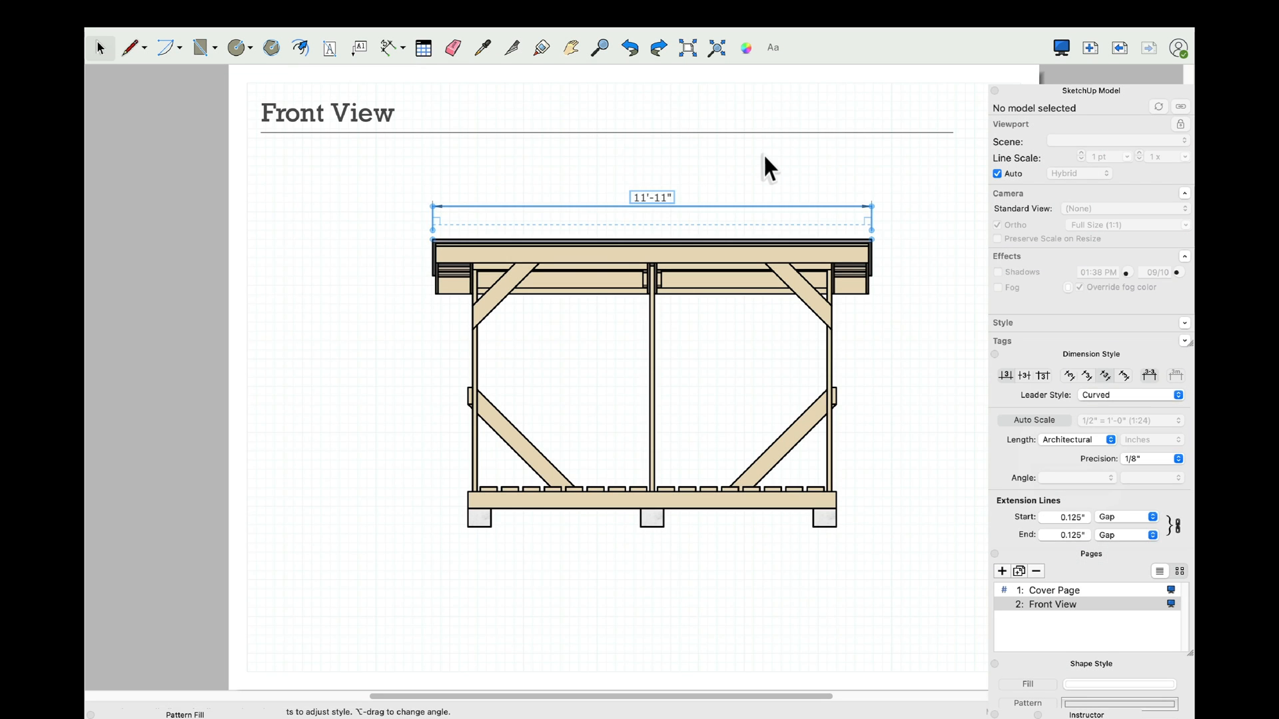
click(759, 174)
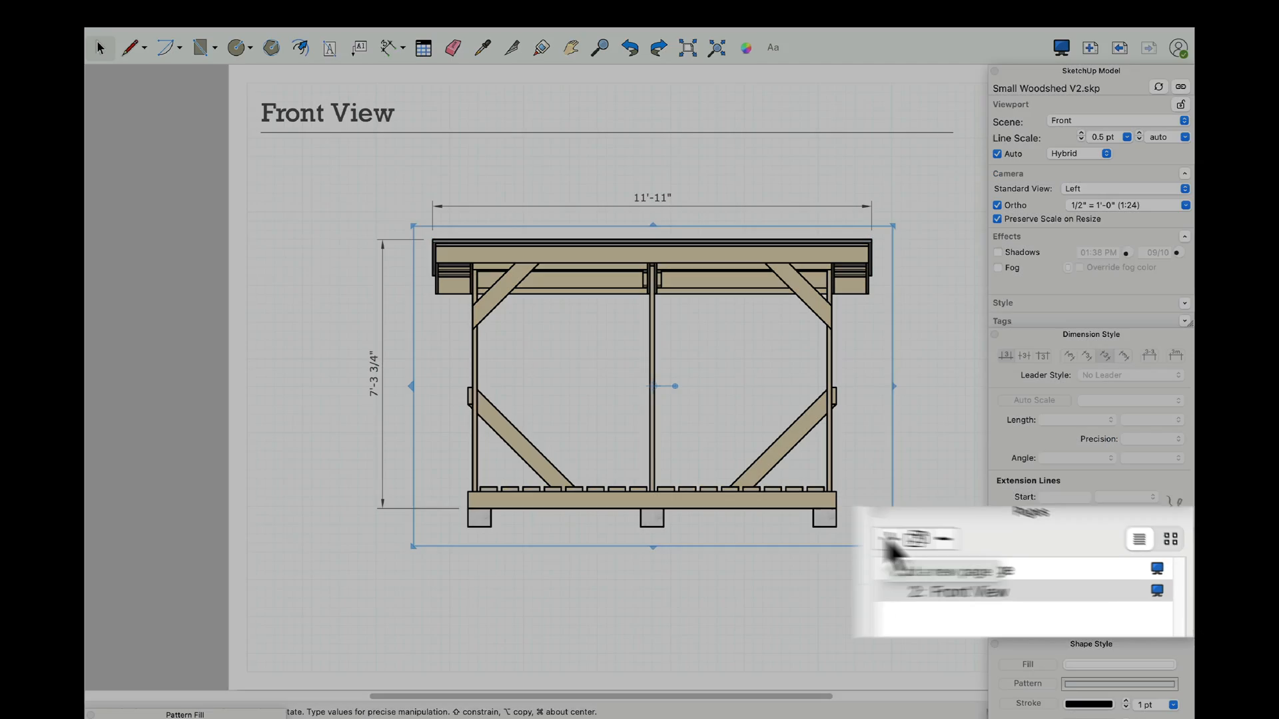
Step: Add a new page after Front View and name it Left Side
click(889, 538)
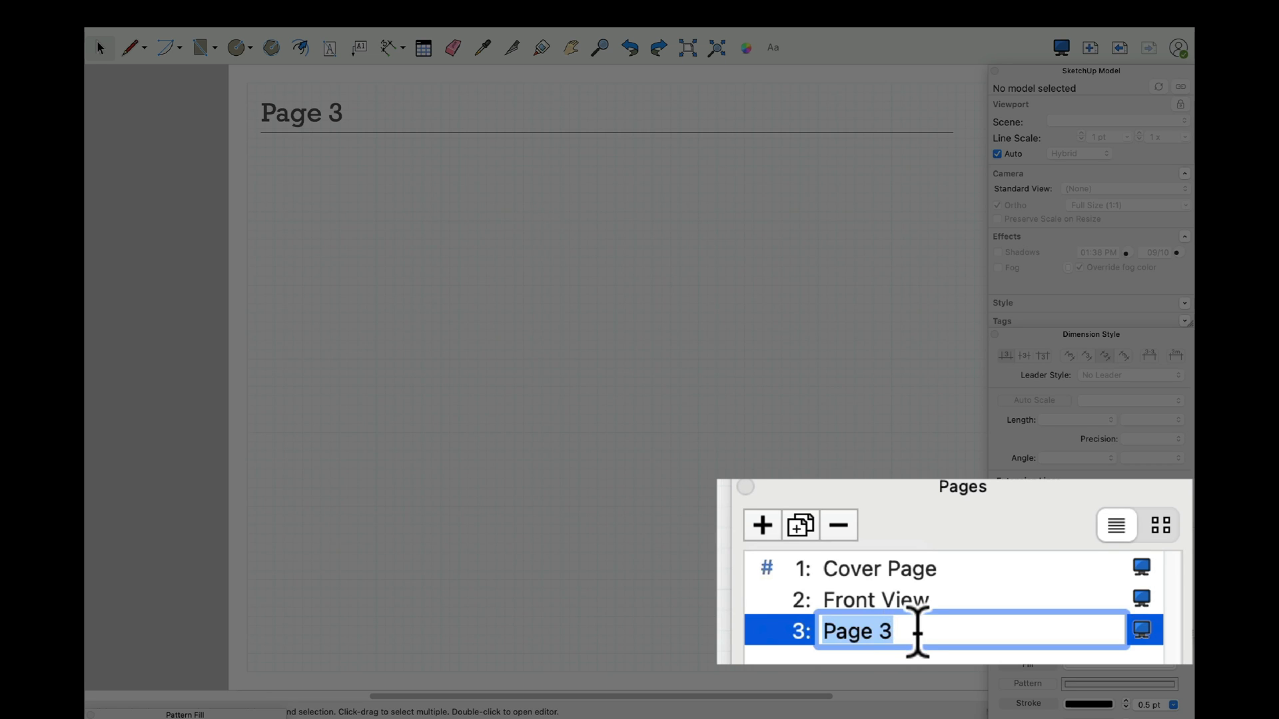
text(Left Side)
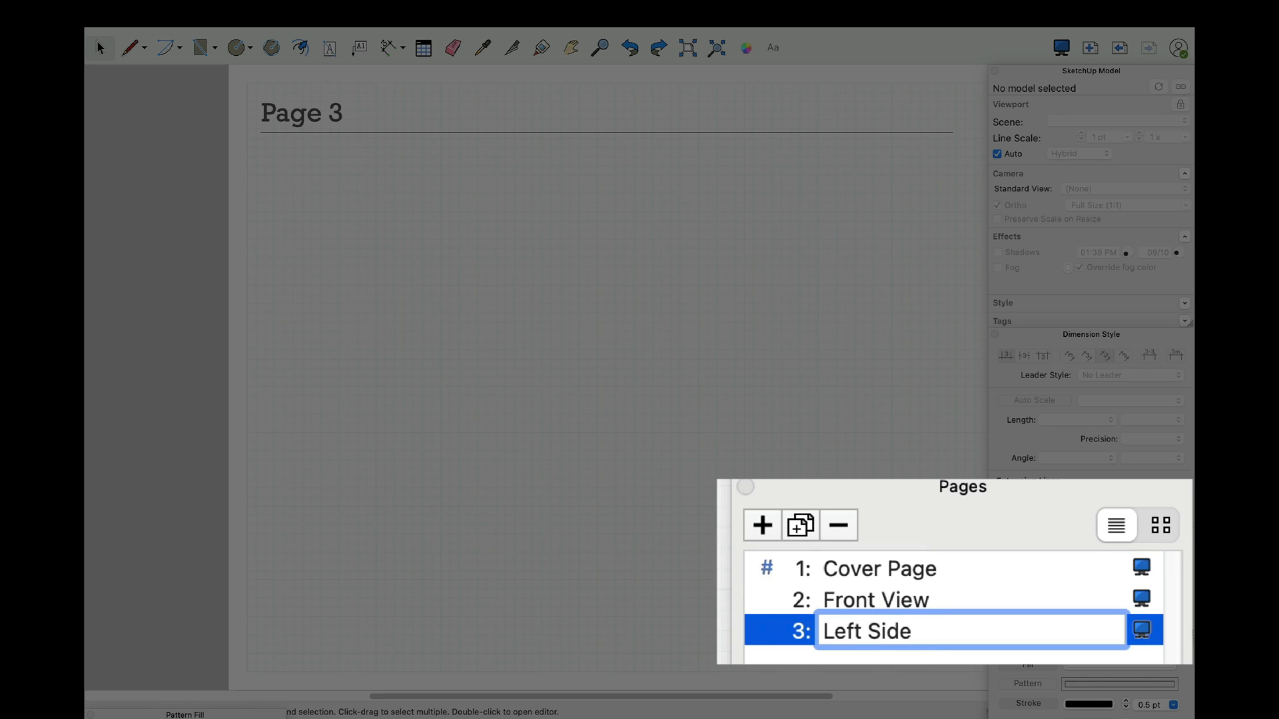
key(Return)
Step: Paste the copied woodshed viewport onto the Left Side page and set it to the Left scene
click(212, 14)
click(223, 128)
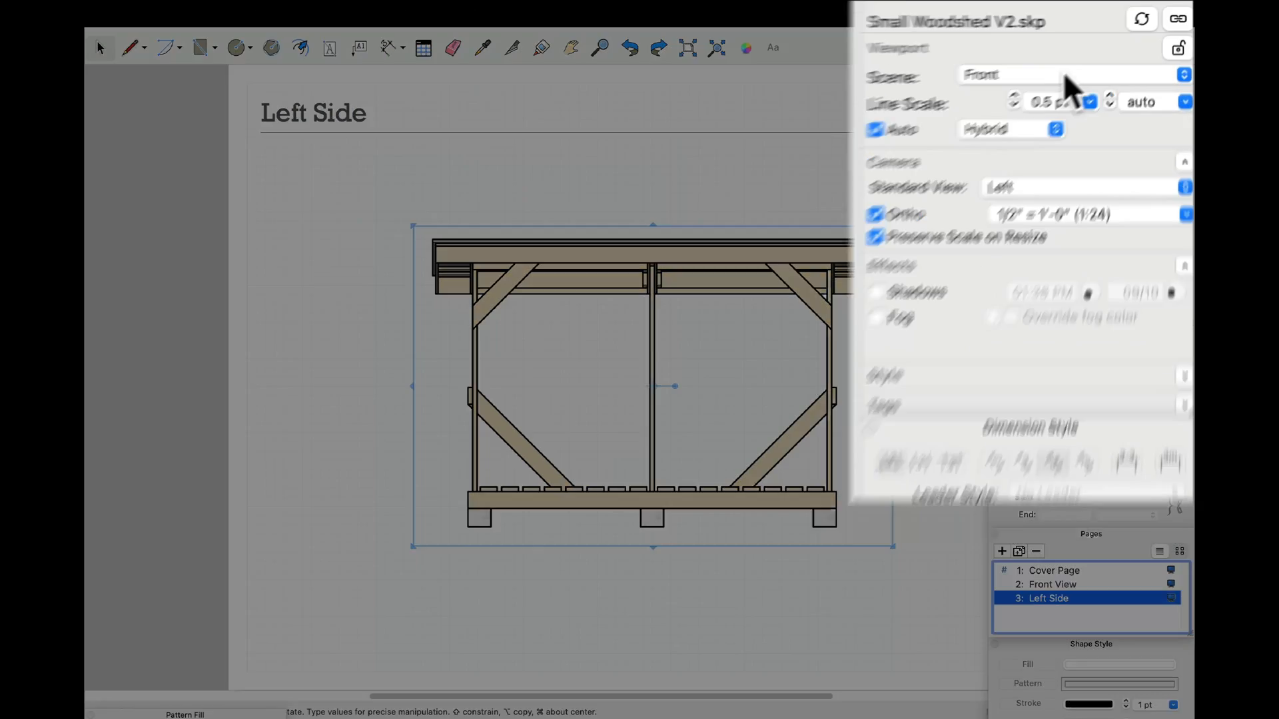
click(1122, 122)
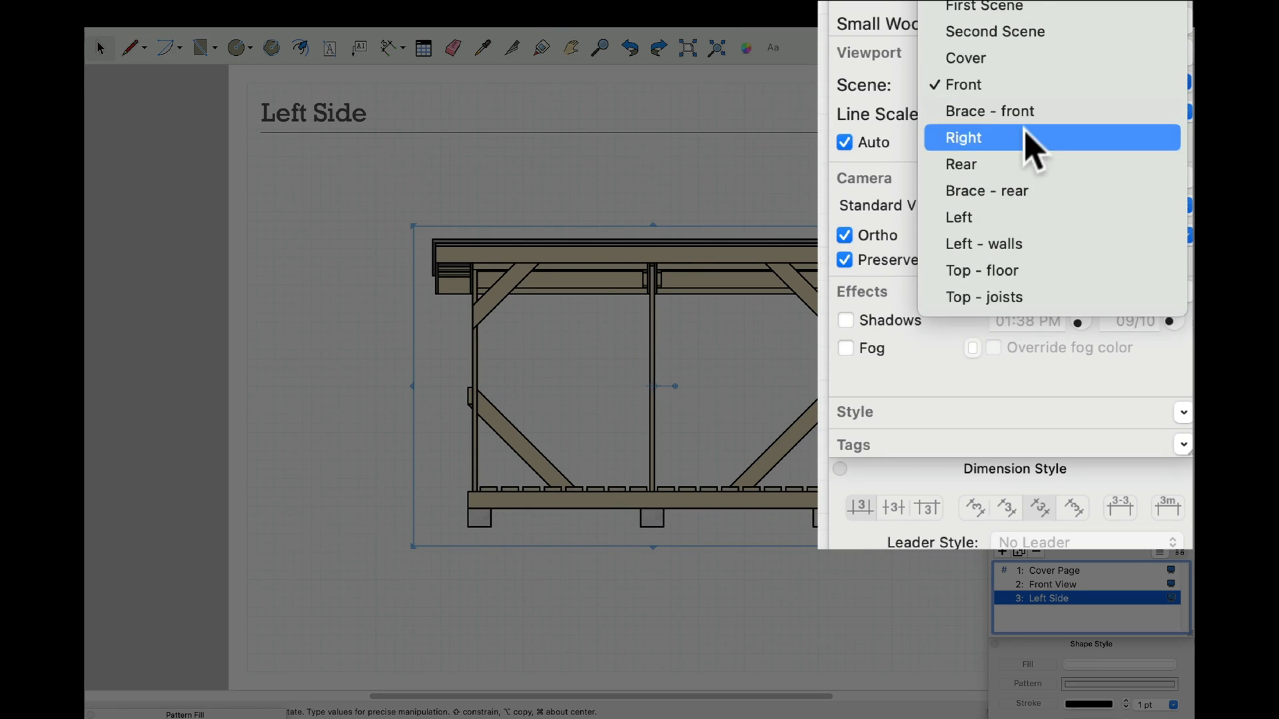
click(1015, 219)
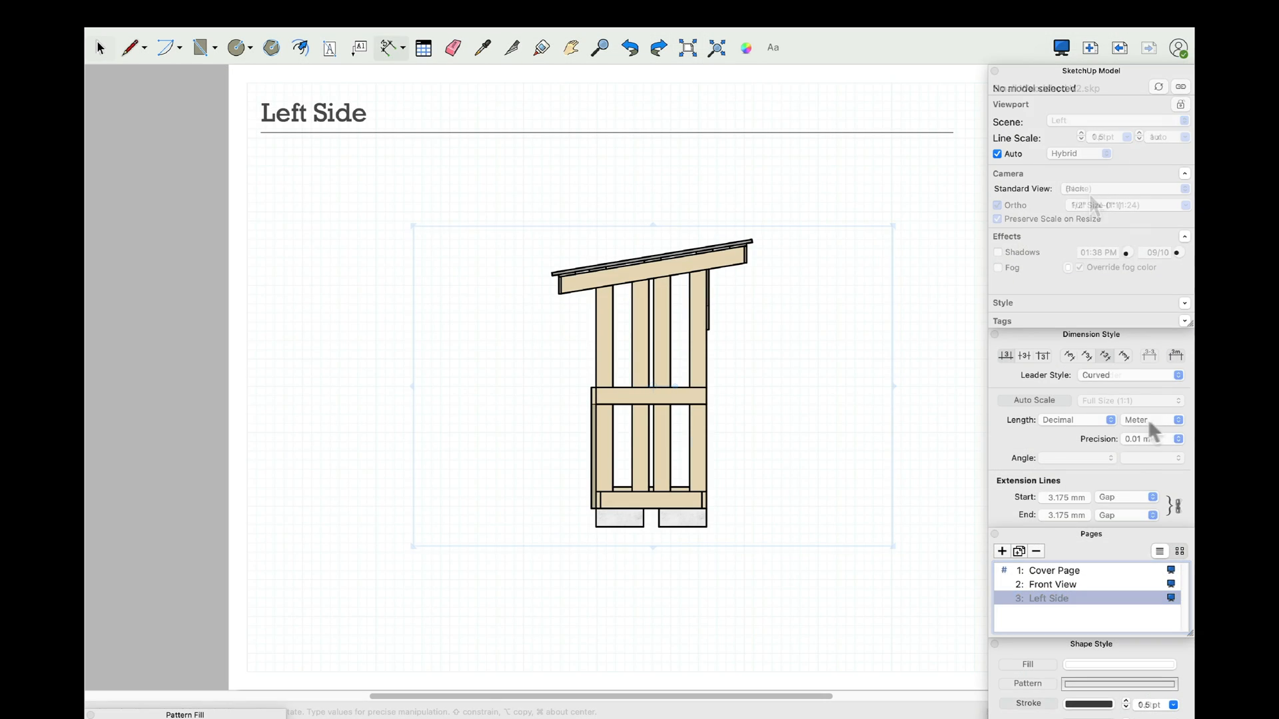
Step: Configure the linear dimension style to Architectural inches with a precision of 1/8"
click(1151, 419)
click(1140, 366)
click(1036, 418)
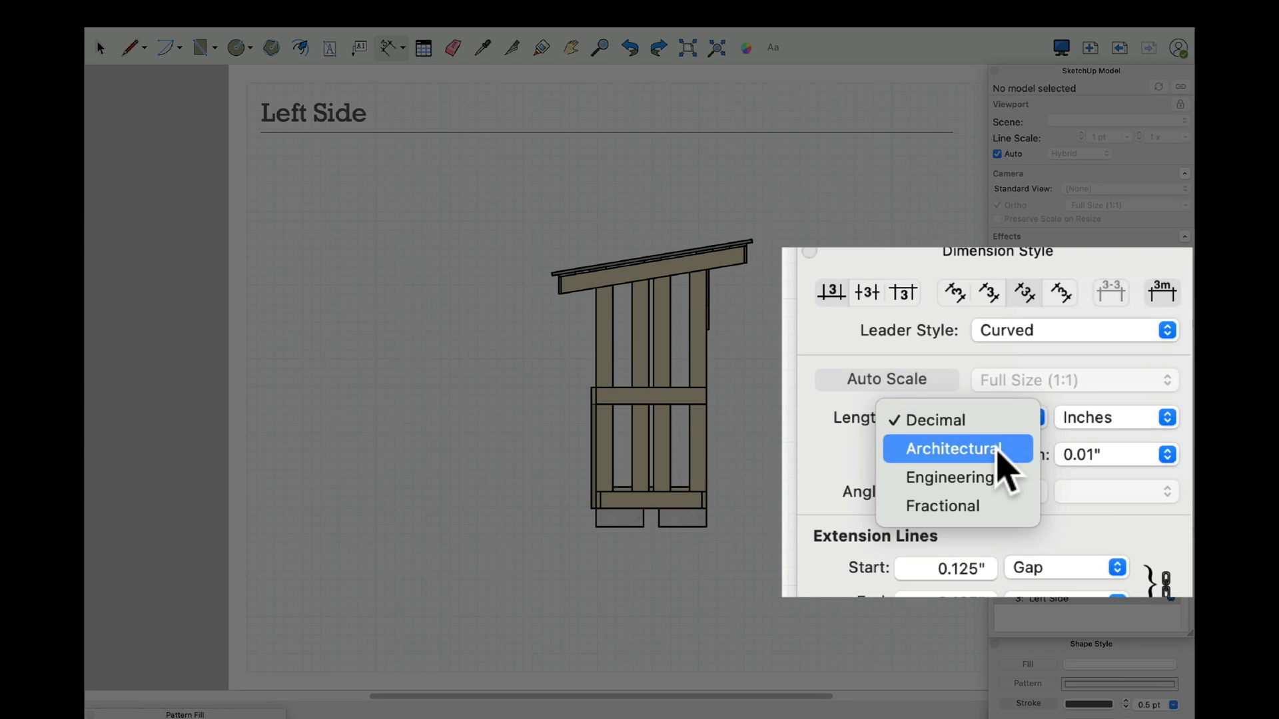
click(918, 450)
click(1166, 455)
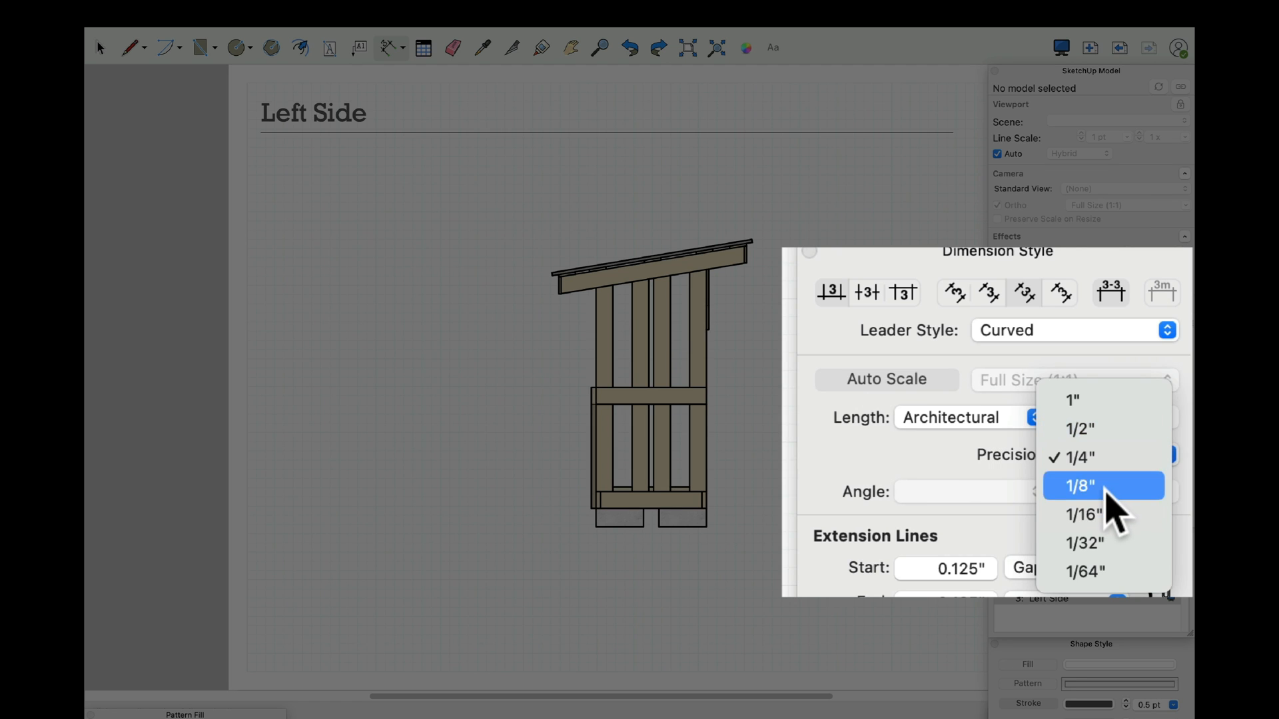
click(1105, 490)
Step: Dimension the overall width across the two concrete blocks, placing the dimension beneath the side elevation
scroll(650, 552, up, 5)
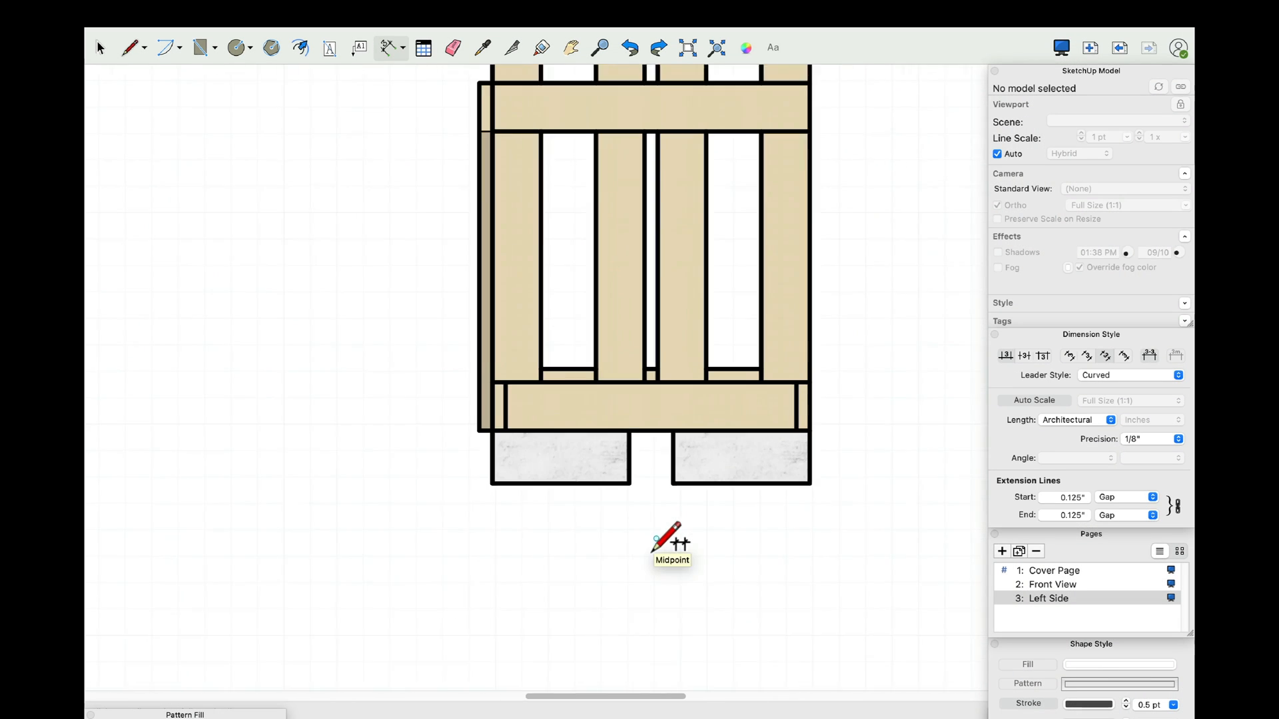
click(829, 475)
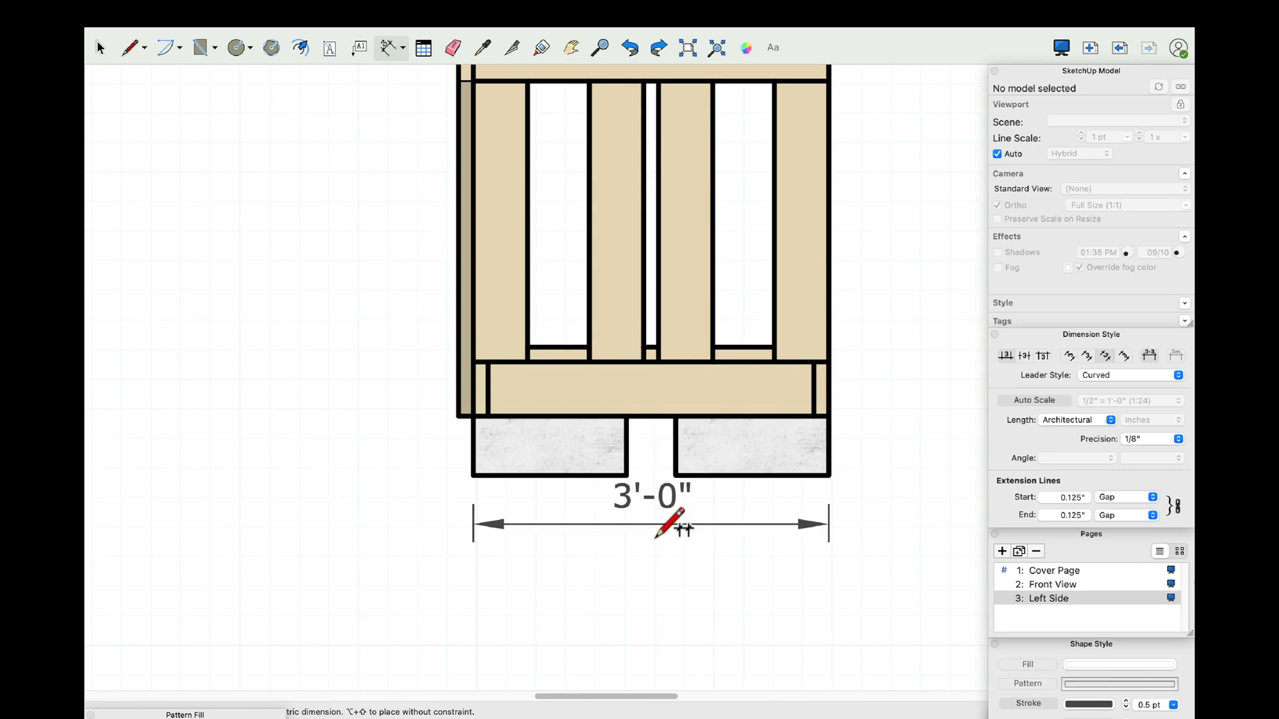
click(666, 567)
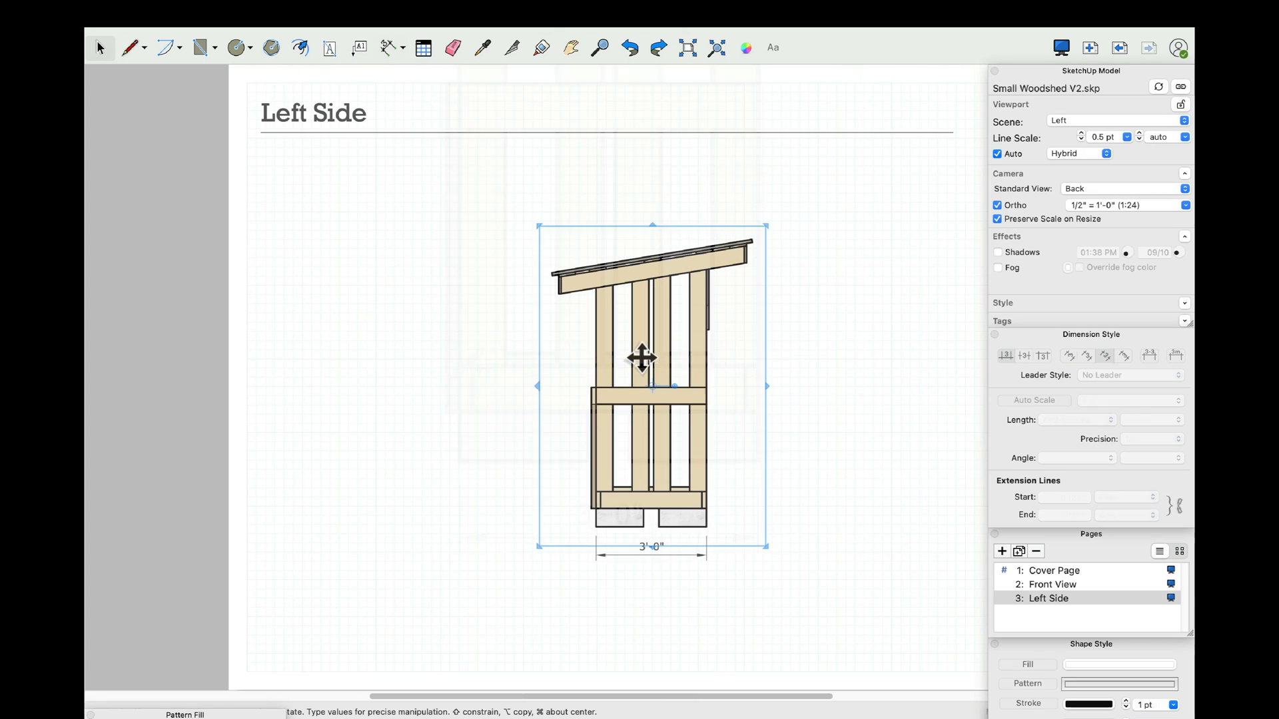
Step: Move the side elevation and its width dimension toward the page's left side, and place a copy of the viewport to the right
drag(643, 358, 440, 369)
mouse_move(477, 407)
mouse_down()
mouse_move(728, 411)
mouse_move(719, 402)
mouse_move(693, 402)
mouse_move(750, 419)
mouse_up()
Step: Set the duplicated viewport to the Left - walls scene and deselect it
click(1127, 120)
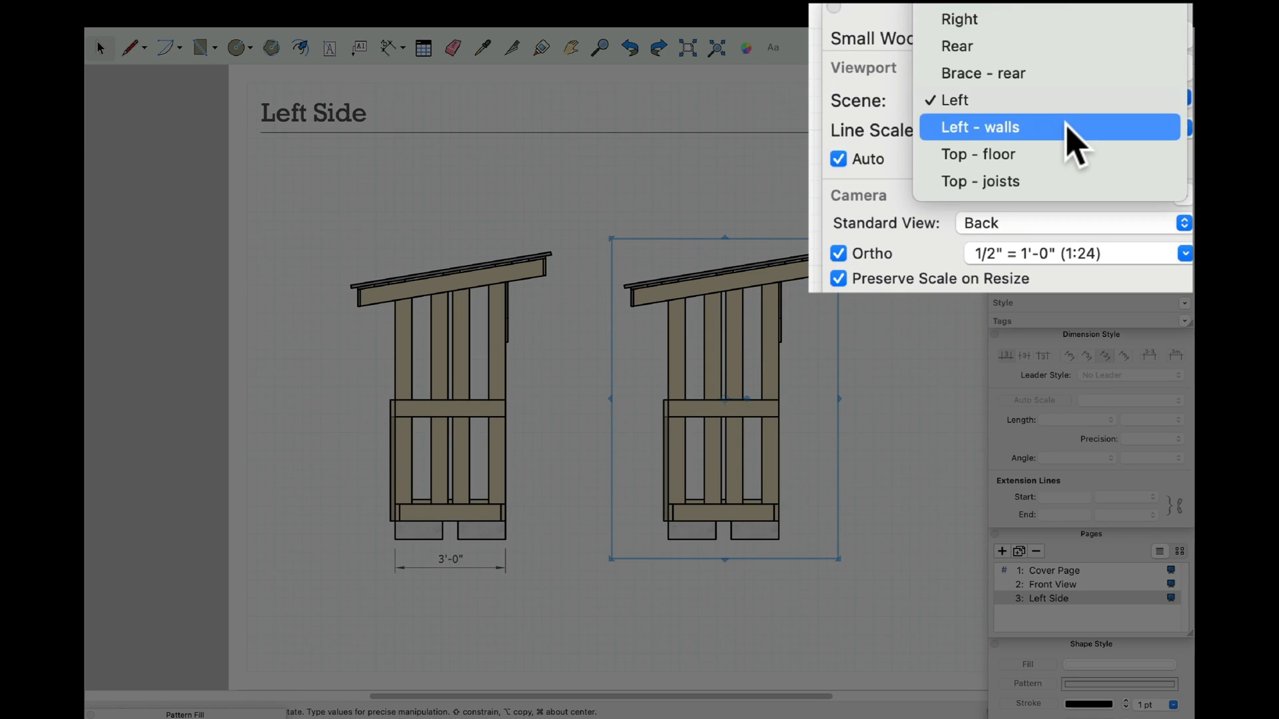
click(1127, 137)
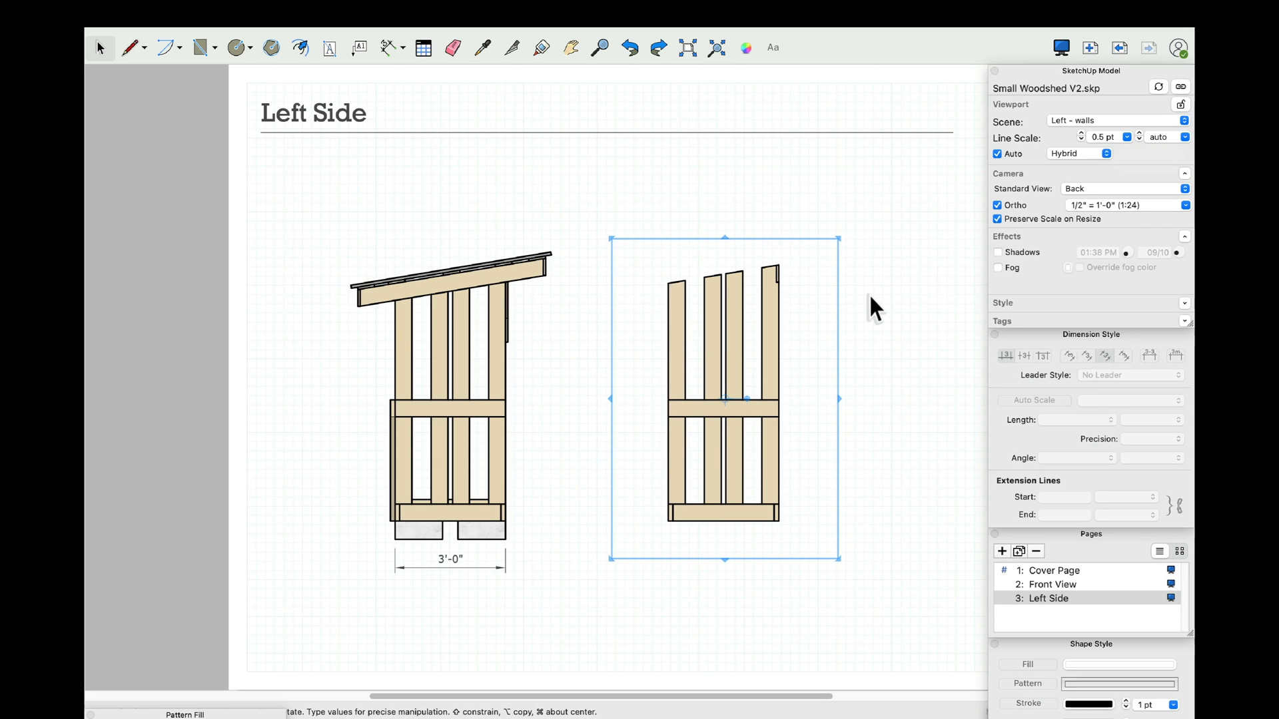
click(869, 297)
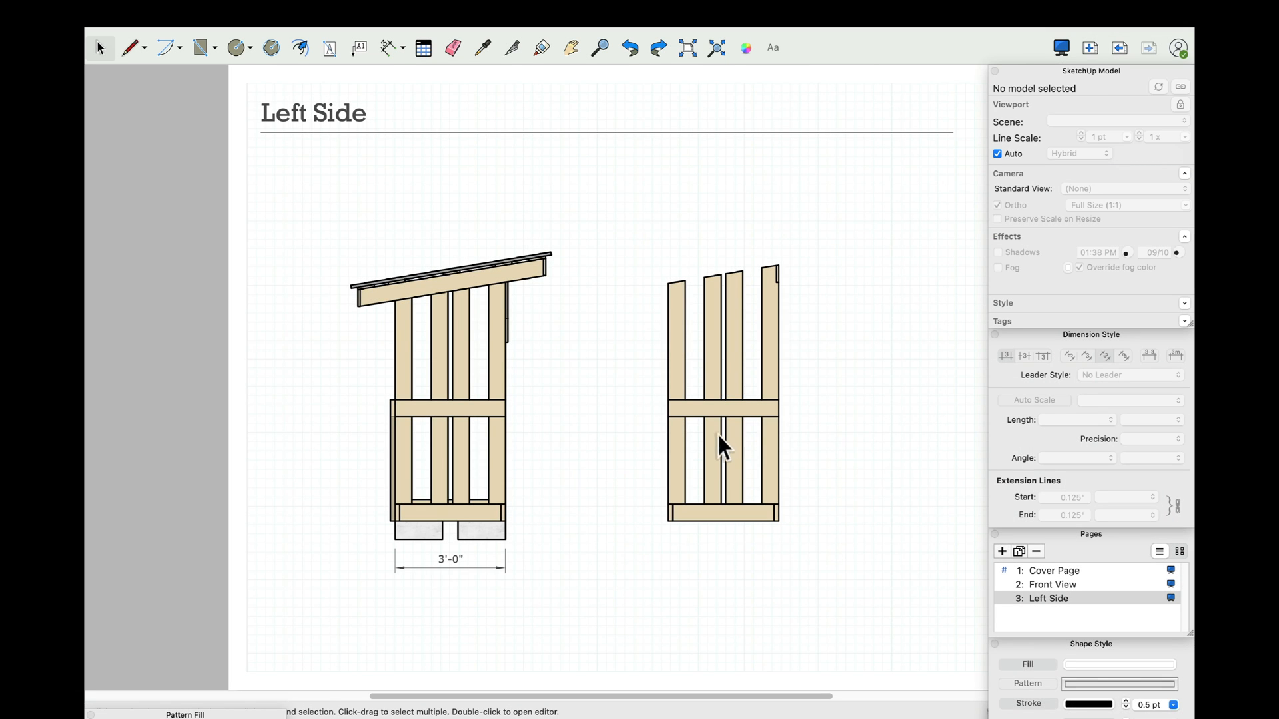
Step: Dimension the height from the wall frame's bottom edge to the top of the middle rail, left of the frame
scroll(702, 448, up, 4)
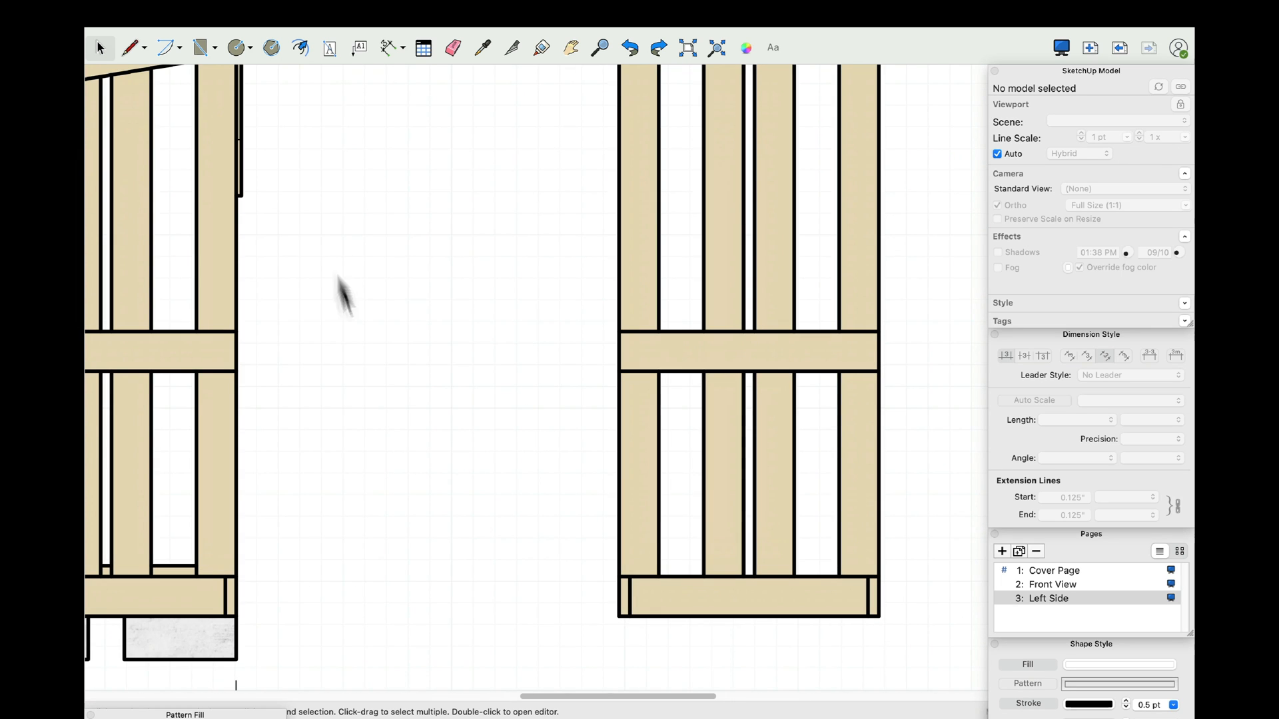
click(388, 46)
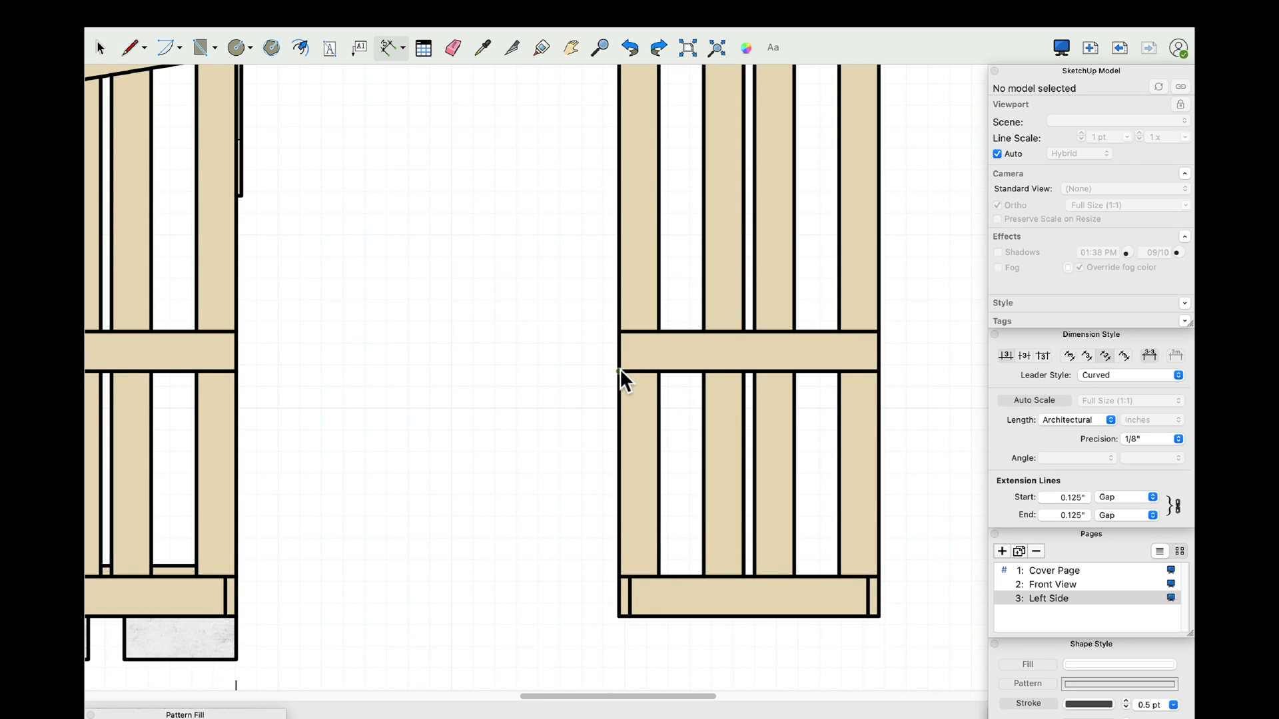
click(618, 329)
click(618, 614)
click(531, 510)
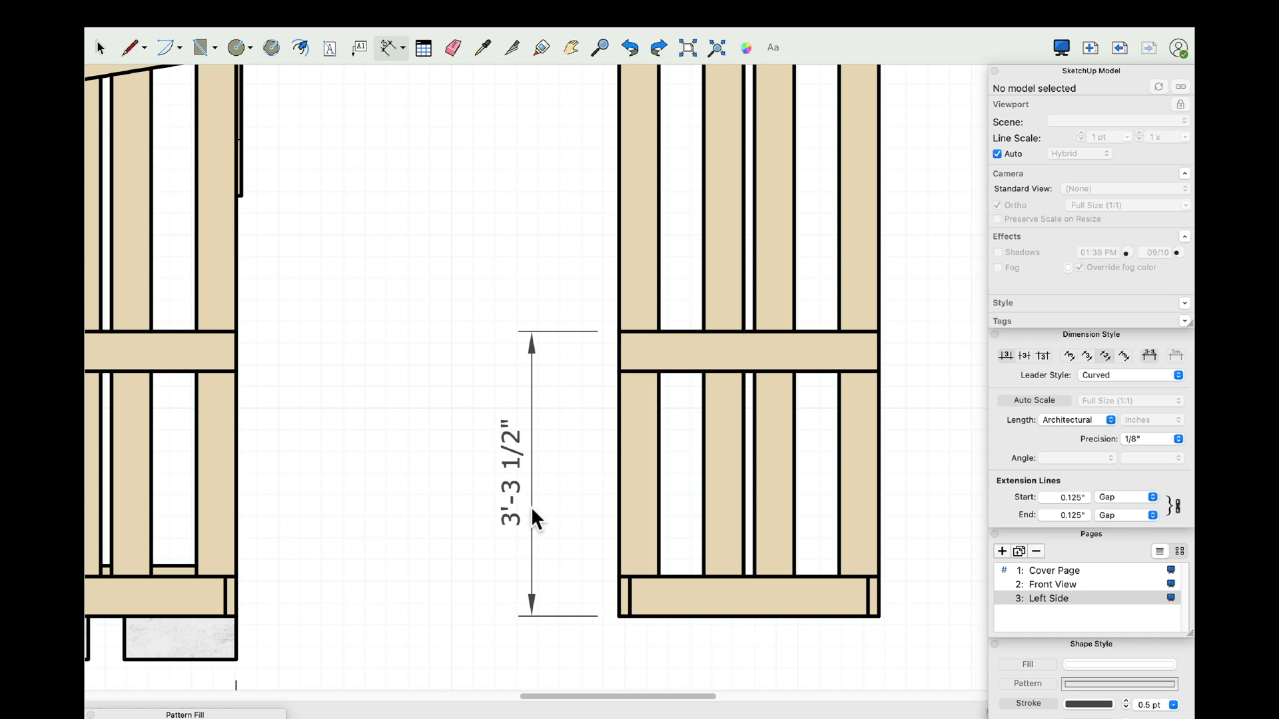
Step: Change the middle rail height dimension's length format to Fractional
click(105, 49)
click(518, 437)
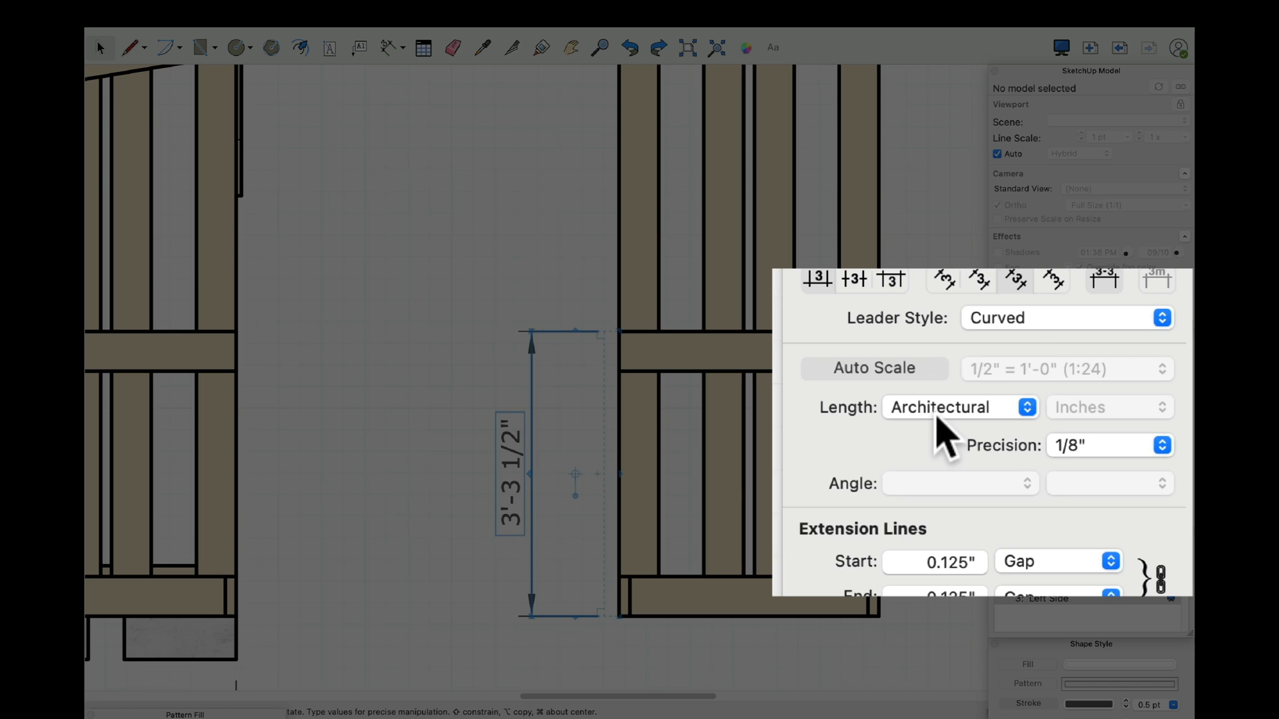
click(1068, 421)
click(952, 440)
click(958, 417)
click(963, 439)
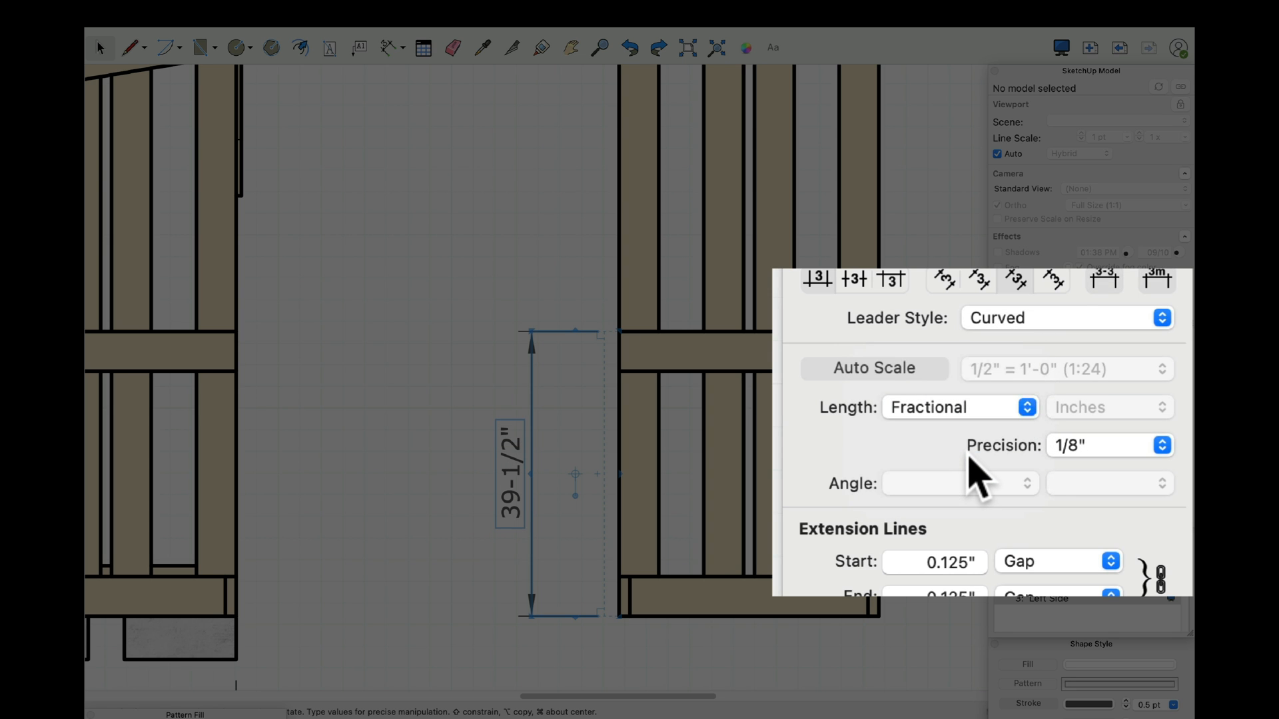
Step: Dimension the heights of the bottom rail and the middle rail on the wall frame's right side
scroll(429, 434, down, 2)
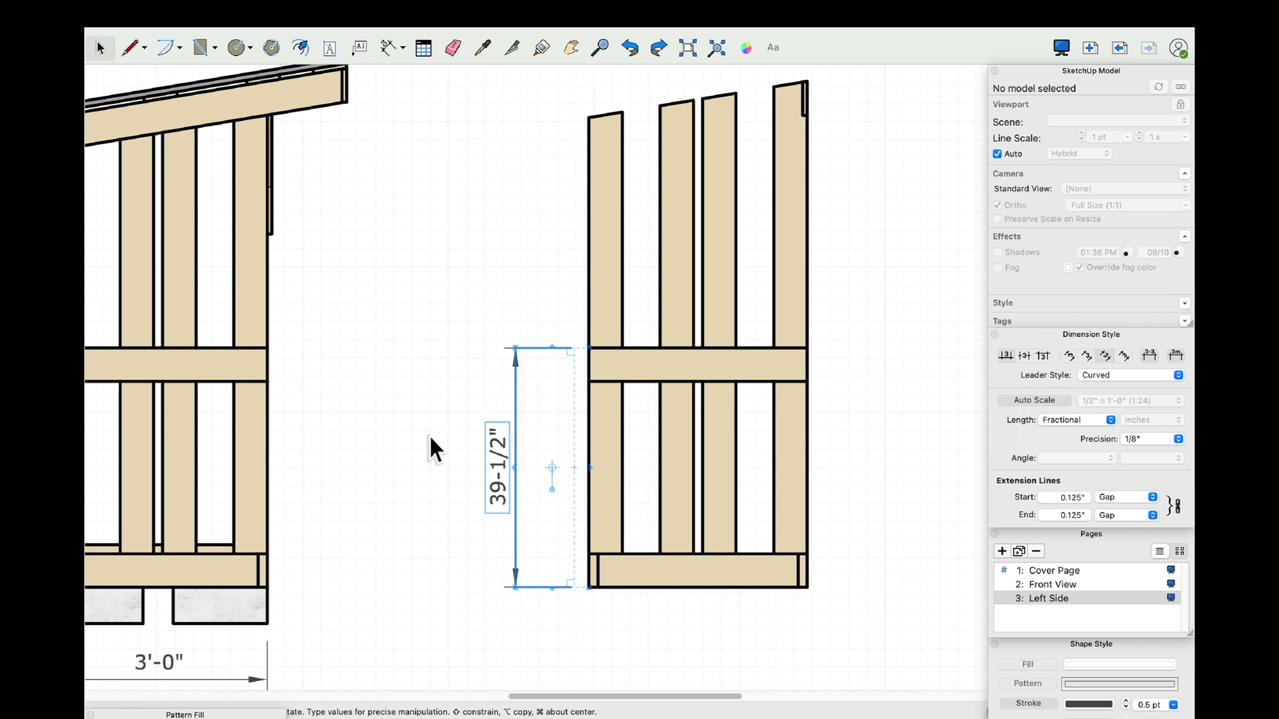
click(386, 46)
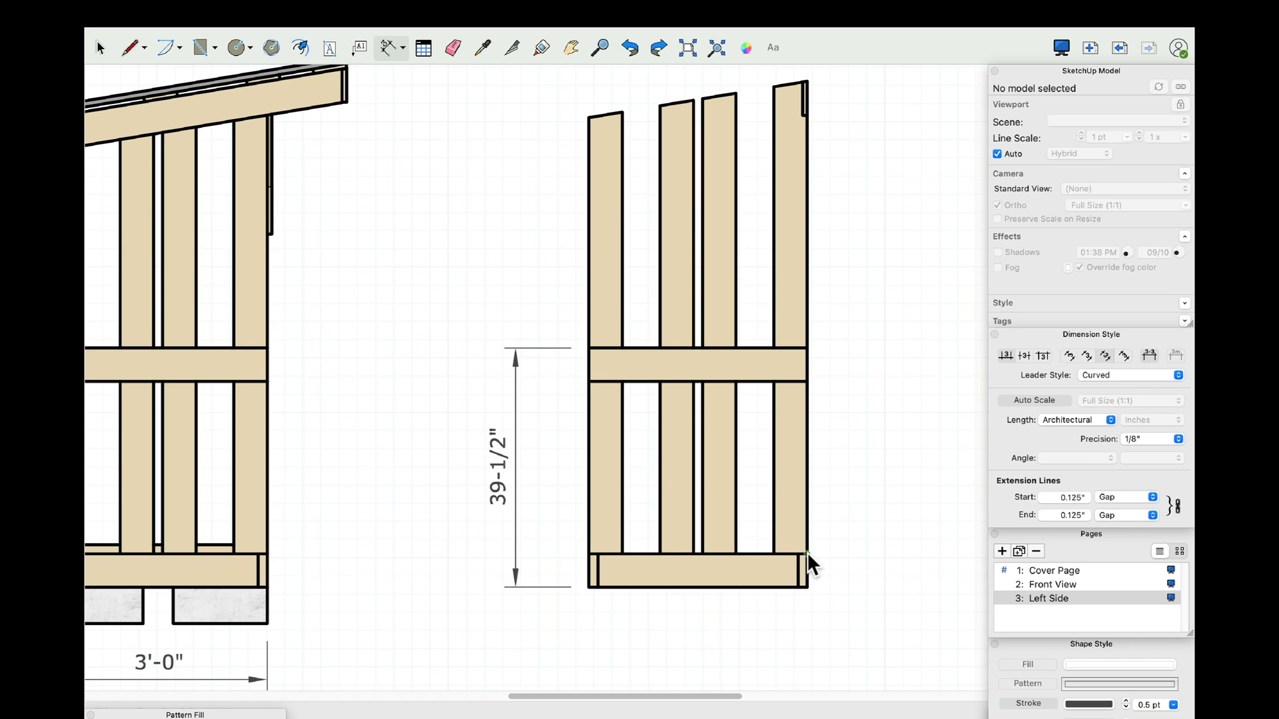
click(855, 574)
click(808, 381)
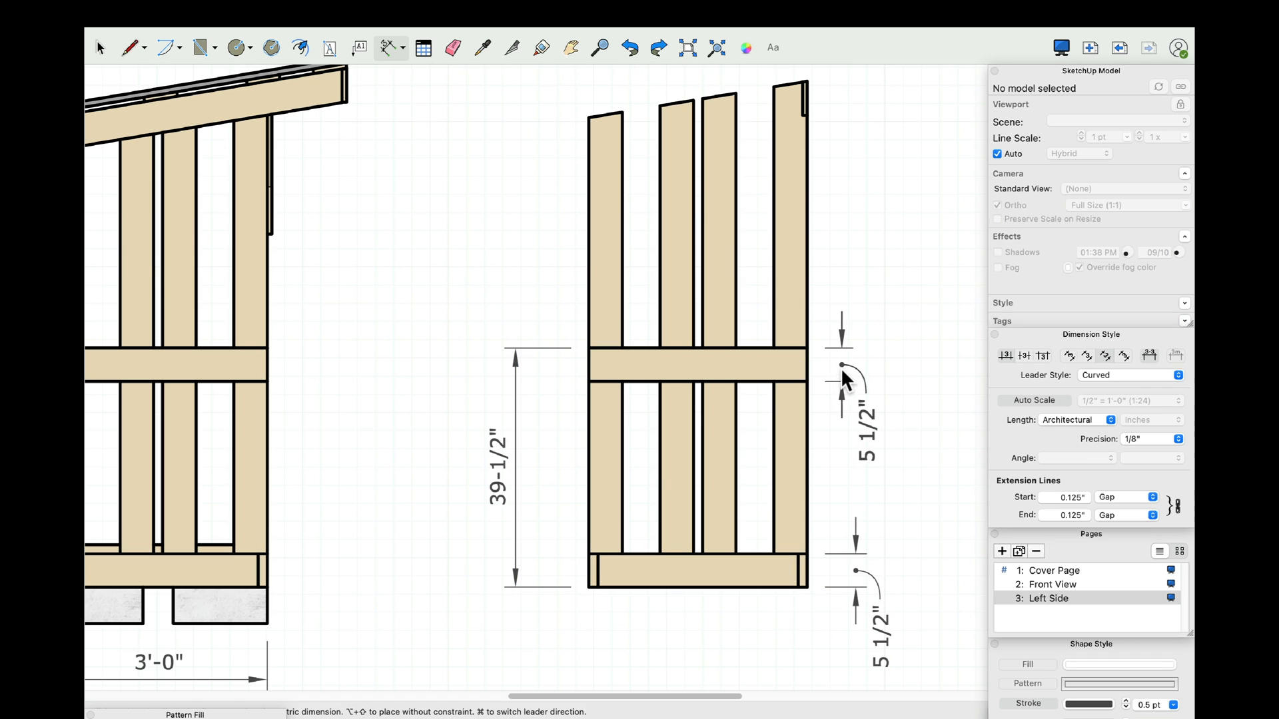
Step: Add an angular dimension between the horizontal and the sloped post tops, placed right of the wall frame
click(403, 46)
click(412, 89)
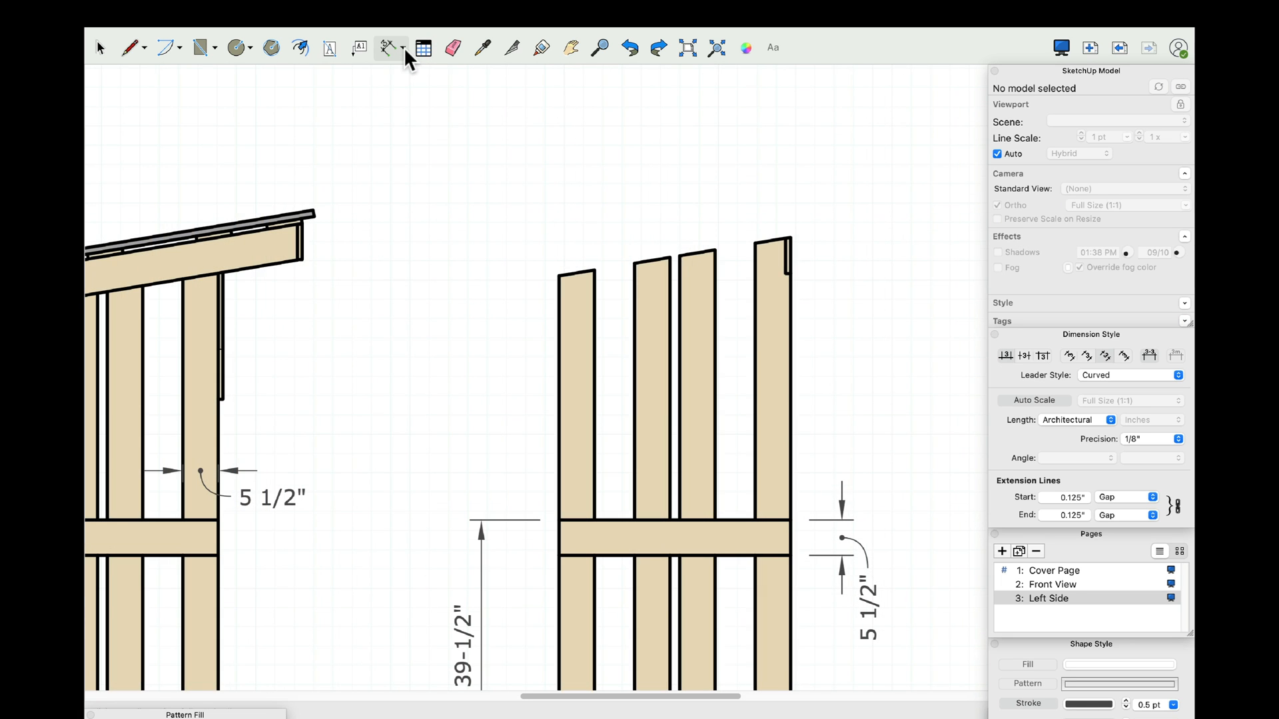
click(559, 275)
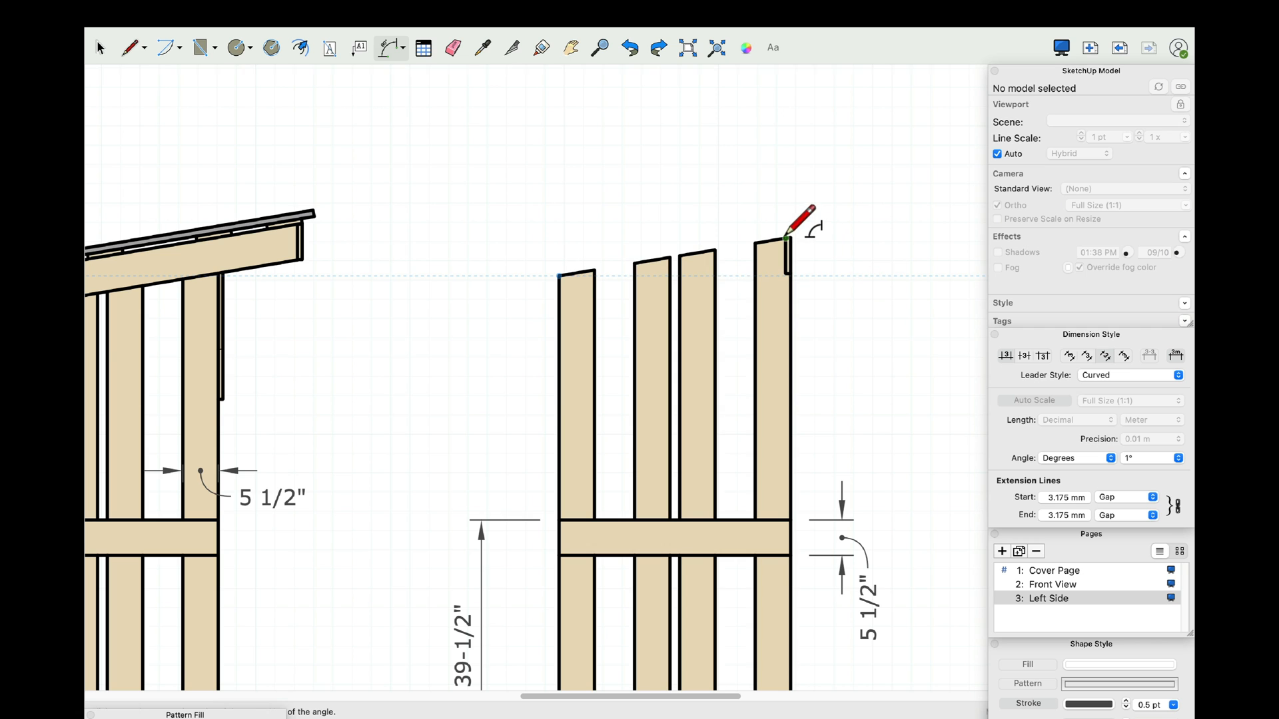
click(561, 276)
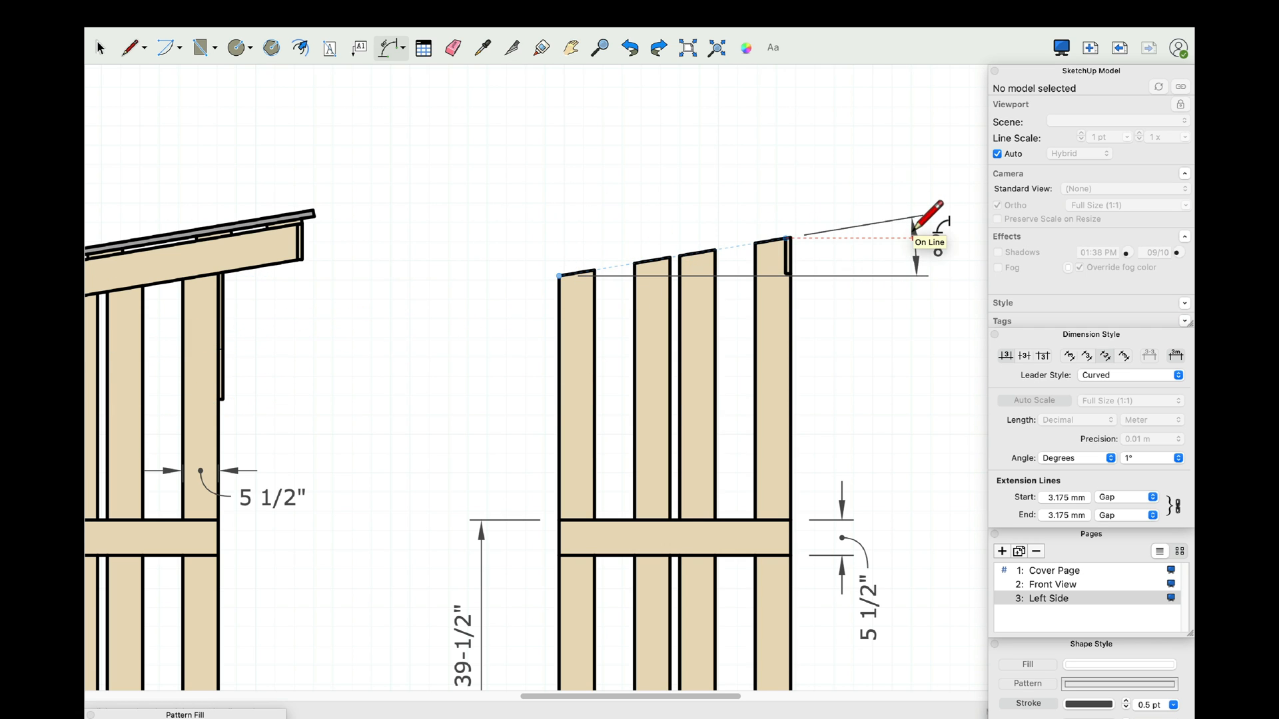
click(912, 231)
Step: Set the post-top angle dimension's precision to one decimal place in degrees
click(100, 48)
click(928, 248)
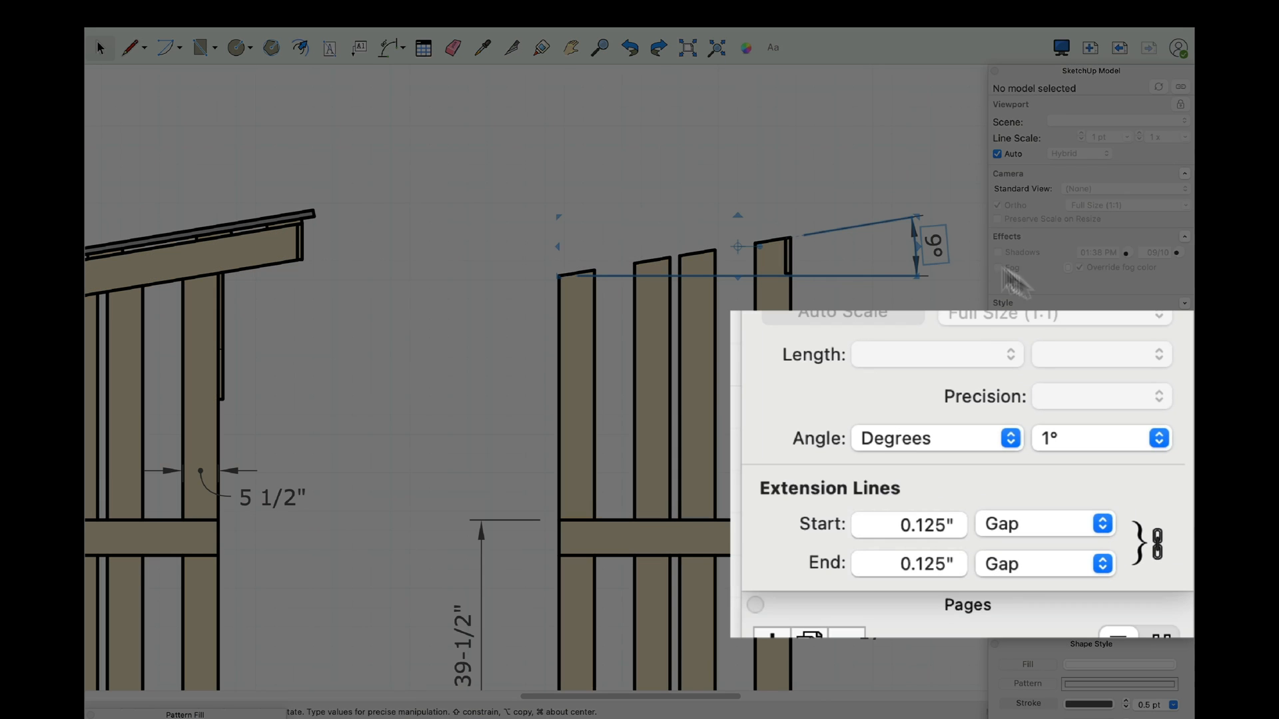
click(1159, 438)
click(1112, 472)
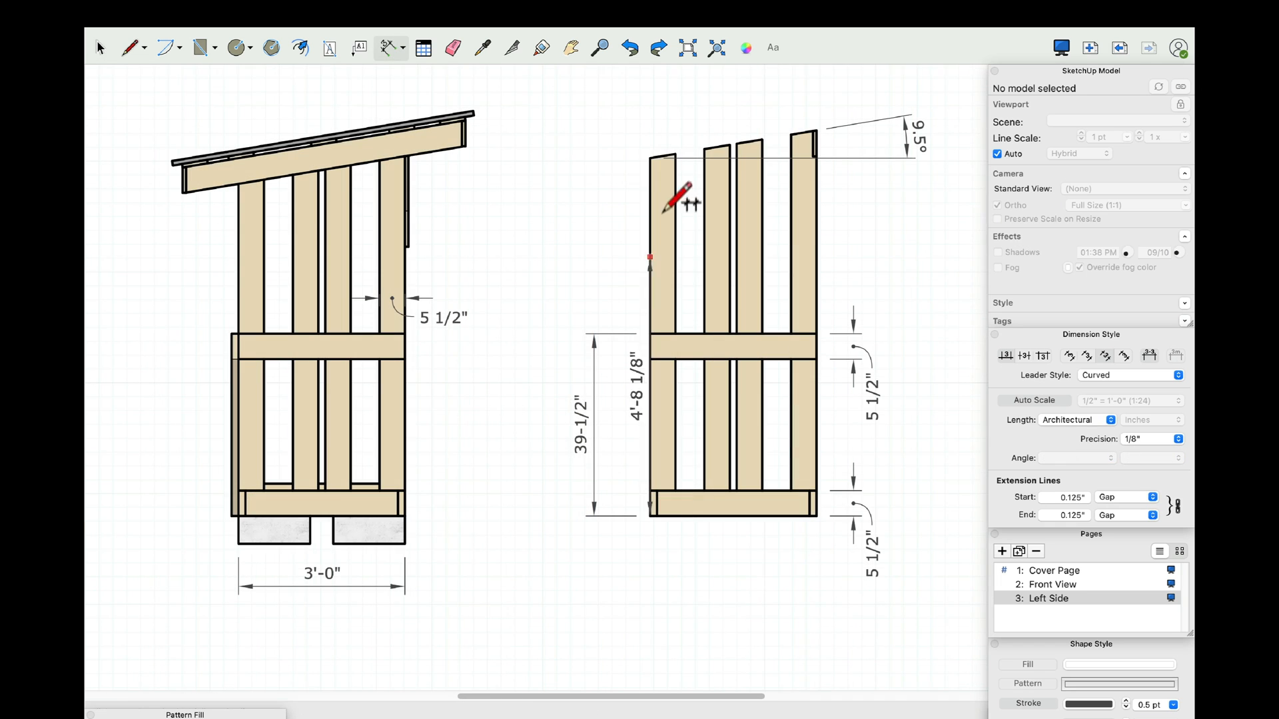
Step: Dimension the overall heights of the shortest post and the tallest post on opposite sides of the wall frame
click(650, 158)
click(548, 195)
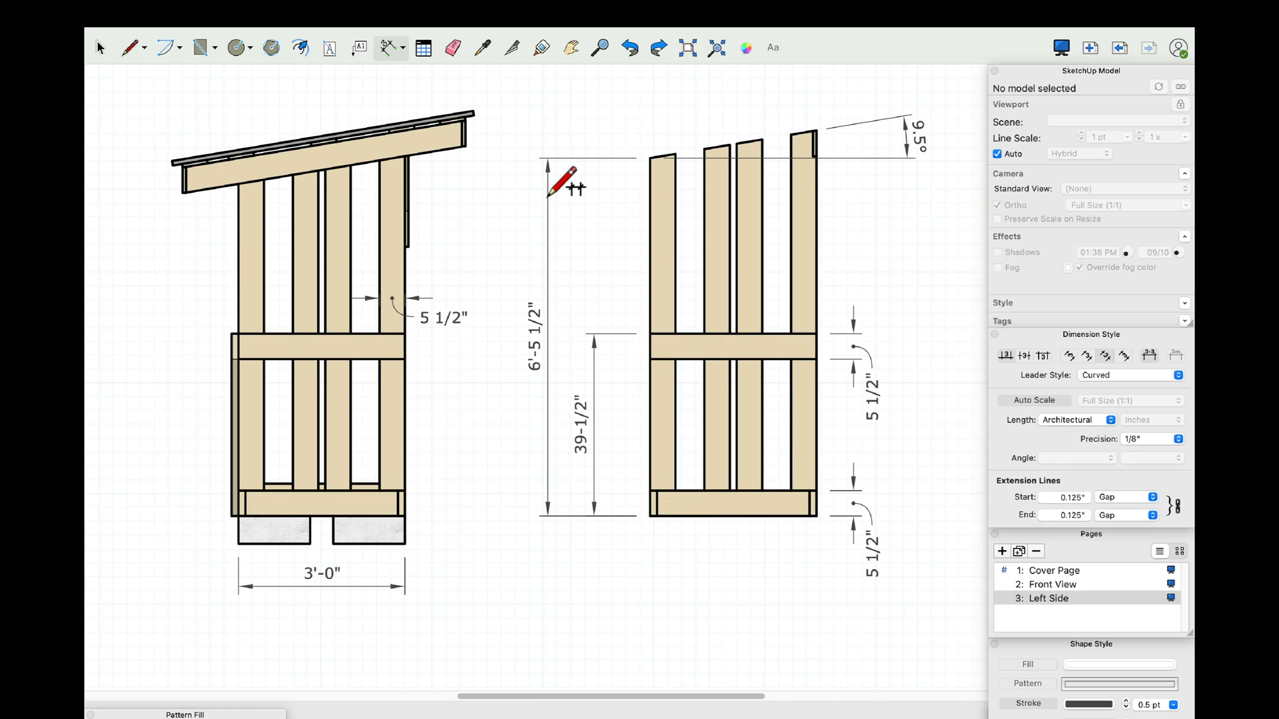
click(815, 516)
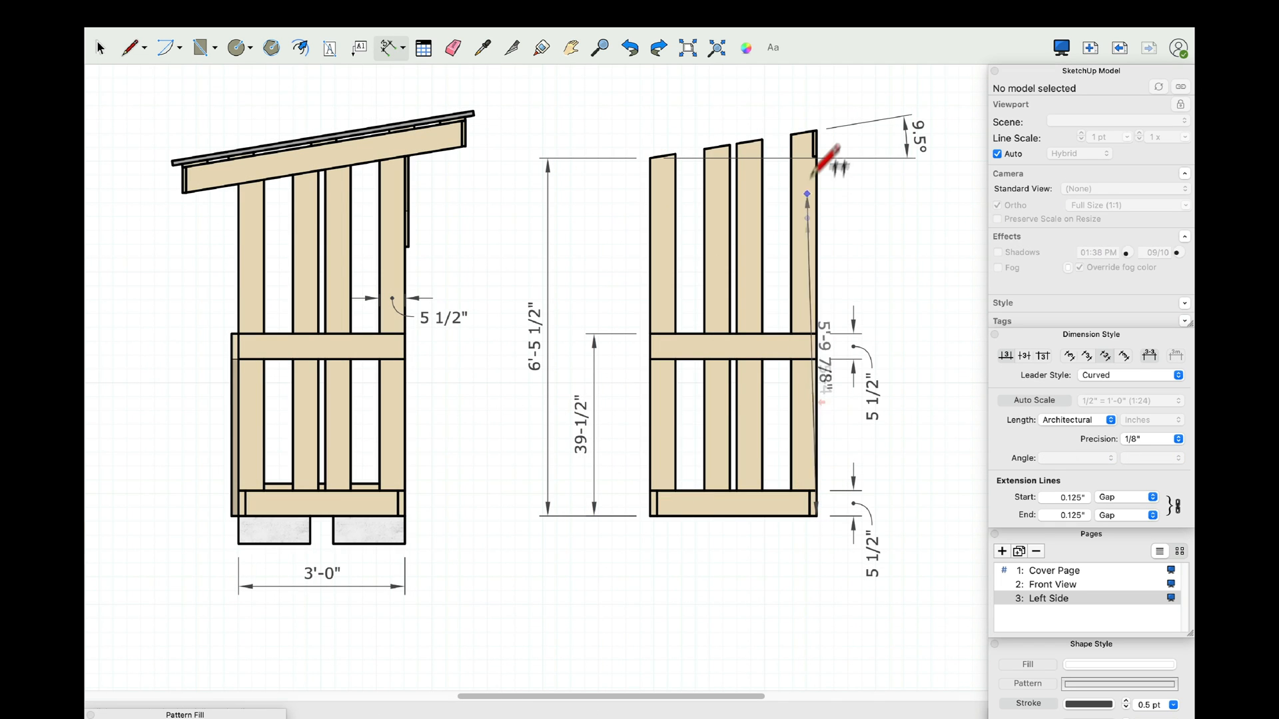
click(816, 132)
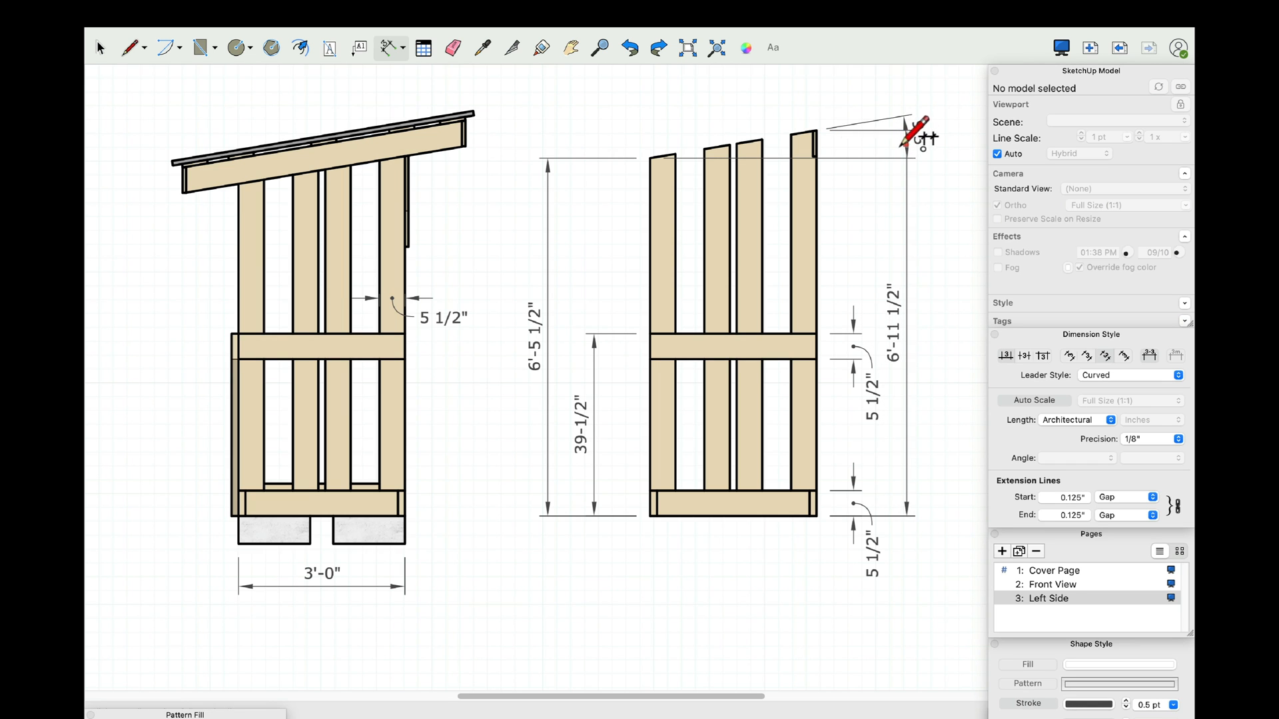
Step: Reposition the post-top angle label clear of the tall post's height dimension and shift the rail height dimensions closer to the wall frame
click(109, 55)
scroll(693, 235, down, 5)
scroll(693, 234, up, 8)
click(712, 194)
drag(714, 197, 689, 152)
click(617, 154)
click(620, 490)
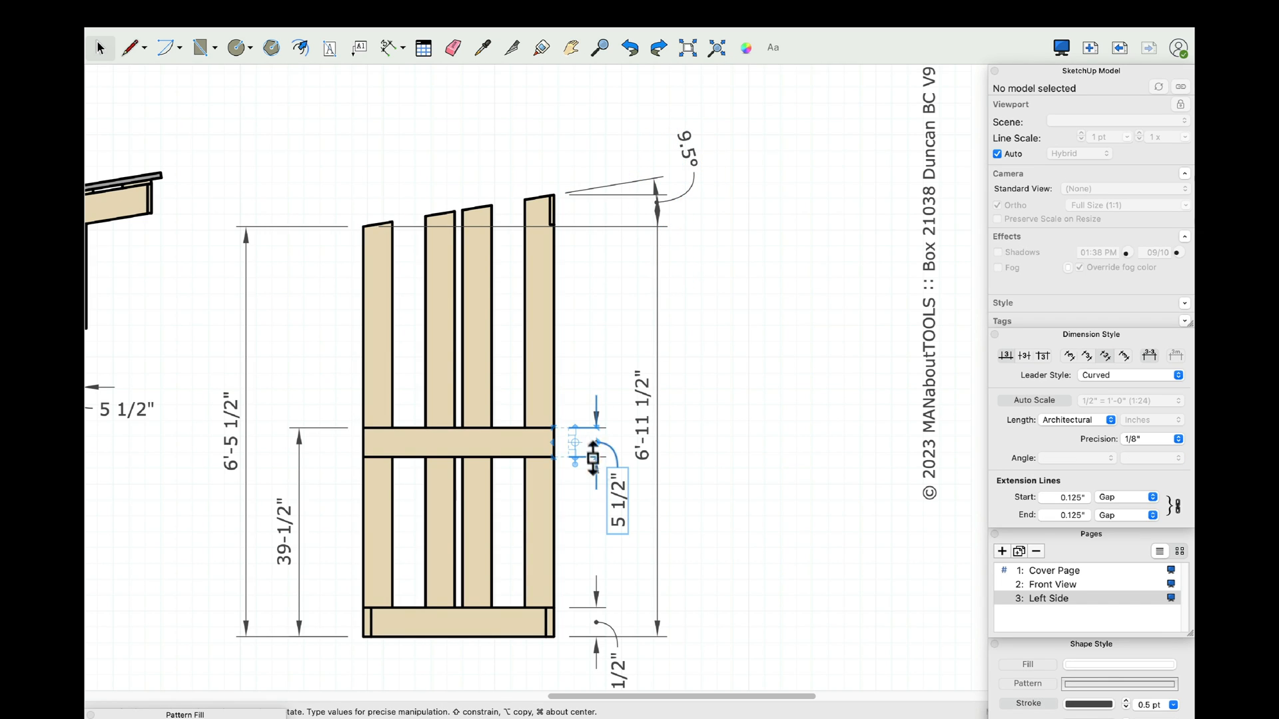
drag(596, 448, 587, 448)
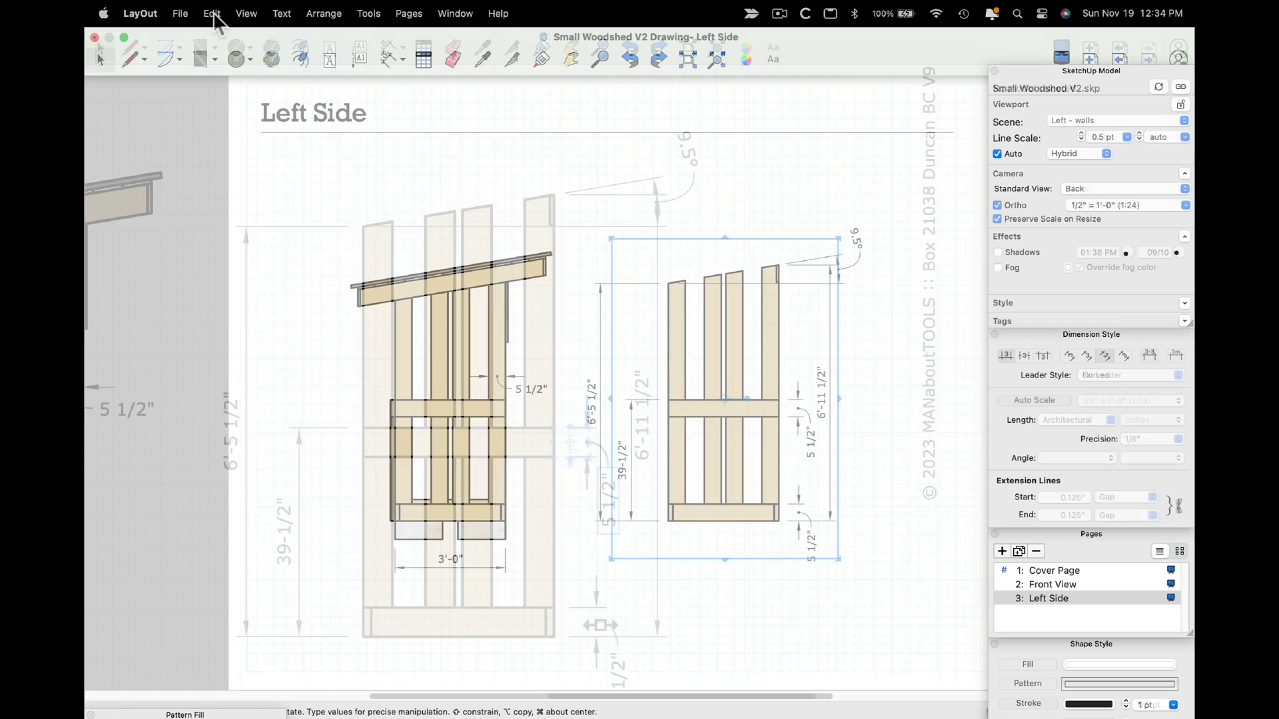
Step: Duplicate the wall frame view, place the copy above the original and set its scale to 1" = 1'-0" (1:12)
click(208, 13)
click(214, 94)
click(216, 11)
click(228, 111)
drag(740, 341, 759, 241)
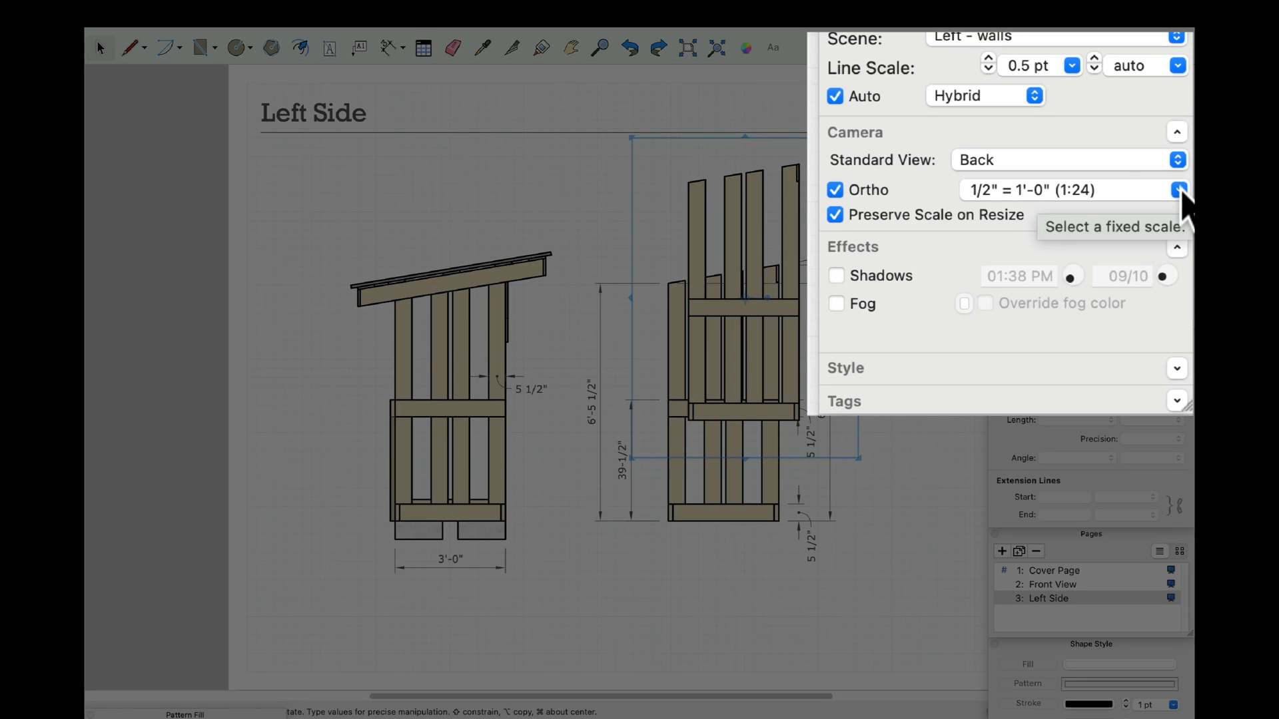
click(1185, 205)
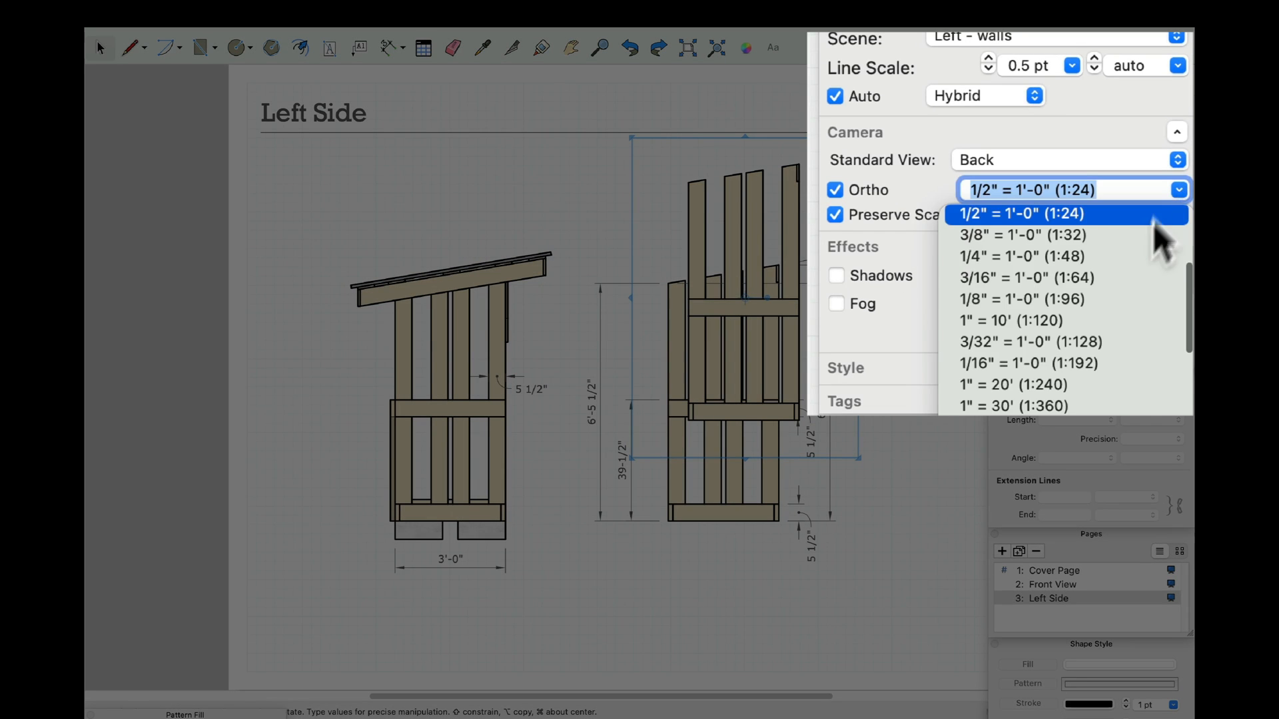
click(964, 240)
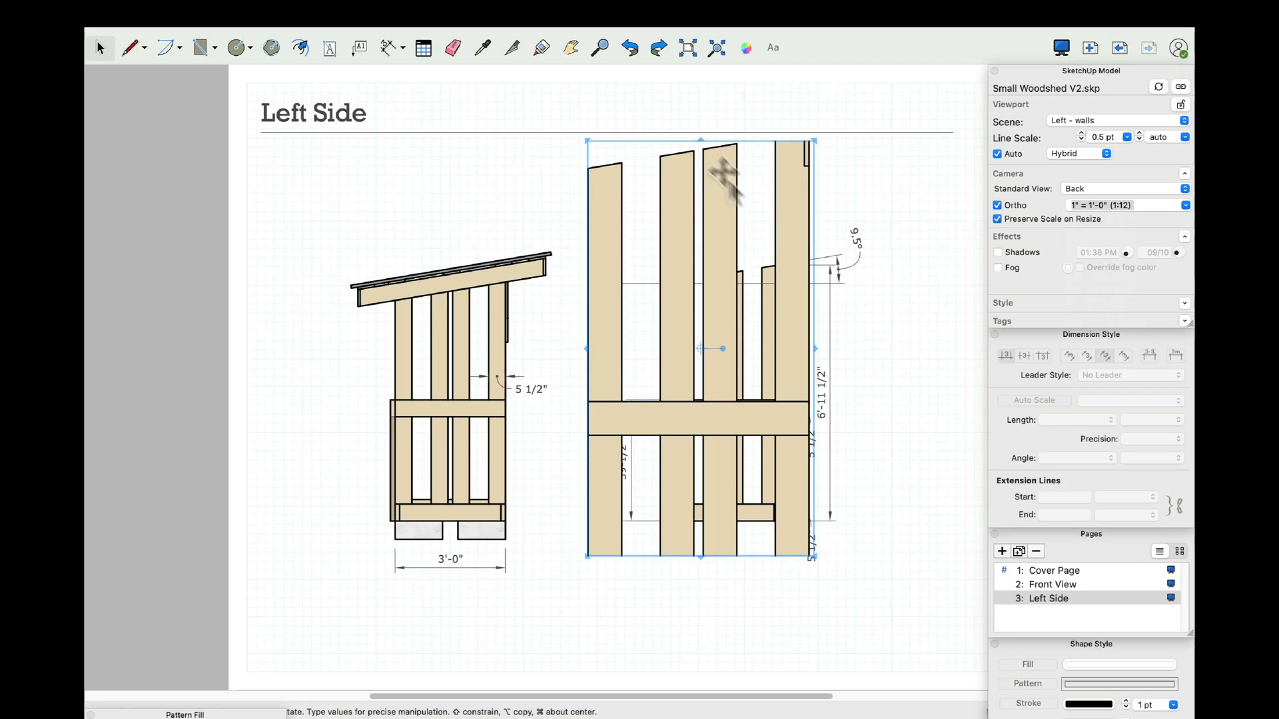
Step: Crop the enlarged wall frame viewport so that it frames only the sloped post tops
drag(699, 130, 699, 96)
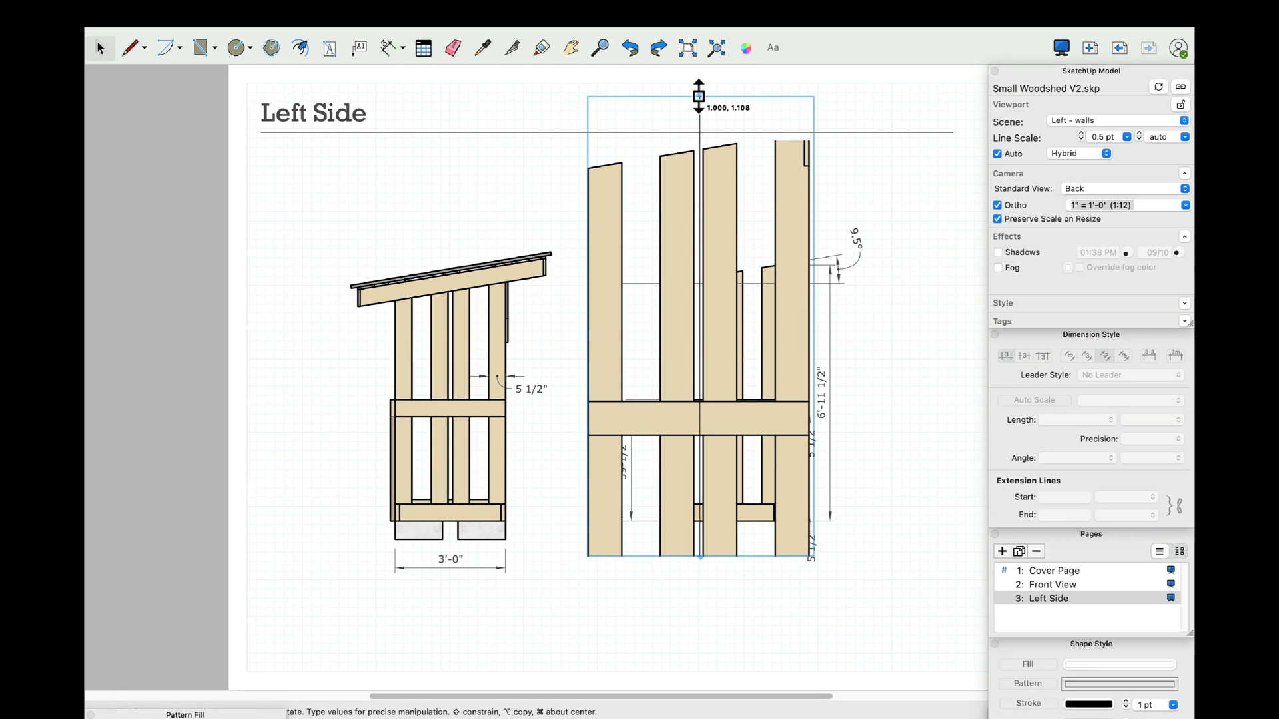
drag(700, 558, 693, 241)
drag(733, 180, 726, 195)
Step: Move the two lower views with their dimensions down the page and fit the enlarged post-top viewport above them
drag(316, 618, 882, 207)
drag(728, 395, 730, 460)
drag(705, 225, 686, 257)
drag(554, 218, 532, 223)
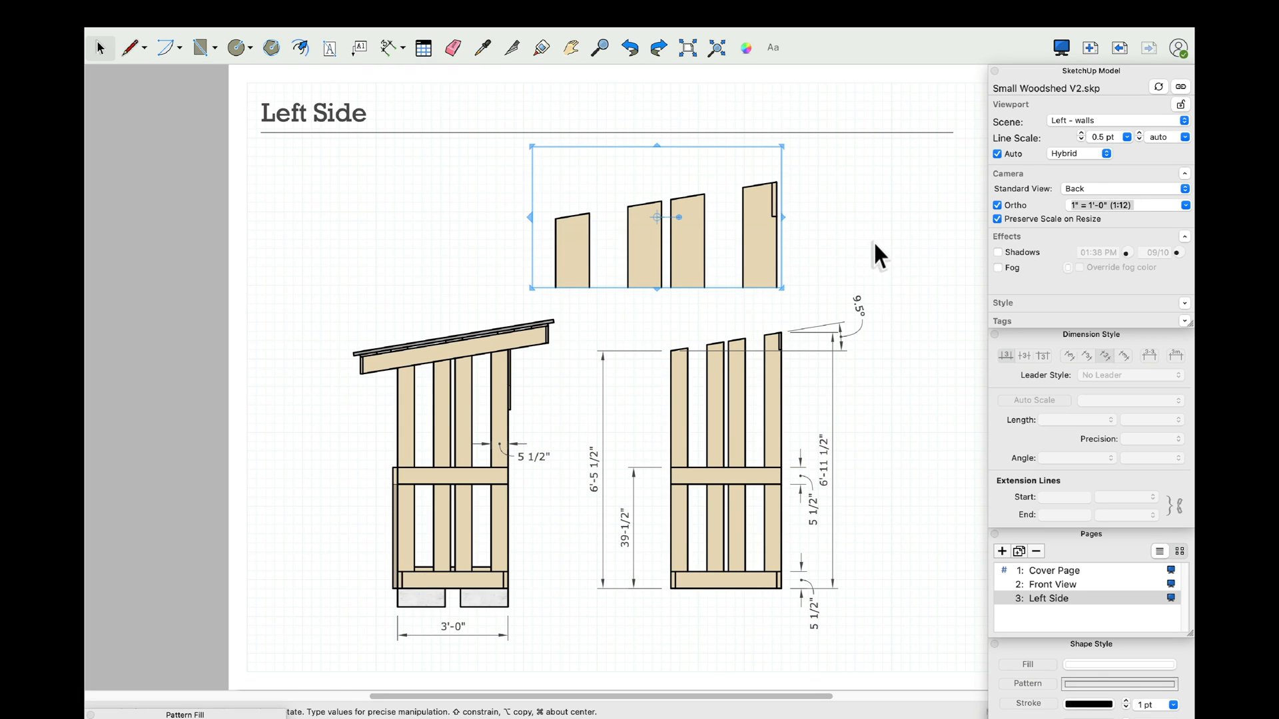
Step: Dimension the height of the notch's inner edge and the notch's width at the tallest post's top in the enlarged detail
click(542, 100)
click(389, 46)
scroll(777, 184, up, 3)
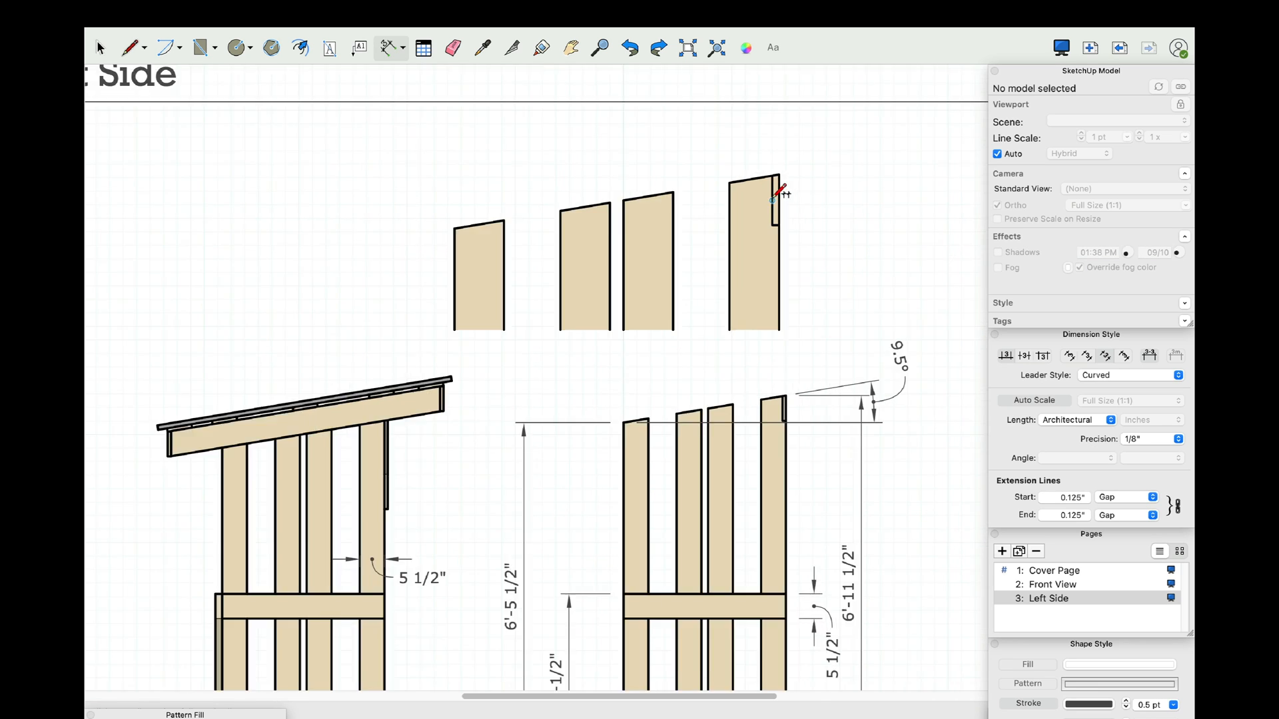
scroll(773, 198, up, 3)
click(772, 145)
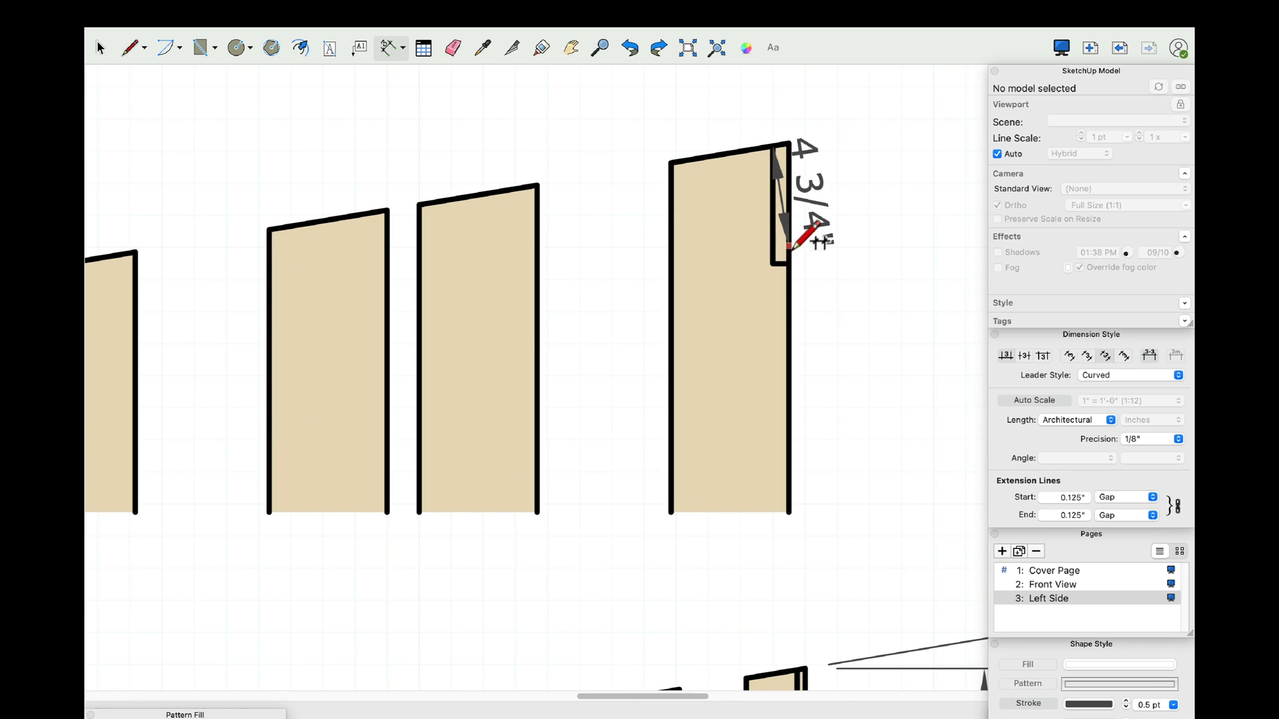
click(789, 264)
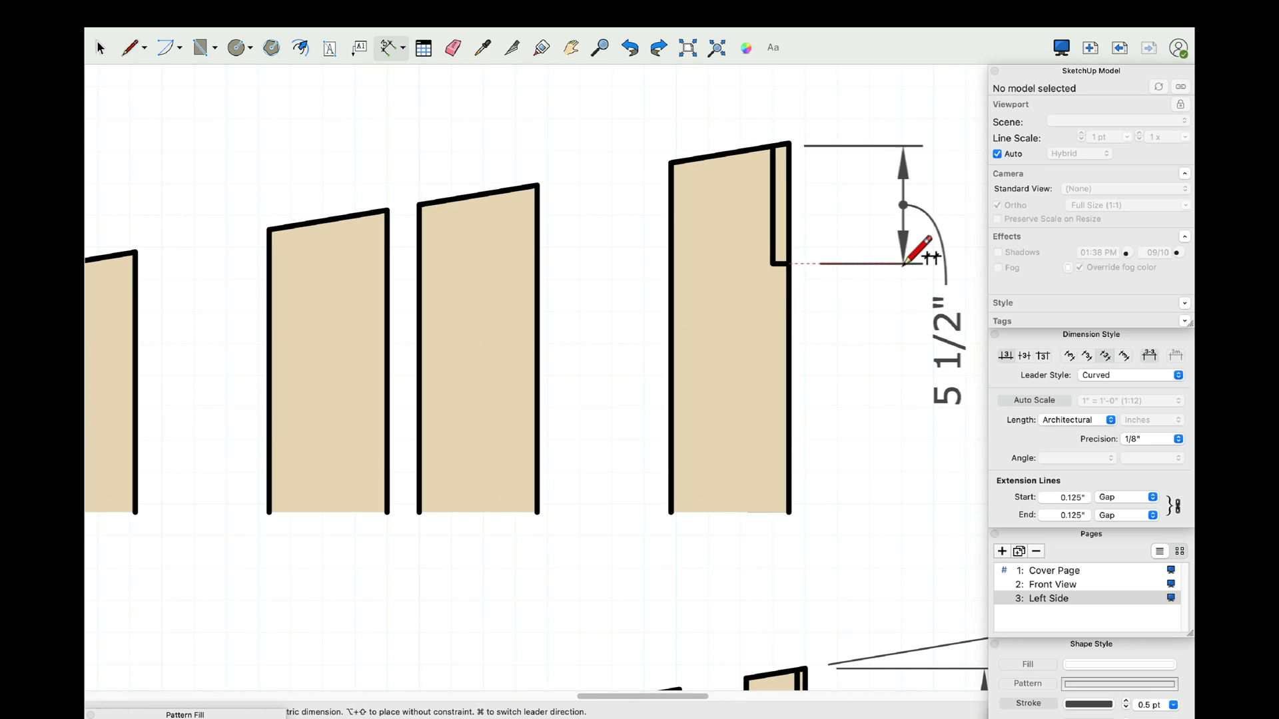
click(919, 259)
click(772, 146)
click(789, 143)
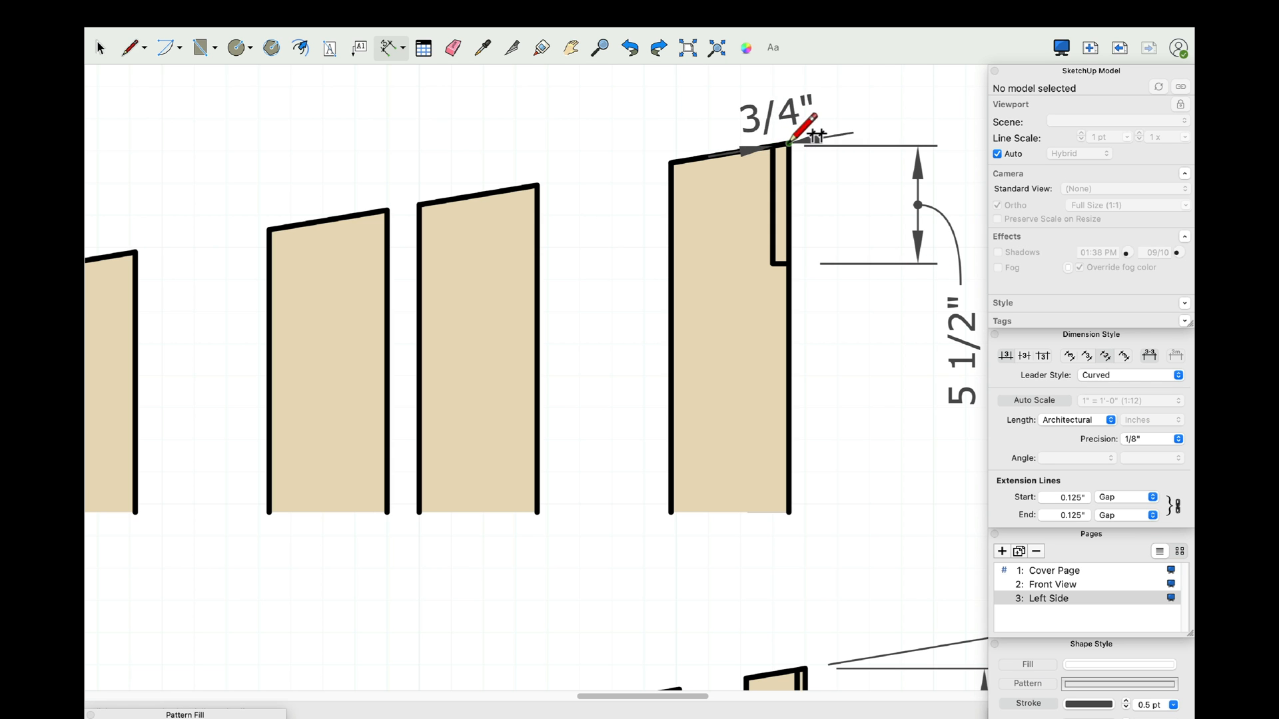
click(806, 92)
scroll(735, 131, down, 7)
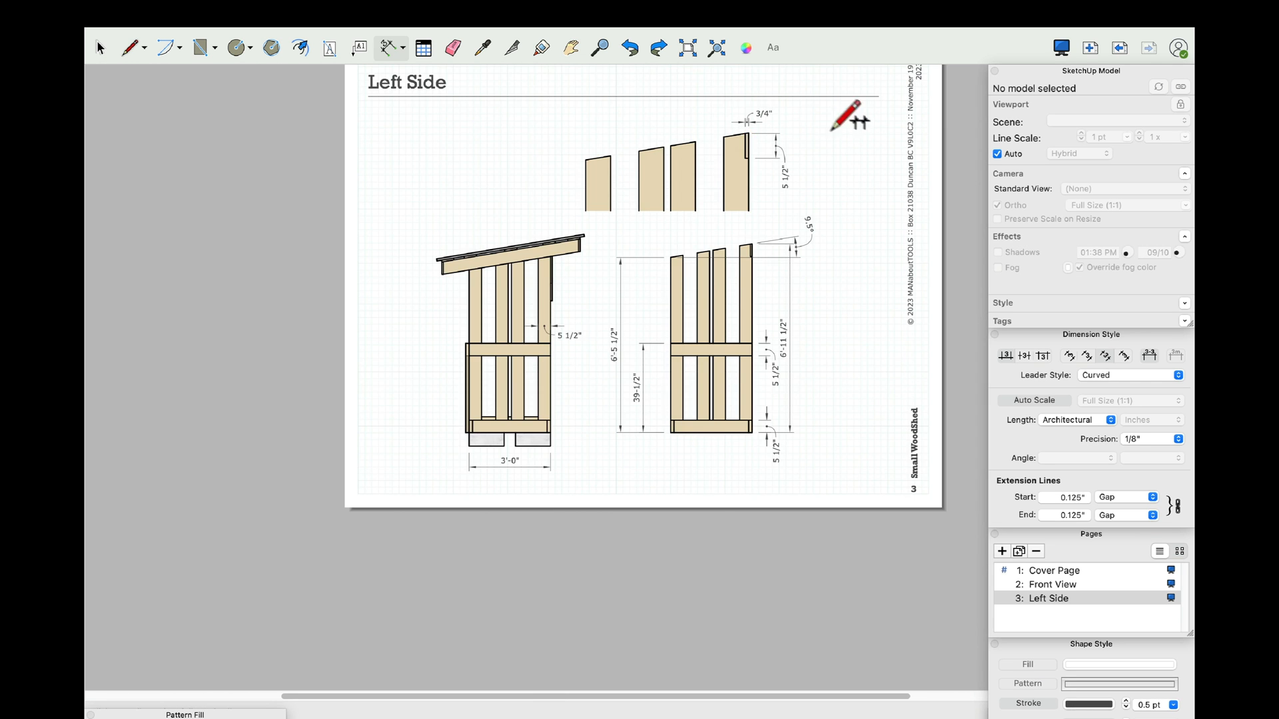
Step: Add a second notch height dimension measured from the tallest post's peak, placed outside the first one
scroll(804, 117, up, 6)
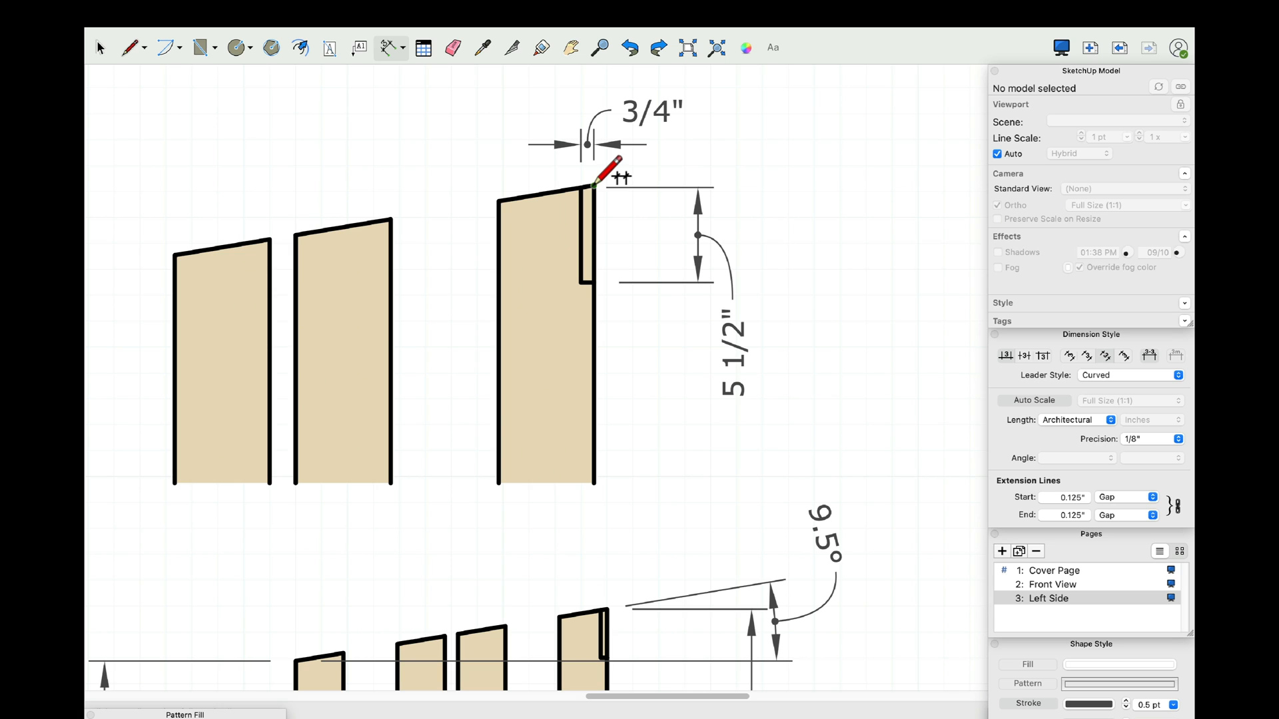
click(593, 186)
click(593, 283)
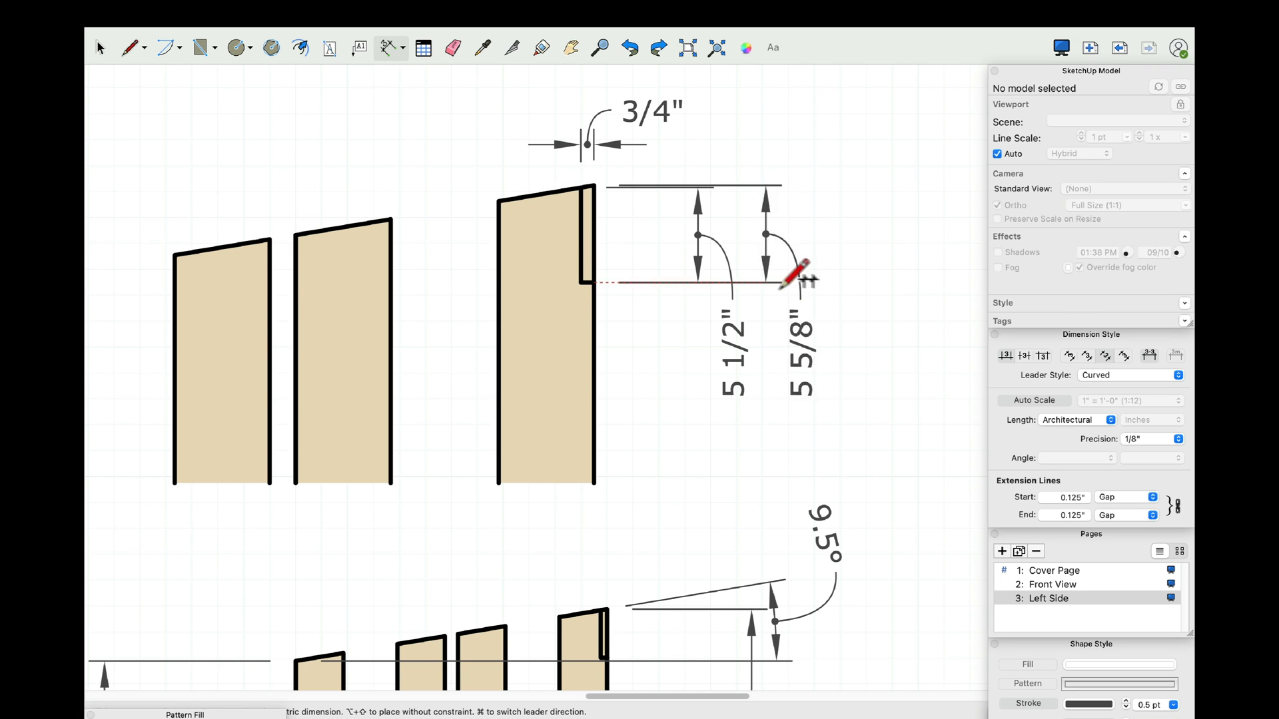
click(779, 301)
click(99, 49)
scroll(865, 330, down, 2)
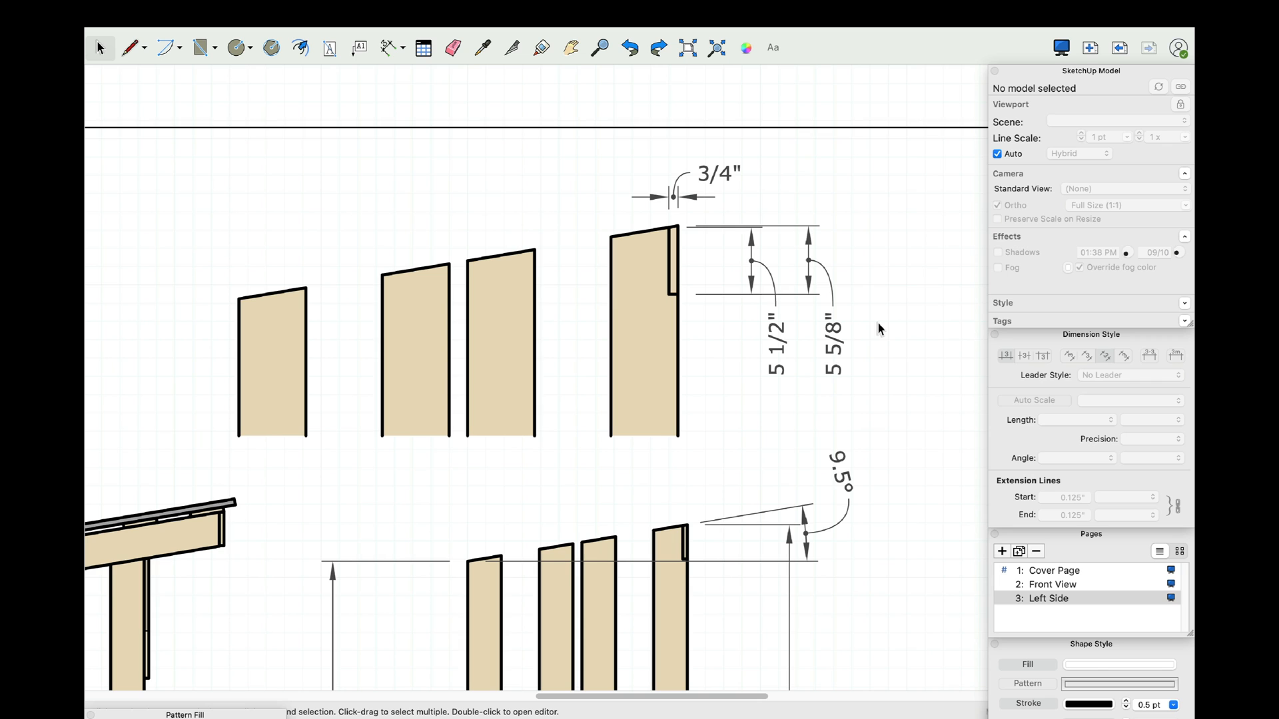
Step: Add chained horizontal spacing dimensions between the right edges of the four posts above the enlarged detail
click(387, 48)
click(677, 225)
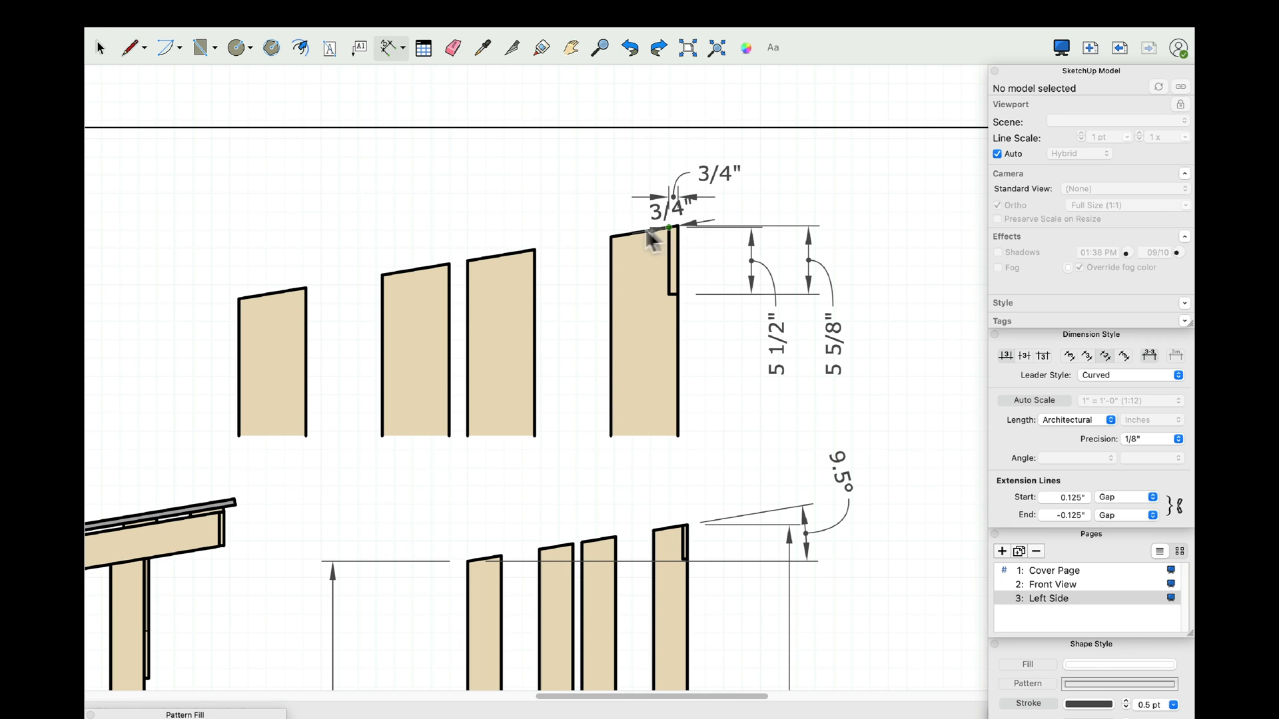
click(533, 247)
click(528, 158)
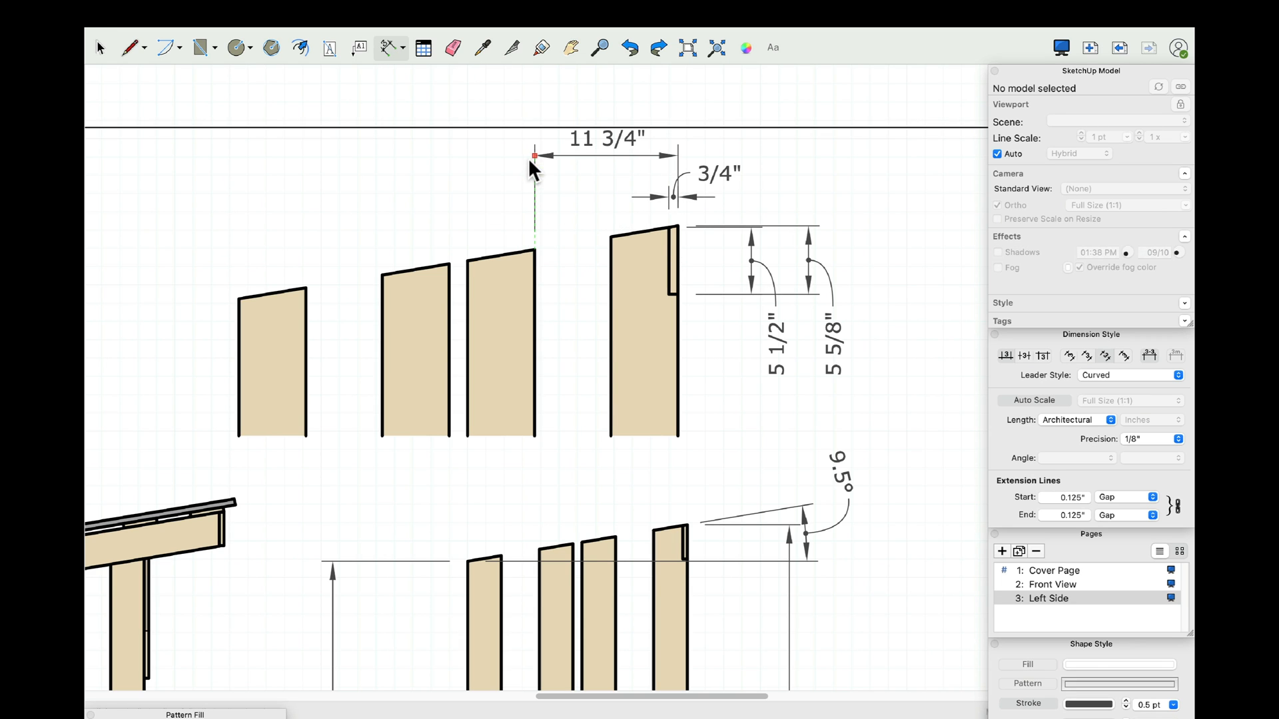
double_click(448, 263)
double_click(307, 285)
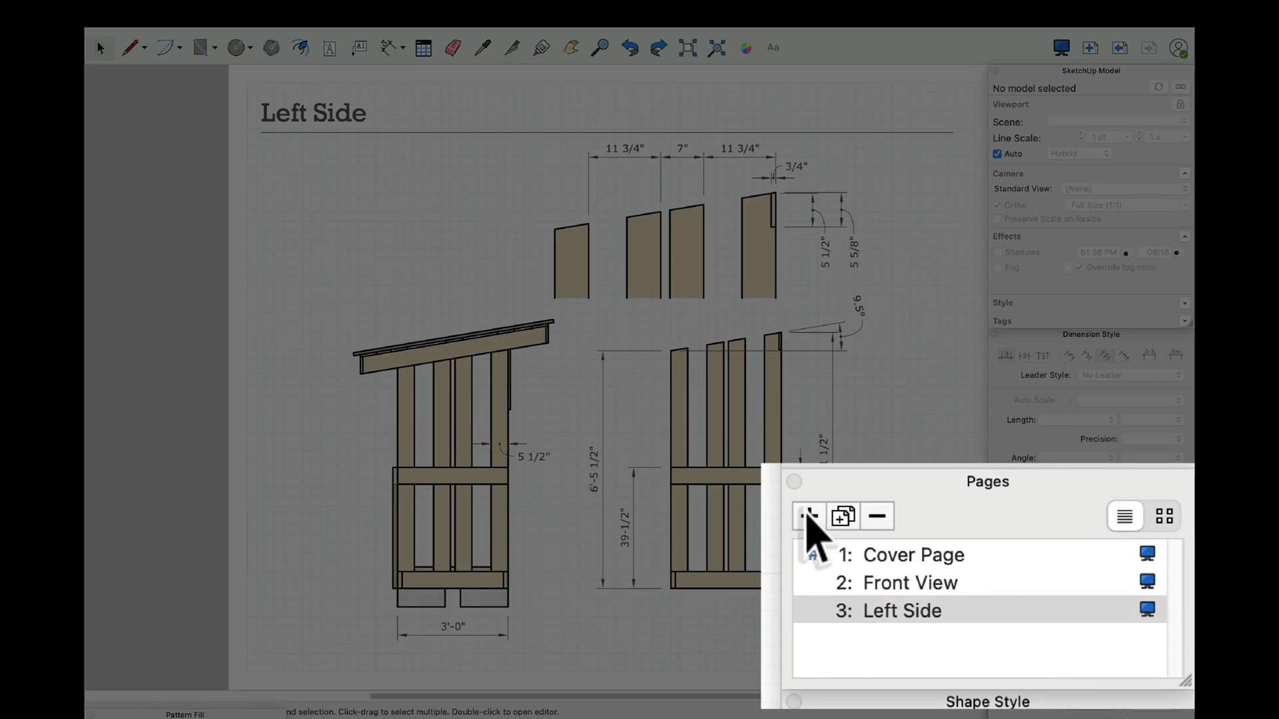
Step: Add a new page after Left Side and name it Braces
click(808, 516)
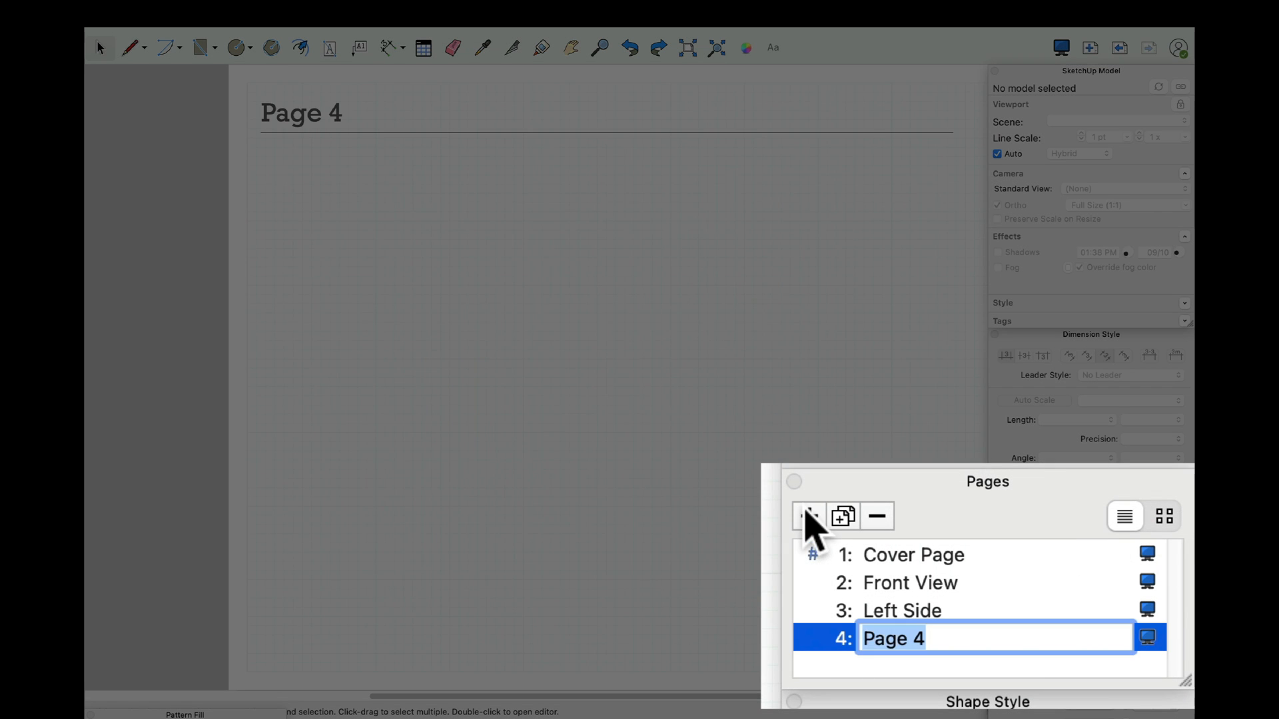
text(Braces)
key(Return)
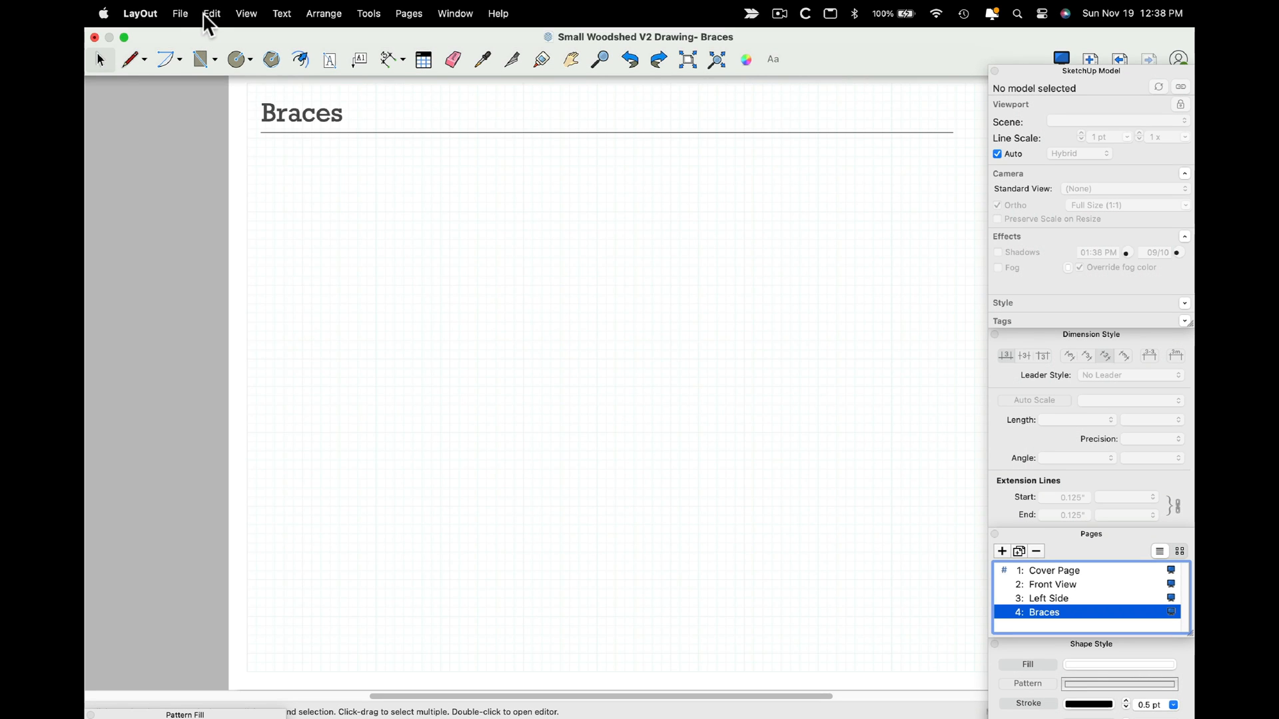
Step: Paste the model view onto the Braces page, assign the Brace - rear scene and set its scale to 1" = 1'-0" (1:12)
click(202, 13)
click(230, 111)
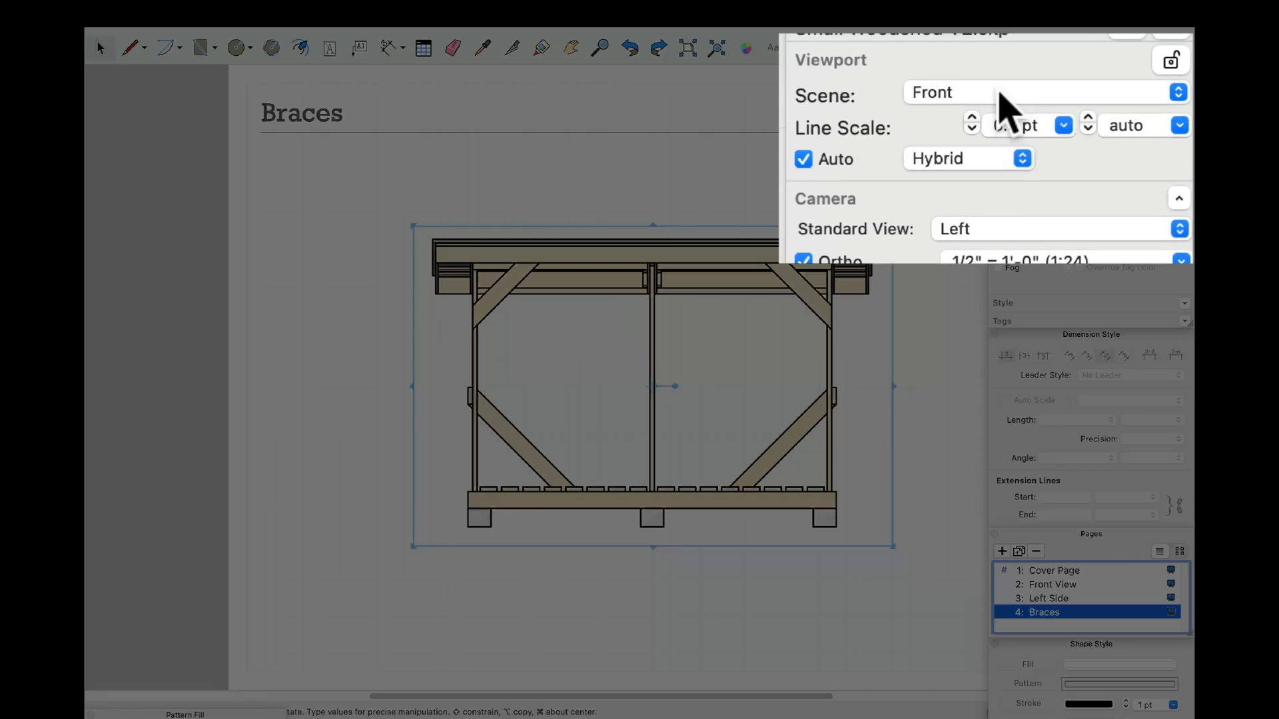
click(1097, 124)
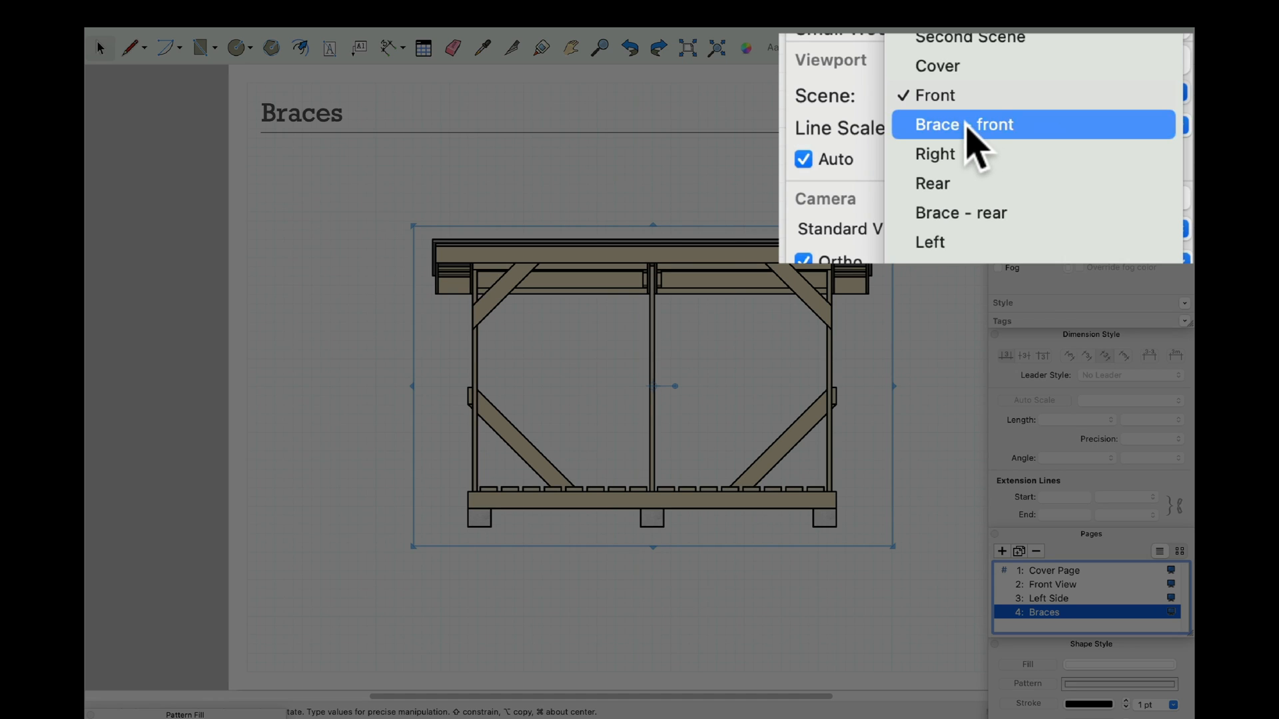
click(926, 212)
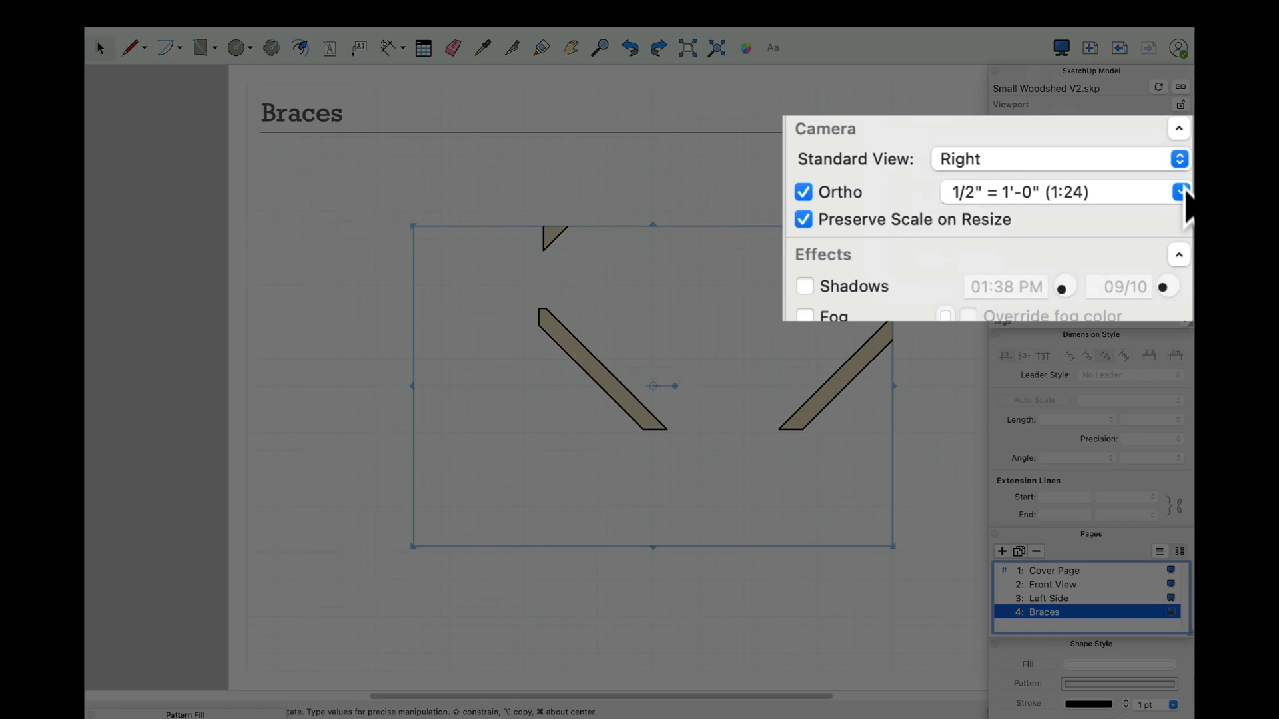
click(1185, 203)
scroll(1132, 245, up, 3)
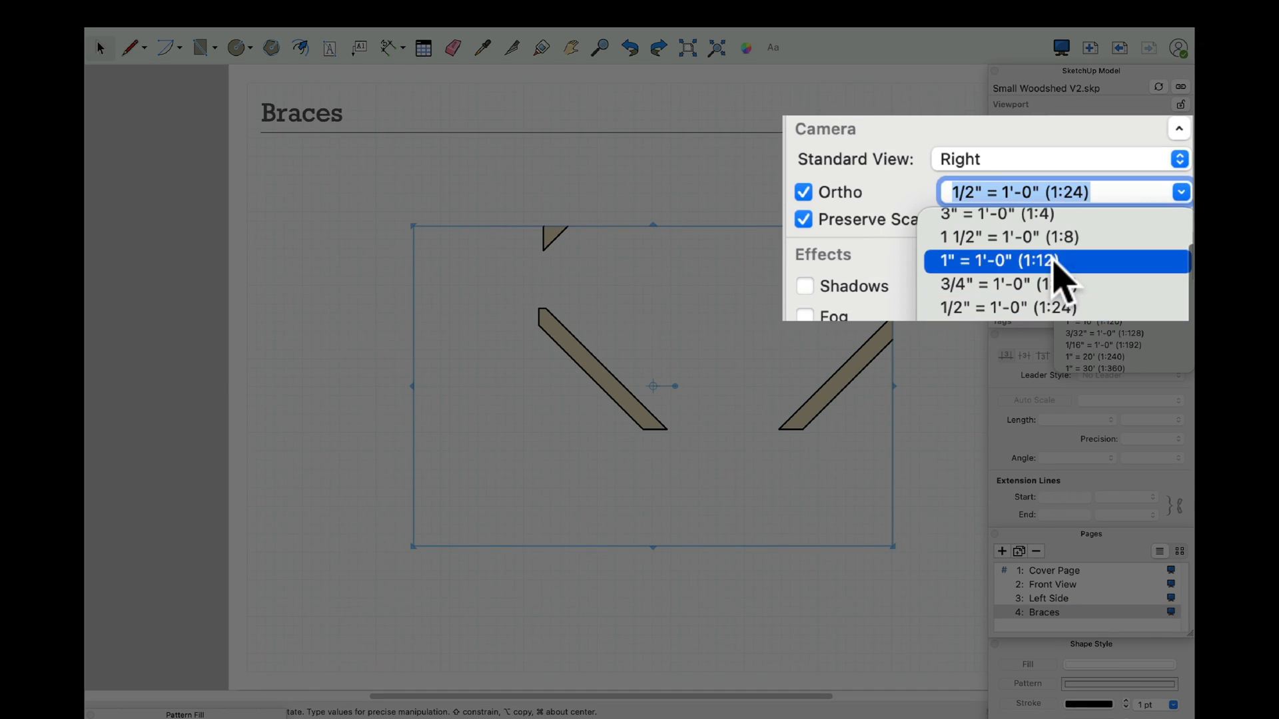
click(1053, 261)
Step: Resize the rear brace viewport so that it frames only one complete lower brace
drag(892, 387, 698, 383)
drag(557, 546, 557, 492)
drag(537, 343, 428, 352)
drag(428, 353, 413, 354)
click(751, 318)
Step: Paste a second model view beside the rear brace, assign the Brace - front scene and set its scale to 1" = 1'-0" (1:12)
click(211, 14)
click(227, 114)
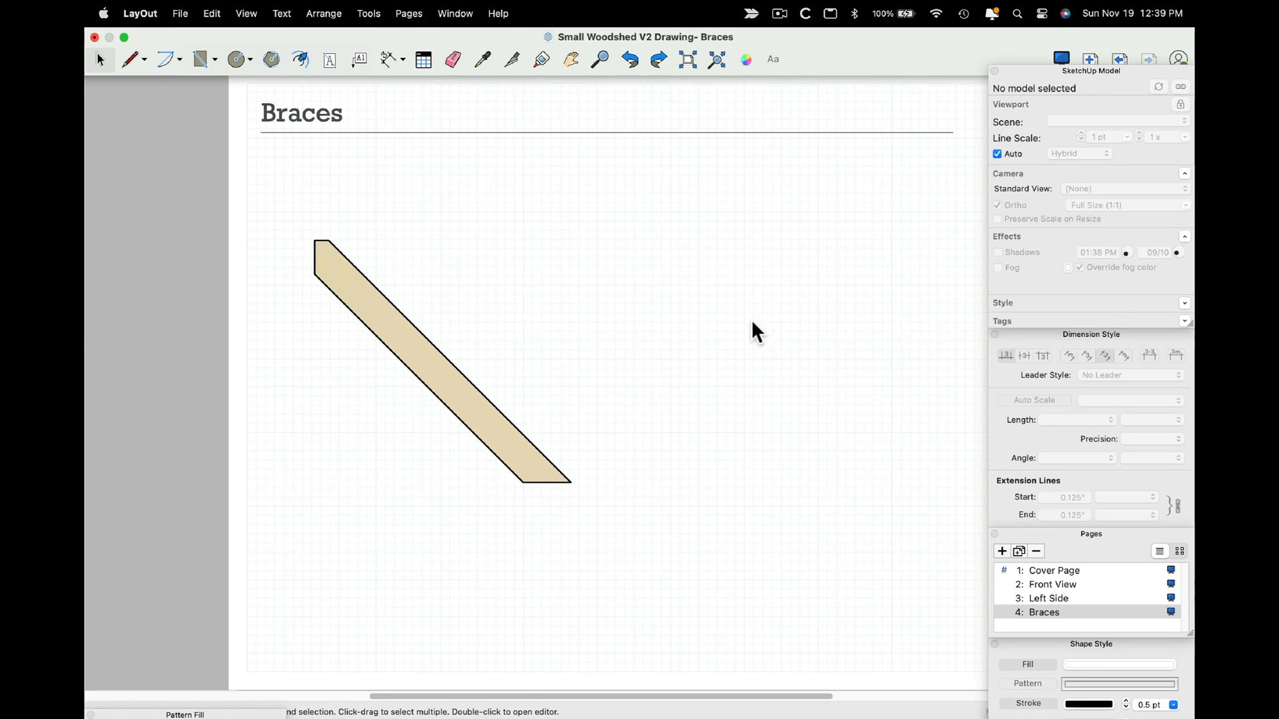
drag(650, 371, 755, 335)
click(1154, 123)
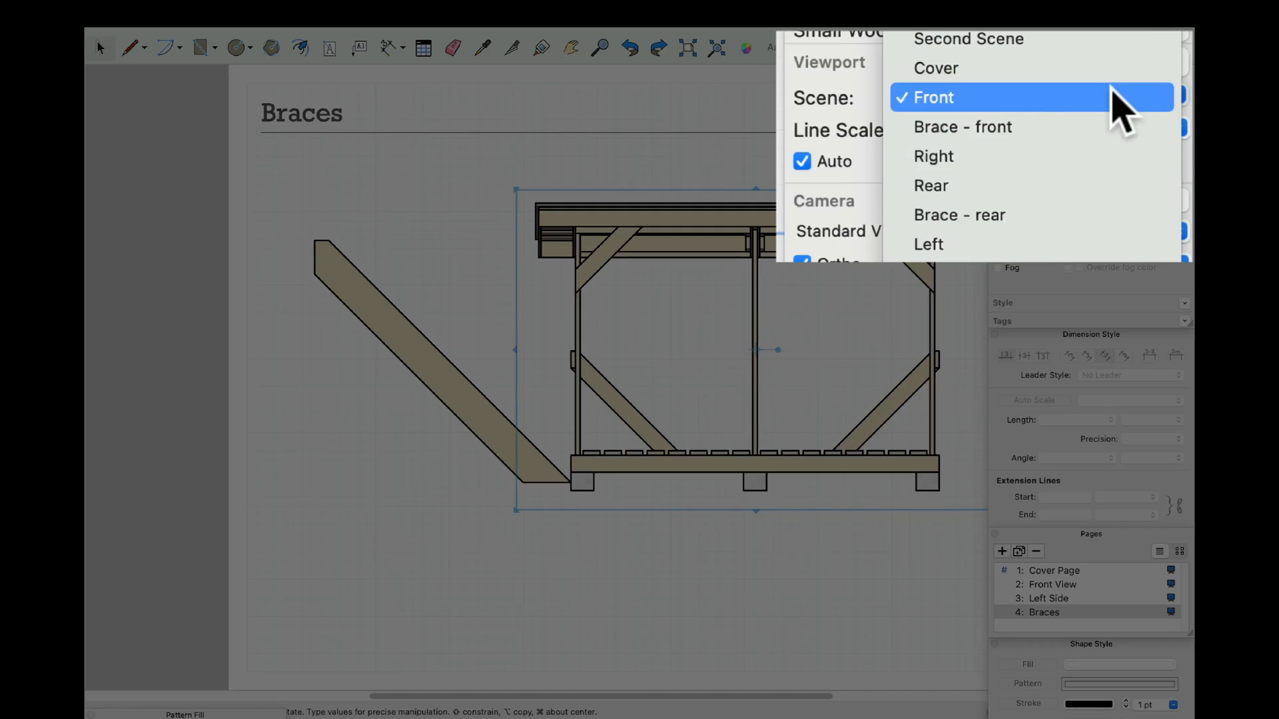
click(1099, 134)
click(1176, 157)
scroll(1142, 189, up, 5)
click(1053, 328)
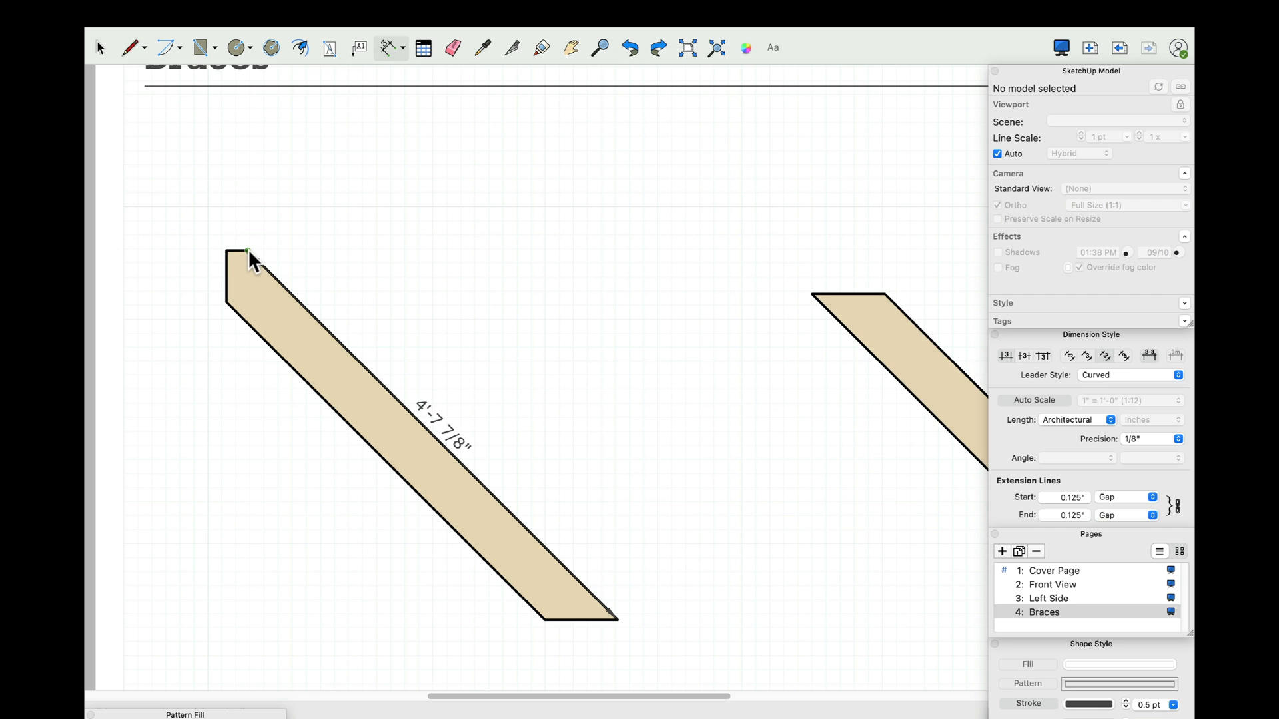
Step: Dimension the rear brace's long upper edge, its vertical end cut and its short horizontal top edge
click(248, 249)
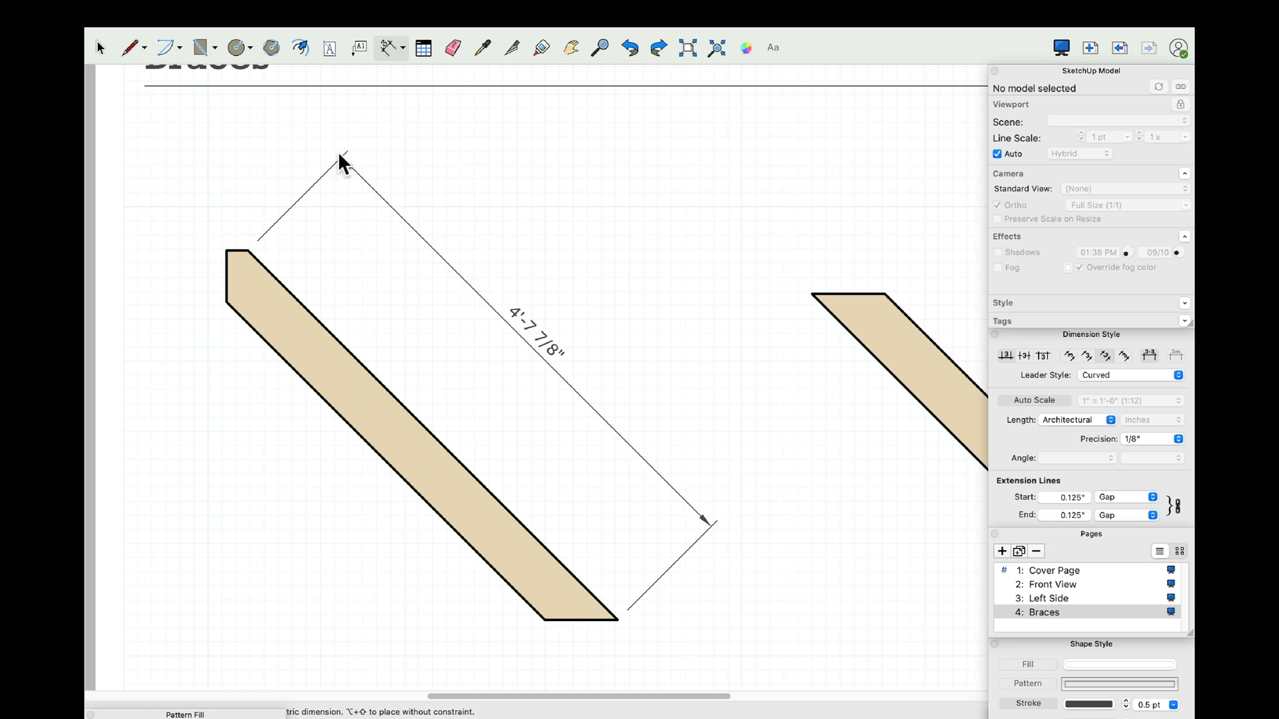
click(297, 203)
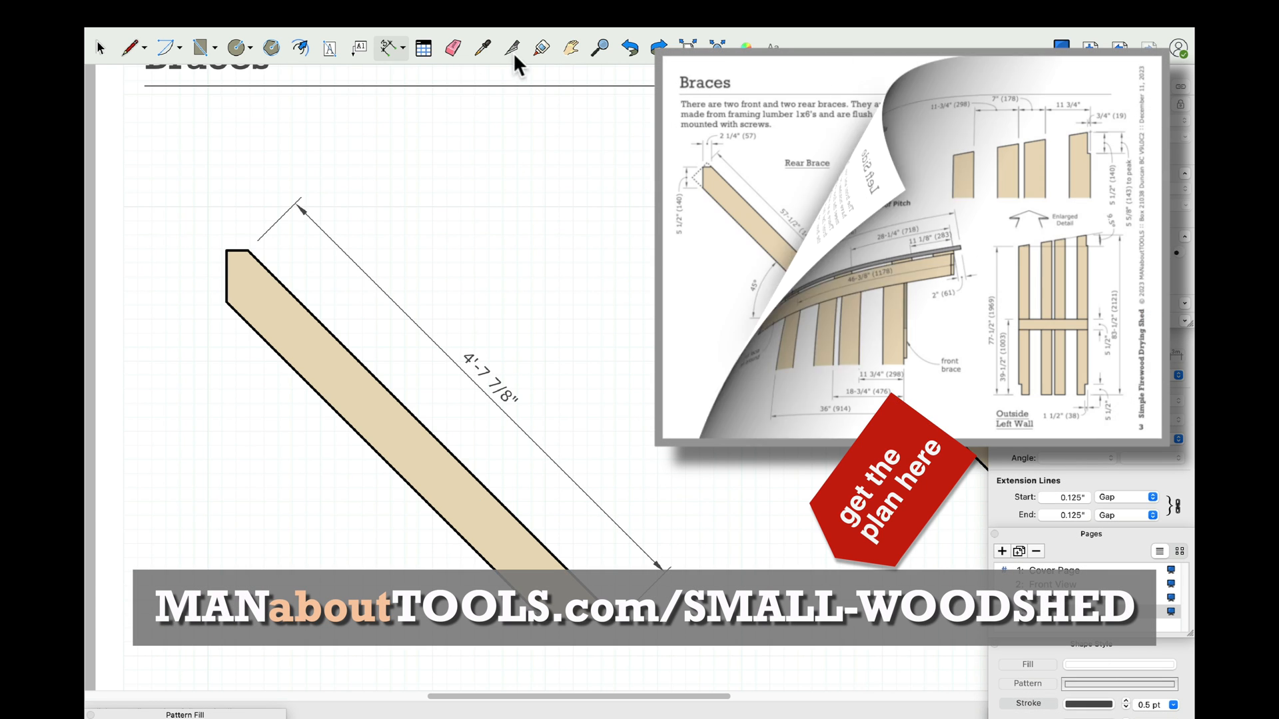
drag(227, 251, 226, 303)
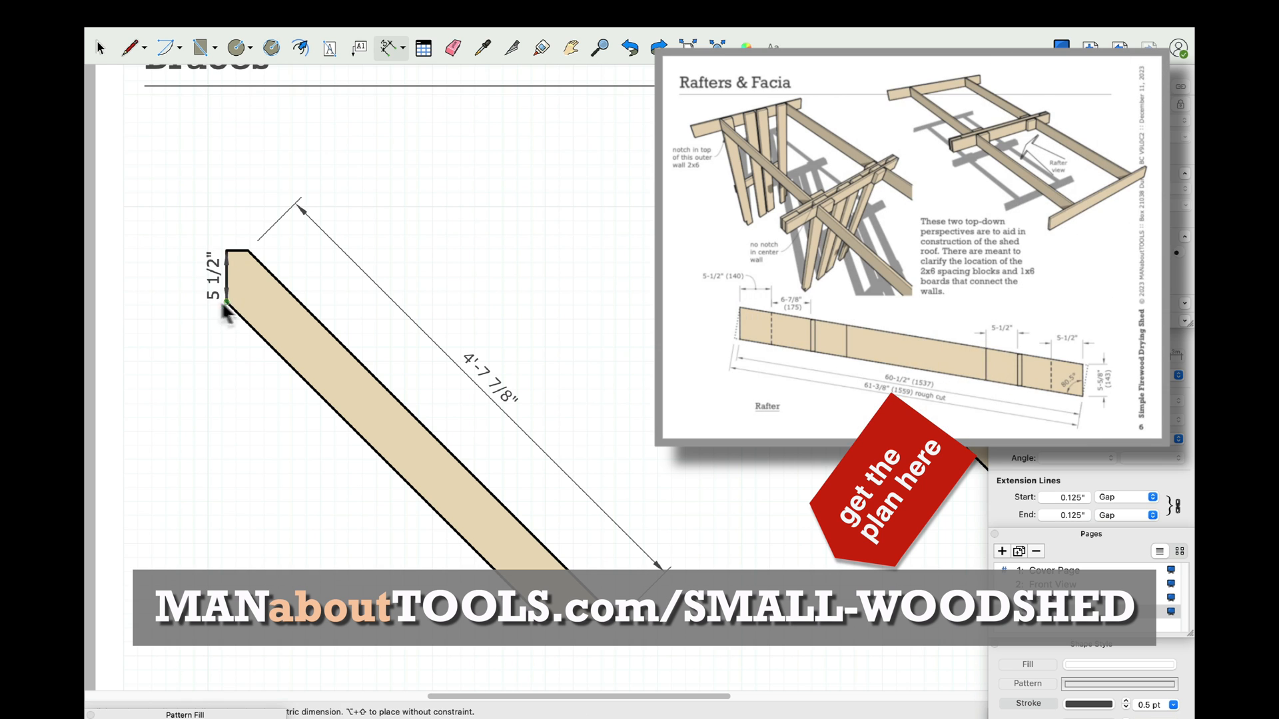
click(185, 285)
click(245, 250)
click(225, 250)
click(182, 218)
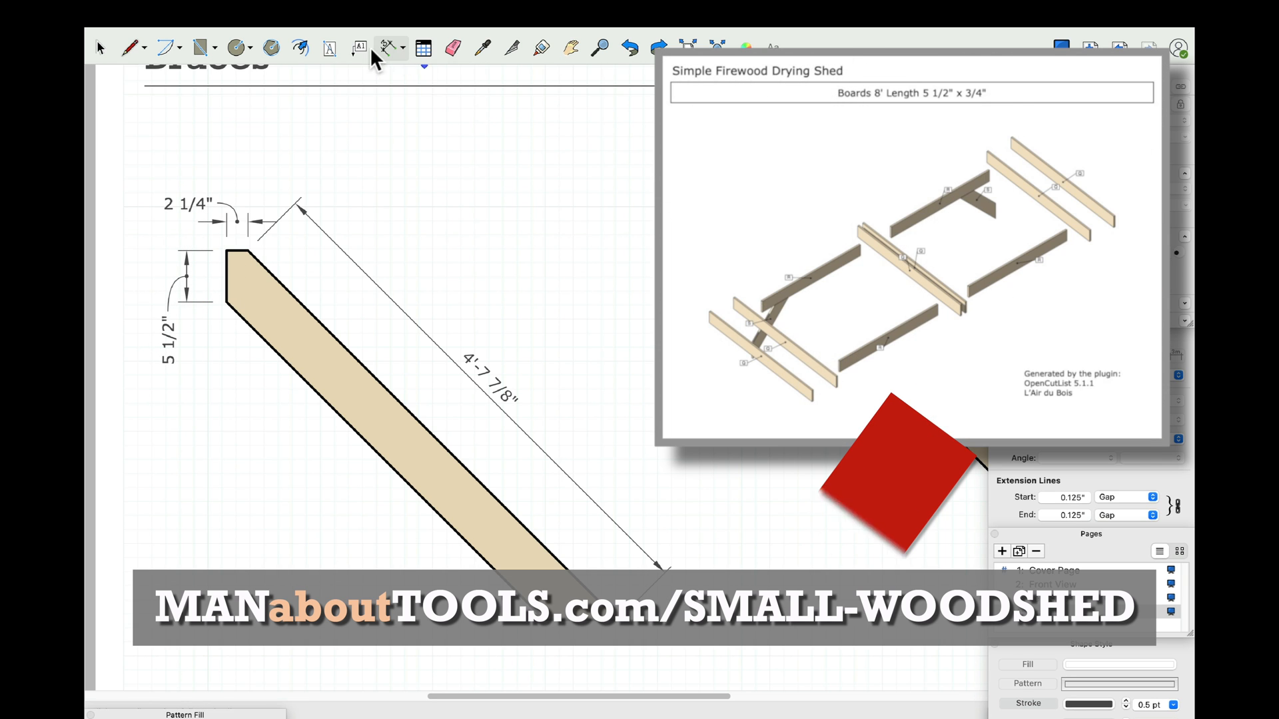
Step: Add an angular dimension between the rear brace's horizontal lower end cut and its long upper edge, with the arc beyond the brace's lower edge
click(402, 47)
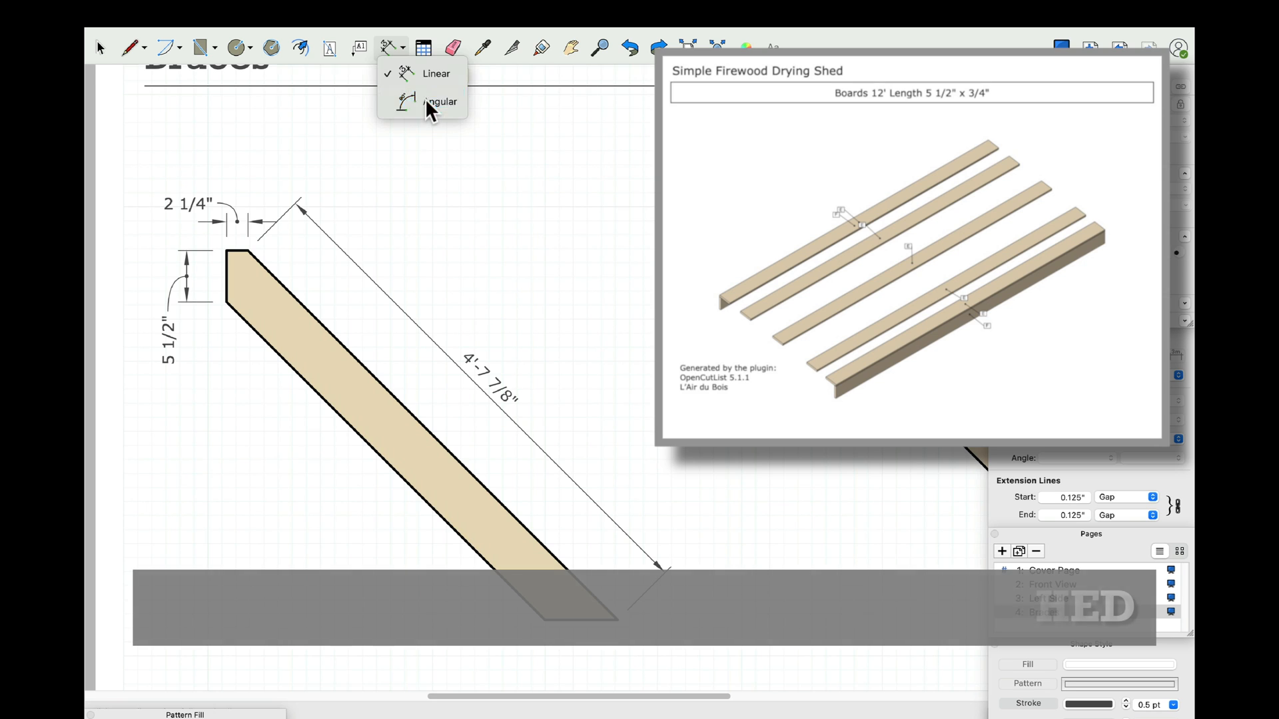
click(426, 101)
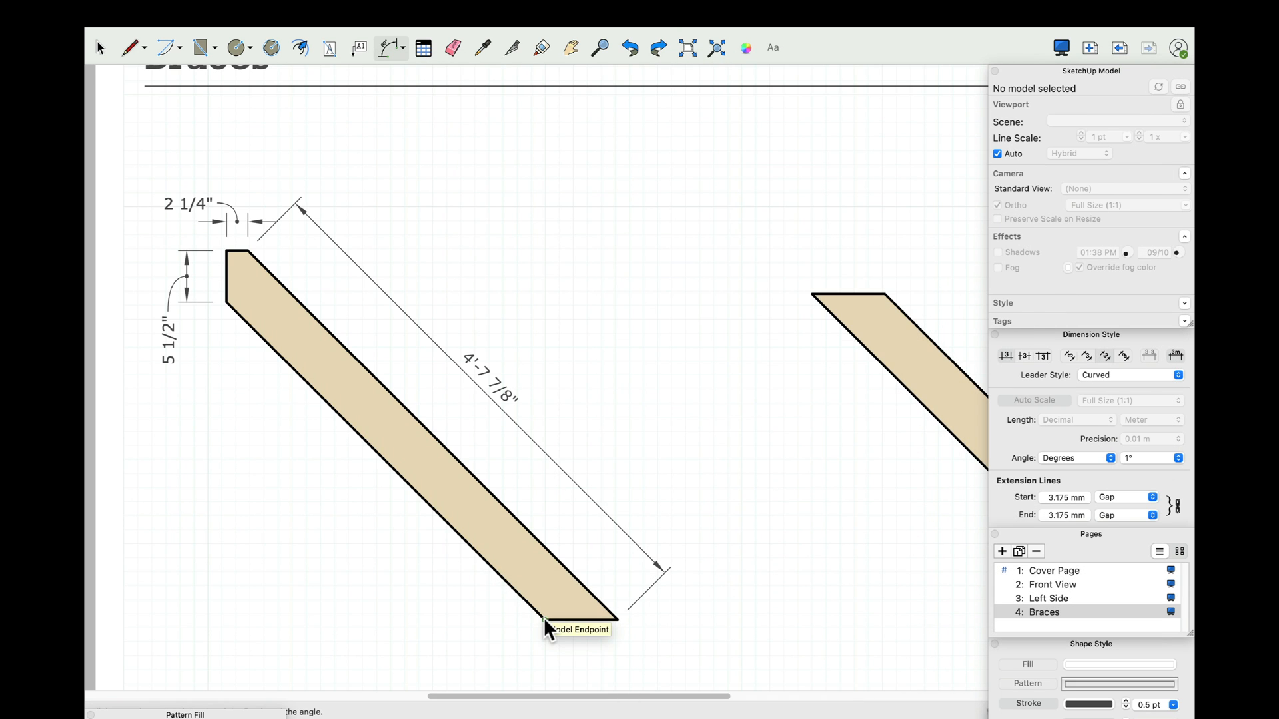
click(617, 619)
click(523, 525)
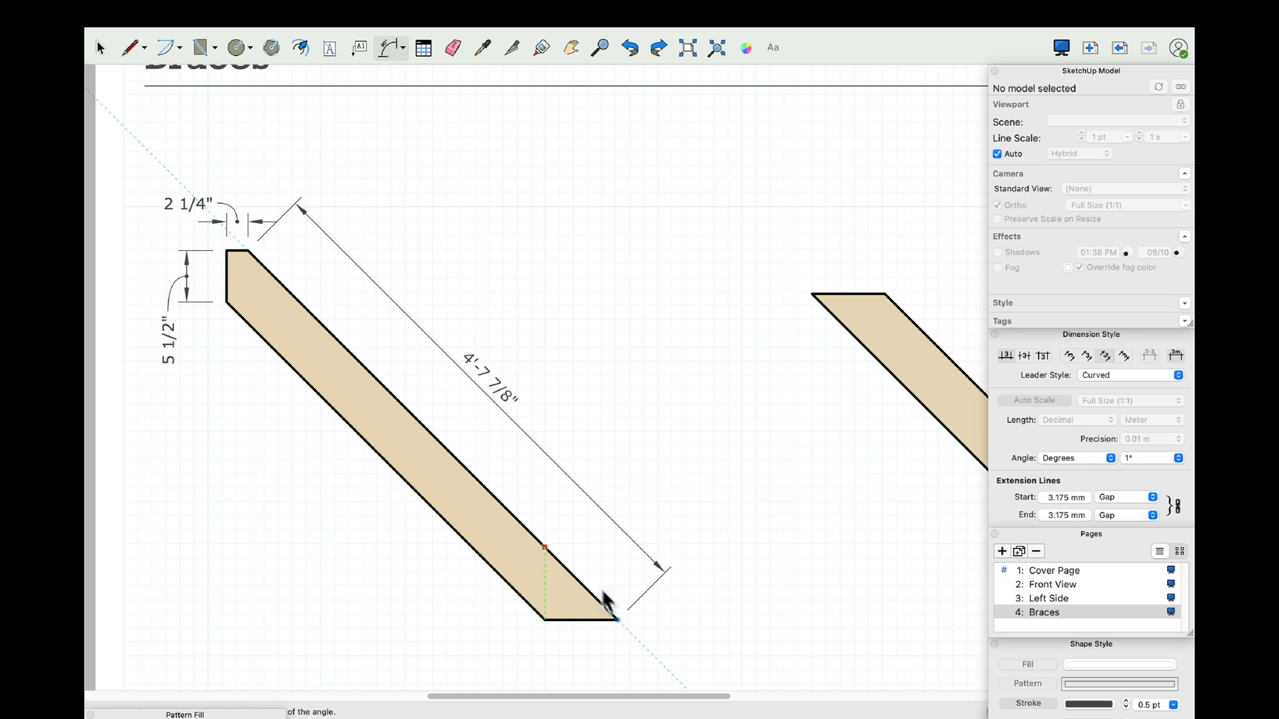
click(618, 619)
click(545, 618)
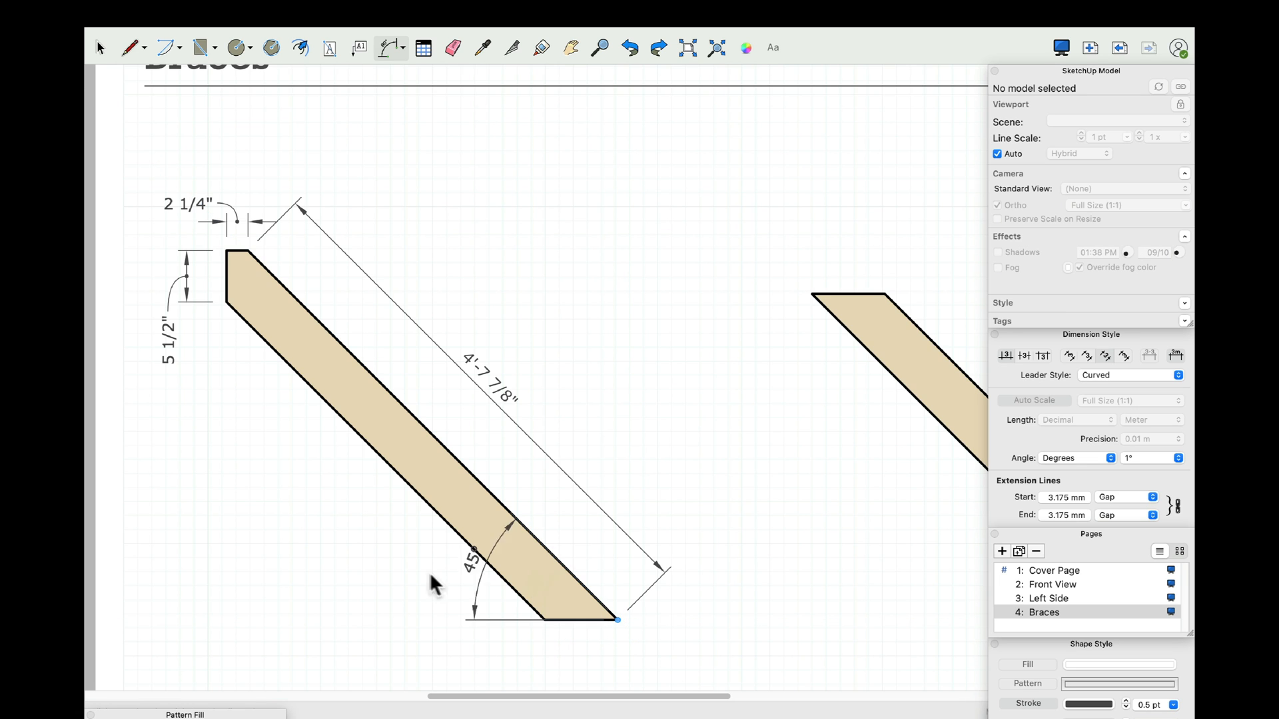
click(433, 562)
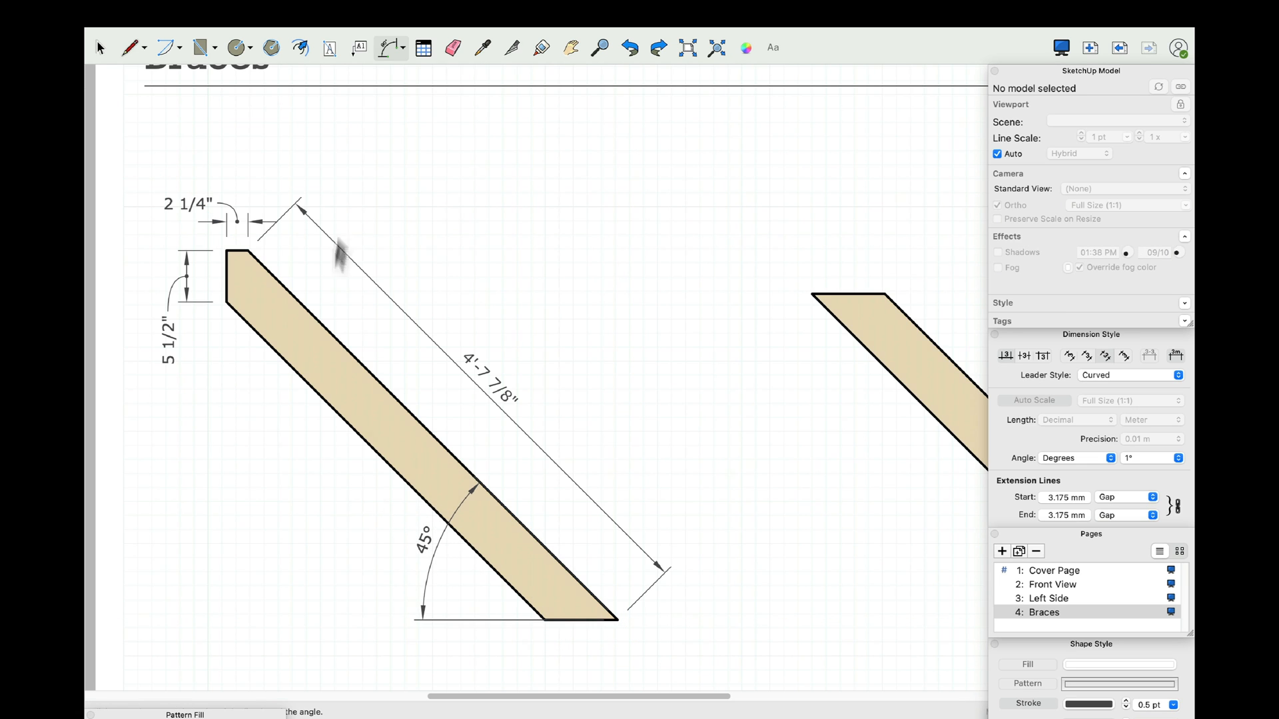
Step: Add an angular dimension between the front brace's sloping upper edge and the upward extension of its vertical end cut
scroll(239, 423, down, 3)
scroll(813, 511, up, 3)
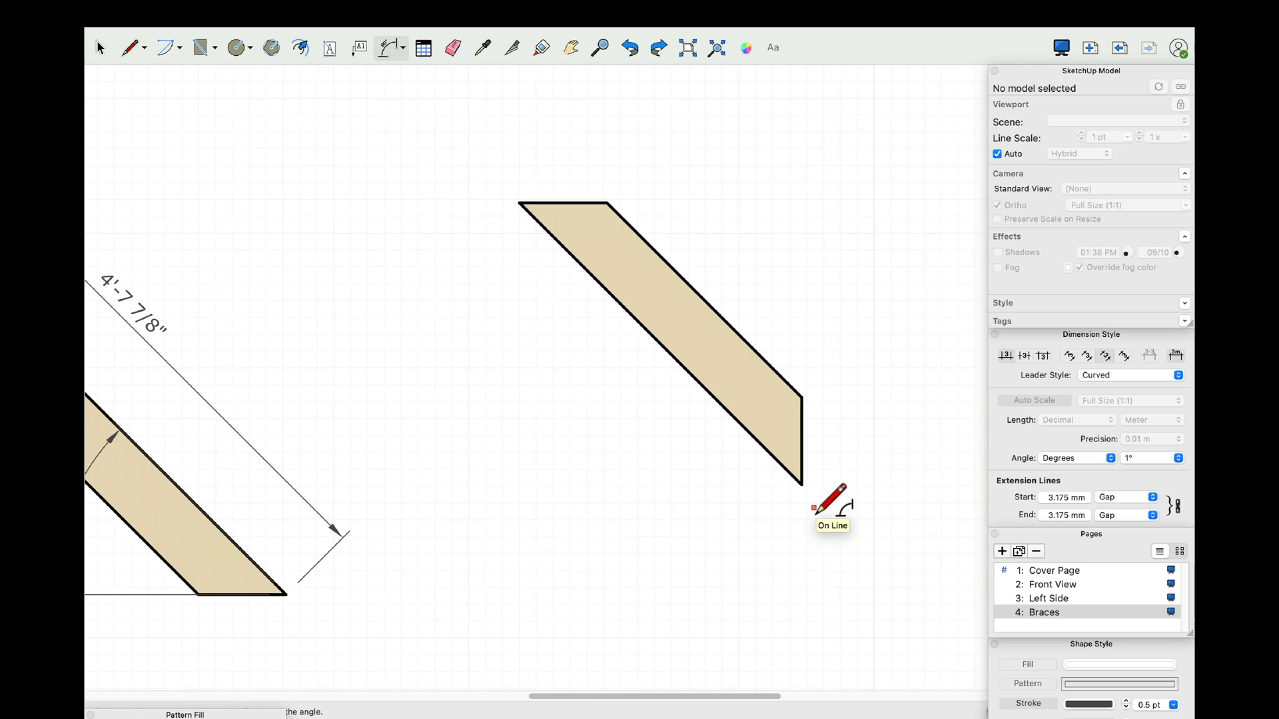
click(799, 291)
click(801, 398)
click(735, 331)
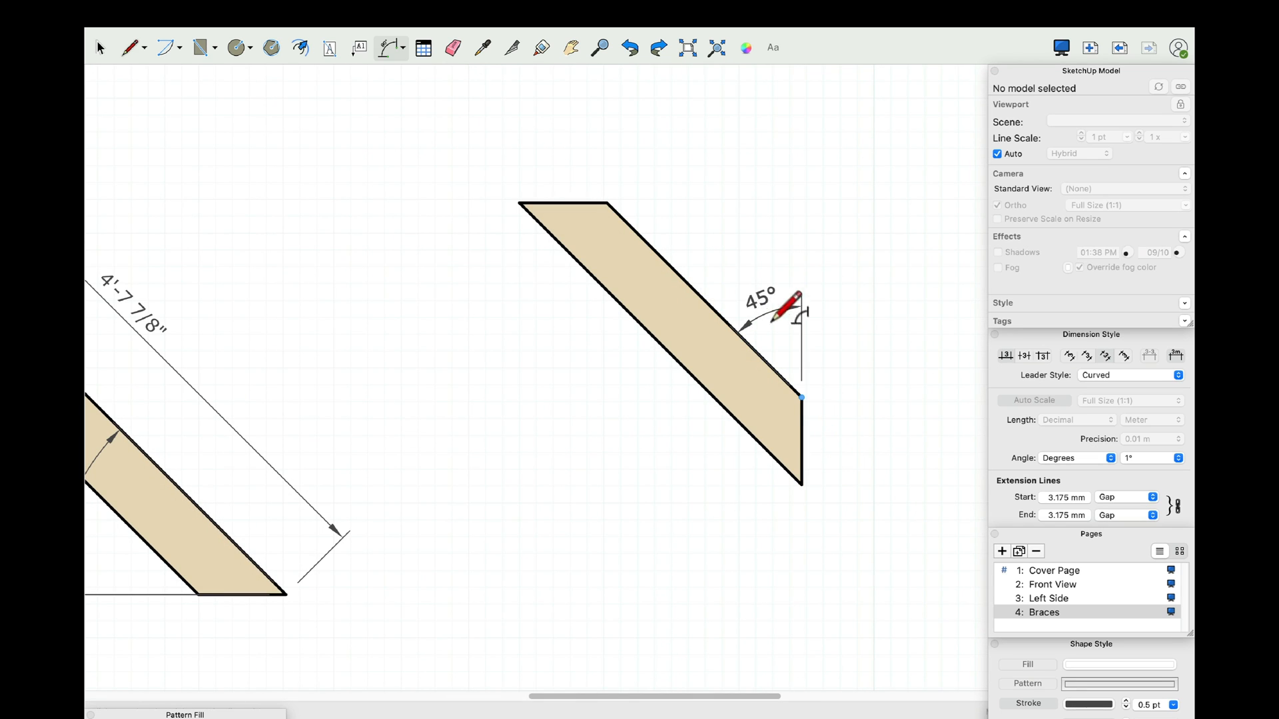
click(759, 313)
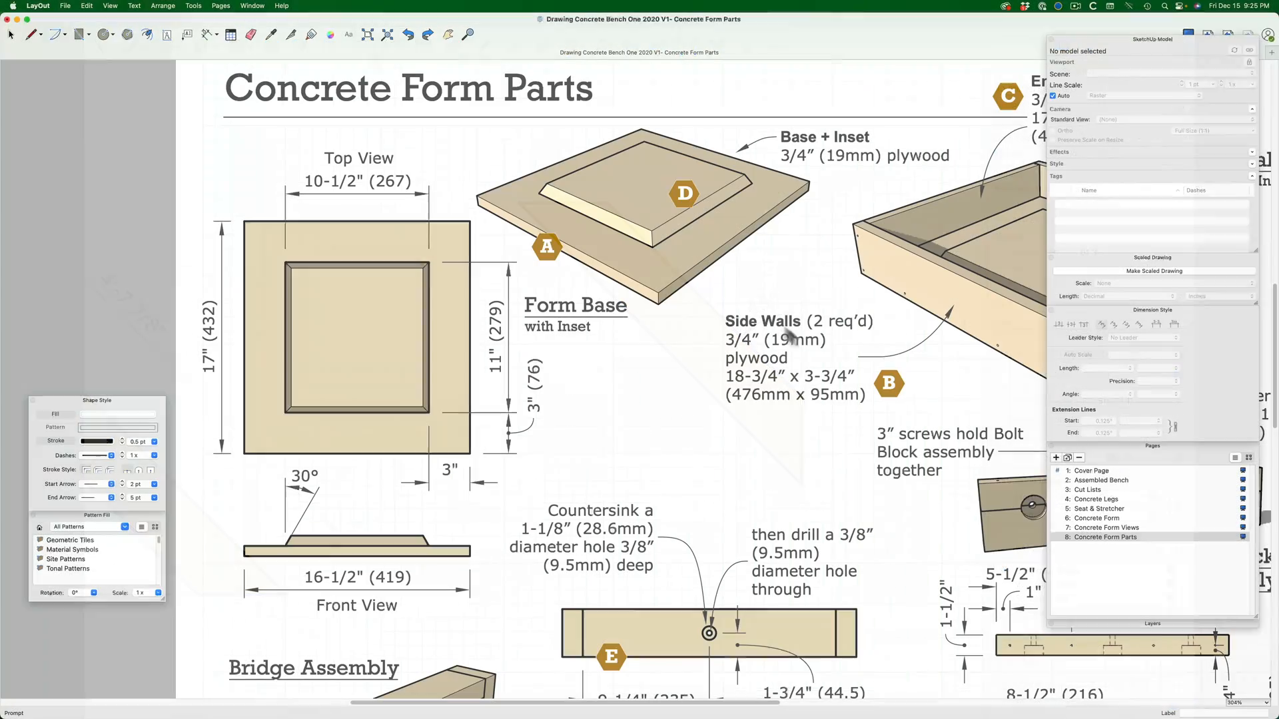
Step: Examine the dimensions, part letters and notes on the Concrete Form Parts page of the concrete bench document
scroll(812, 712, right, 3)
scroll(814, 714, right, 5)
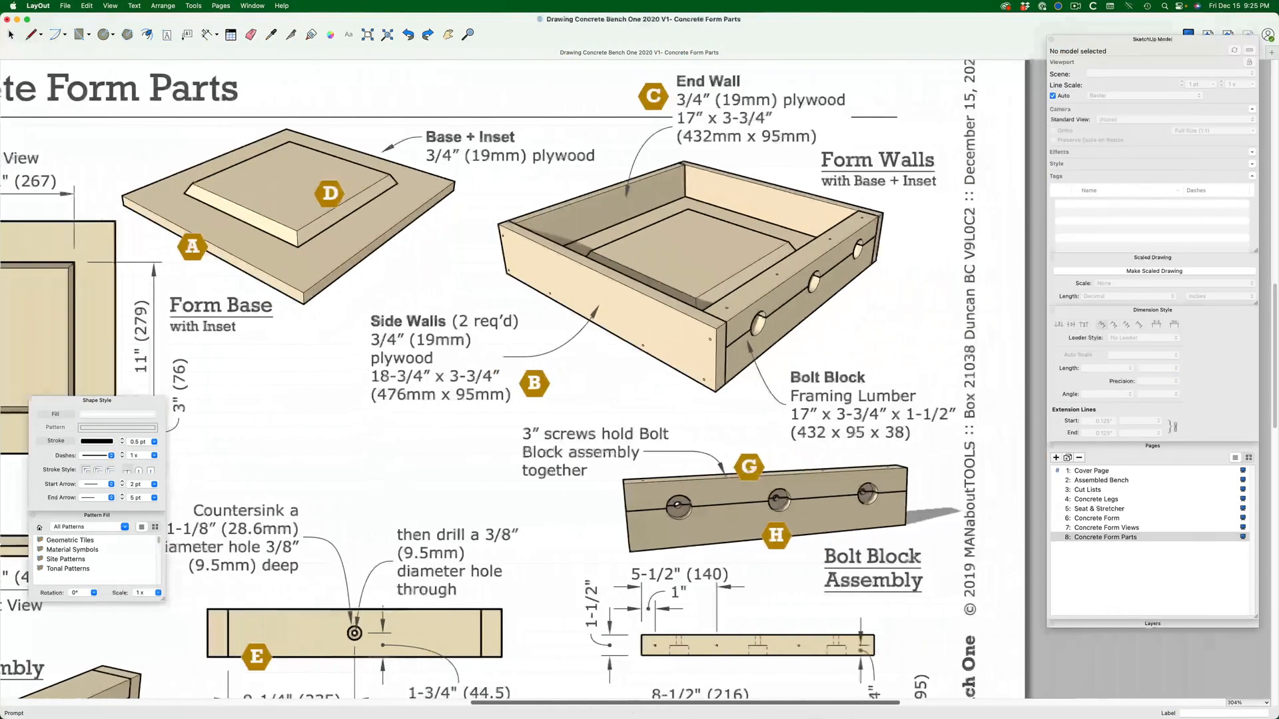
drag(1274, 408, 1272, 486)
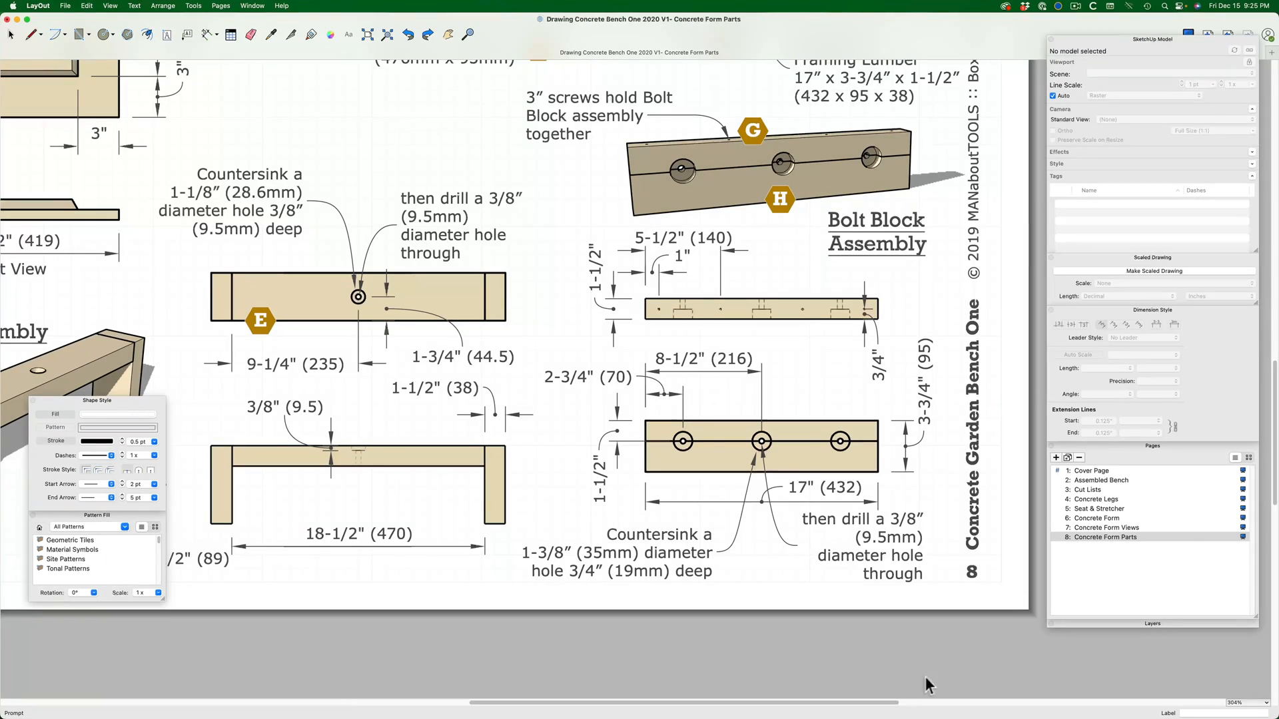
drag(901, 704, 764, 695)
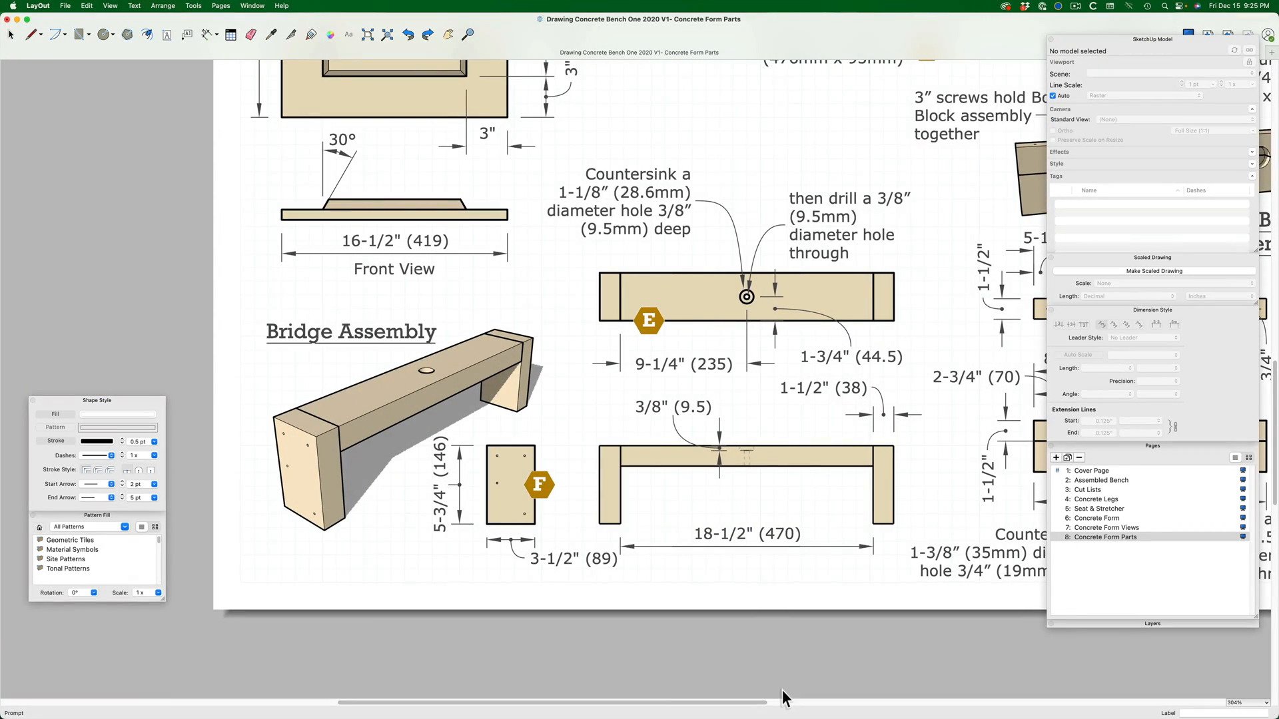
click(367, 34)
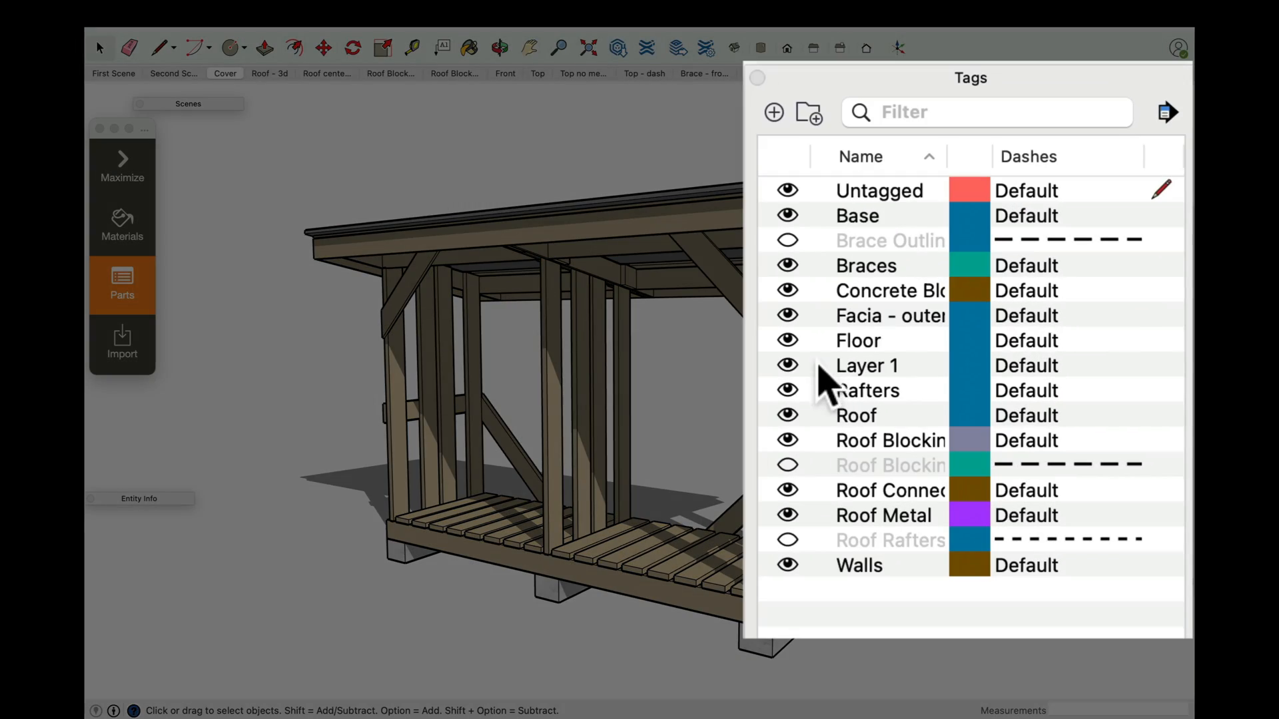
Step: In SketchUp, hide the concrete blocks through their tag and display the OpenCutList parts list of the Cover scene
click(788, 290)
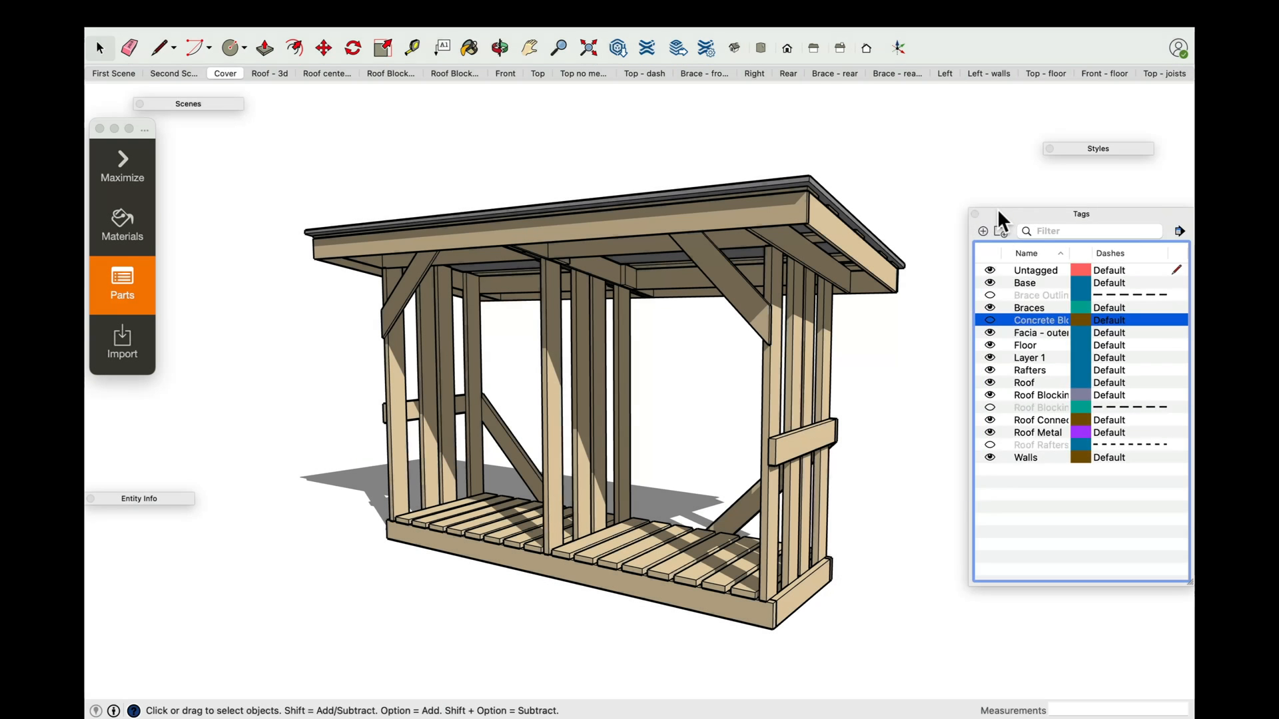
click(999, 214)
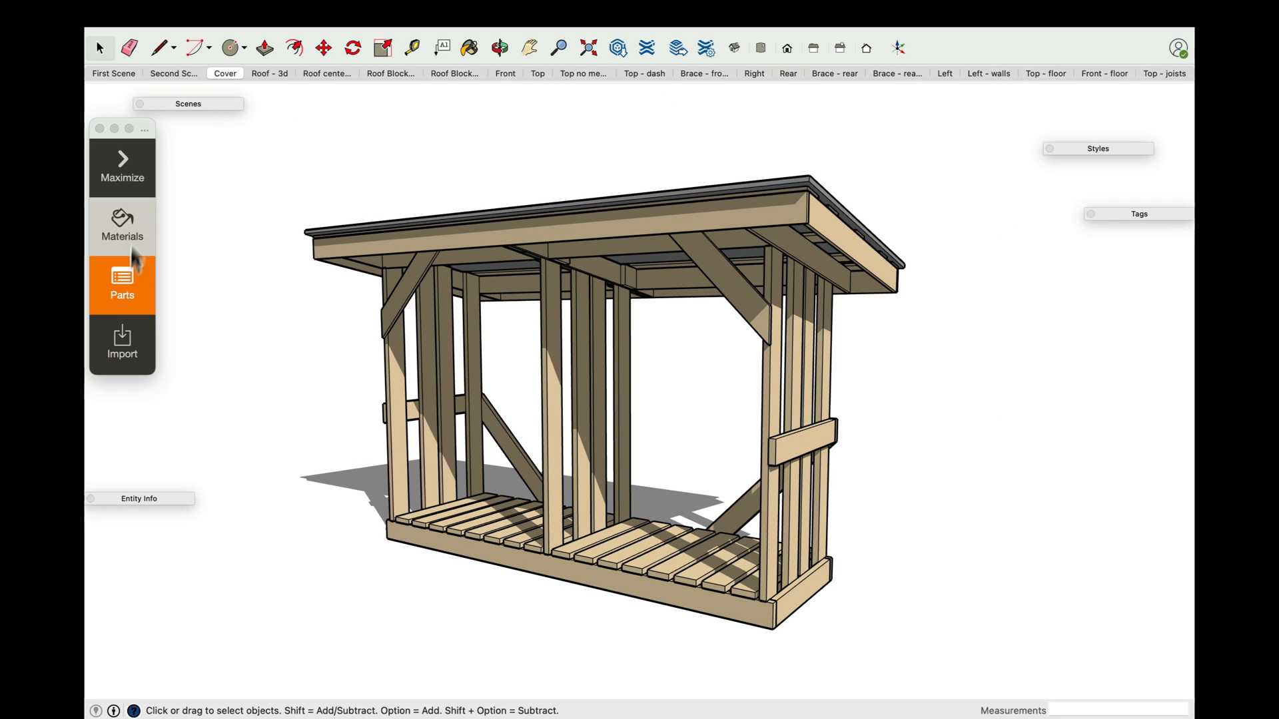
click(117, 298)
click(789, 256)
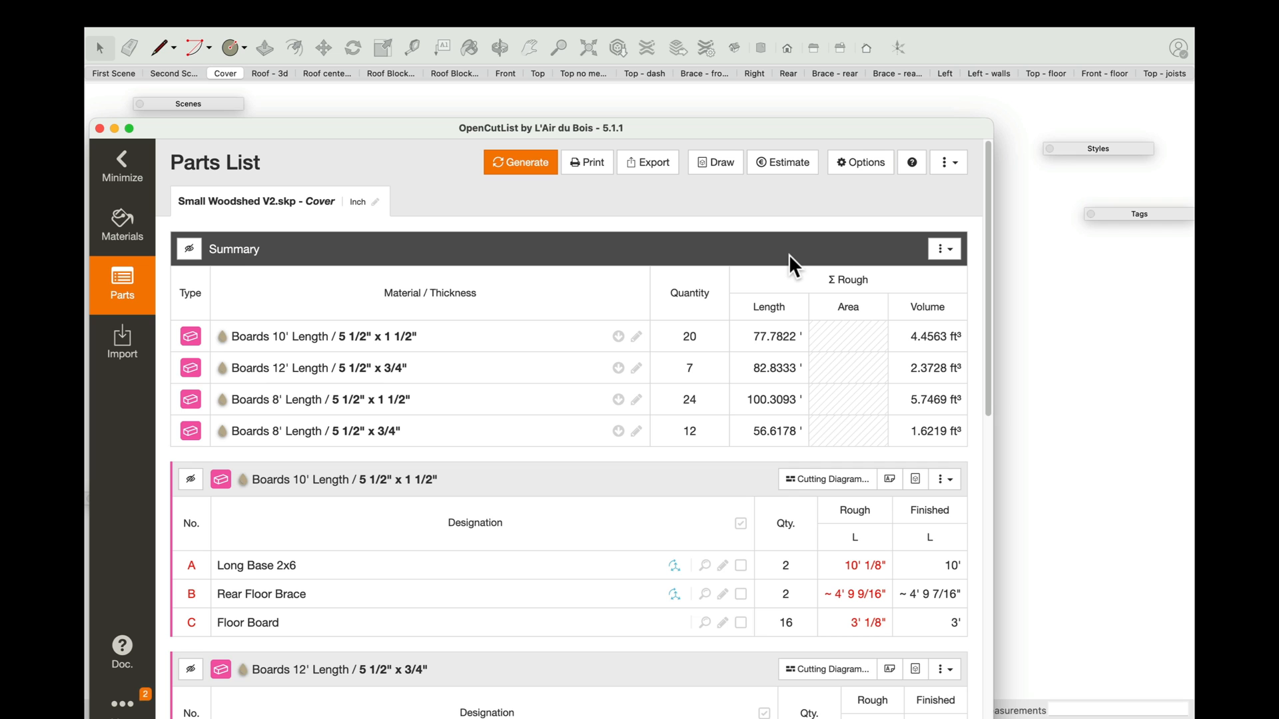
drag(716, 125, 761, 119)
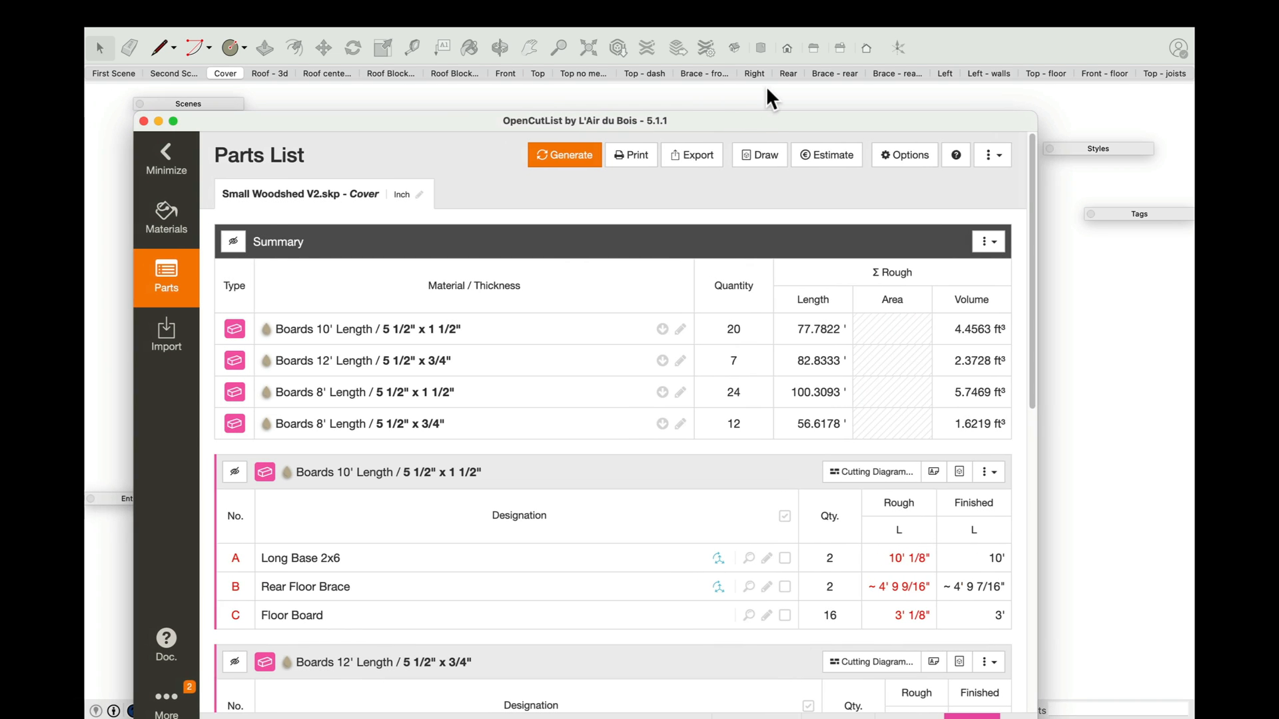
Step: Generate a labelled drawing of all parts with material colors and opaque parts, and inspect it from several angles before closing it
click(761, 157)
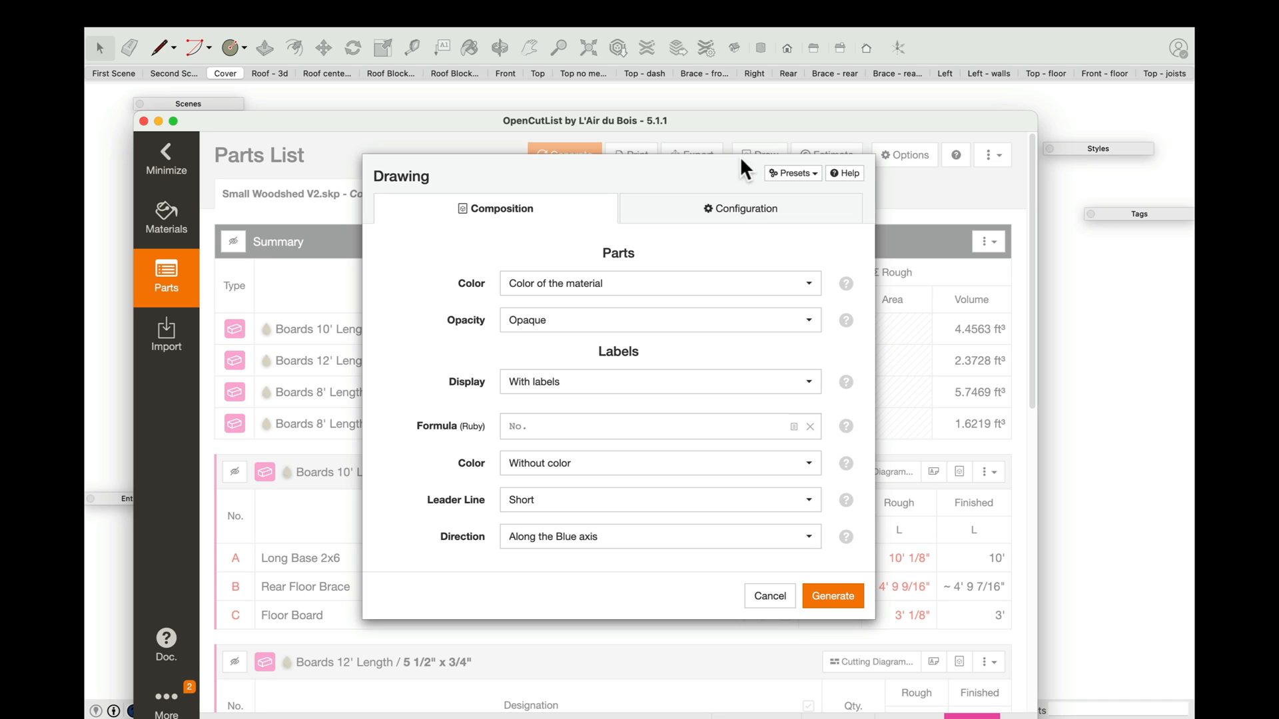
click(831, 594)
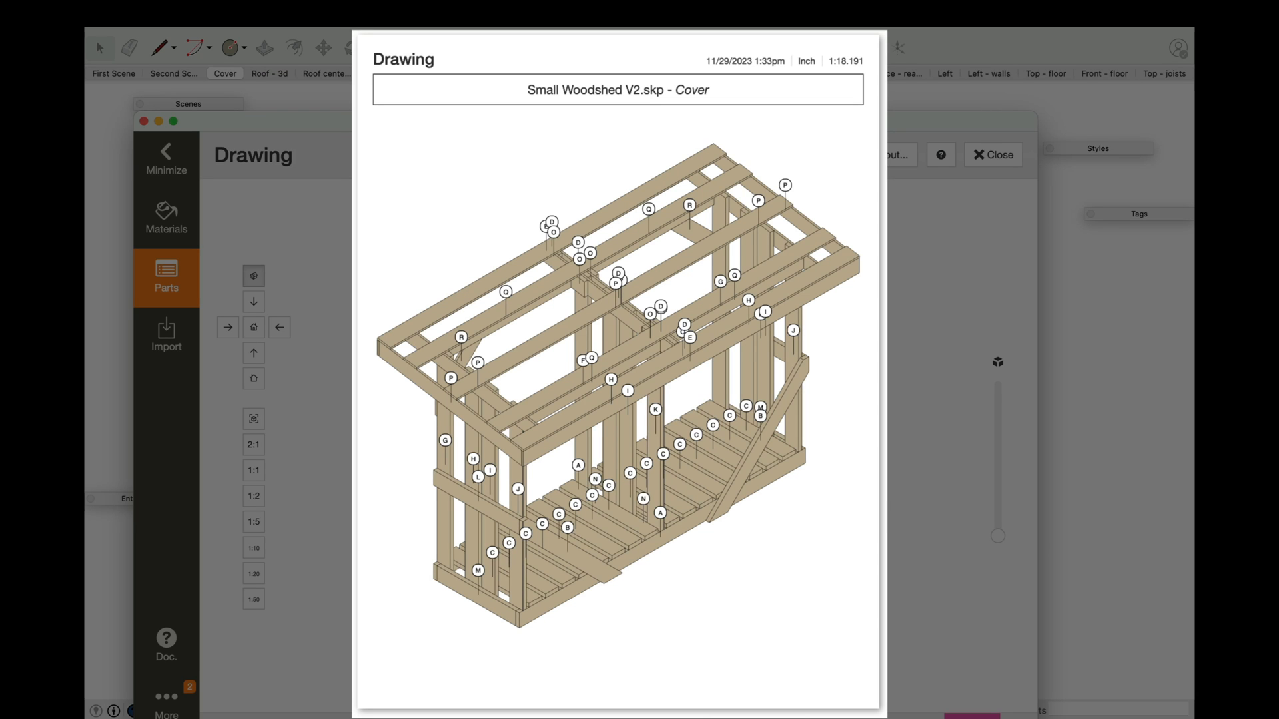
mouse_move(1000, 542)
mouse_down()
mouse_move(1006, 345)
mouse_move(1013, 546)
mouse_up()
mouse_move(590, 478)
mouse_down()
mouse_move(618, 434)
mouse_move(585, 328)
mouse_up()
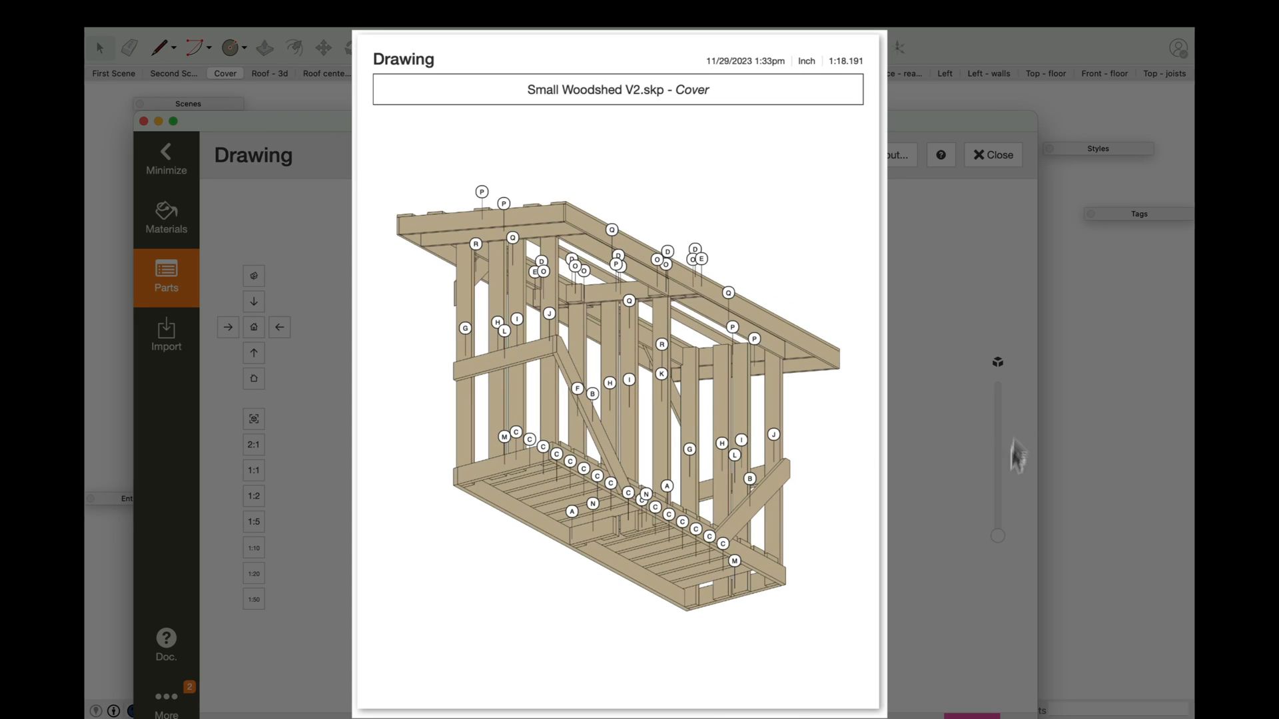
mouse_move(999, 536)
mouse_down()
mouse_move(1004, 394)
mouse_move(1006, 517)
mouse_up()
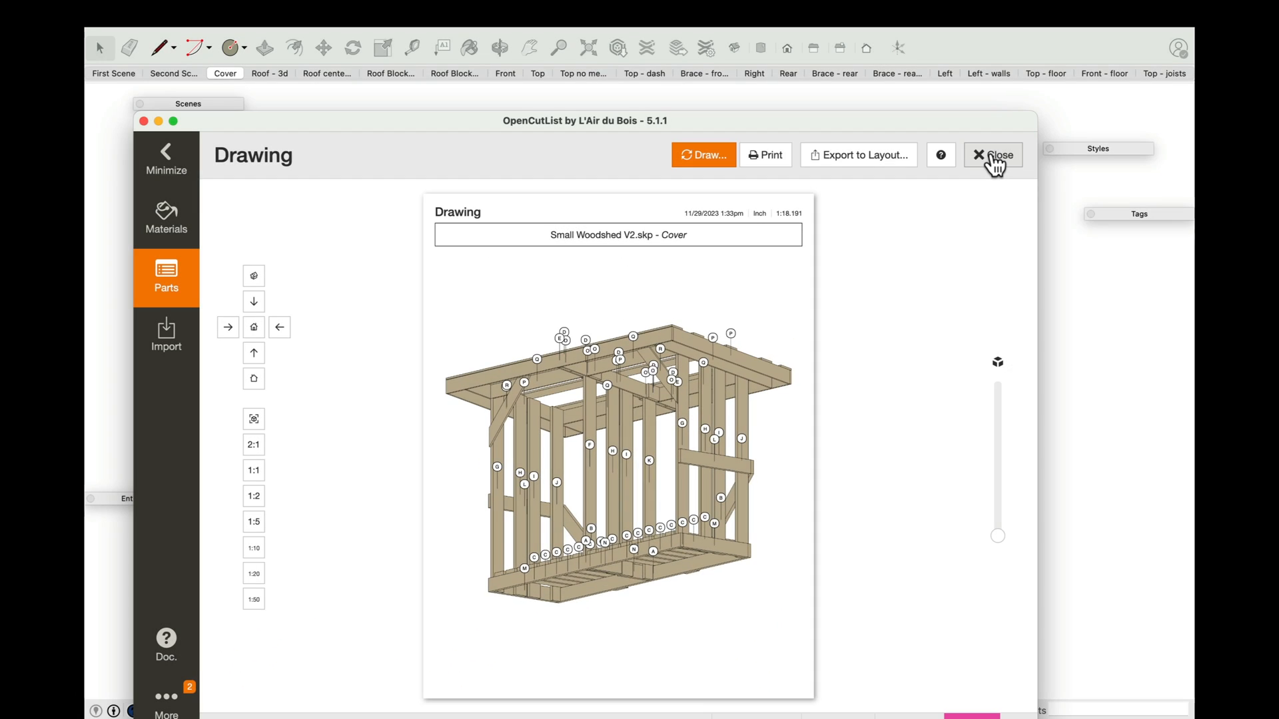
click(995, 160)
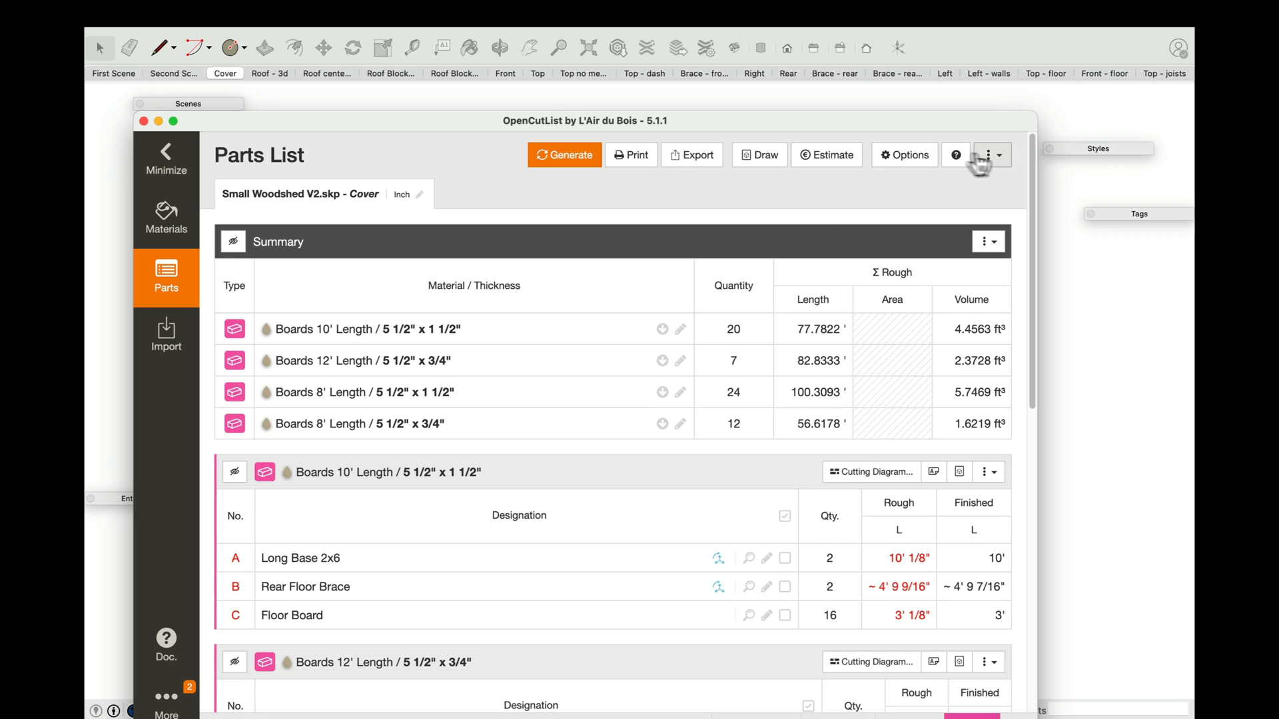
Step: Review the parts list groups and generate a raw-materials estimate to check the cost of the boards
scroll(597, 516, down, 5)
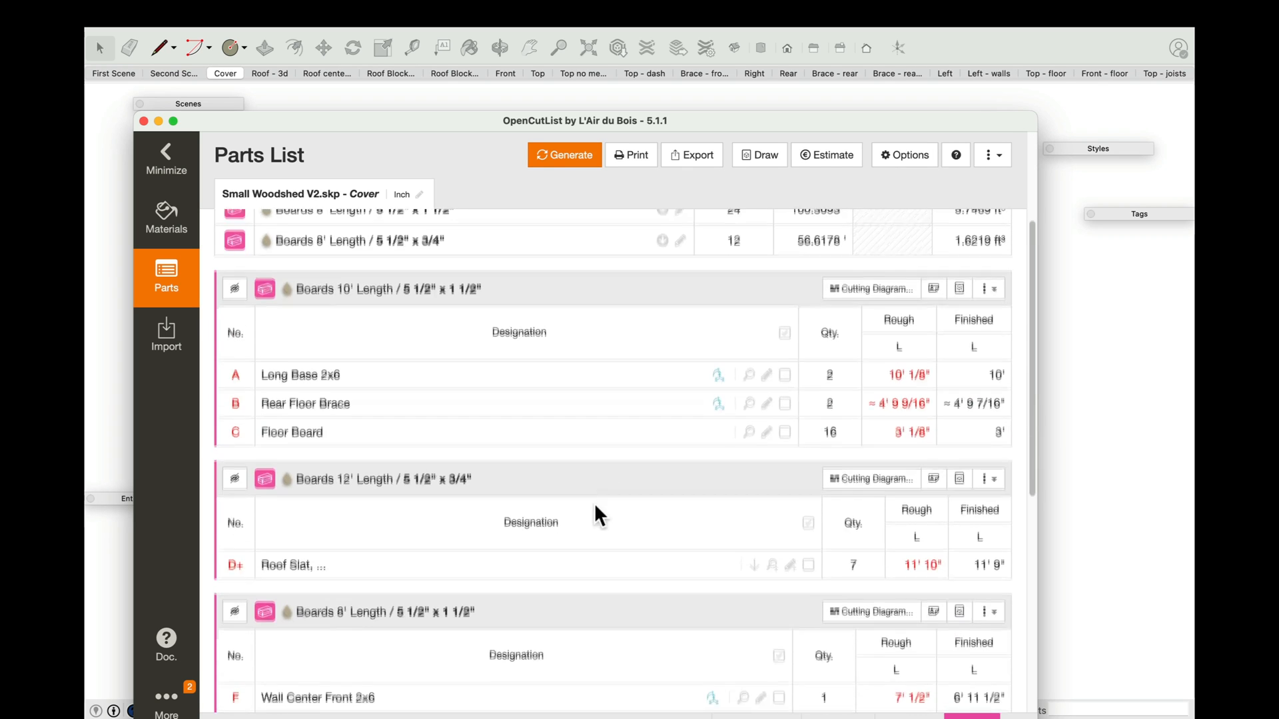
scroll(746, 410, up, 5)
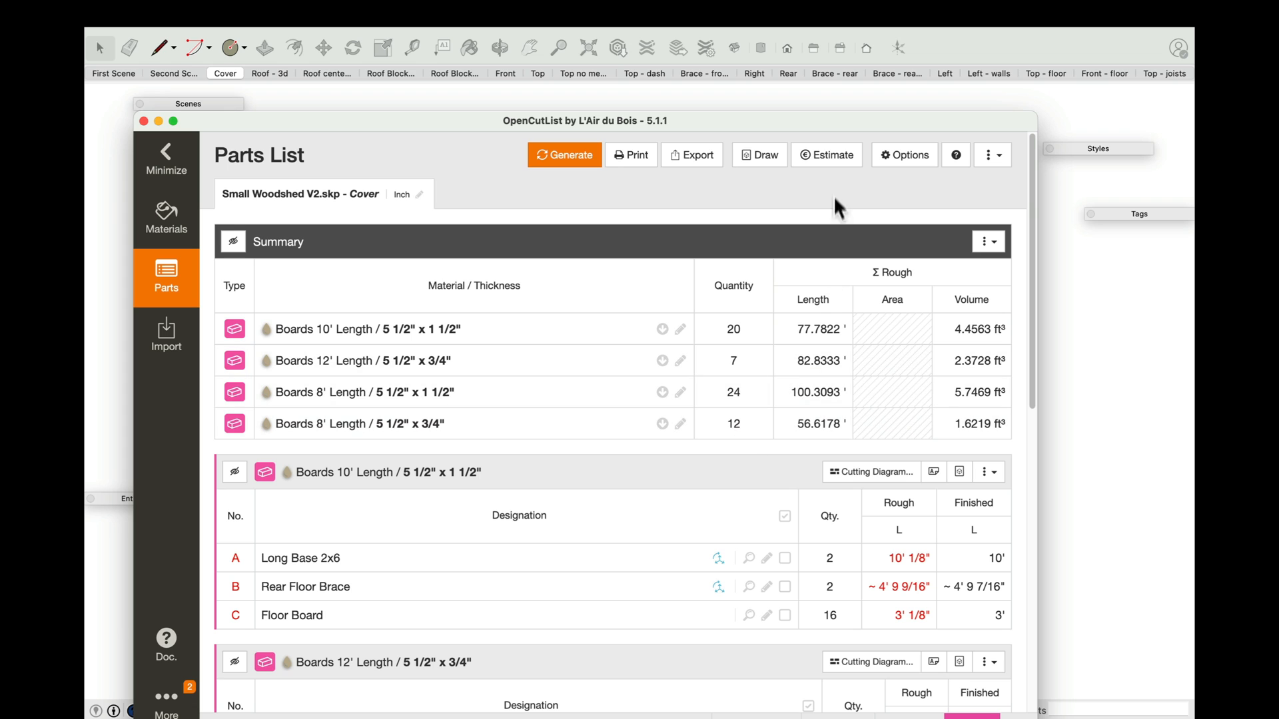
click(834, 160)
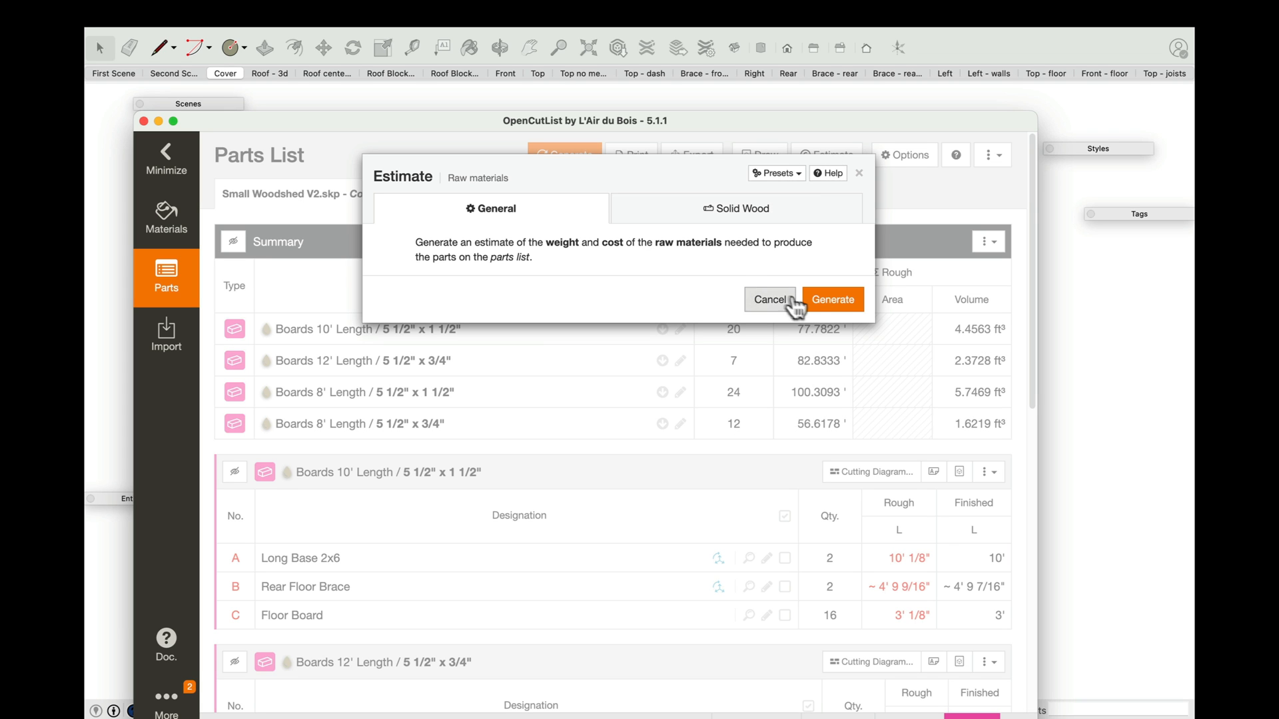
click(835, 305)
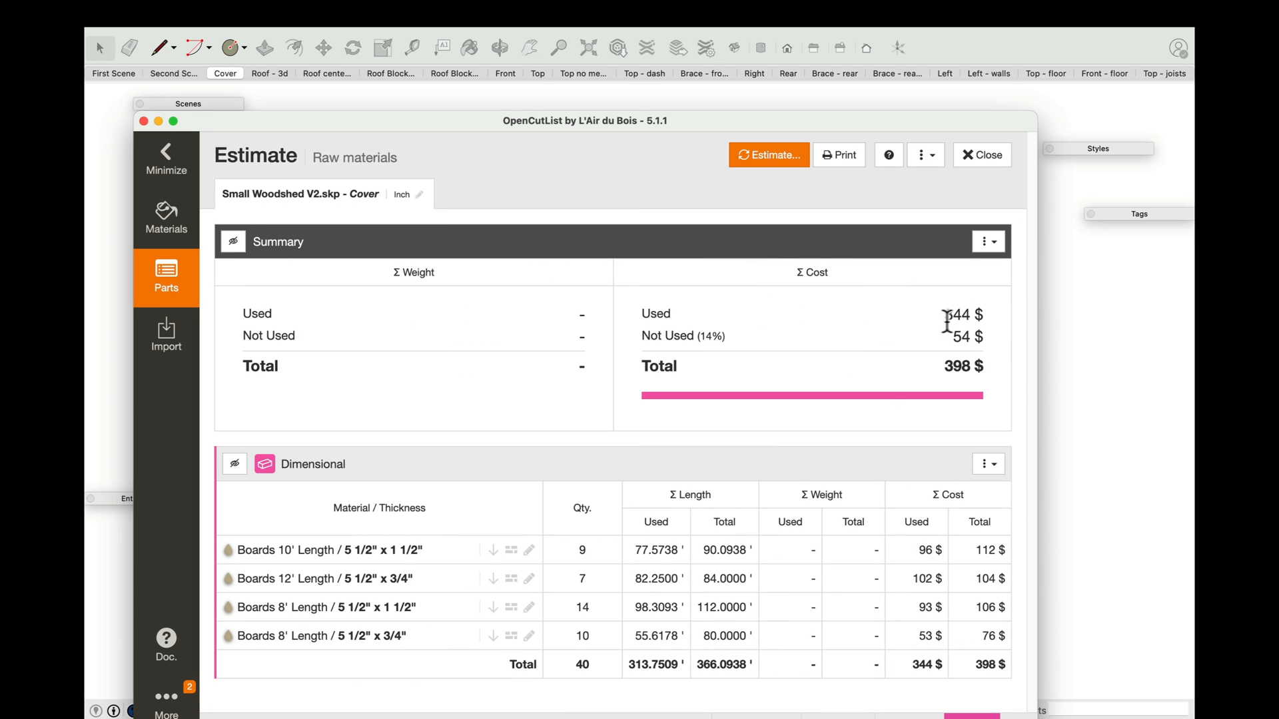
click(981, 155)
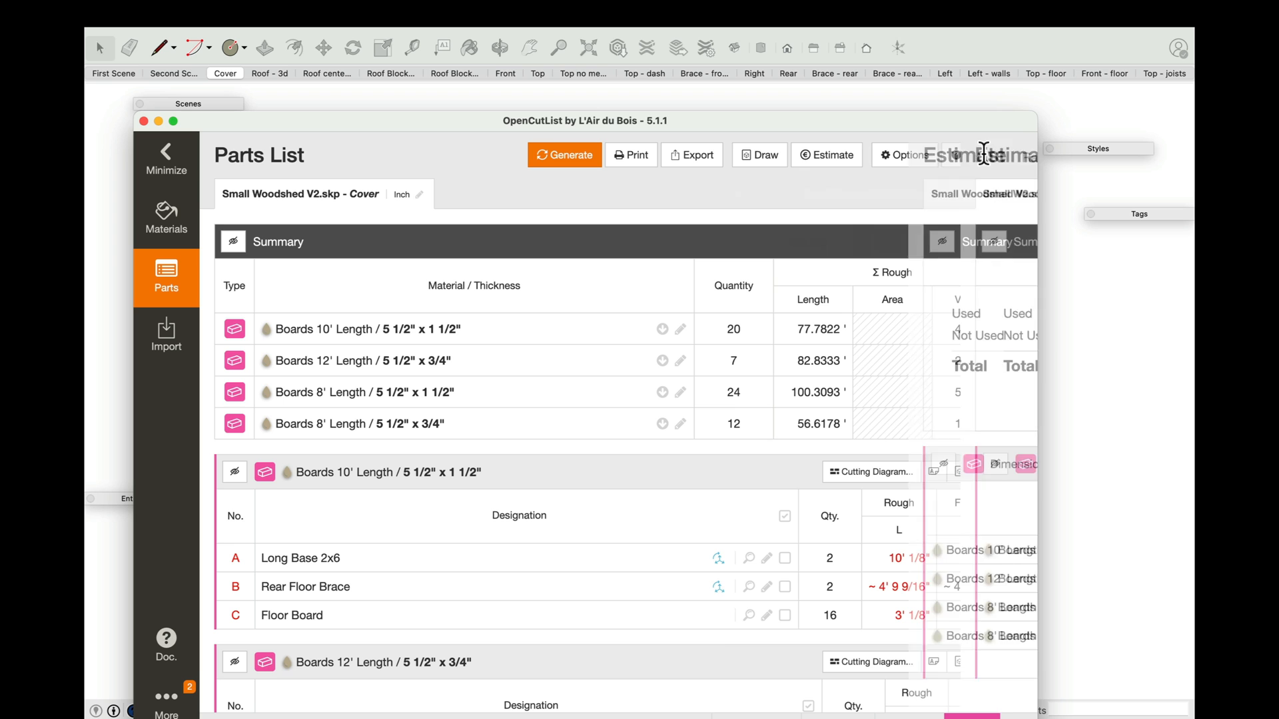
Step: Inspect the Boards 10' Length material's type options, cutting parameters and price attributes without changing them
click(174, 223)
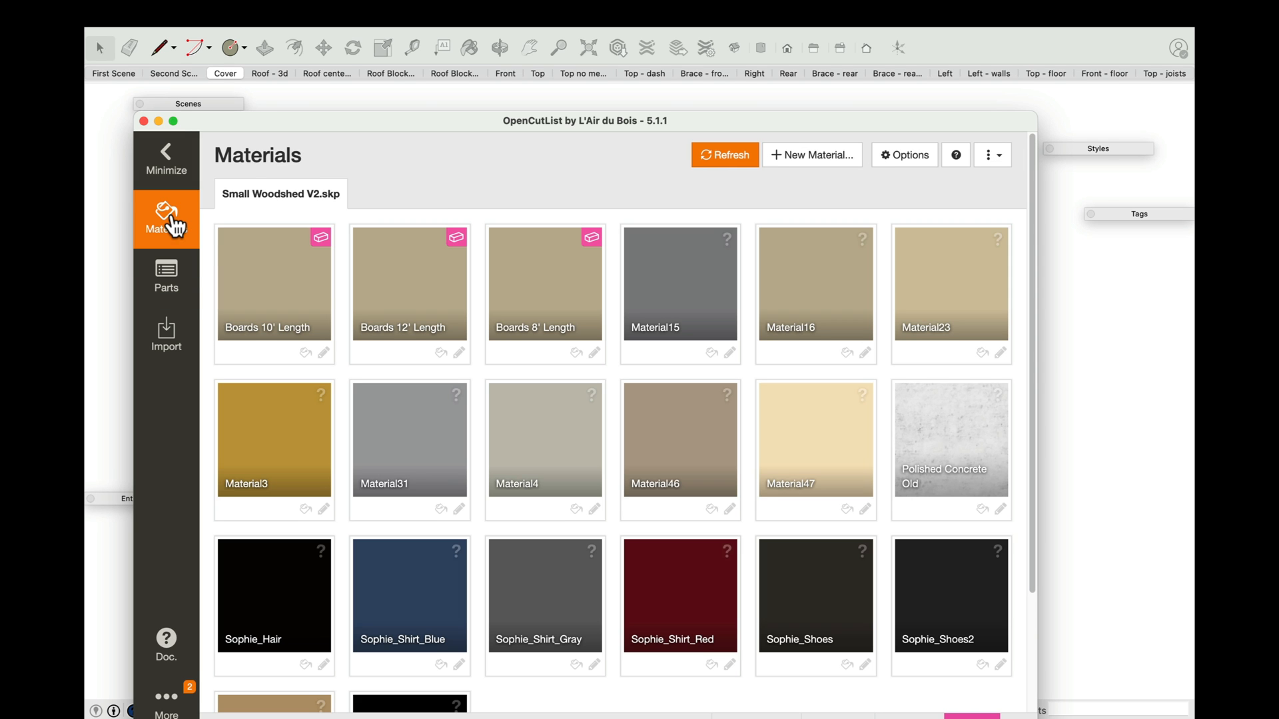
click(326, 353)
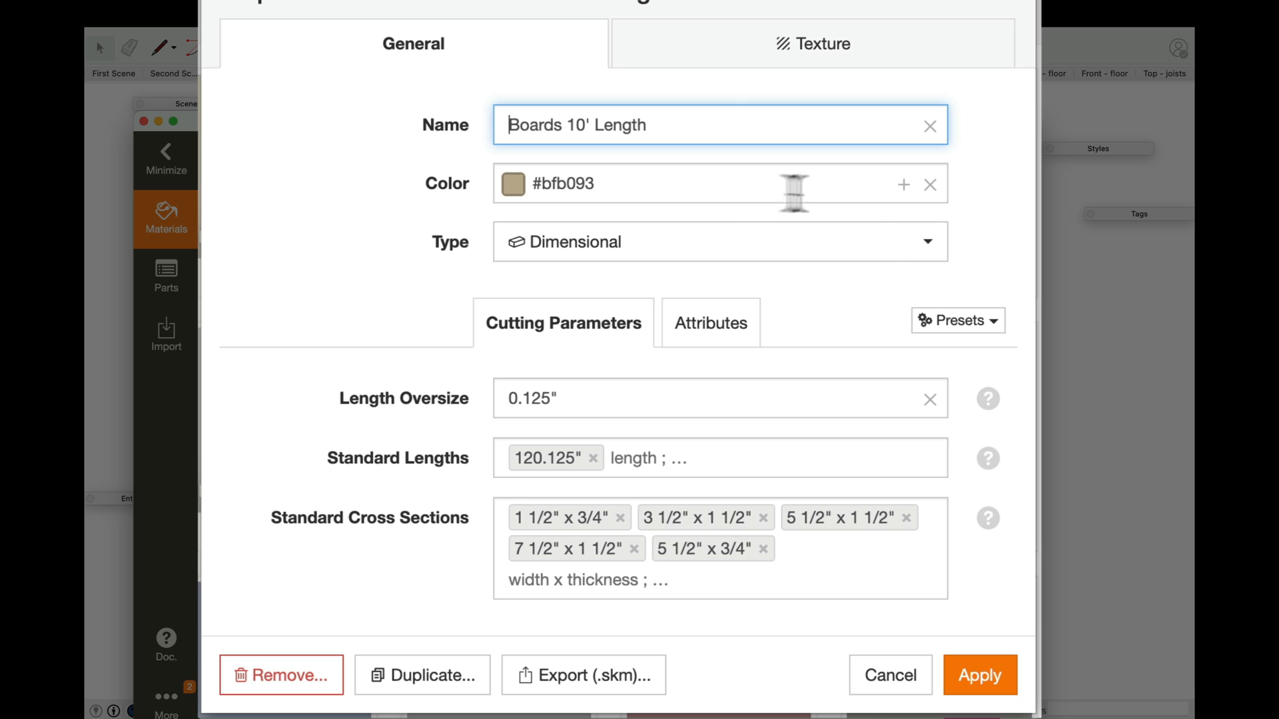
click(929, 245)
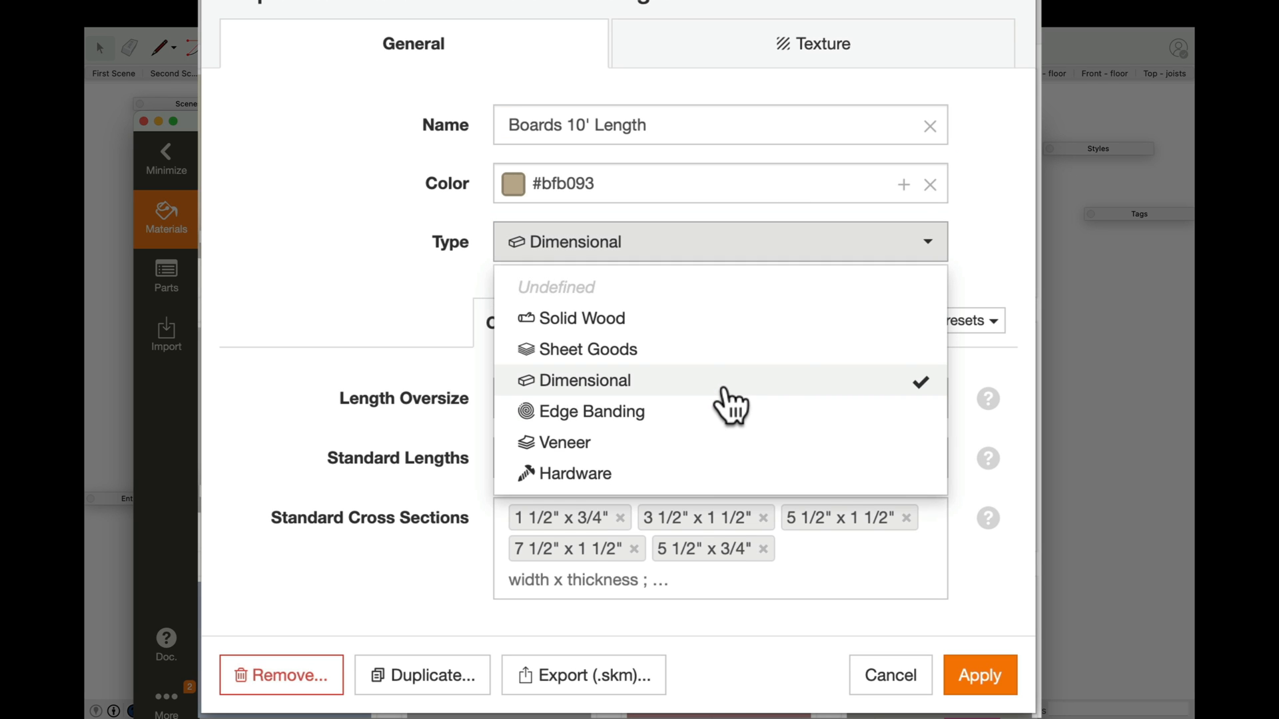
click(929, 245)
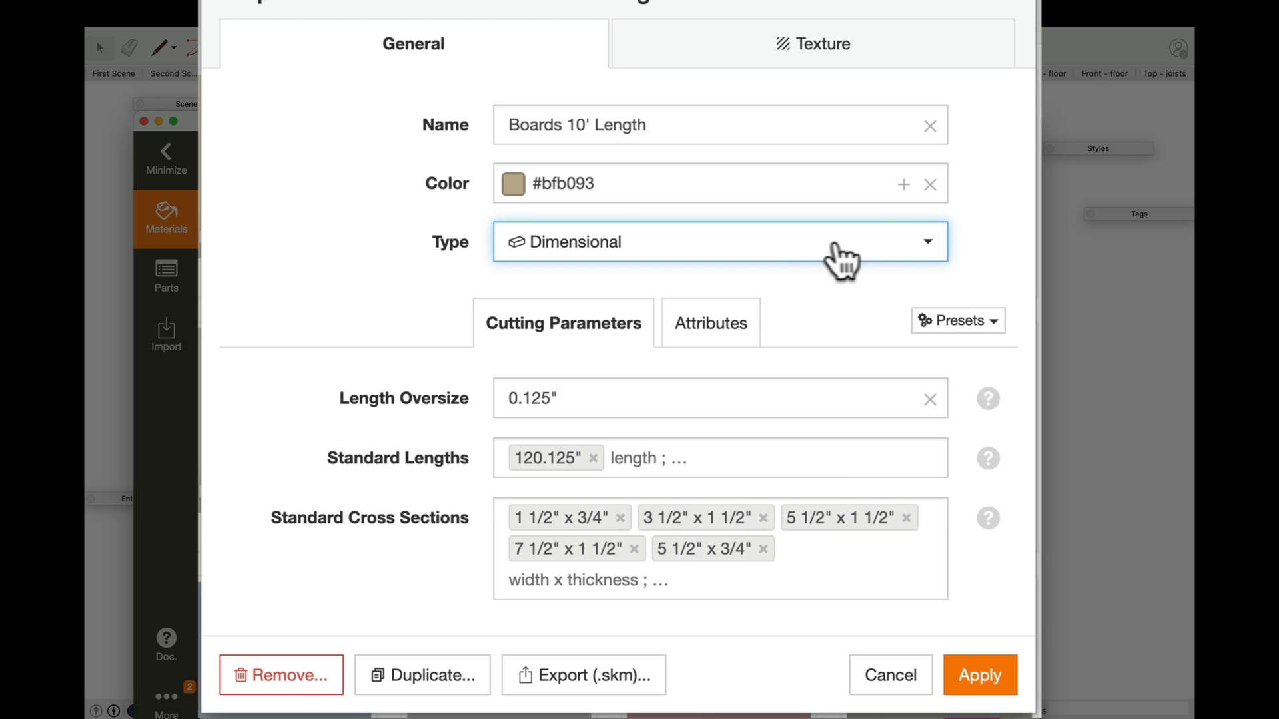
click(721, 324)
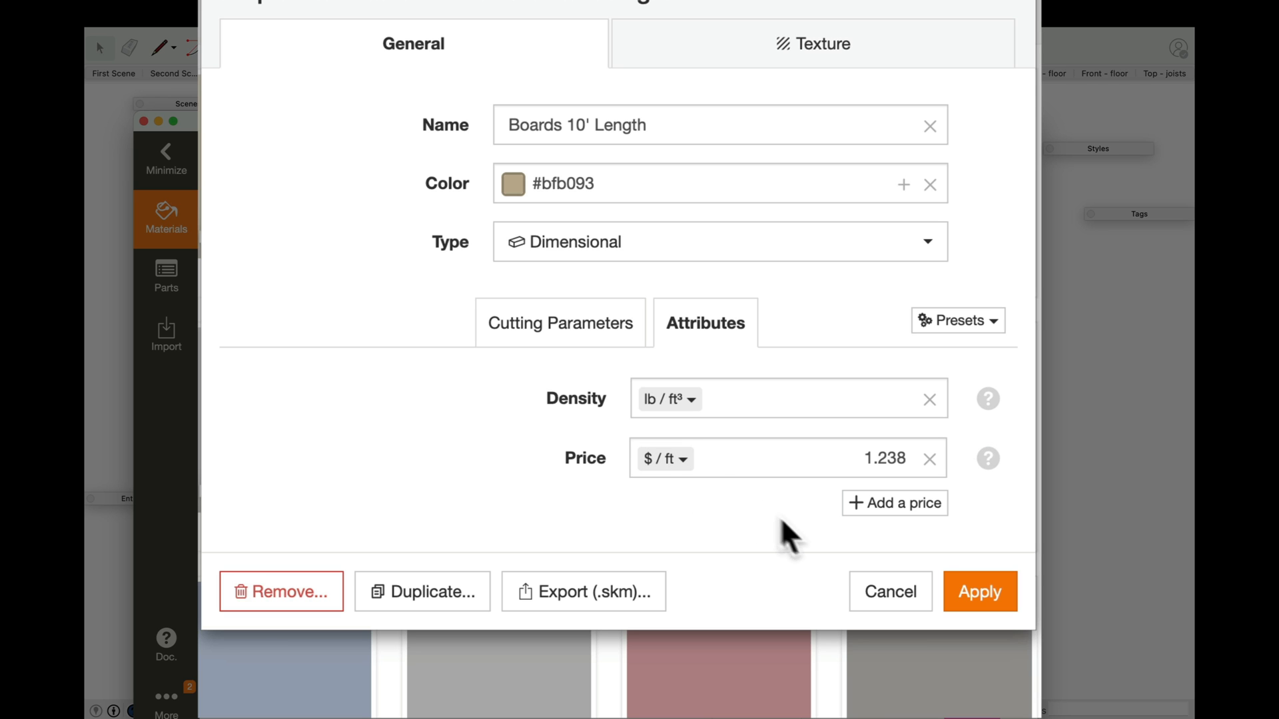
click(889, 596)
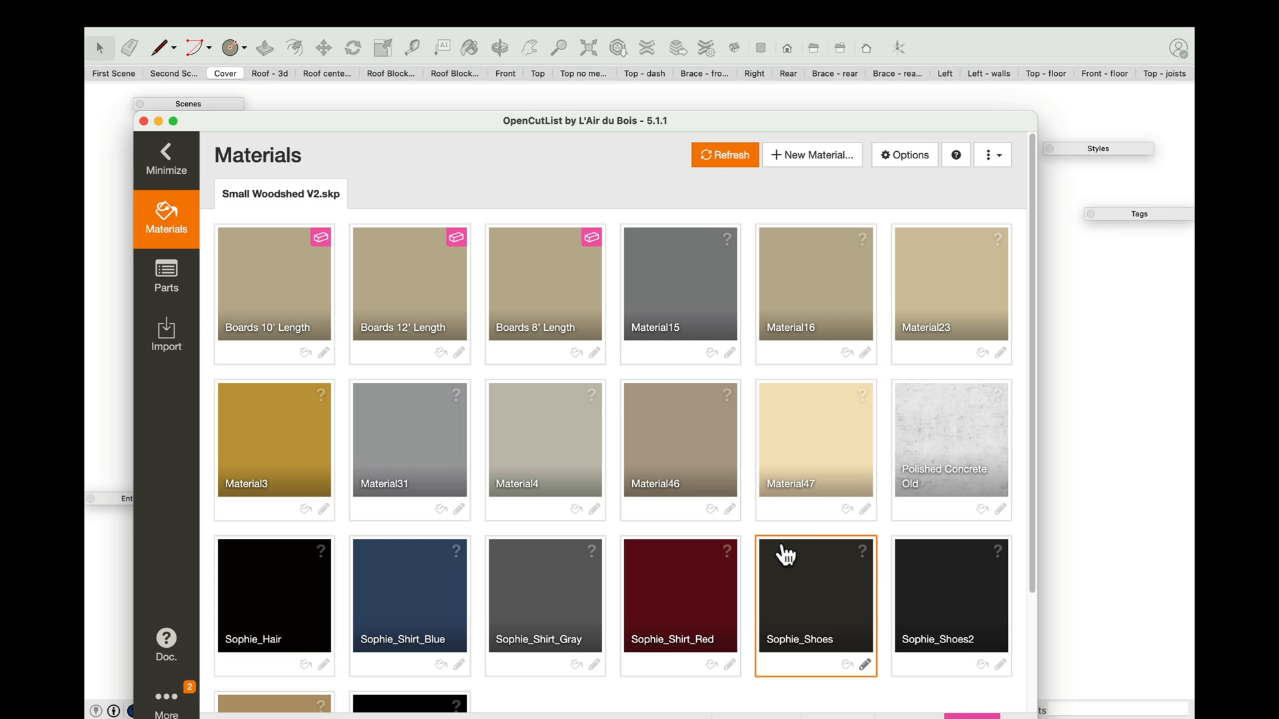
Step: Return to the parts list, generate a labelled drawing of the Boards 10' Length group, and view it from another angle before closing it
click(169, 283)
scroll(451, 376, down, 5)
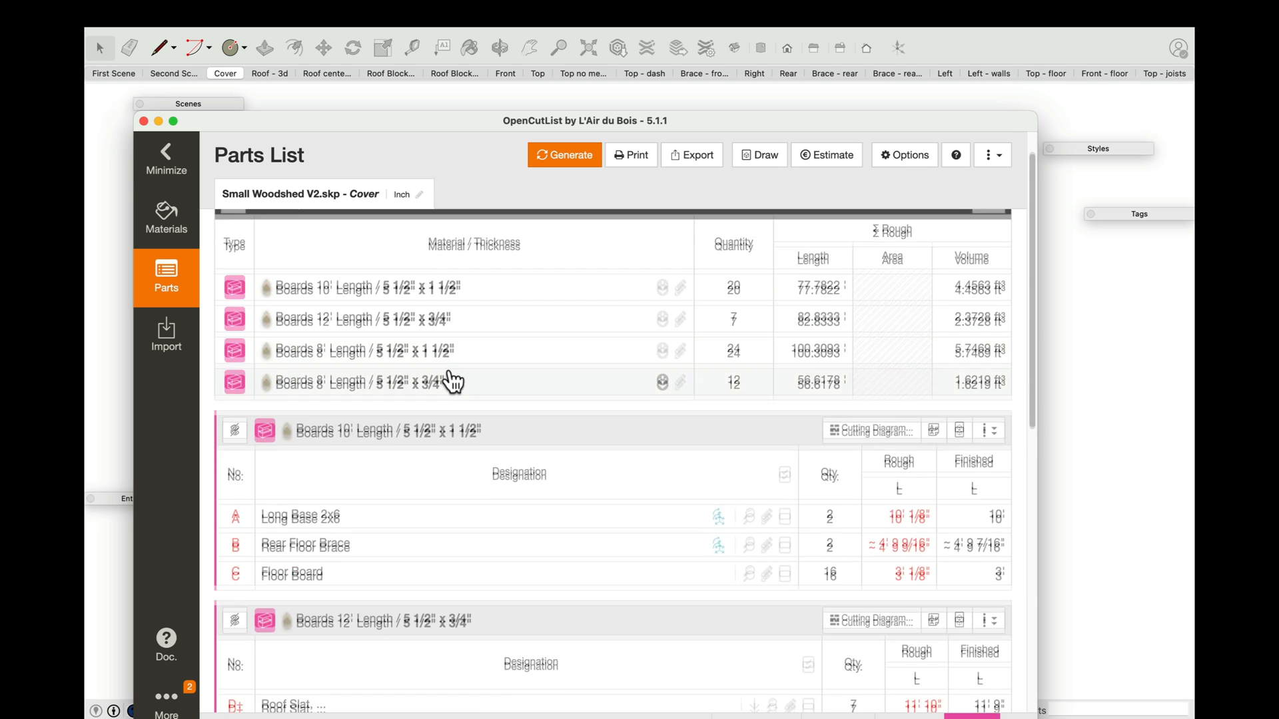
scroll(450, 374, down, 1)
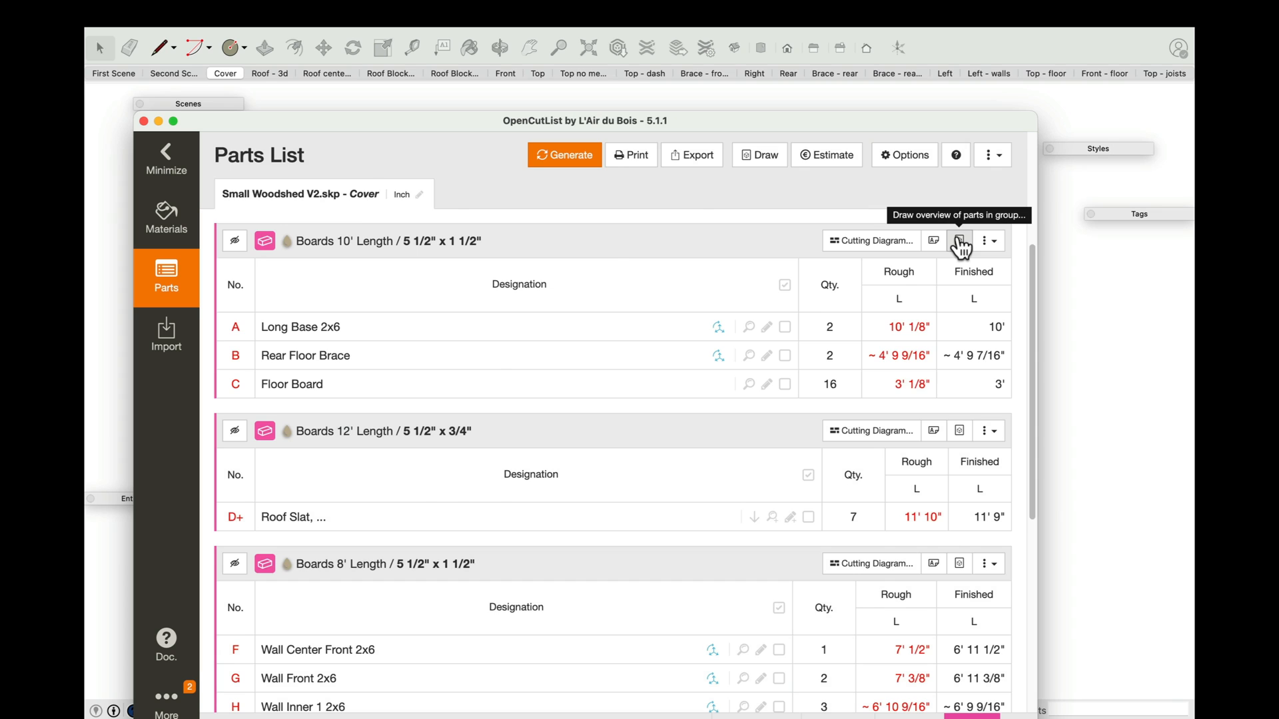
click(959, 240)
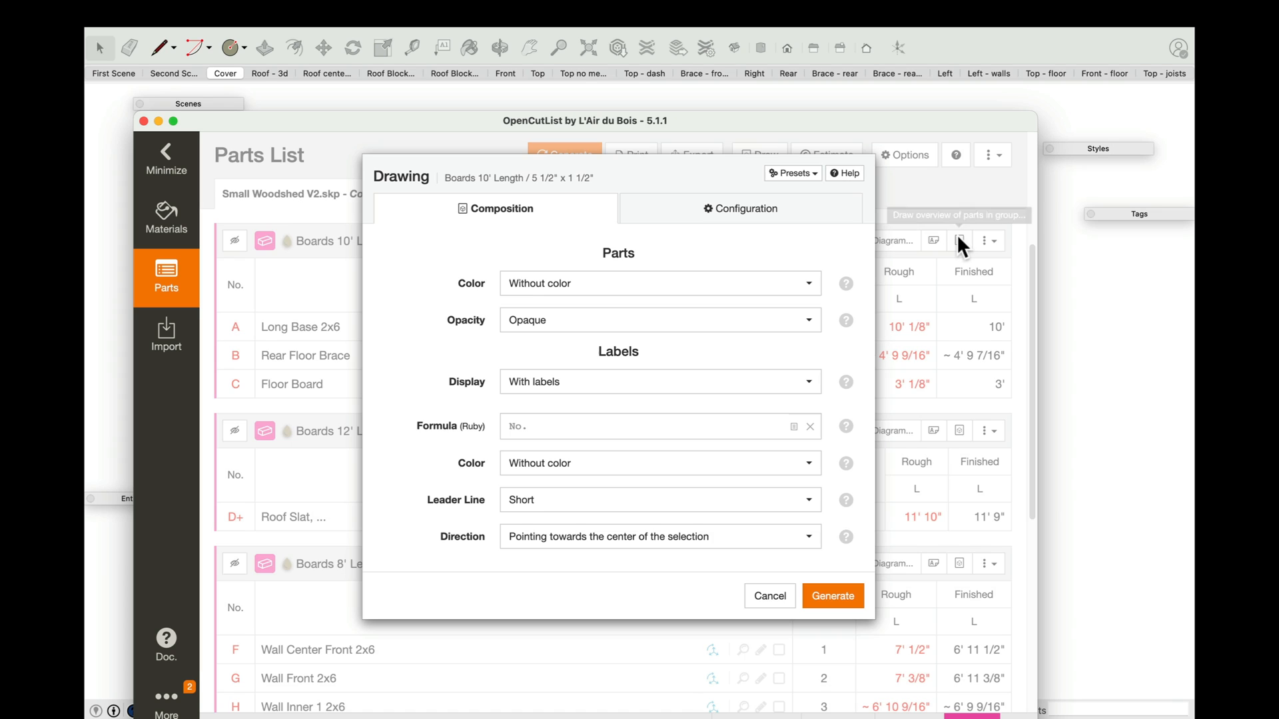
click(838, 598)
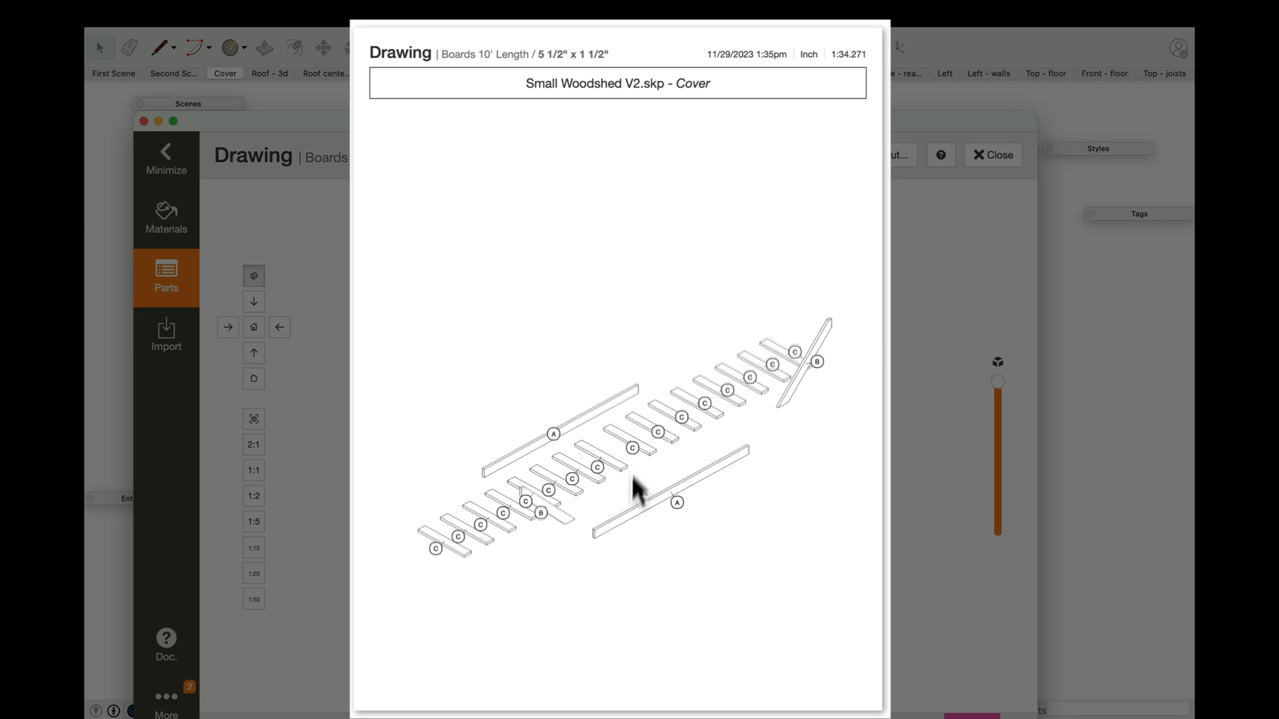
drag(790, 441, 641, 458)
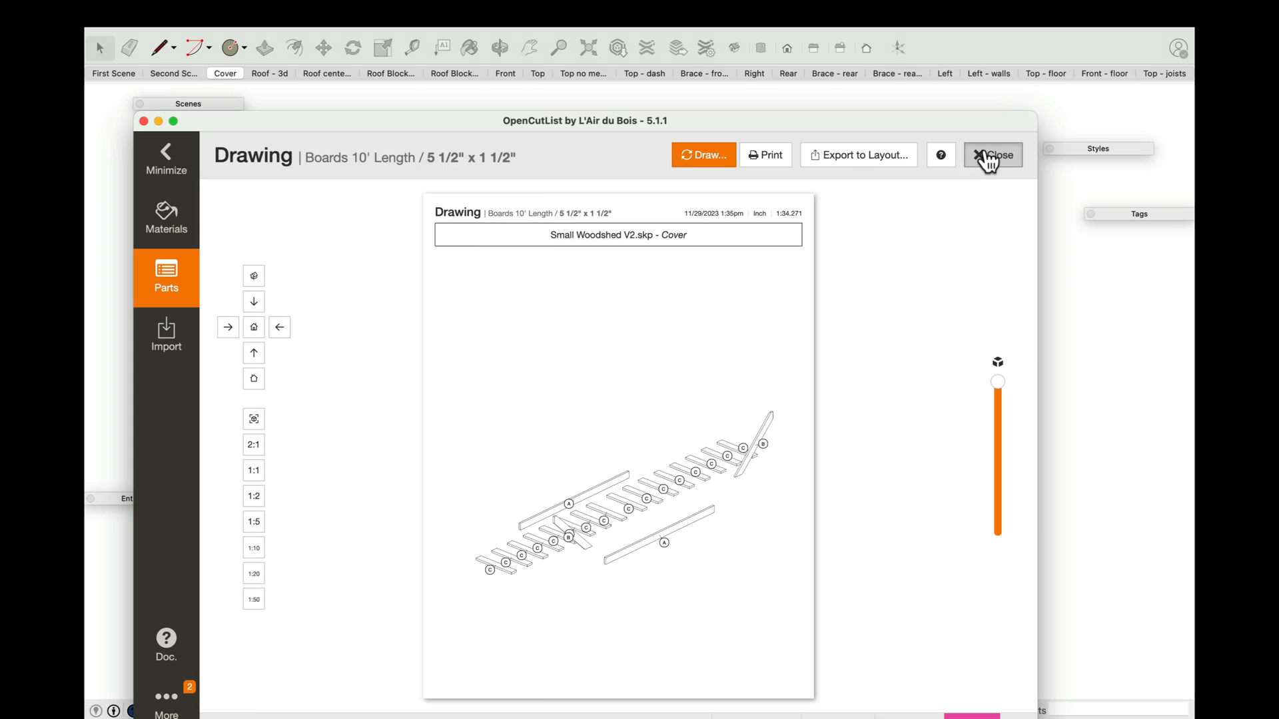
click(985, 154)
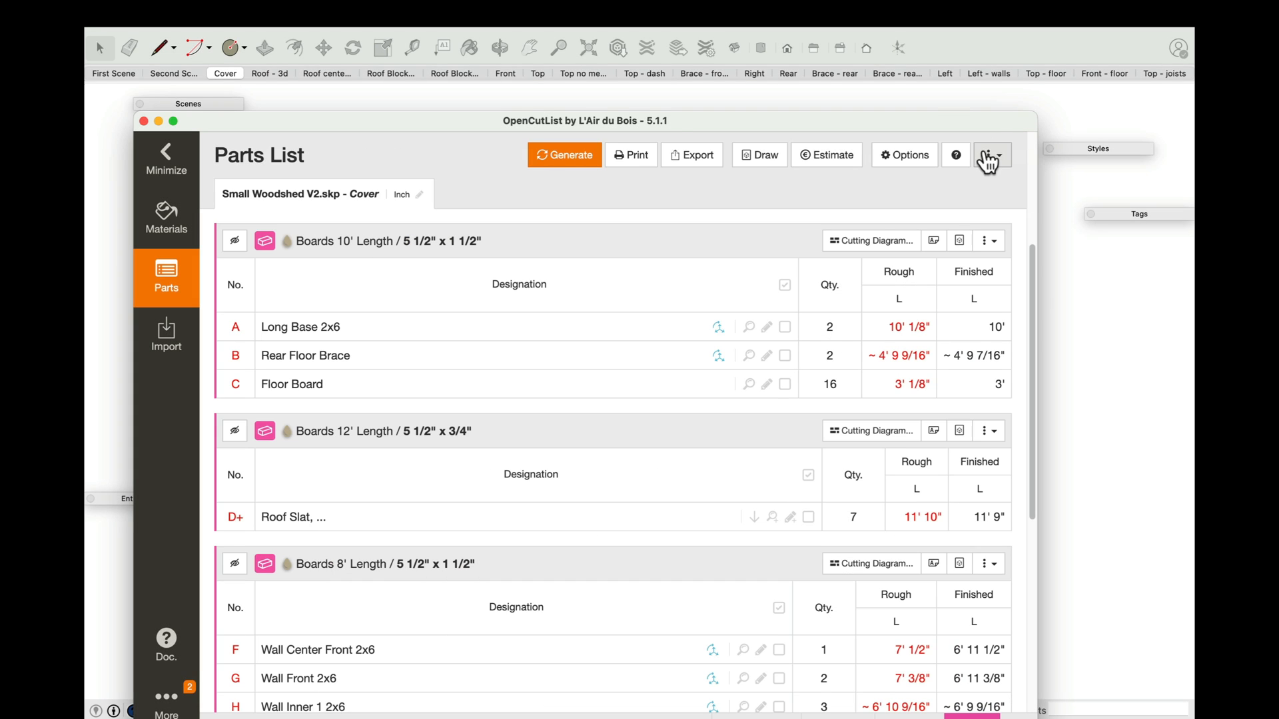
Step: Review the cutting diagrams of the Boards 12' Length and 8' Length 1 1/2" groups, highlighting the Facia and Short Base 2x6 parts in the model
click(865, 431)
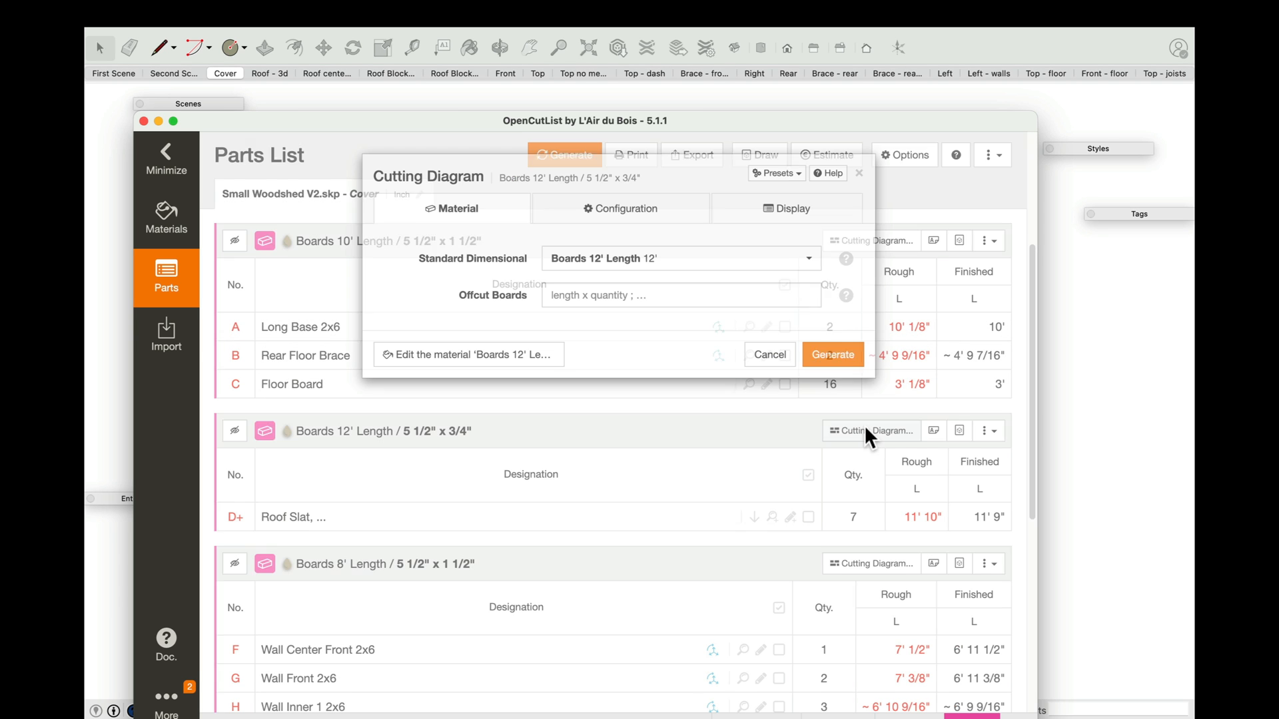
click(831, 355)
scroll(581, 377, down, 4)
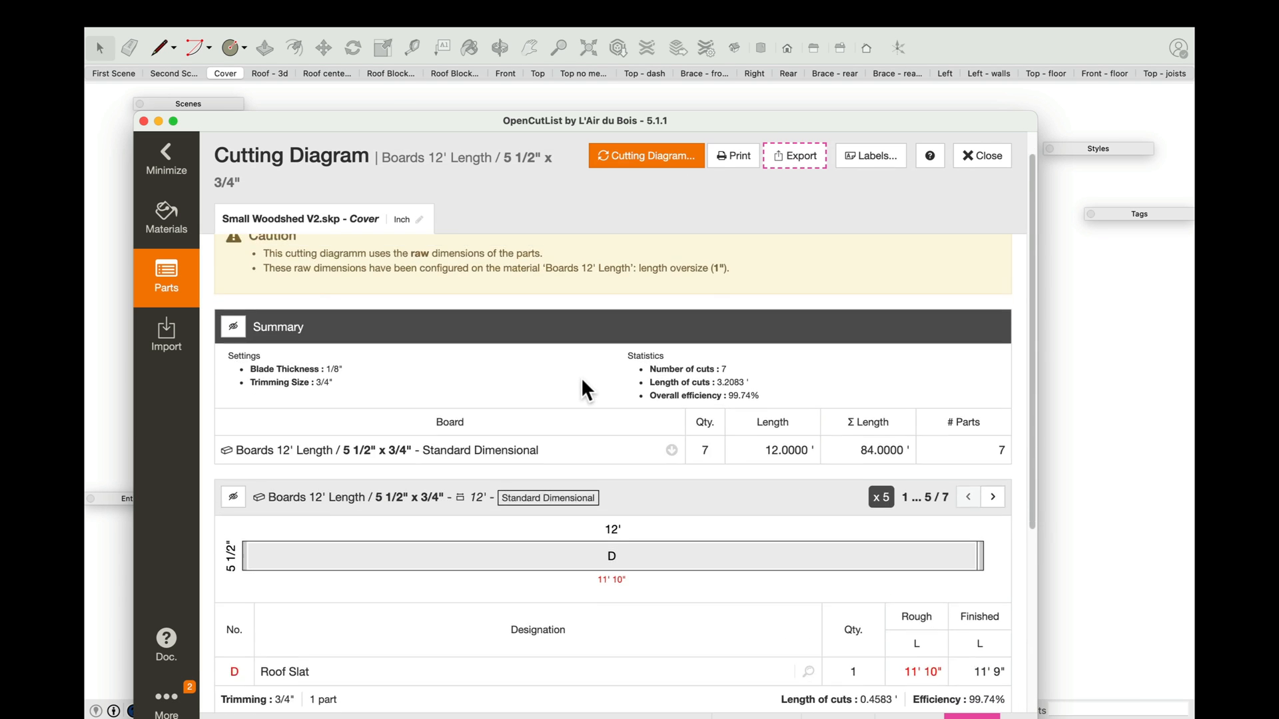
scroll(582, 377, down, 4)
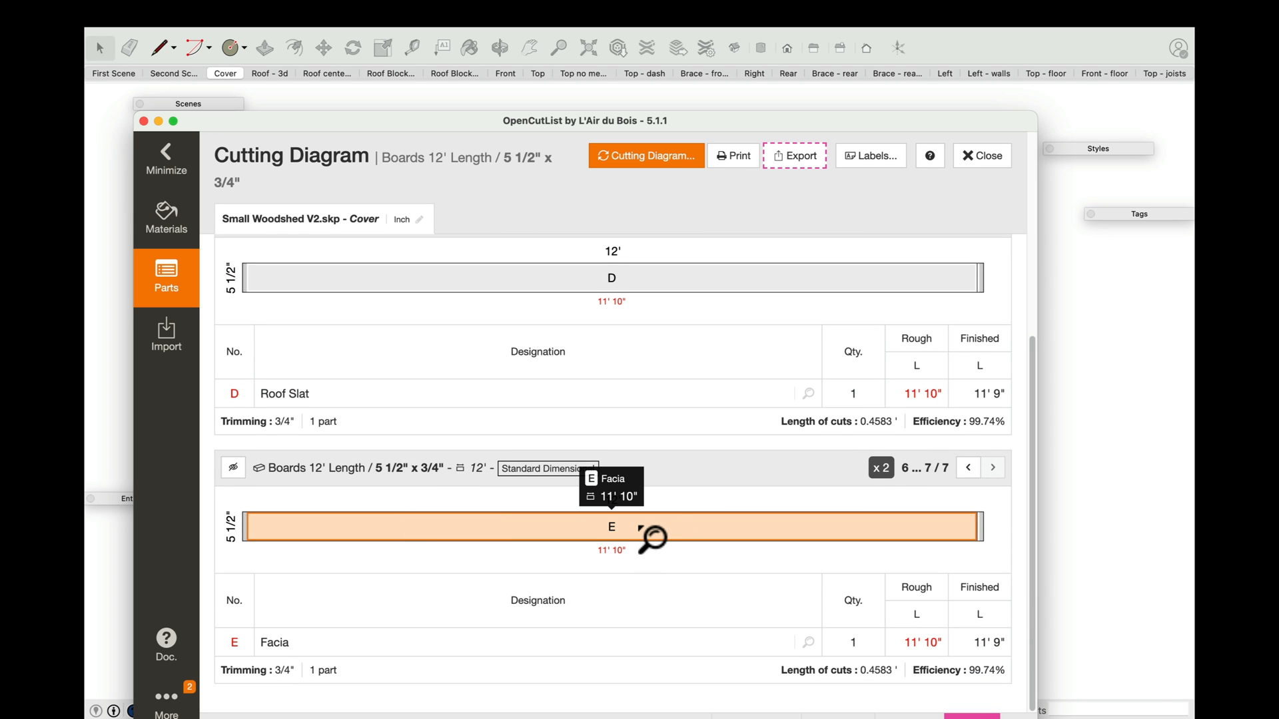
click(645, 525)
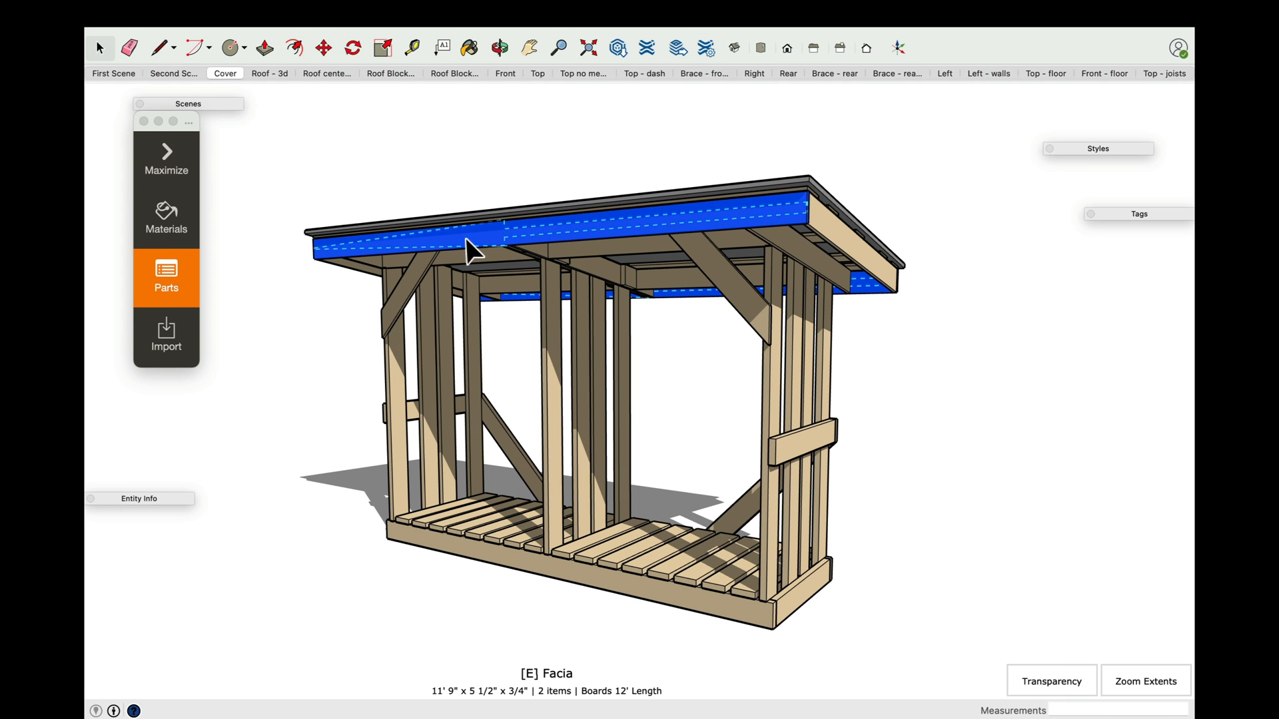
click(686, 286)
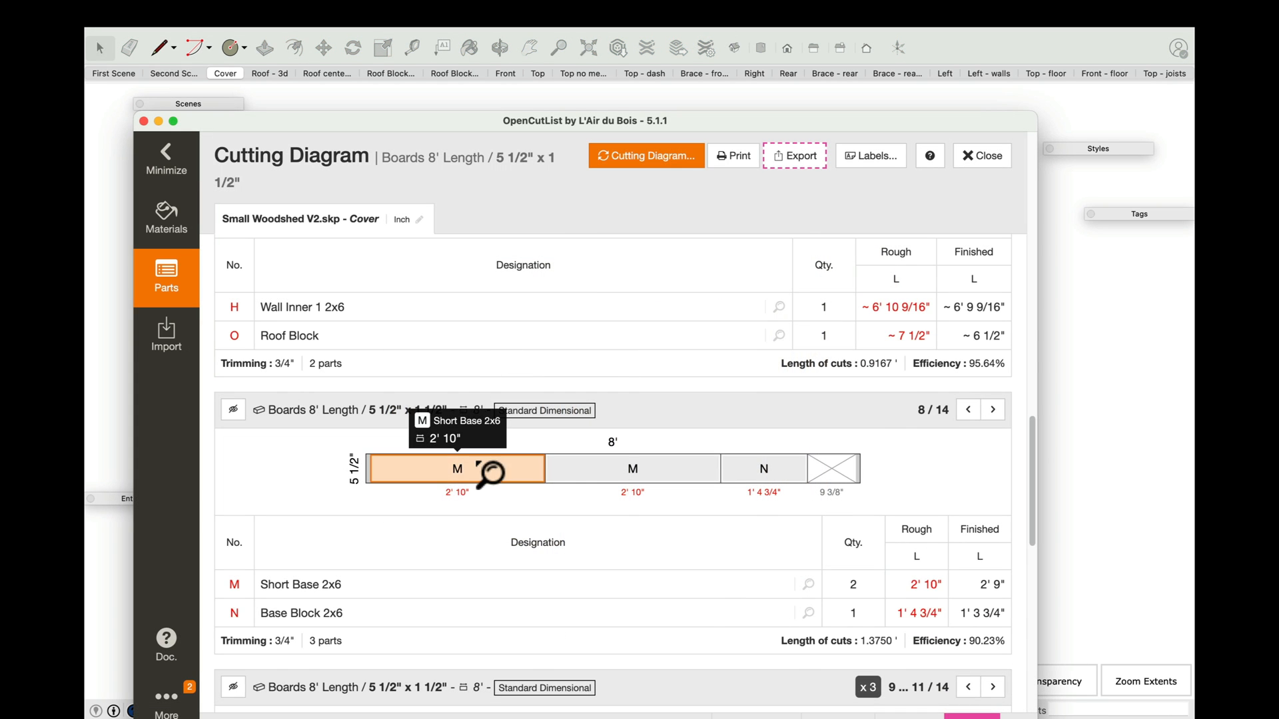
click(654, 468)
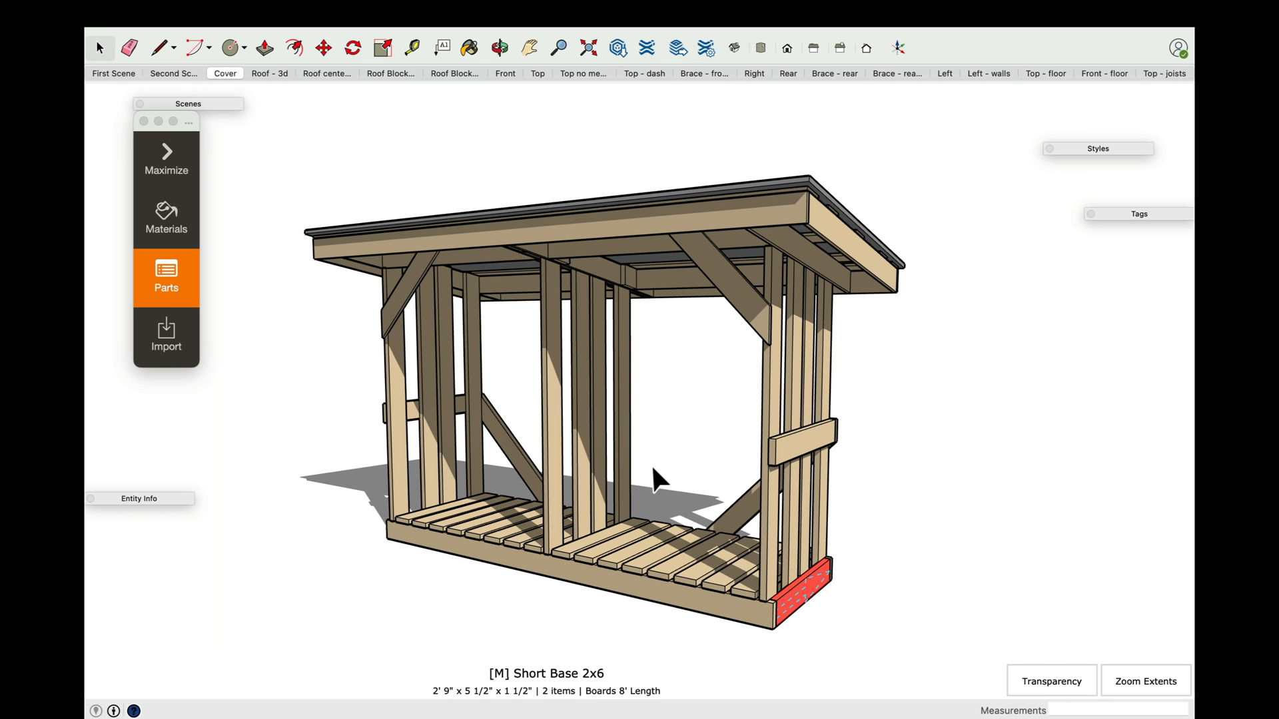
click(844, 566)
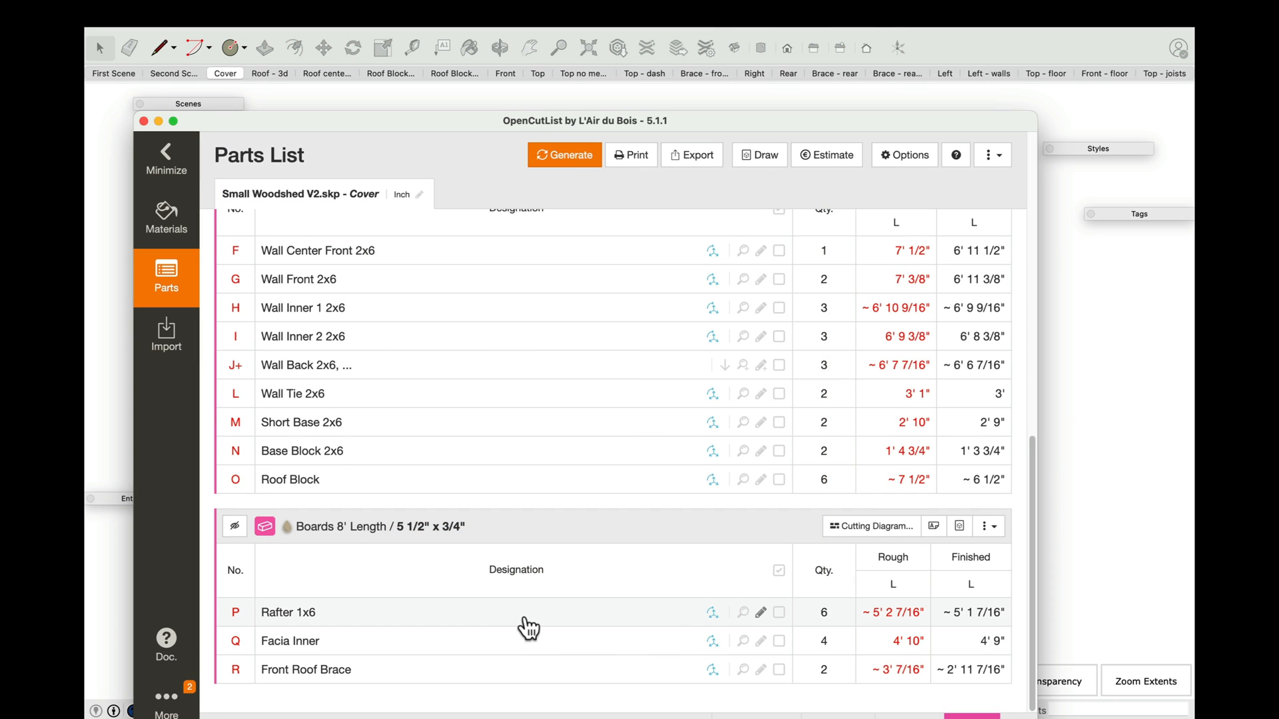
Step: Inspect the general properties of the Rafter 1x6 and Front Roof Brace parts without changing them
click(530, 624)
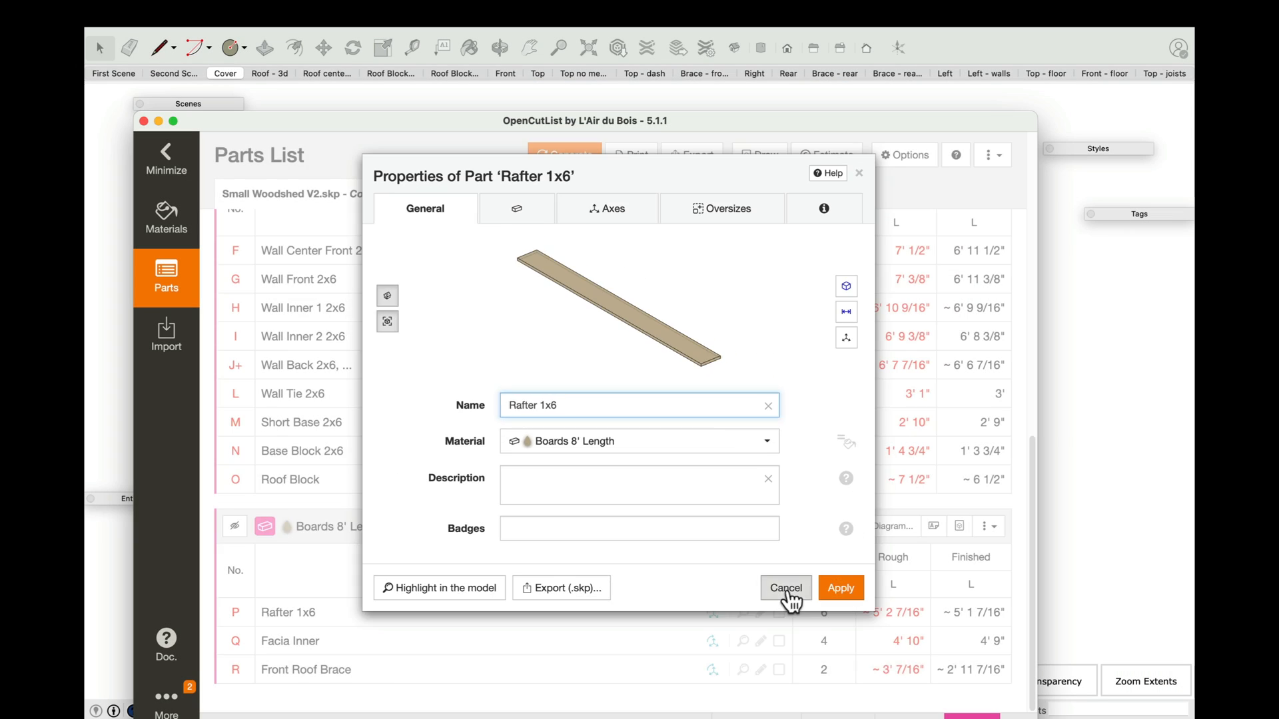
click(789, 592)
click(403, 667)
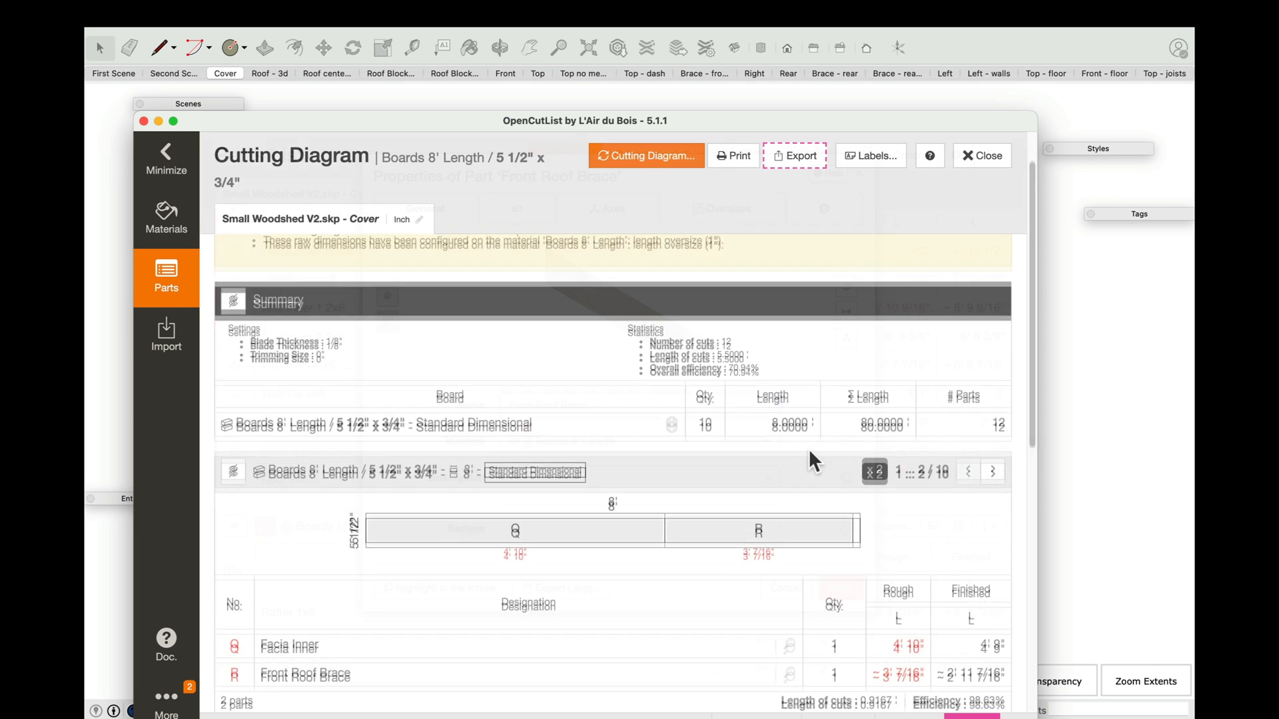
Step: Examine the Boards 8' Length 5 1/2" x 3/4" cutting diagram and preview the semicolon-separated CSV export of the parts list
scroll(813, 457, down, 2)
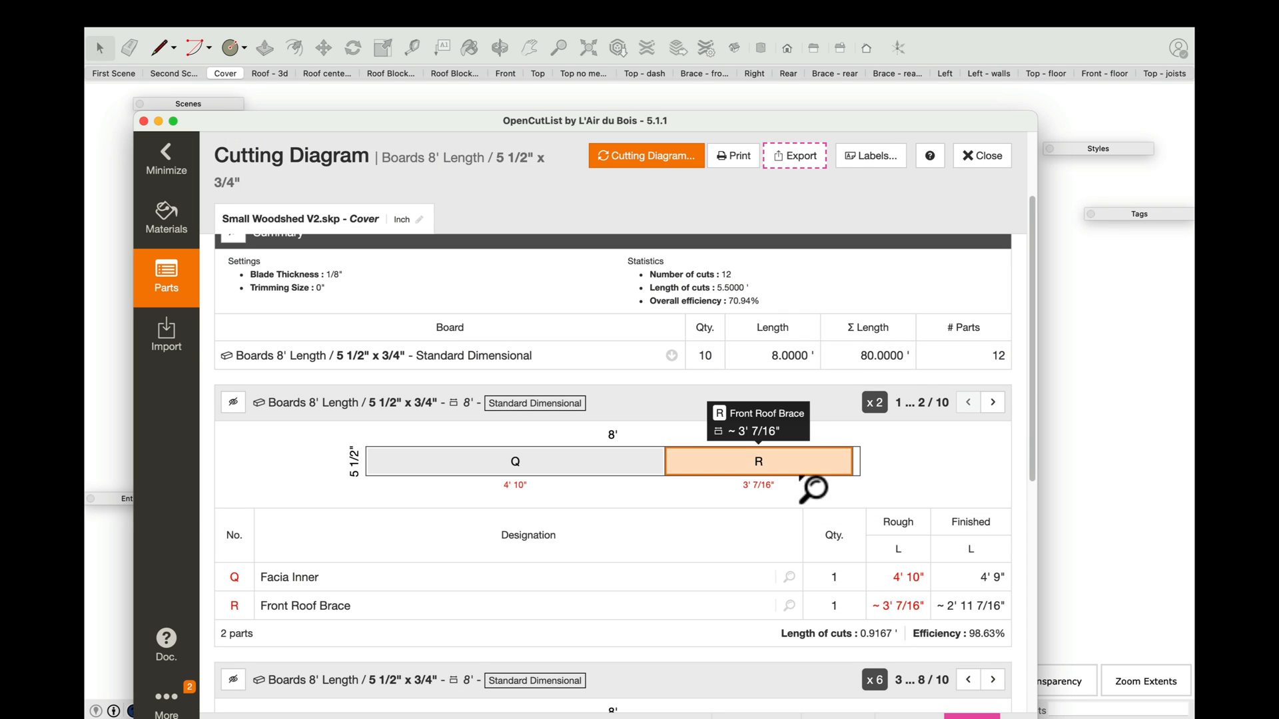
scroll(805, 480, down, 2)
scroll(797, 473, down, 2)
scroll(798, 473, up, 5)
click(694, 156)
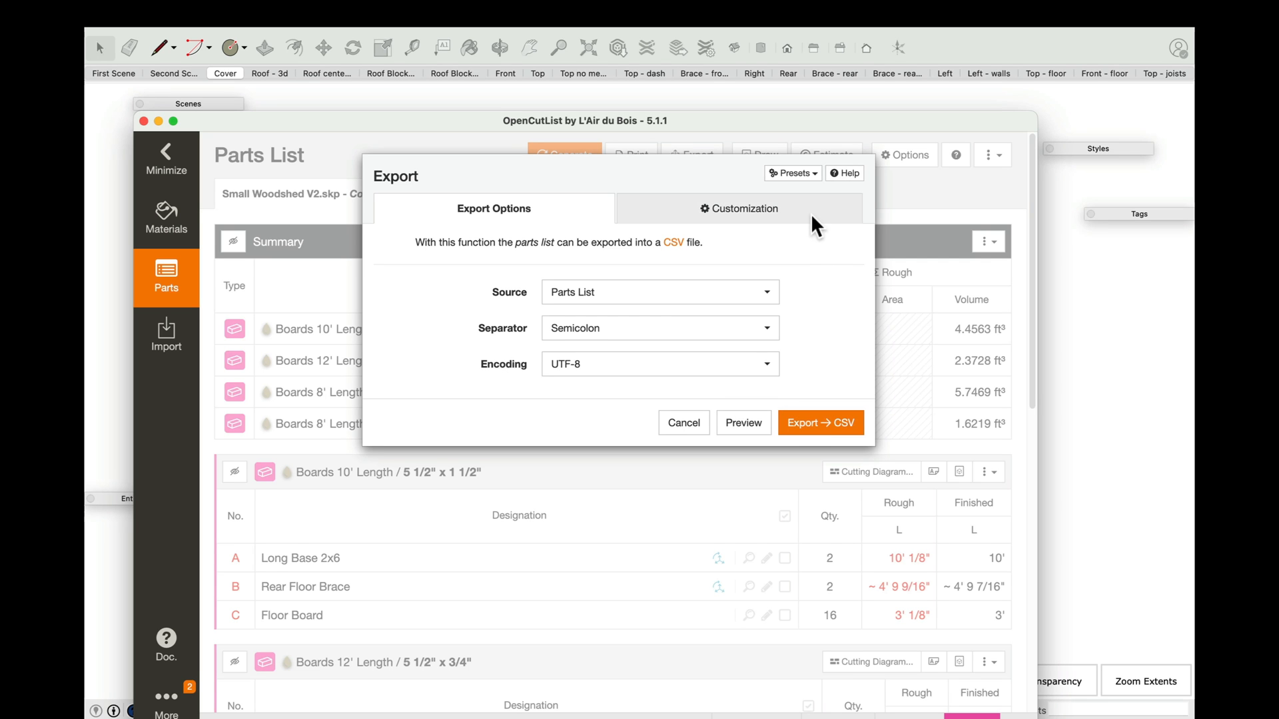
click(756, 428)
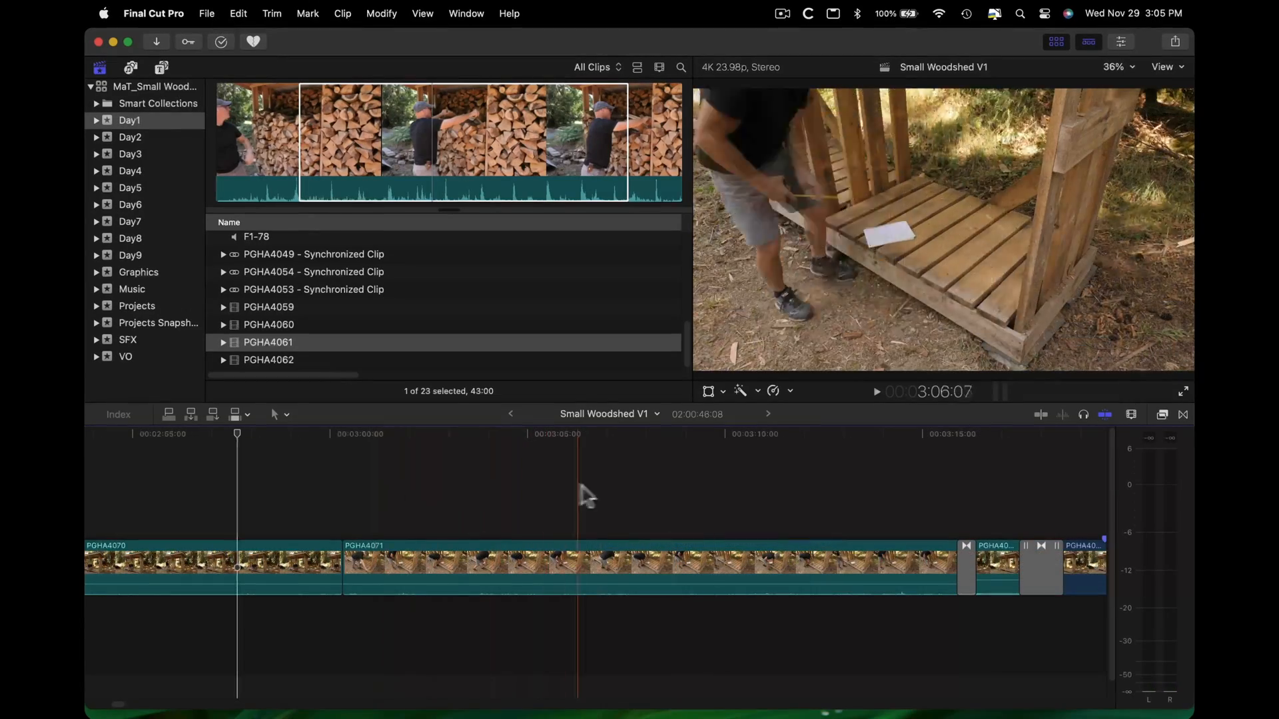
Step: In Final Cut Pro, locate the shot of the finished empty woodshed in the Small Woodshed V1 timeline and play through it
scroll(673, 493, right, 10)
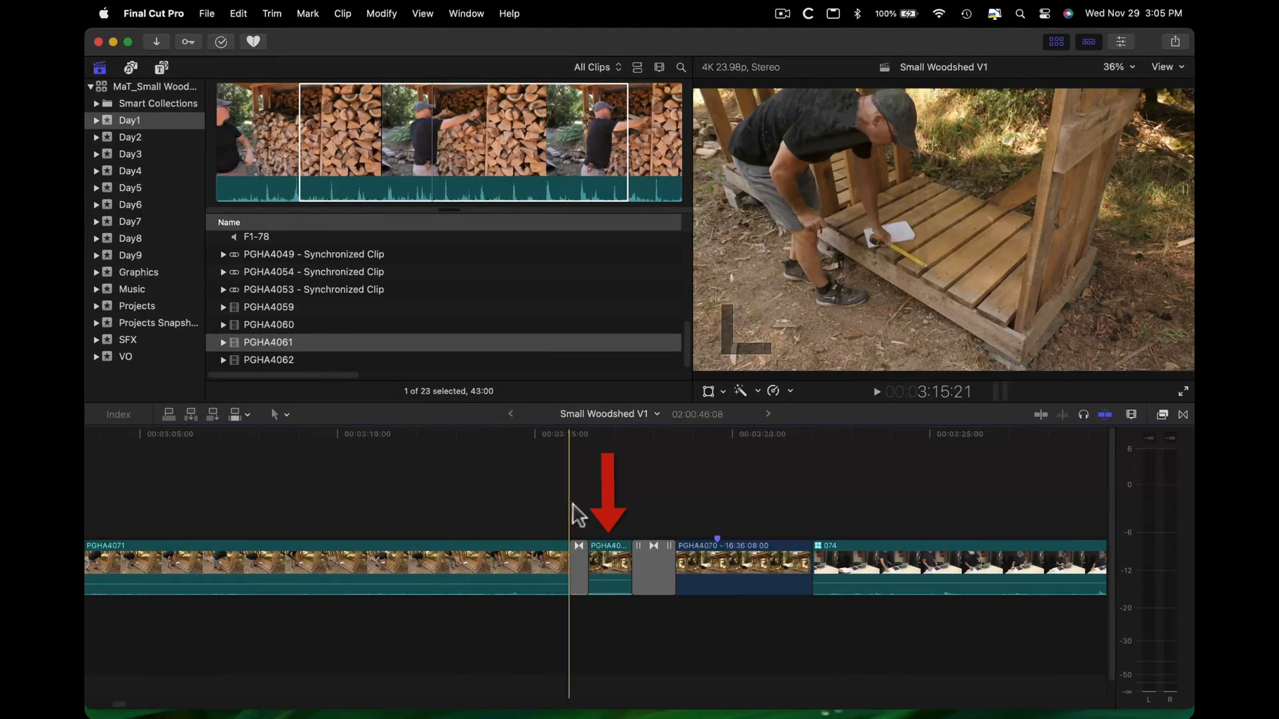
click(610, 561)
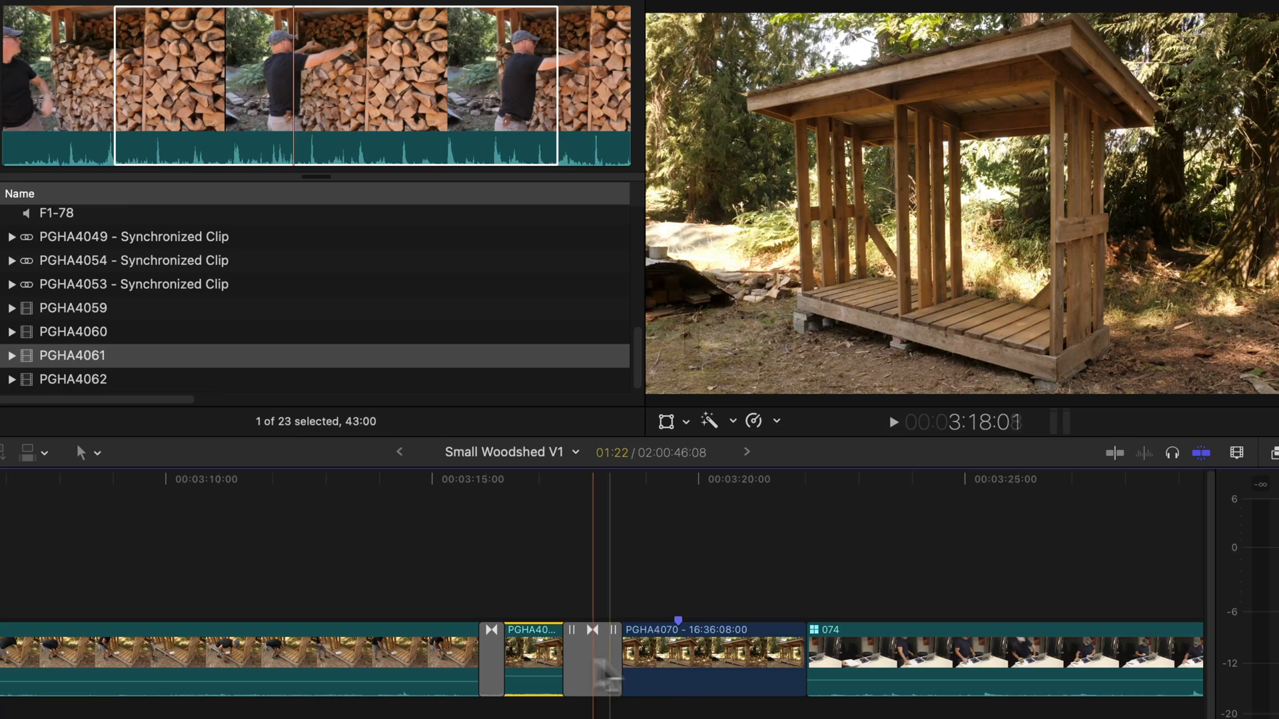
key(space)
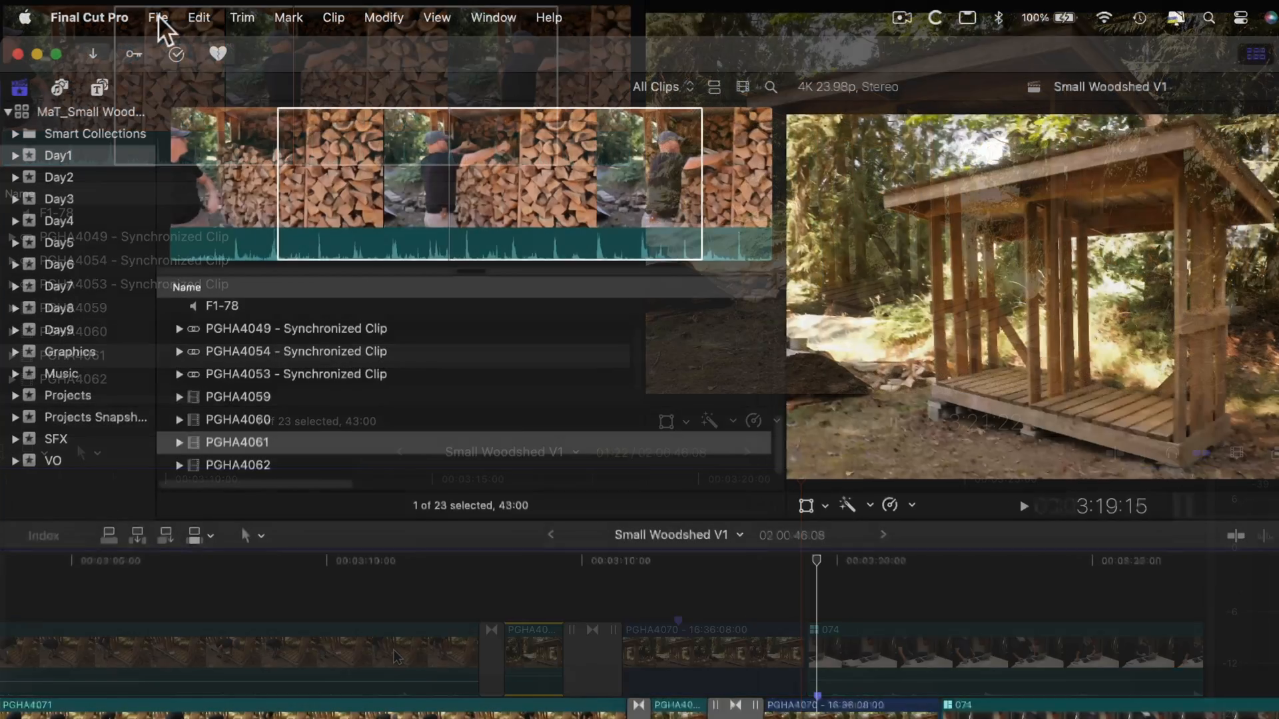
Step: Save the current frame as the still image Small Woodshed Match 1 in the Sketchup Model folder and open it in Finder
click(158, 18)
mouse_move(232, 261)
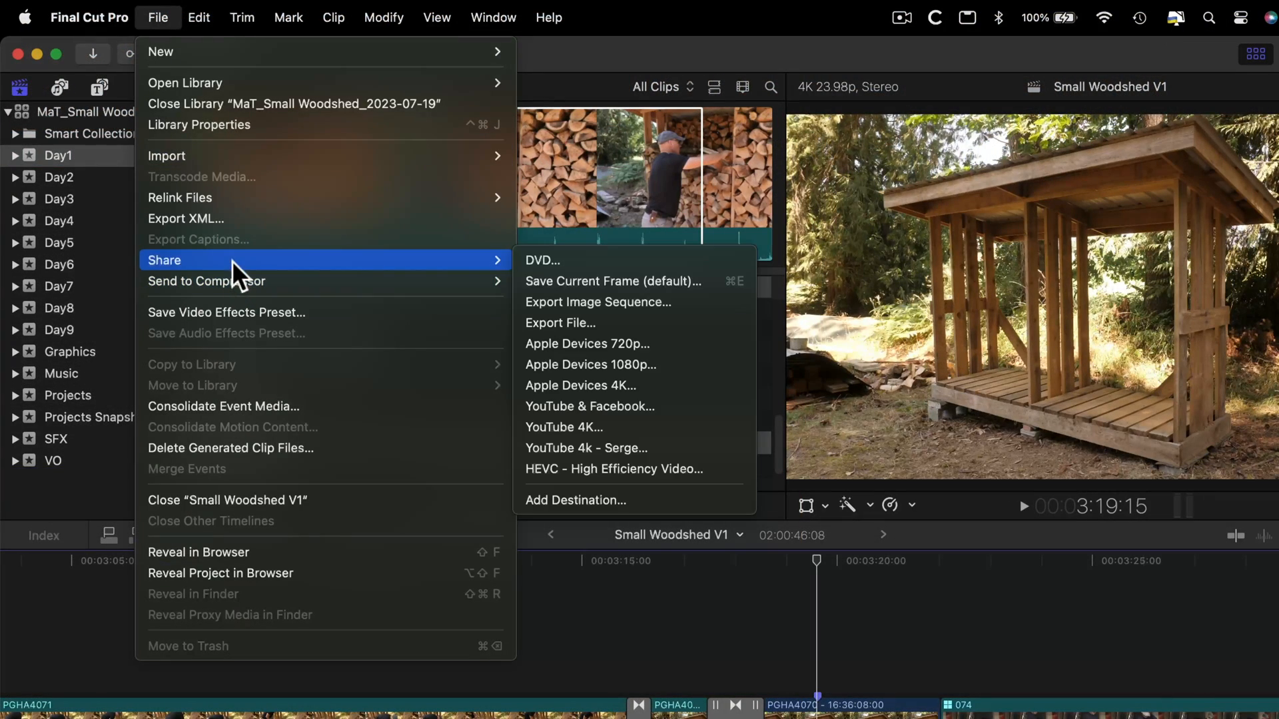
click(592, 280)
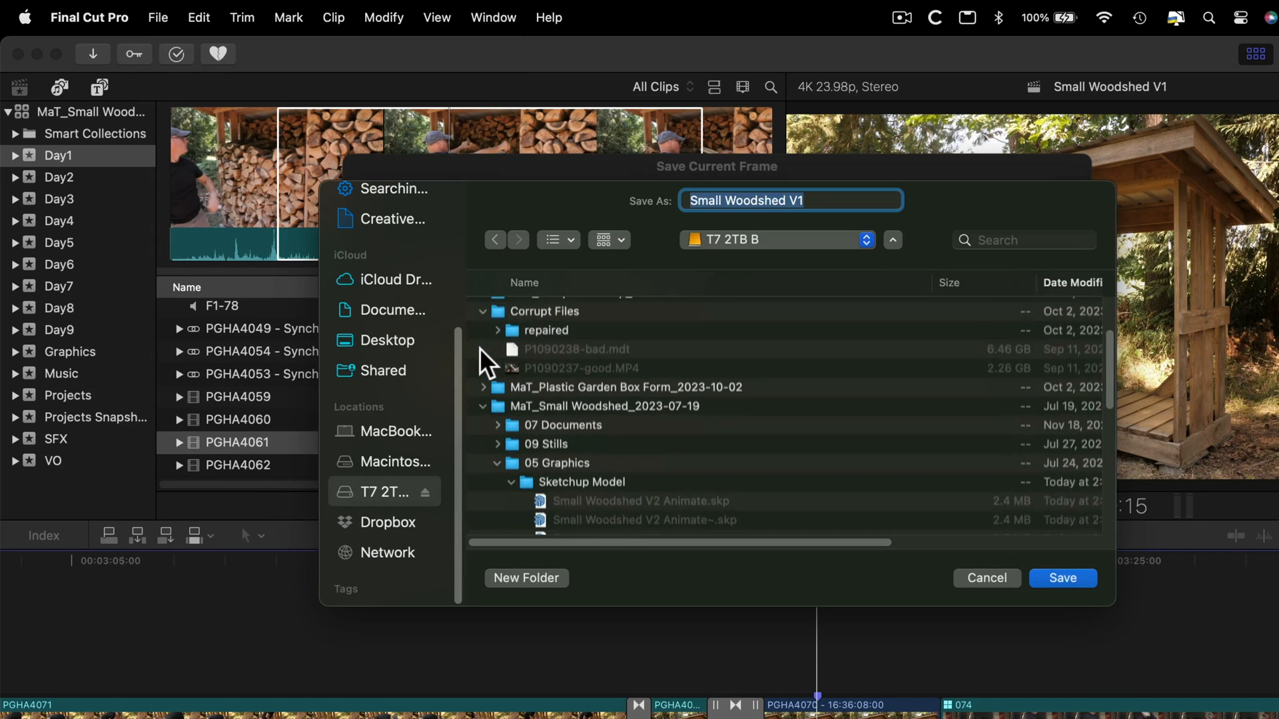
scroll(586, 407, down, 3)
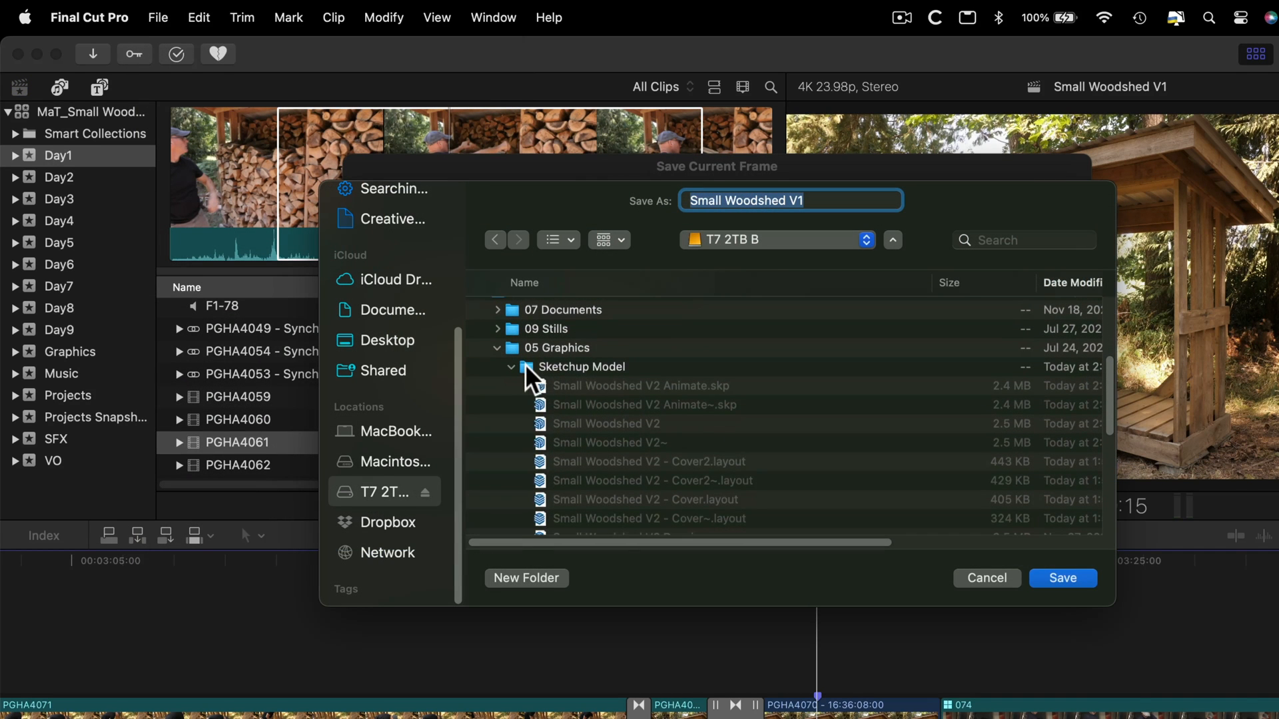
double_click(526, 366)
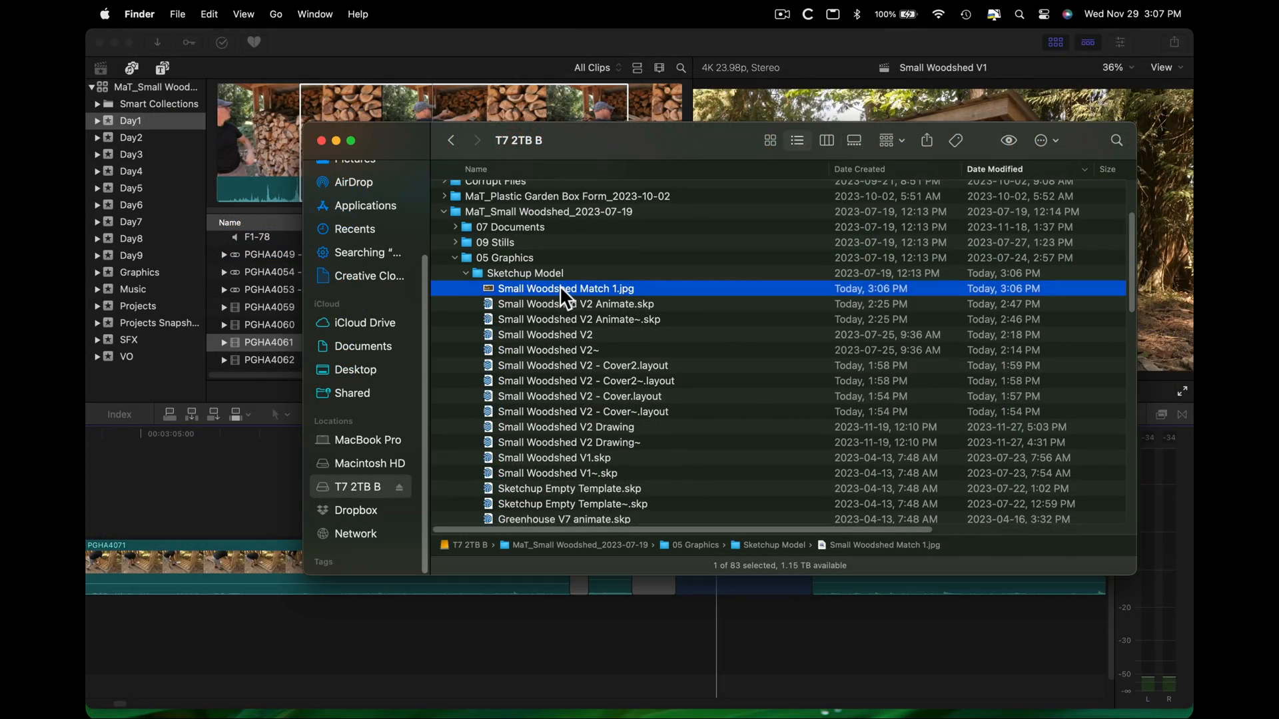
double_click(559, 288)
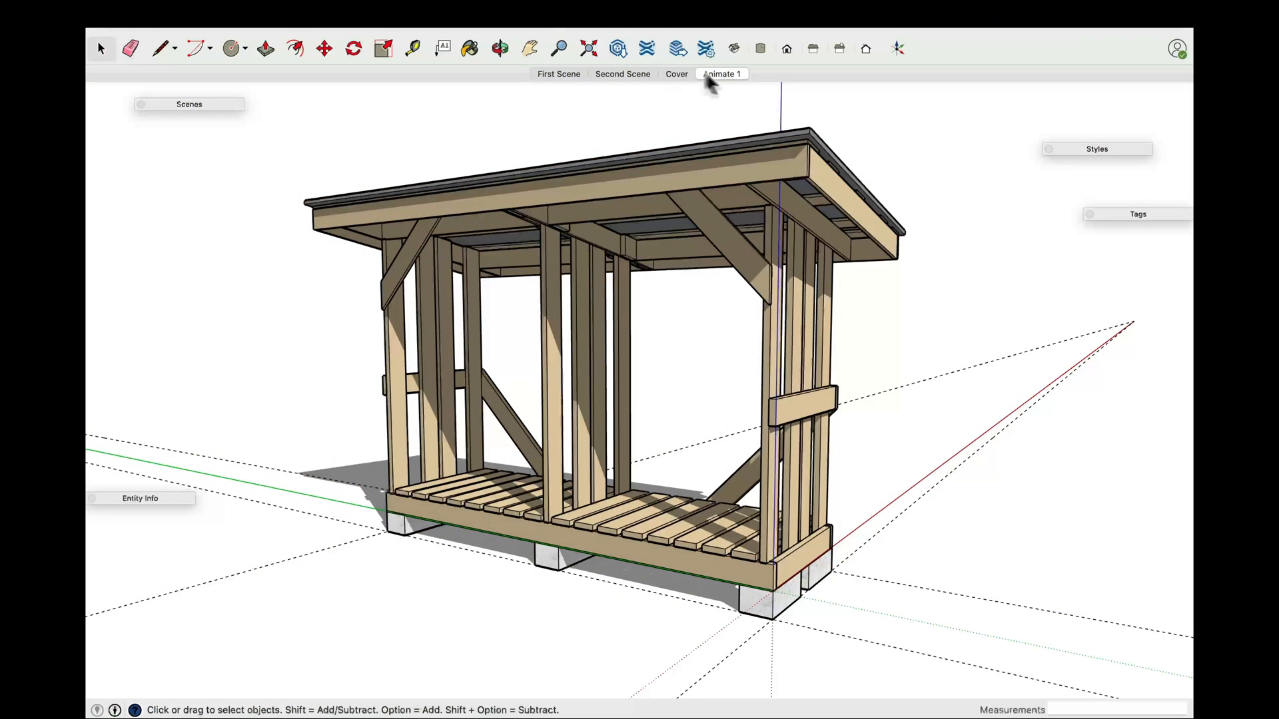
Step: In SketchUp, display the Animate 1 scene and start a new photo match with Small Woodshed Match 1.jpg
click(676, 74)
click(717, 71)
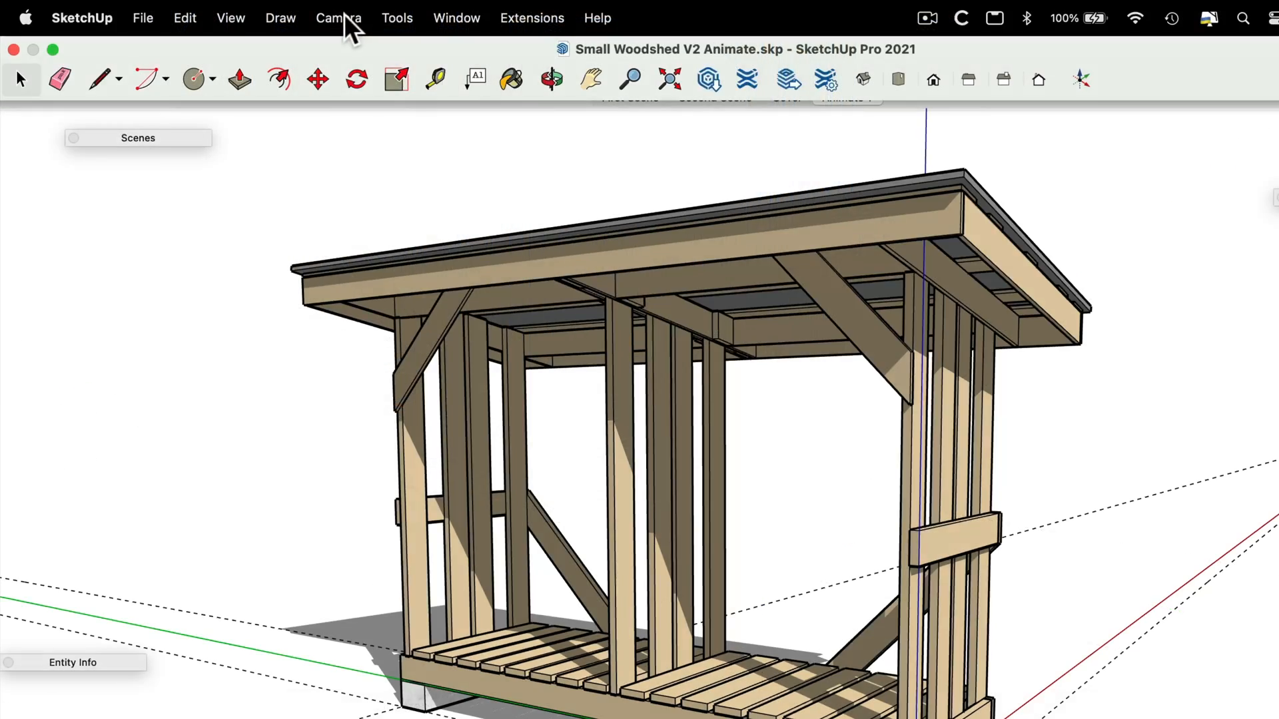
click(338, 18)
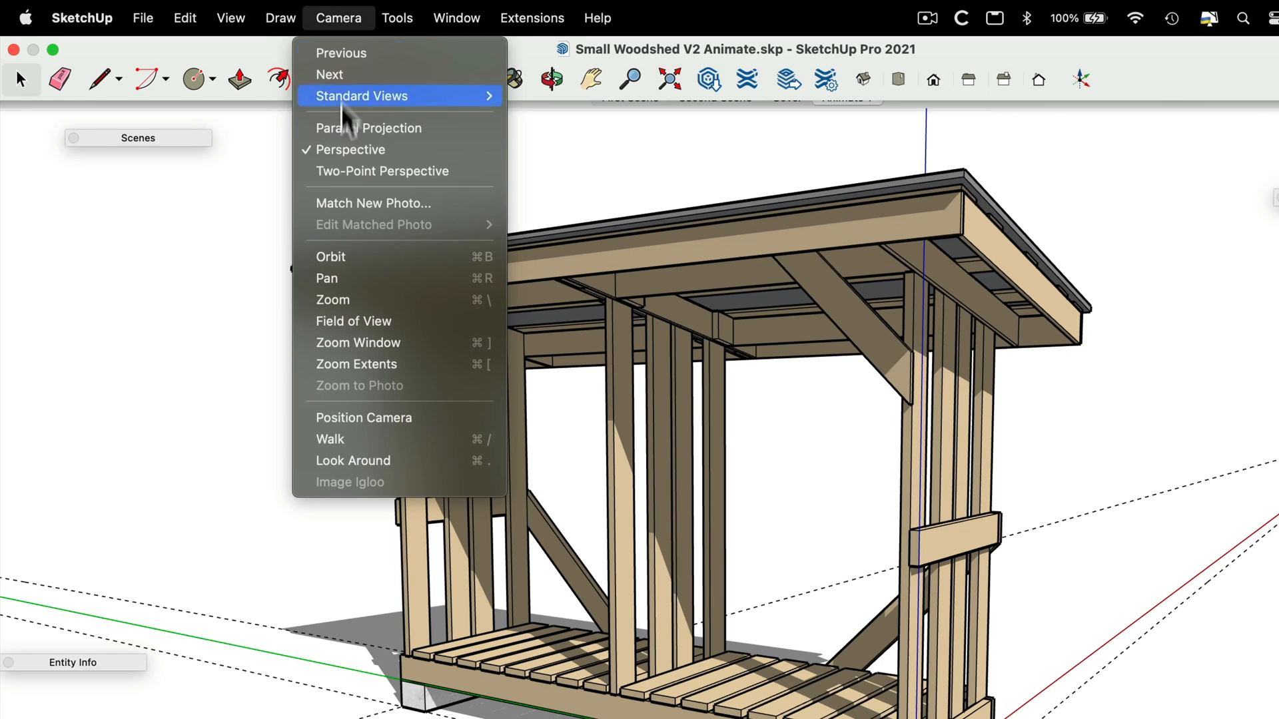
click(384, 202)
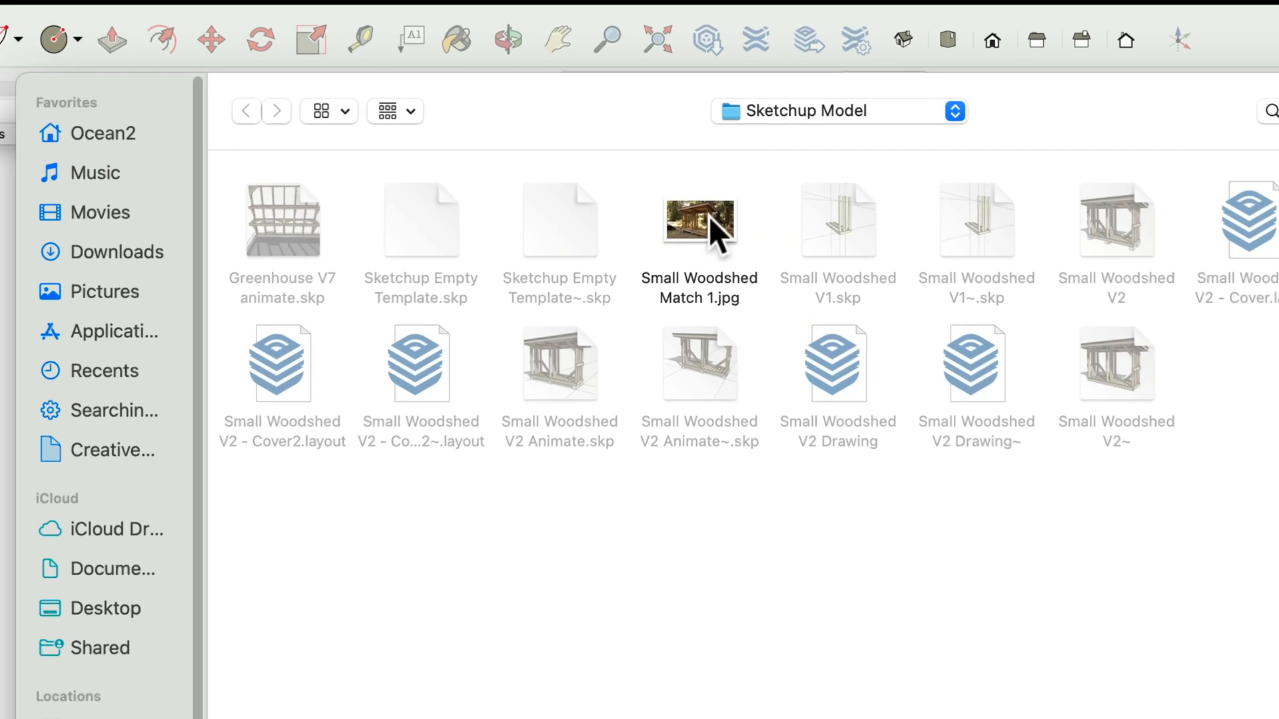
click(710, 216)
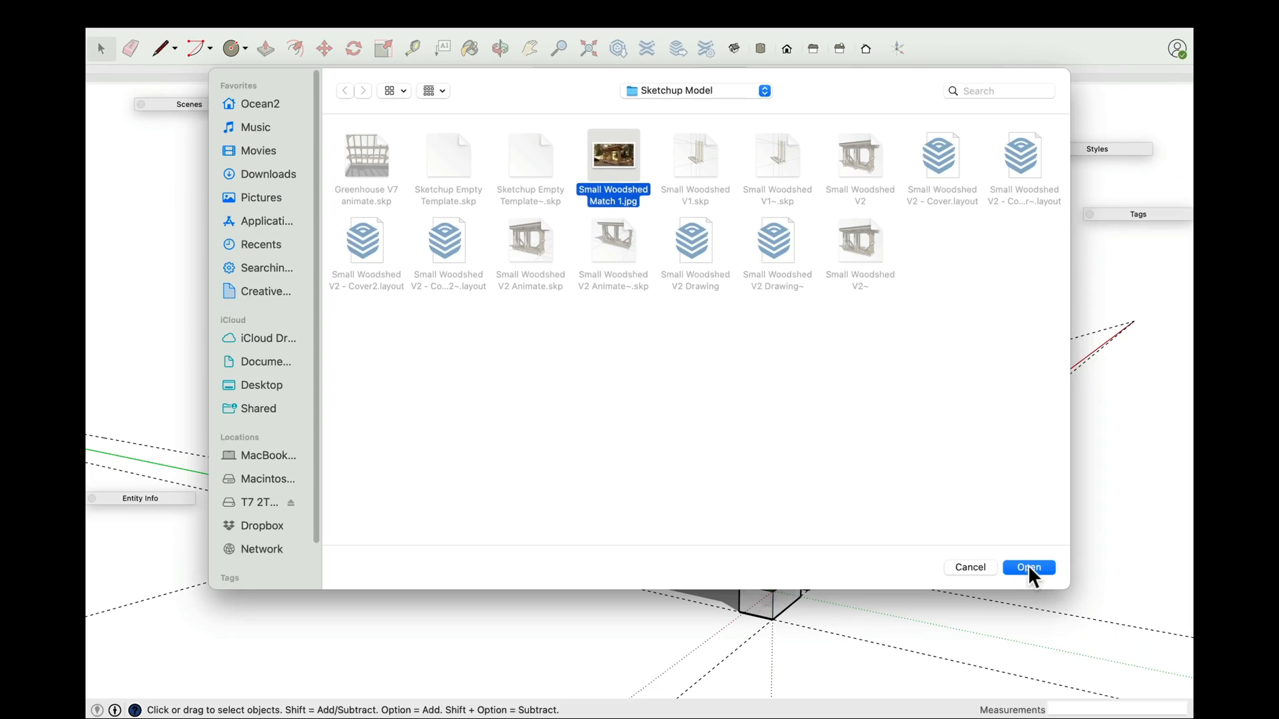
click(1029, 567)
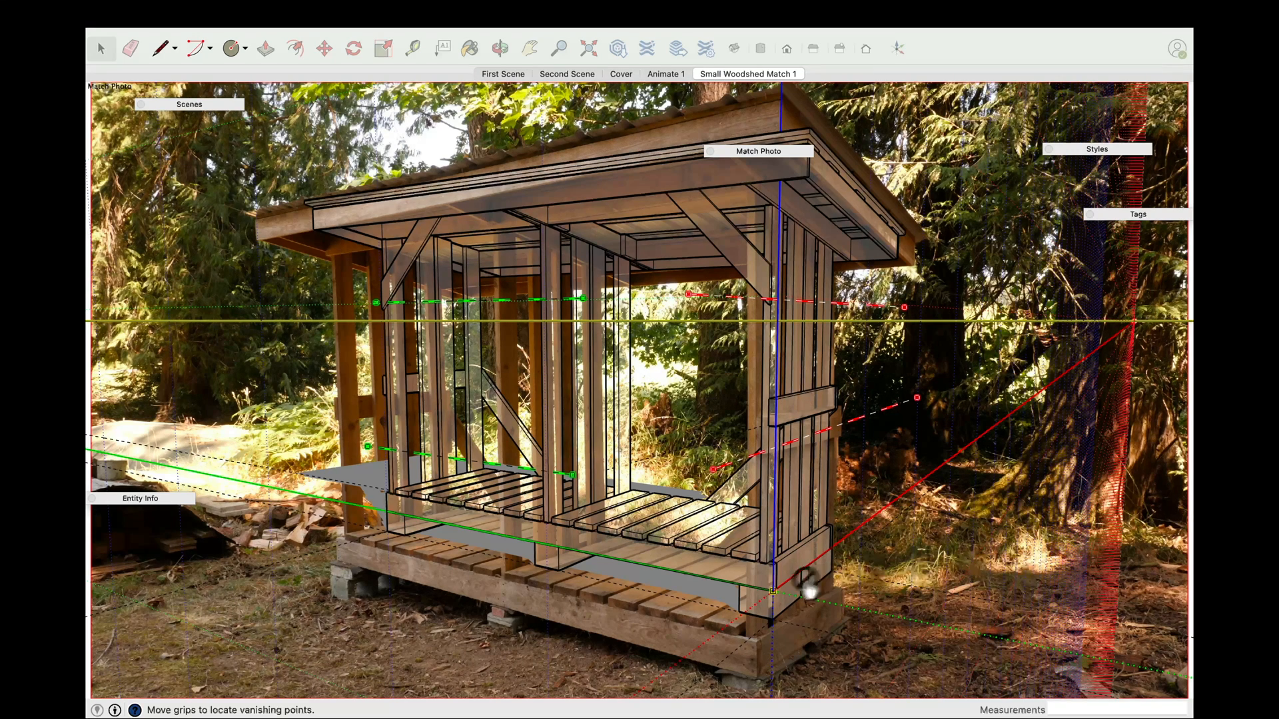
Step: Anchor the photo match at the shed's near bottom corner and align the green axis bars with the front base beam and roof fascia
drag(776, 599, 760, 681)
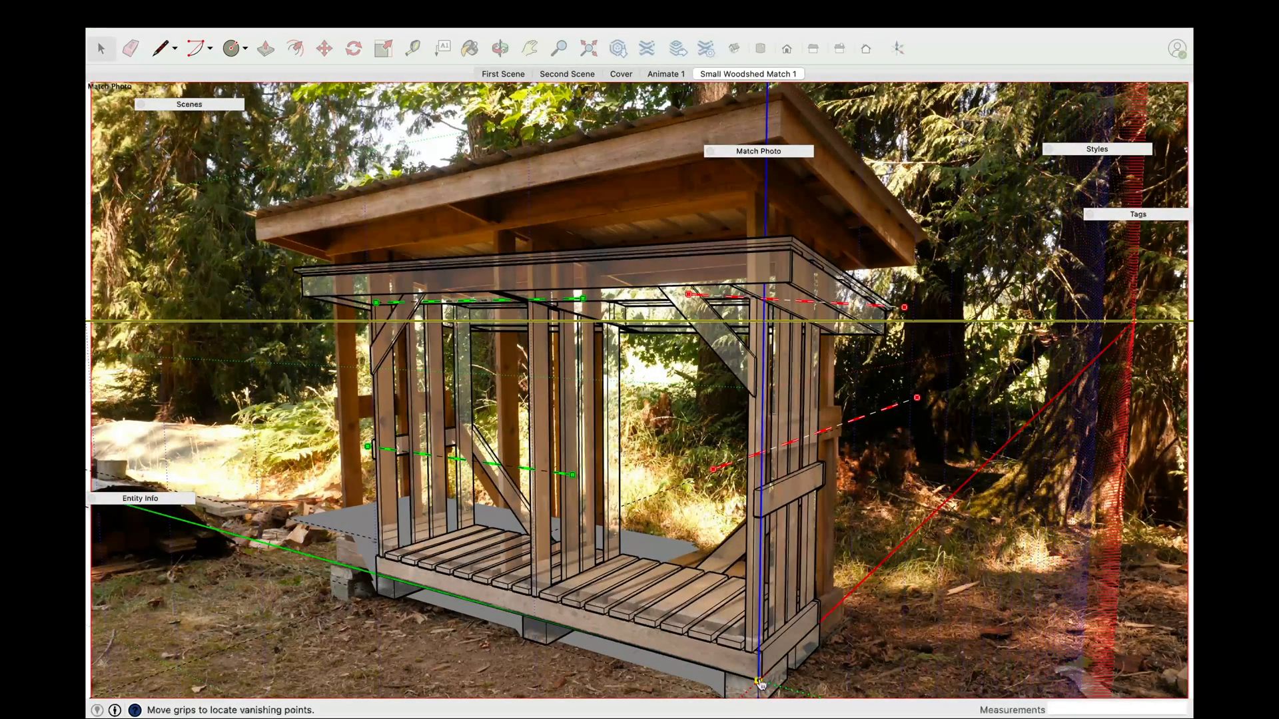
drag(764, 390, 747, 312)
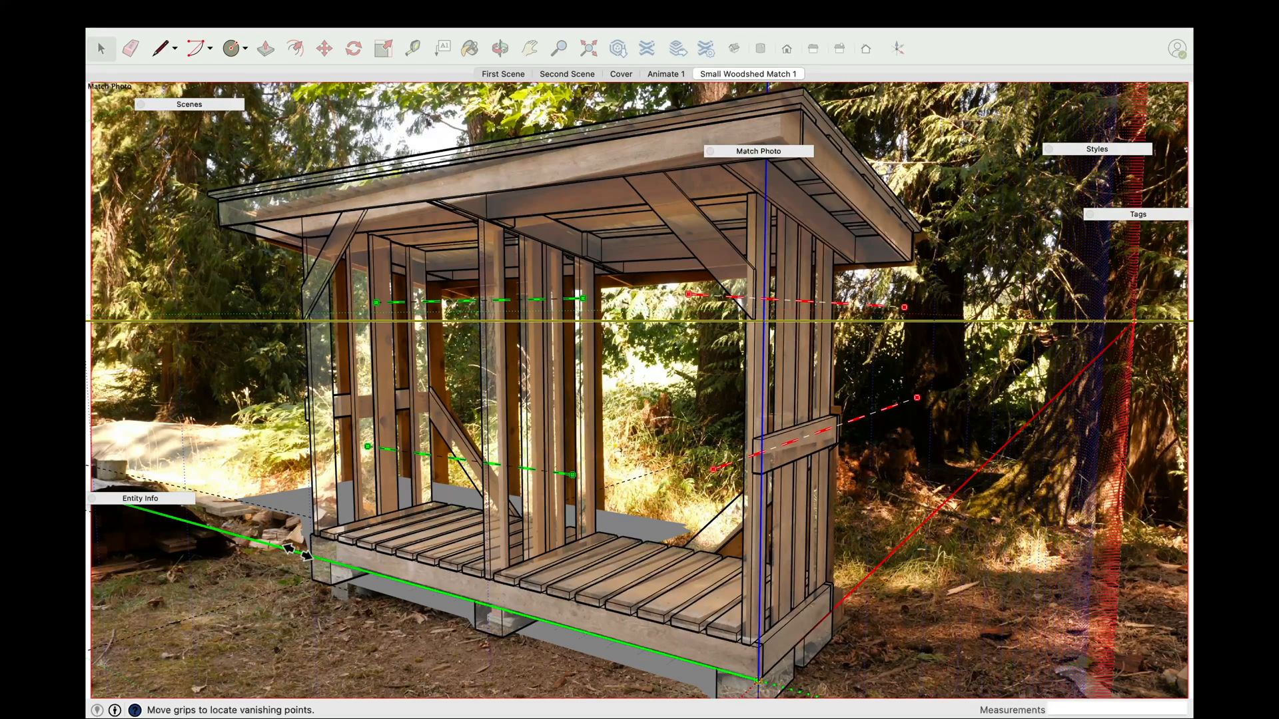
drag(496, 466, 553, 566)
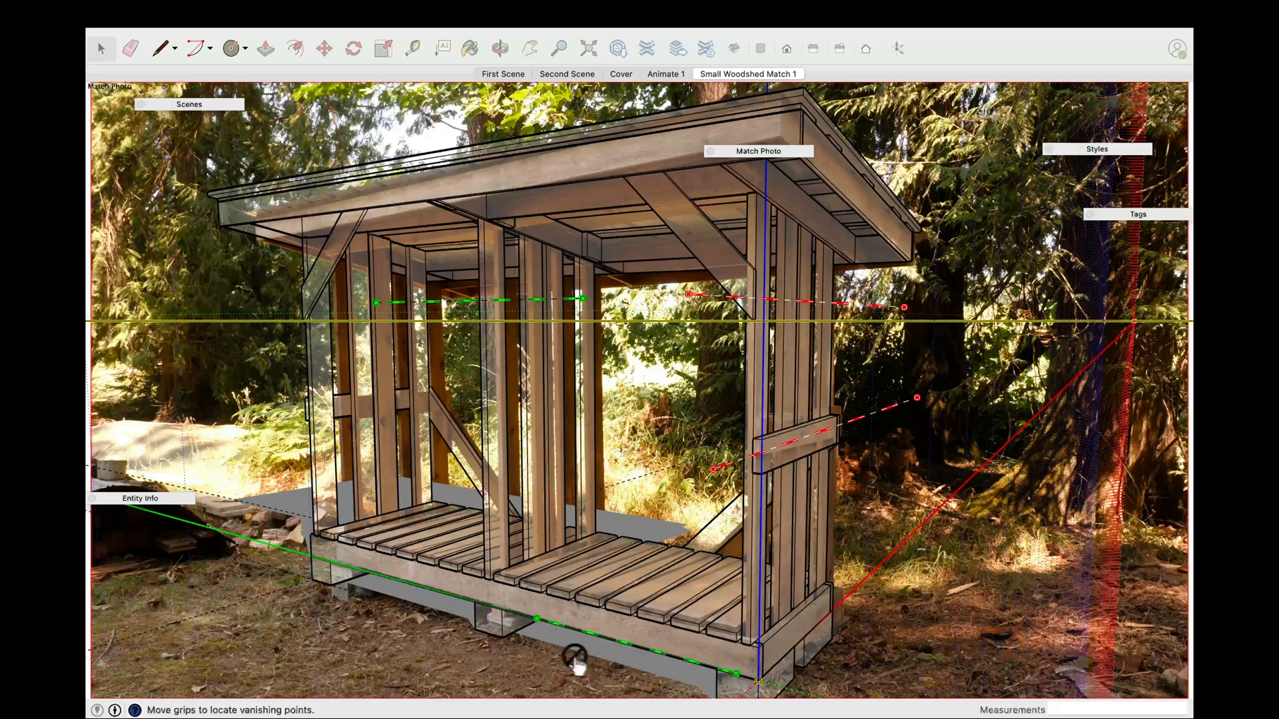
drag(538, 622, 348, 564)
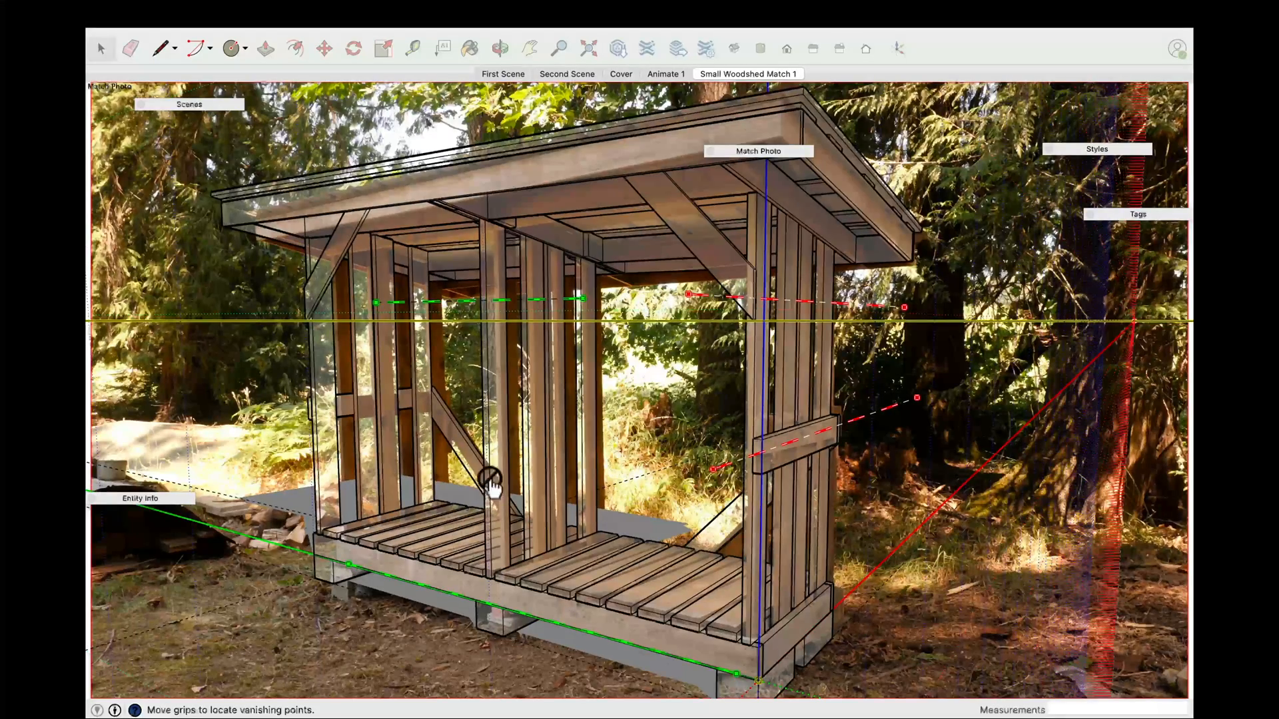
drag(541, 310, 643, 160)
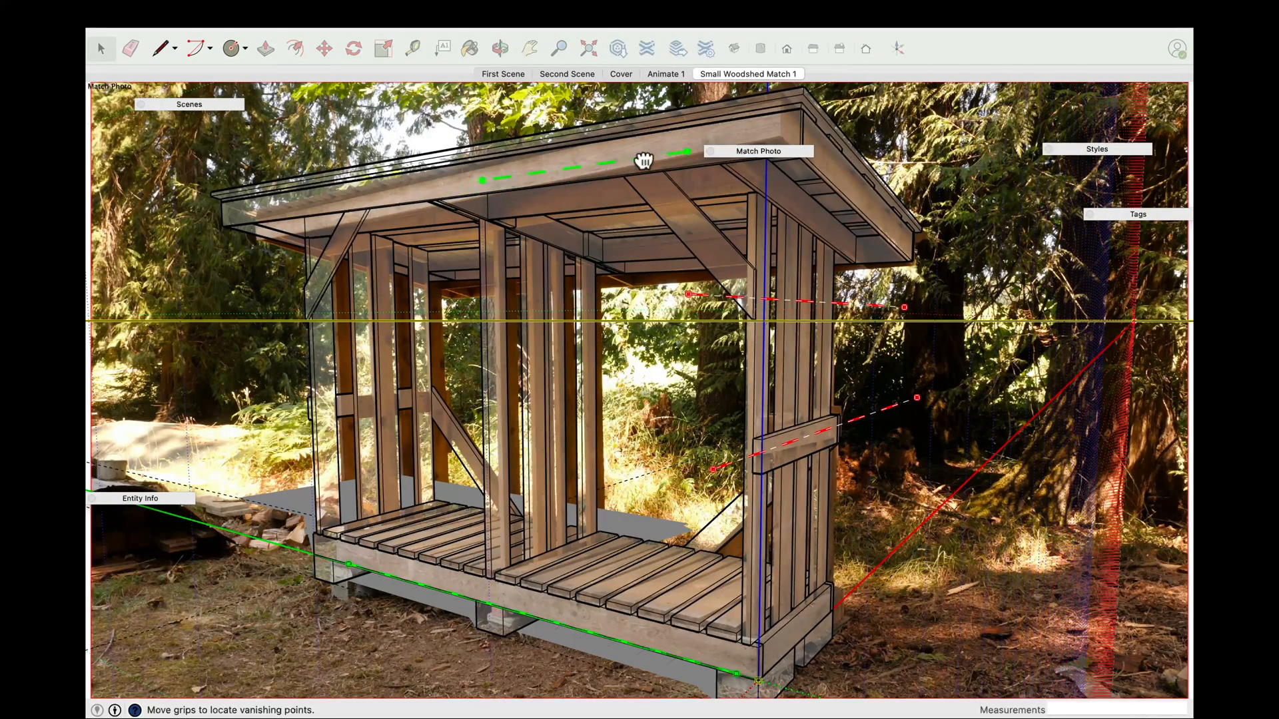
drag(487, 182, 317, 228)
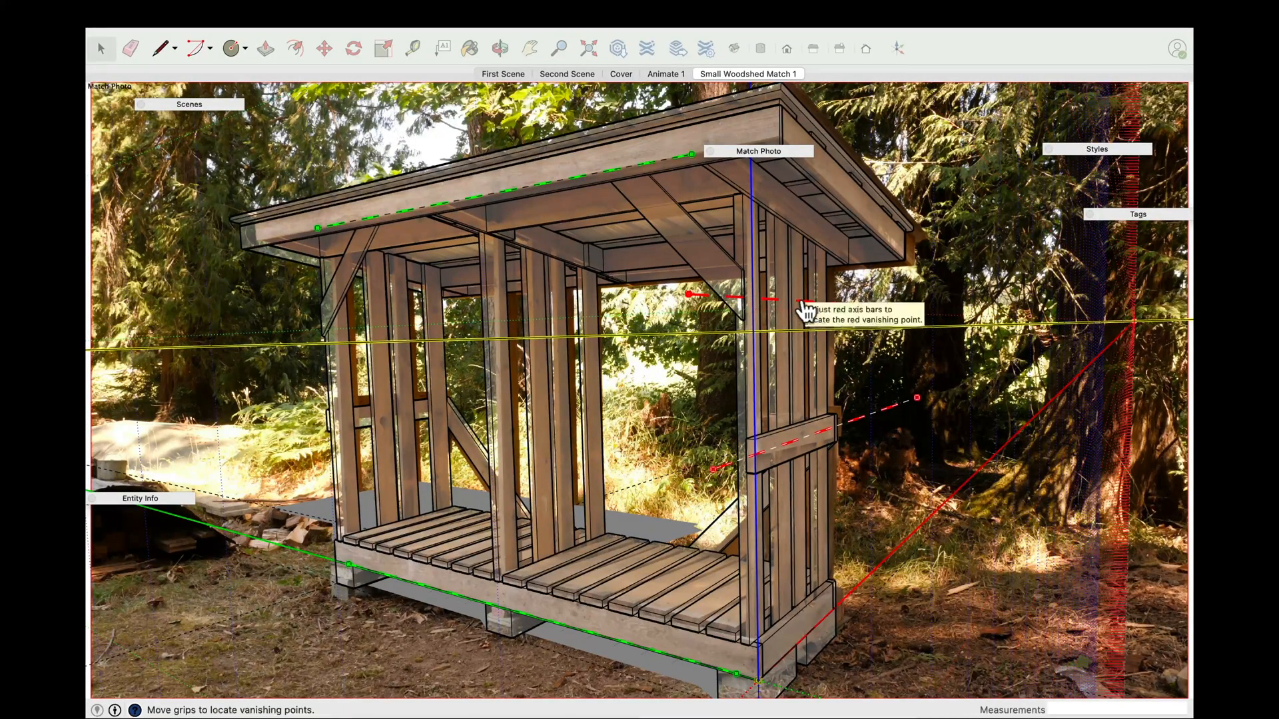
Step: Align the red axis bars with the shed's side rail and side base beam, fine-tune the fit and finish the photo match
drag(804, 303, 873, 208)
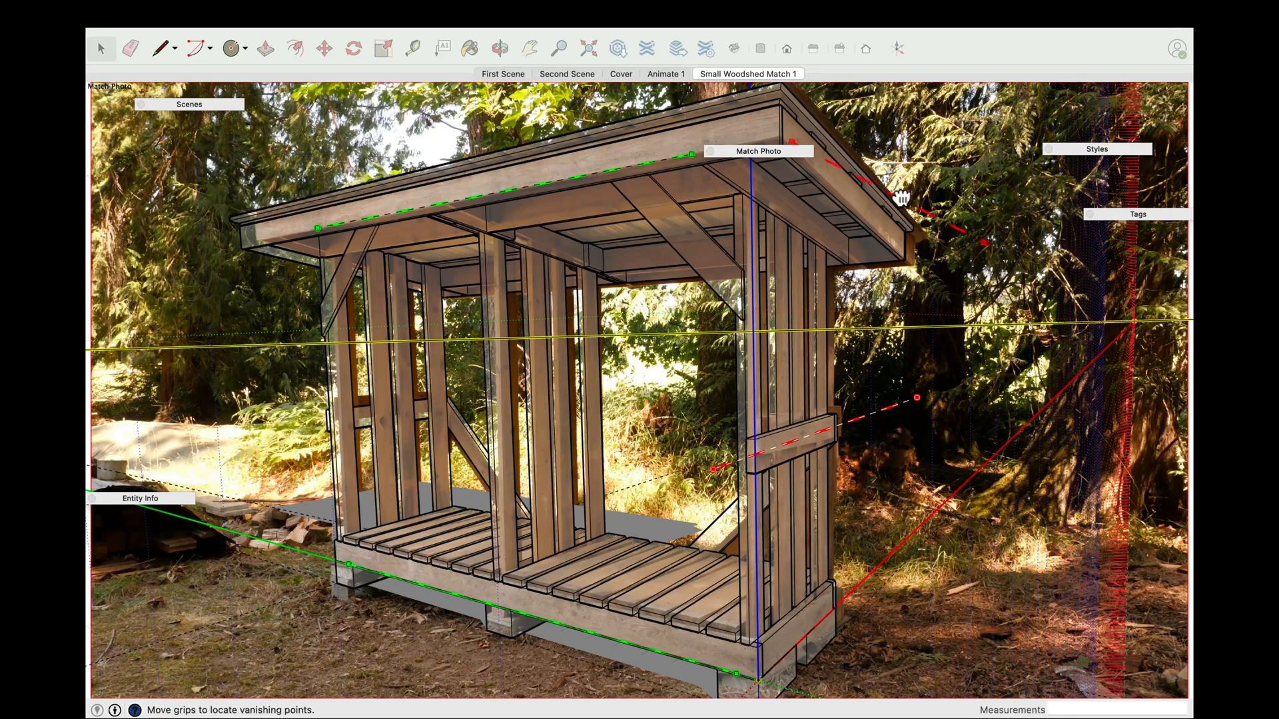
drag(888, 195, 887, 193)
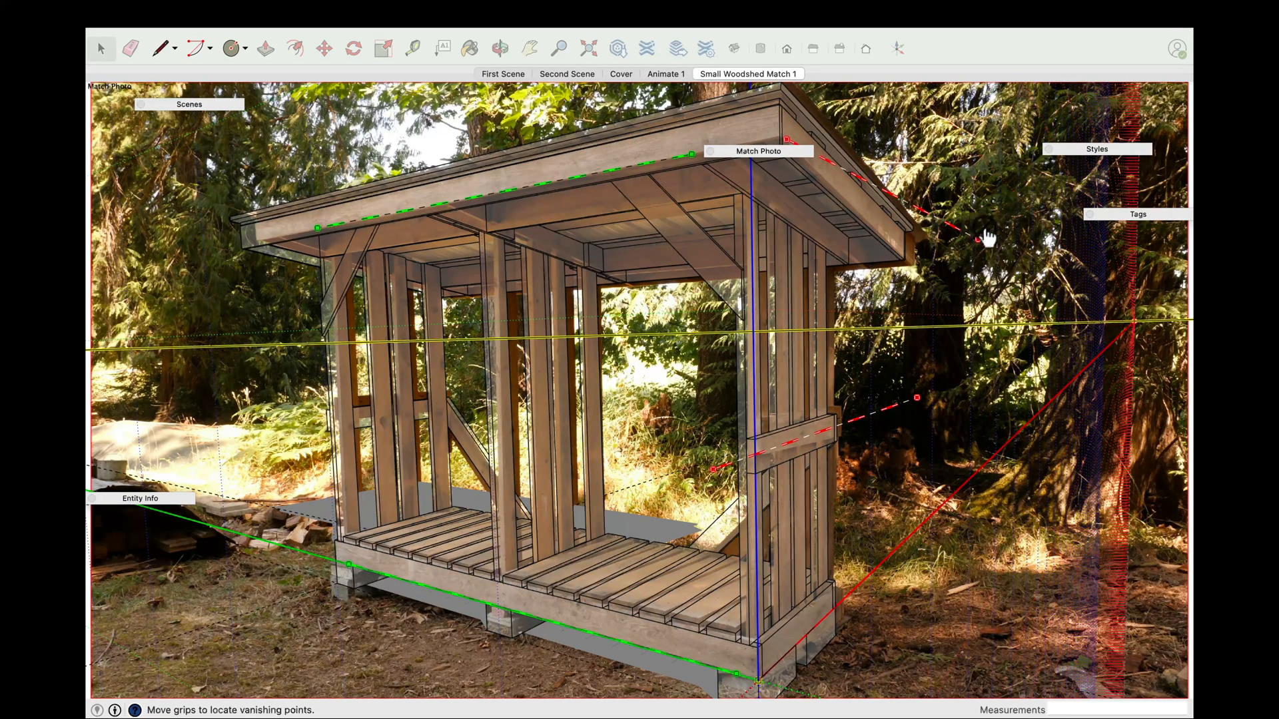
drag(977, 240, 860, 179)
drag(827, 418, 882, 410)
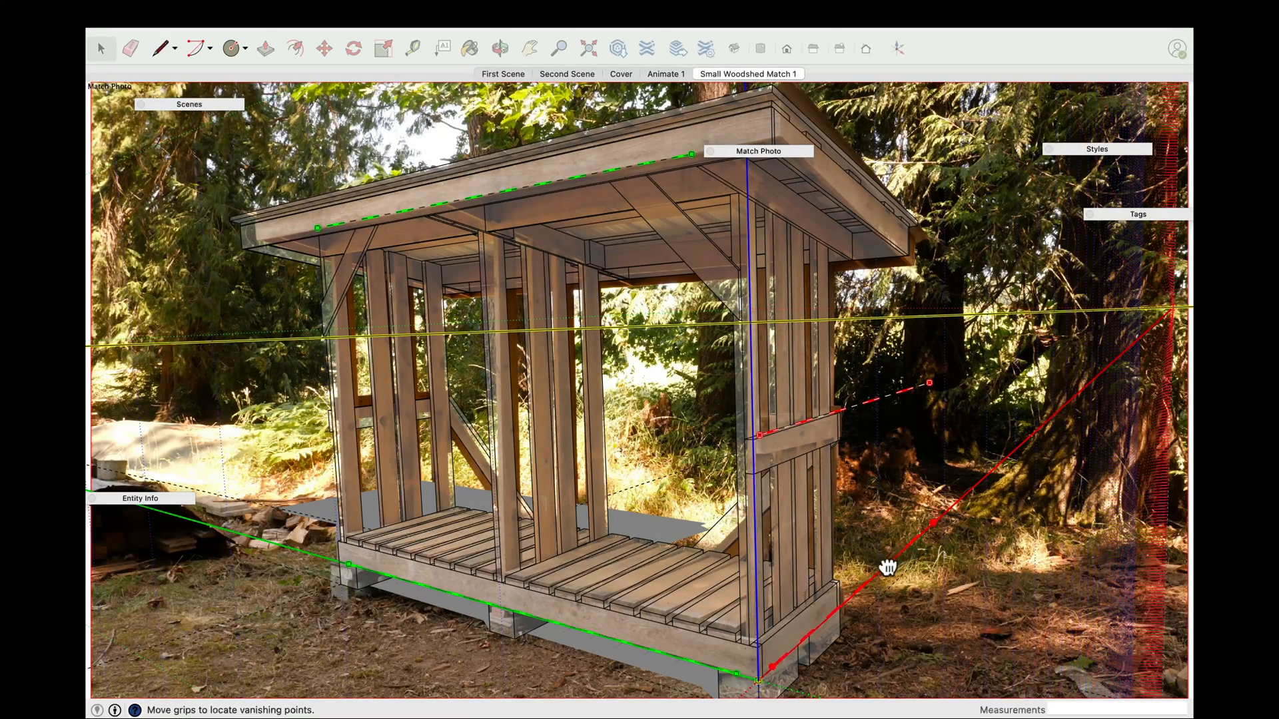
drag(931, 533, 896, 560)
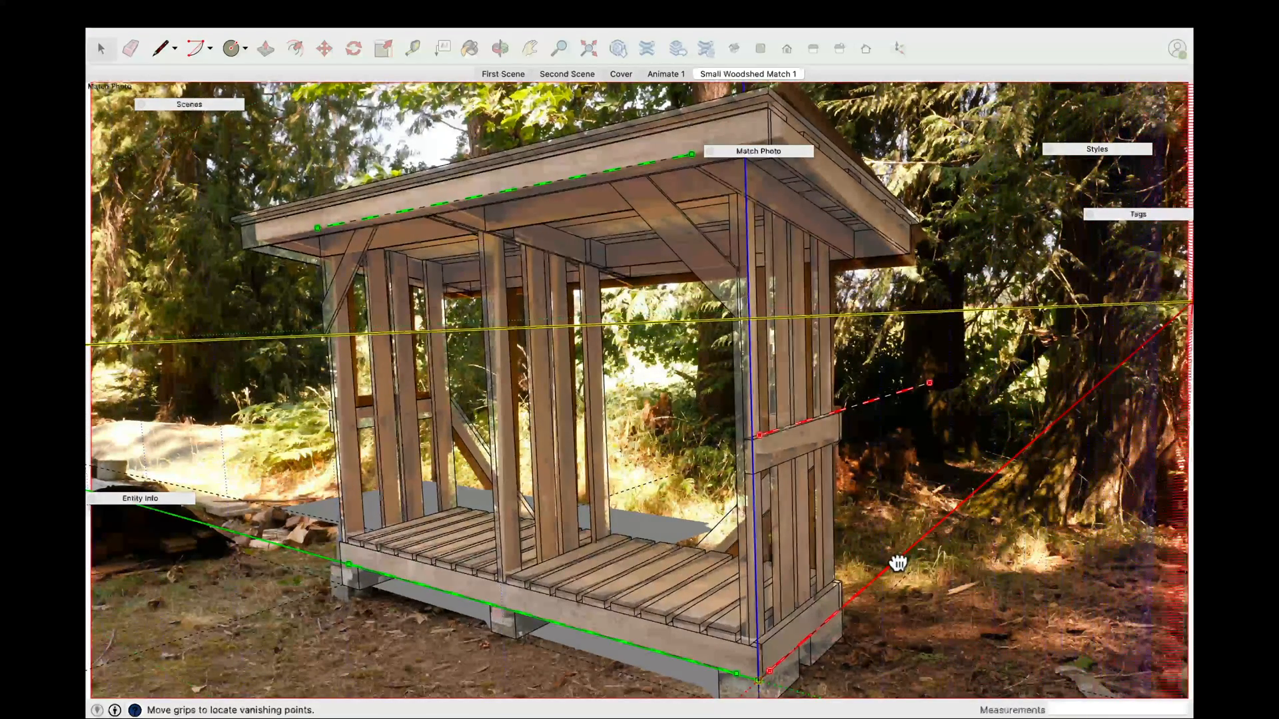
drag(808, 431, 813, 411)
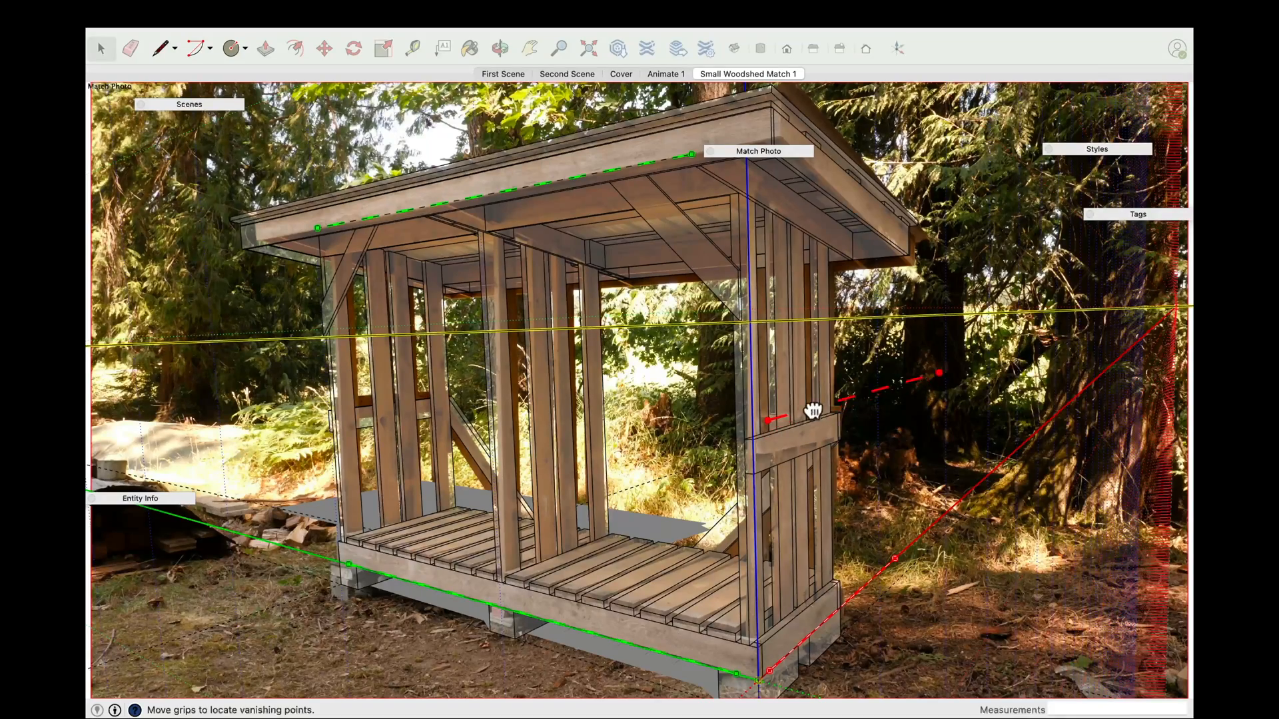
drag(951, 378, 875, 402)
drag(757, 514, 759, 510)
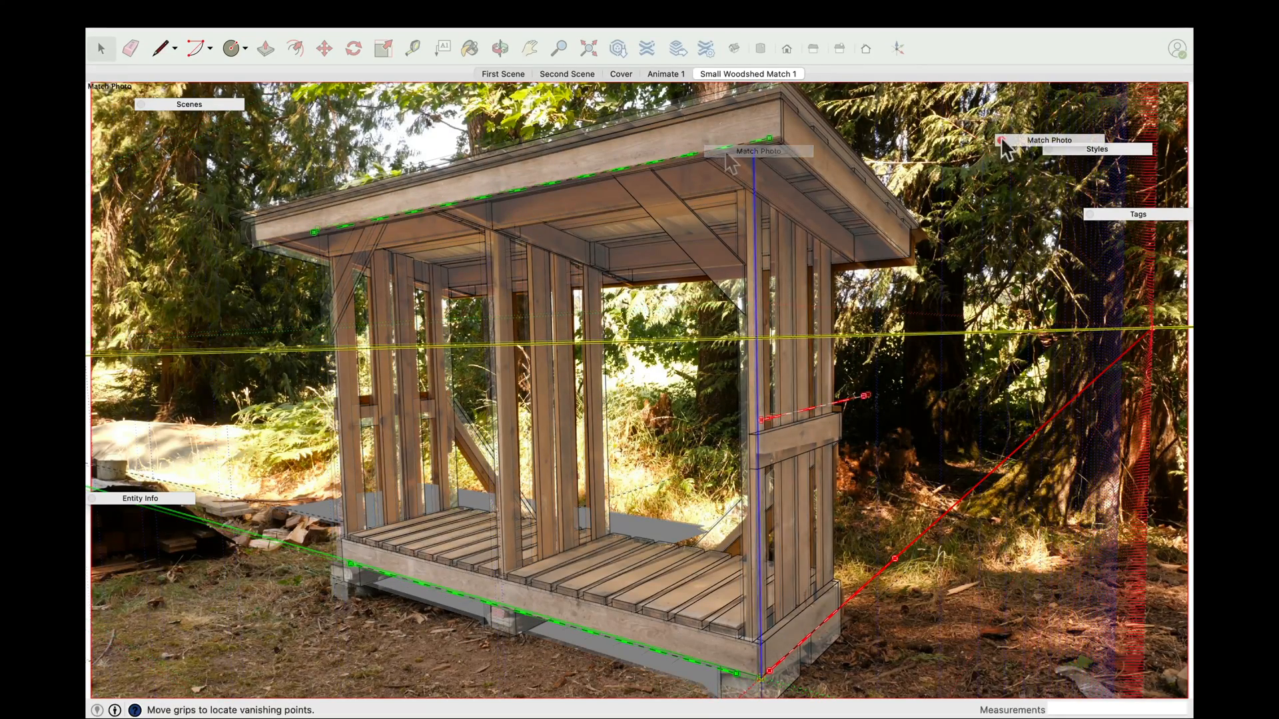
click(1020, 137)
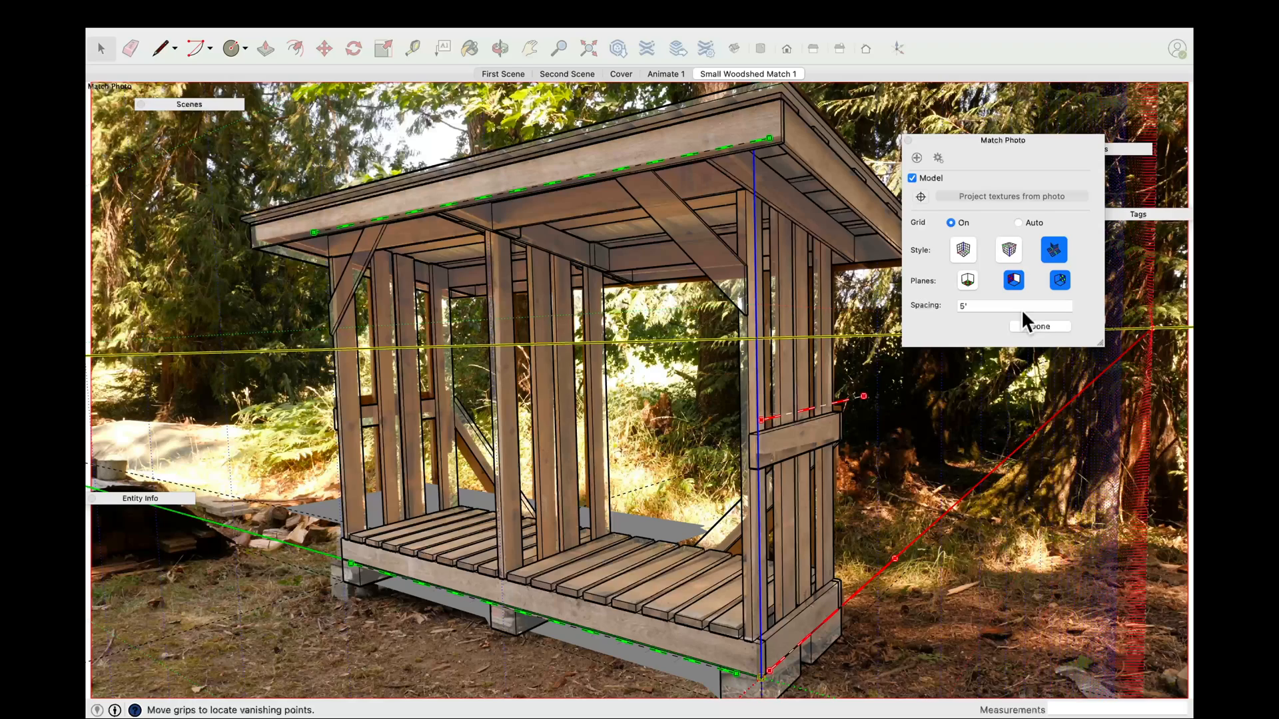
click(1040, 326)
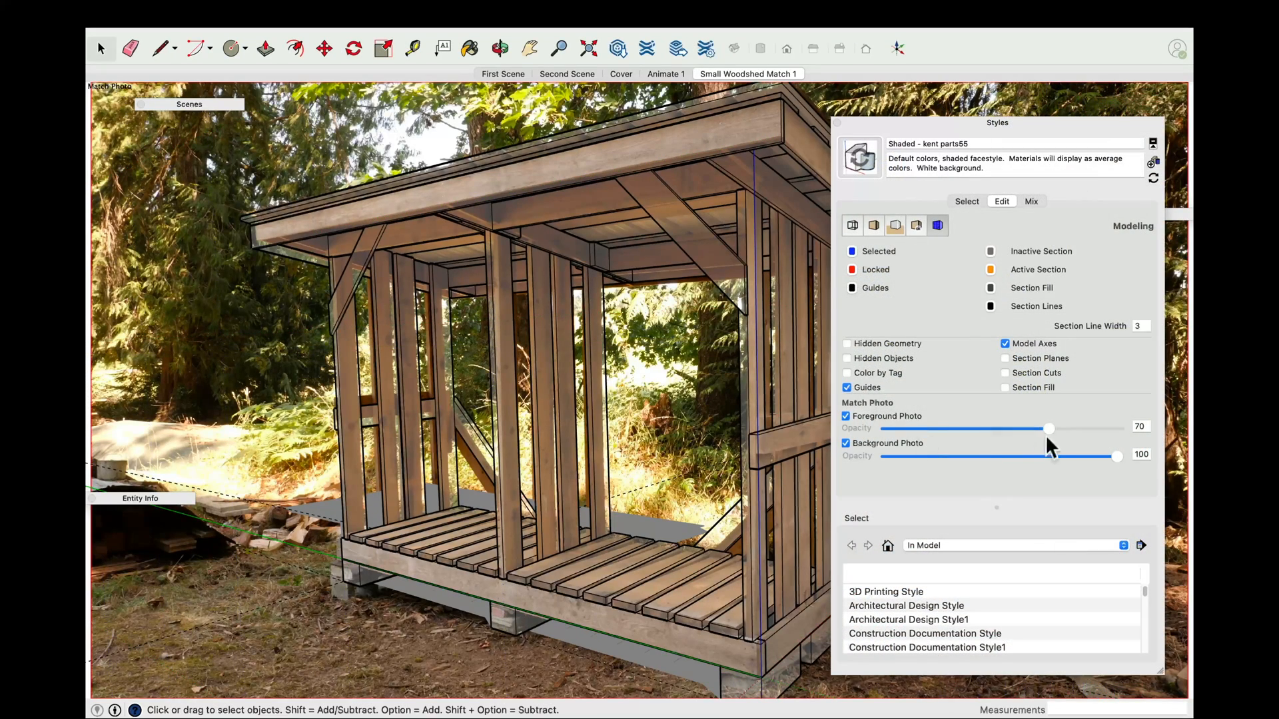
Step: Set the foreground photo opacity to 41, lower the background photo opacity, and hide both match photos
drag(1046, 429, 977, 430)
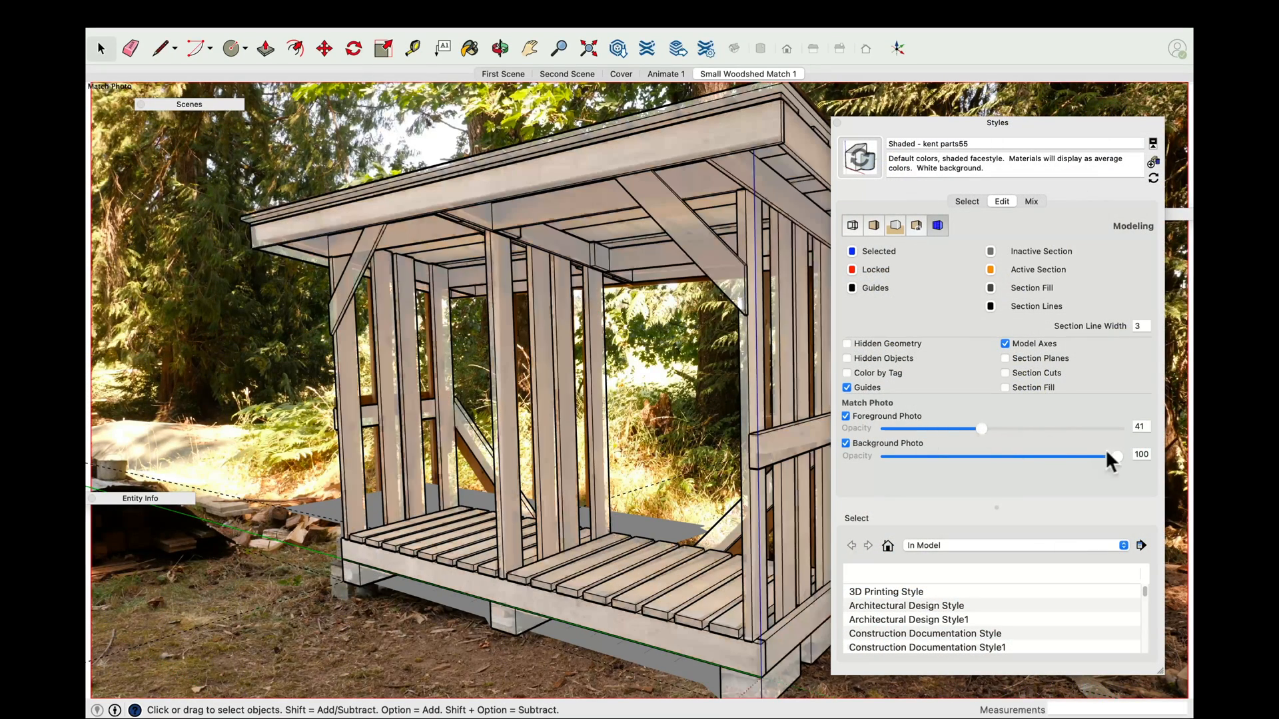
drag(1066, 457, 1017, 457)
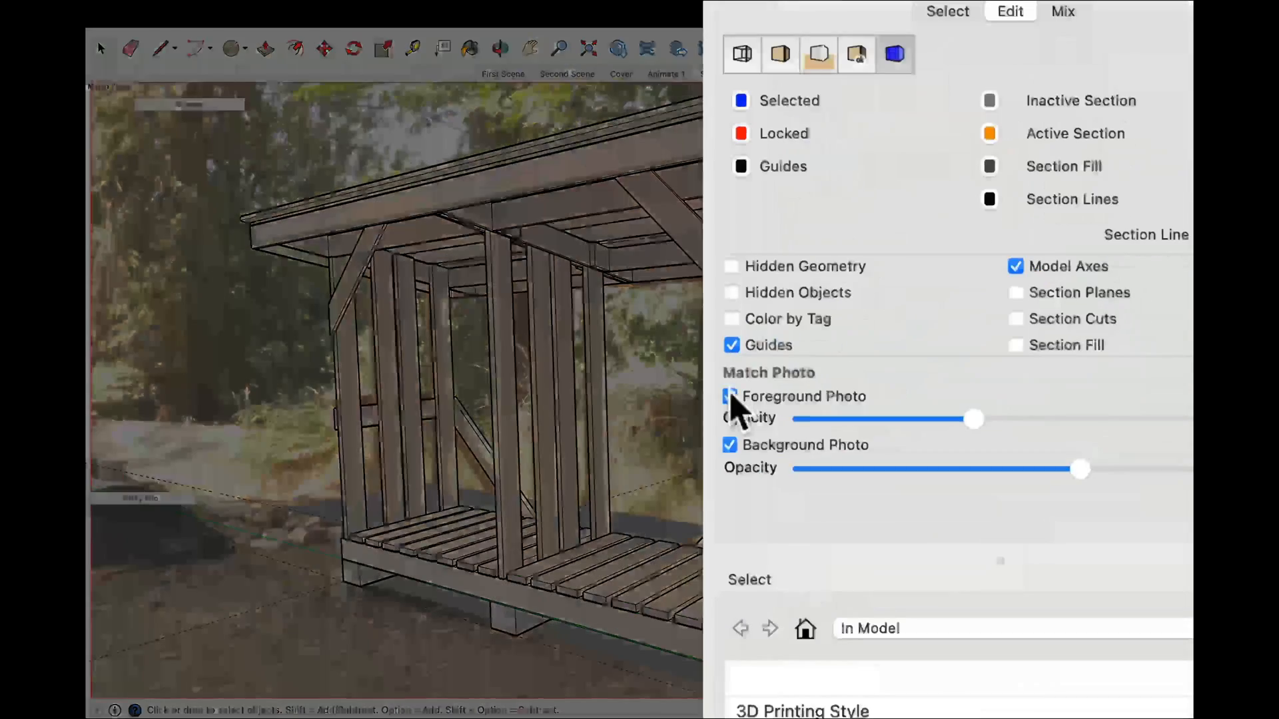
click(935, 404)
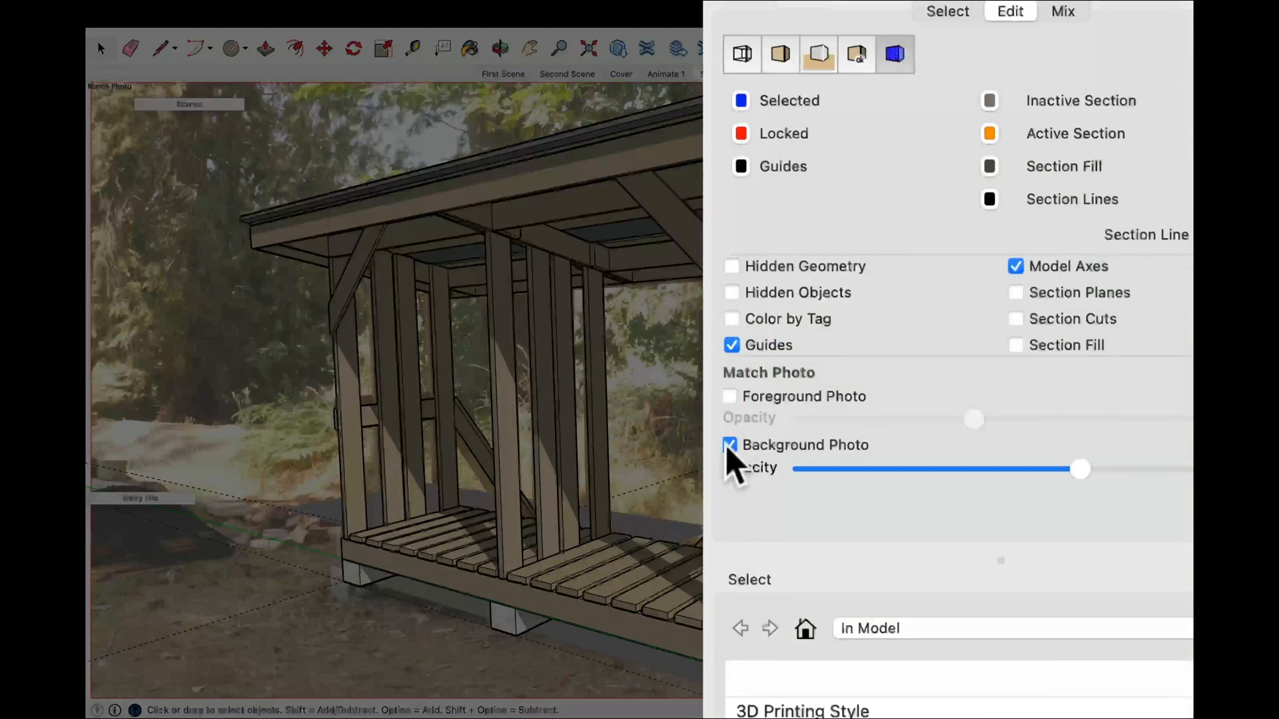
click(935, 431)
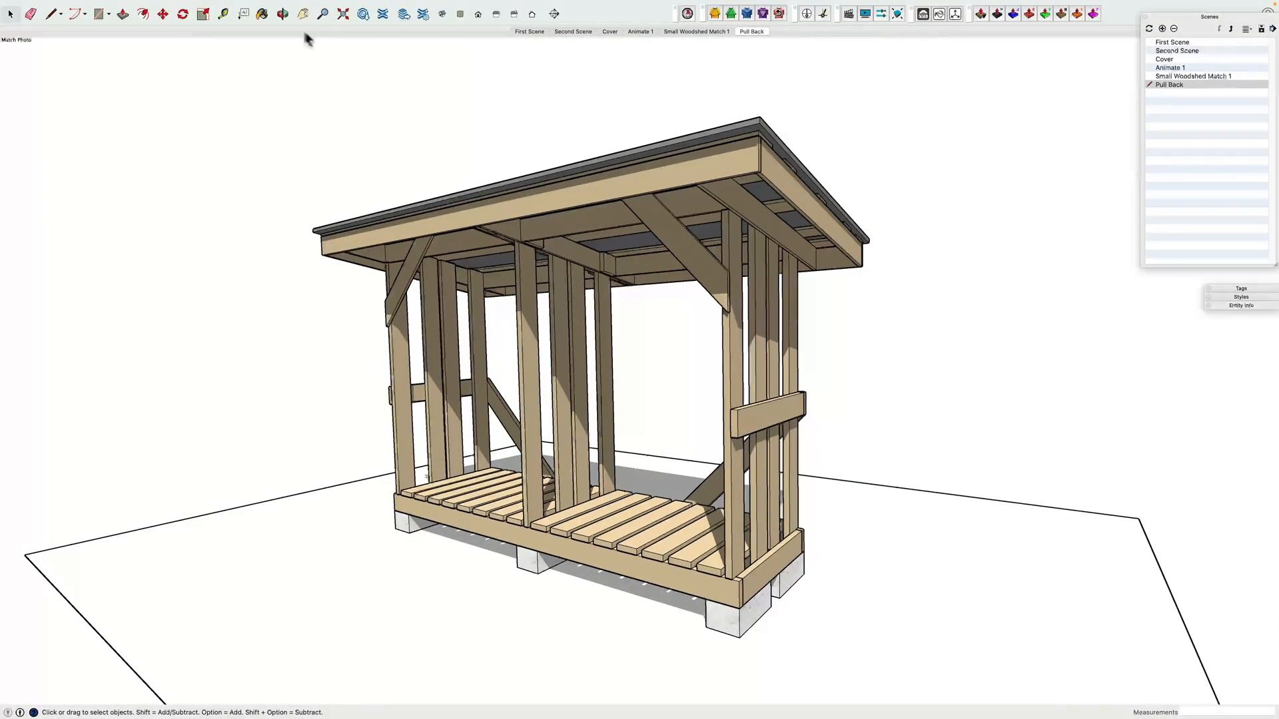
Step: Preview the Pull Back scene and compare the Position 2 and Position 1 camera views of the woodshed
key(o)
drag(399, 114, 589, 311)
click(746, 30)
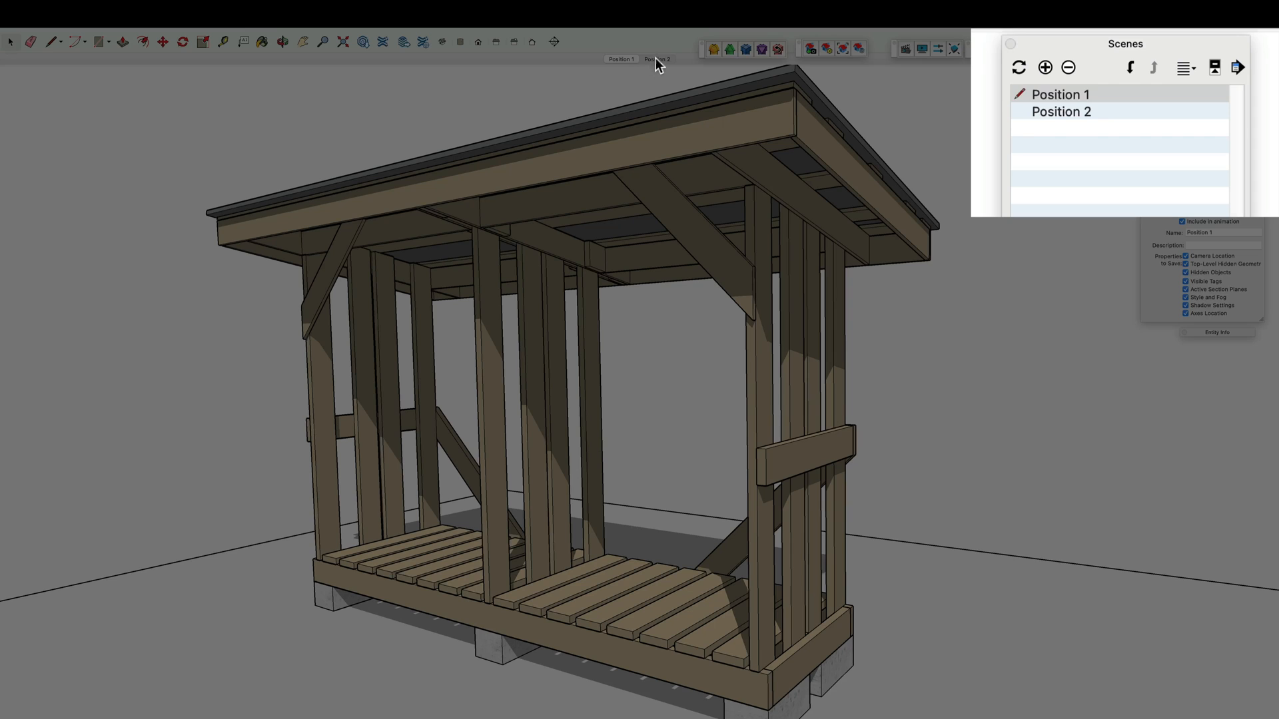
click(656, 59)
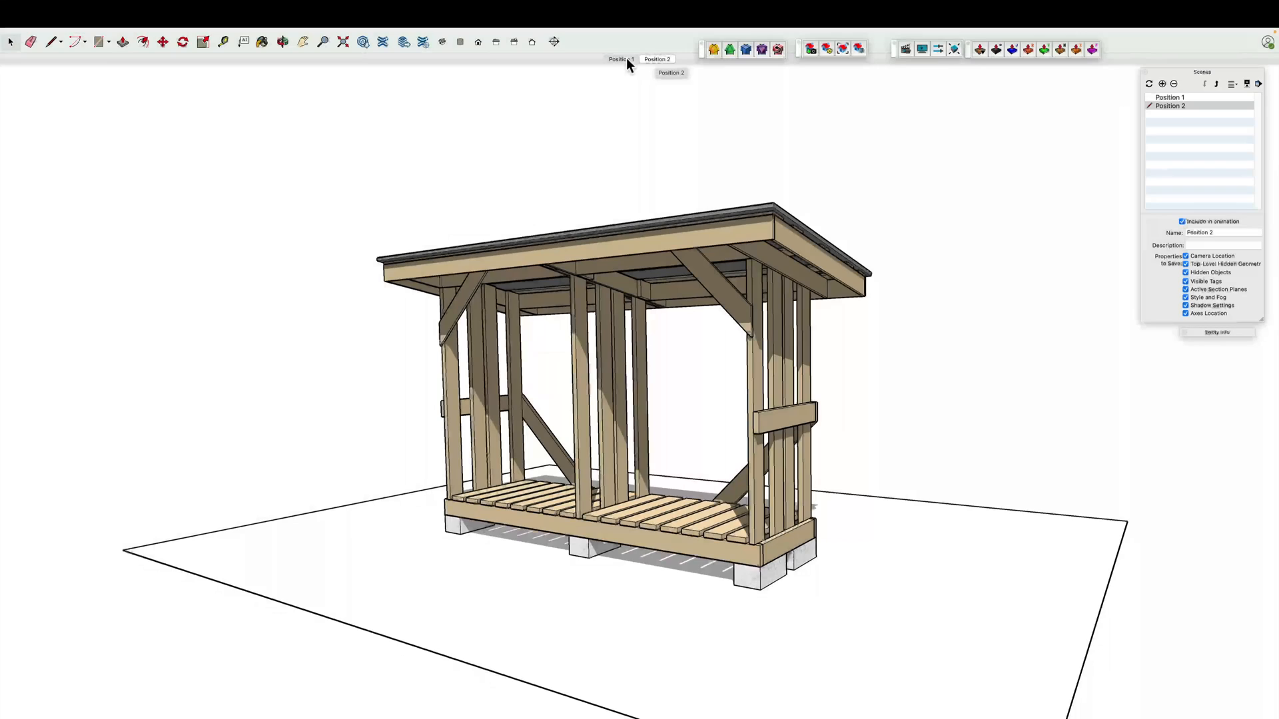
click(625, 59)
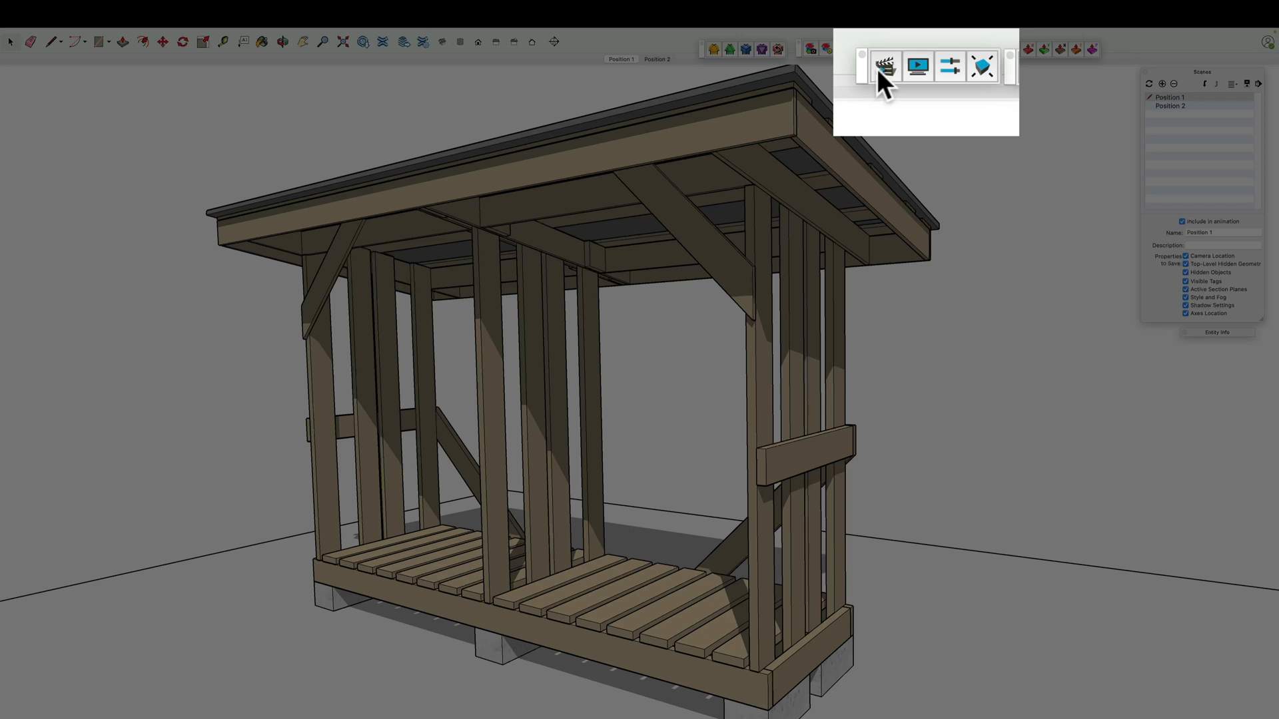
Step: Start a new animation film, name it Shed 1, and capture the current object positions as its starting state
click(904, 49)
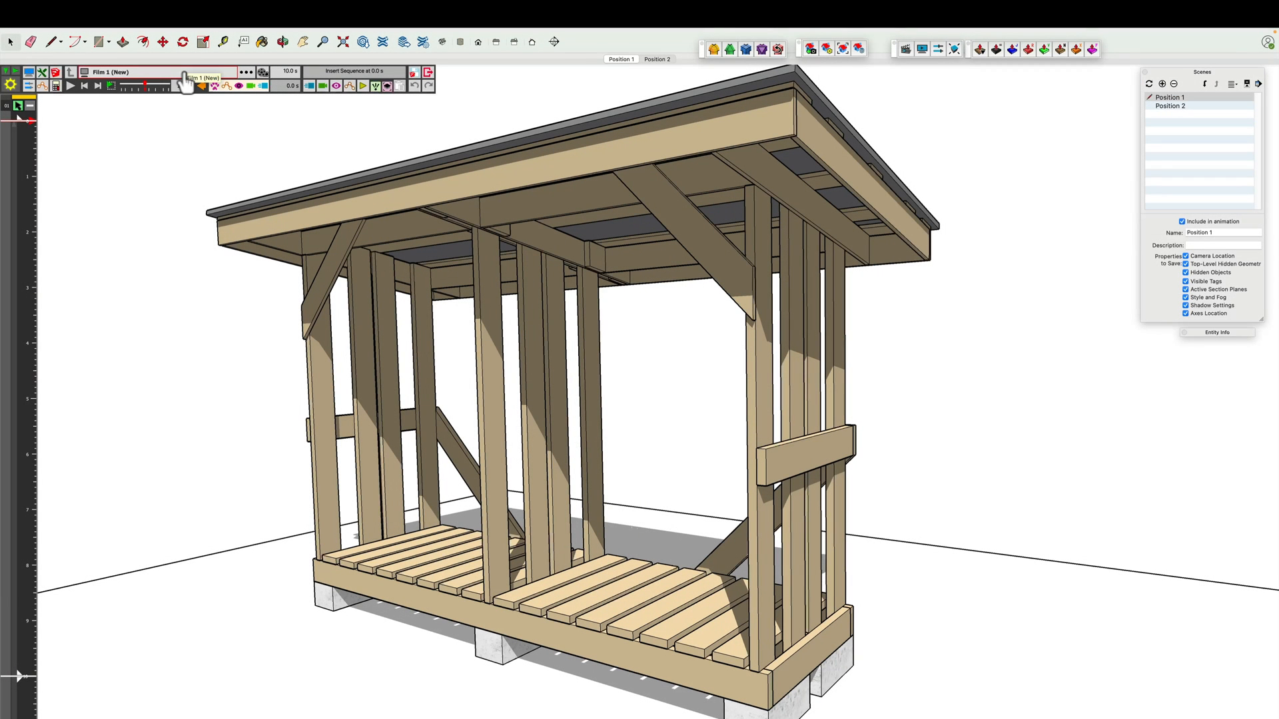
click(184, 71)
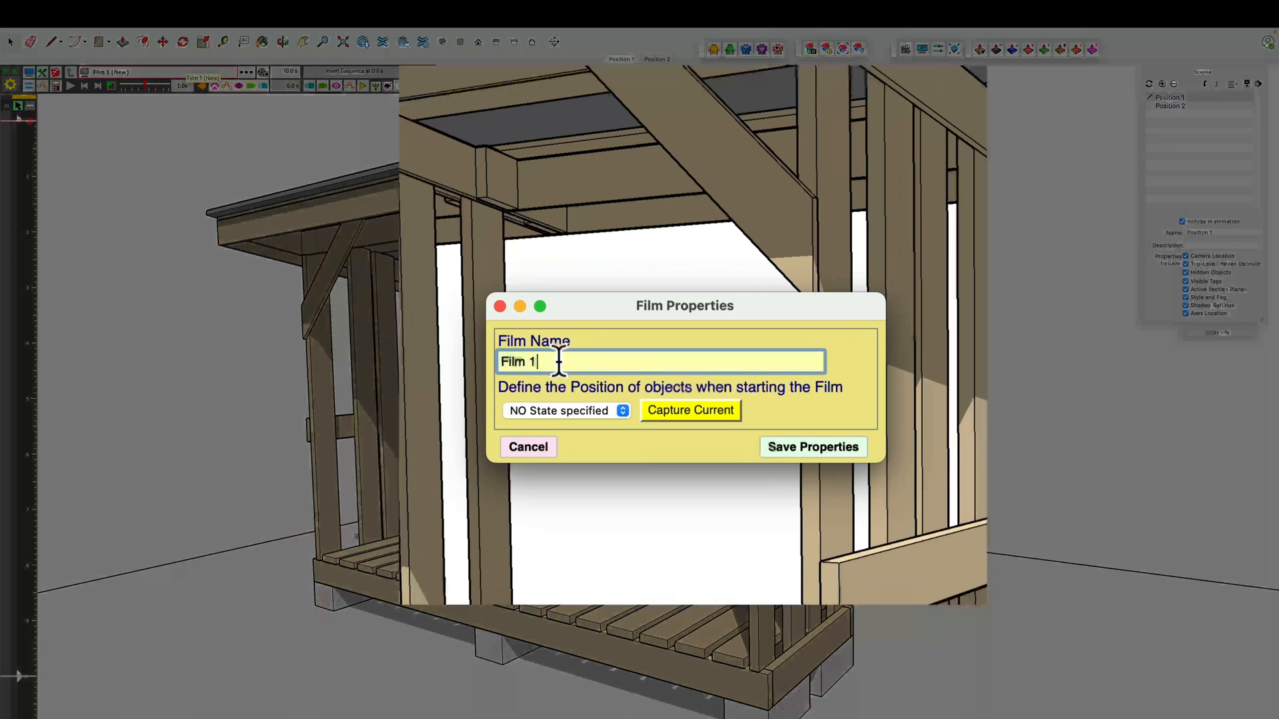
drag(622, 347, 598, 348)
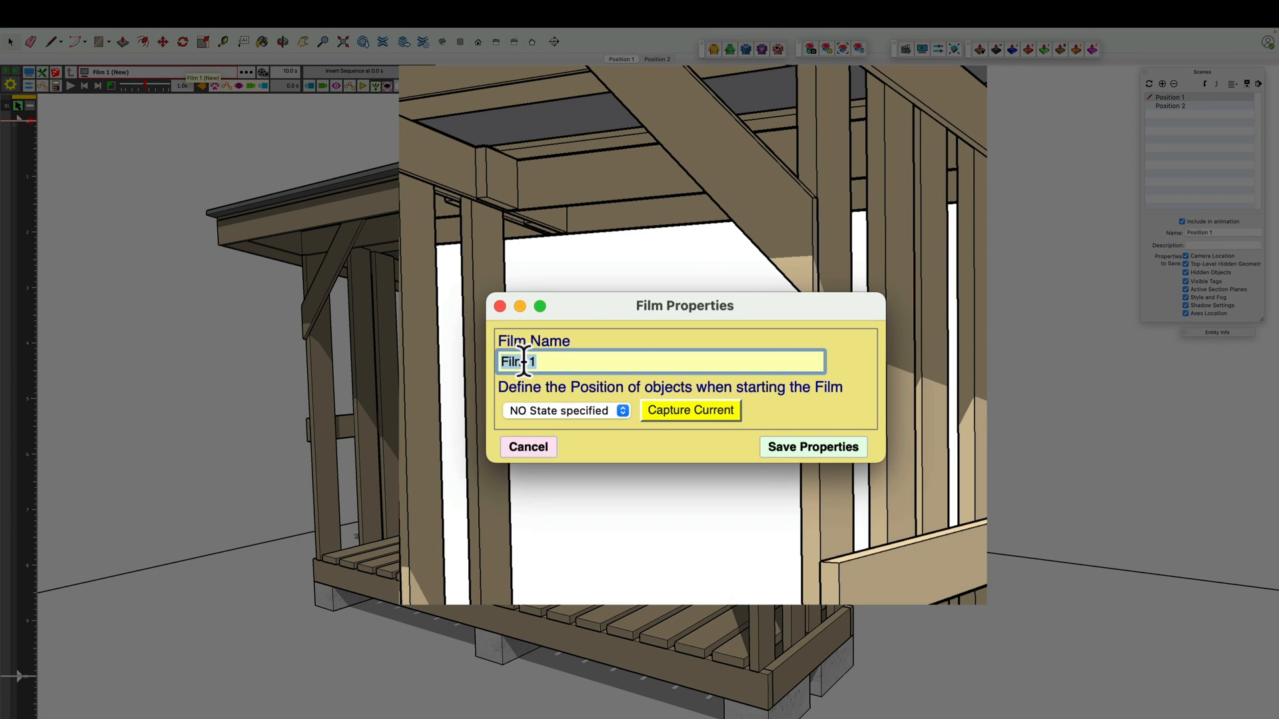
text(Shed)
click(678, 411)
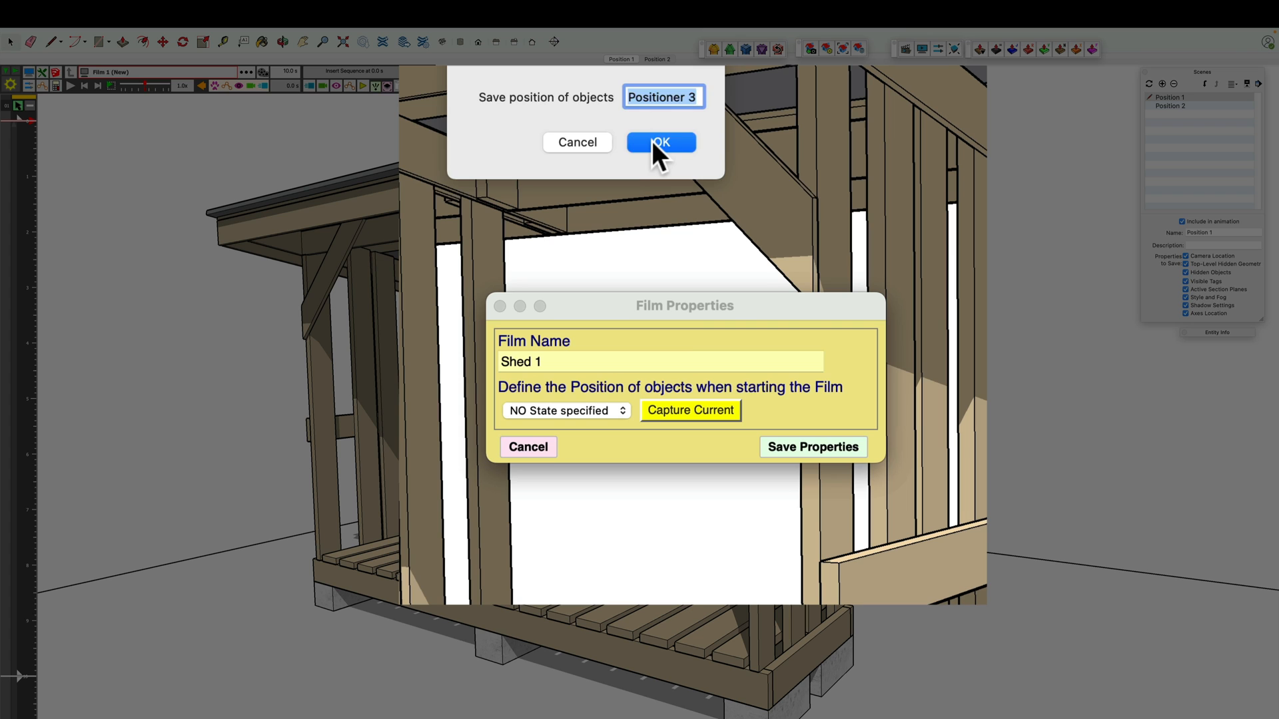
click(654, 142)
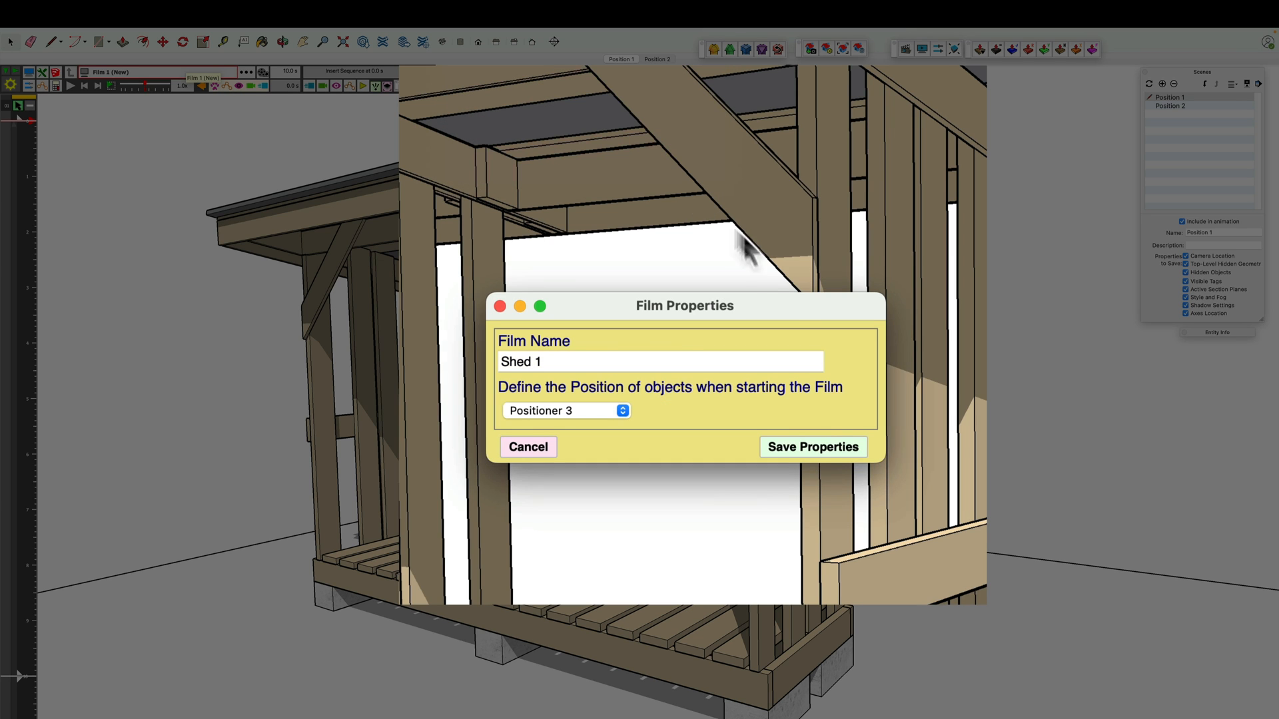
click(818, 446)
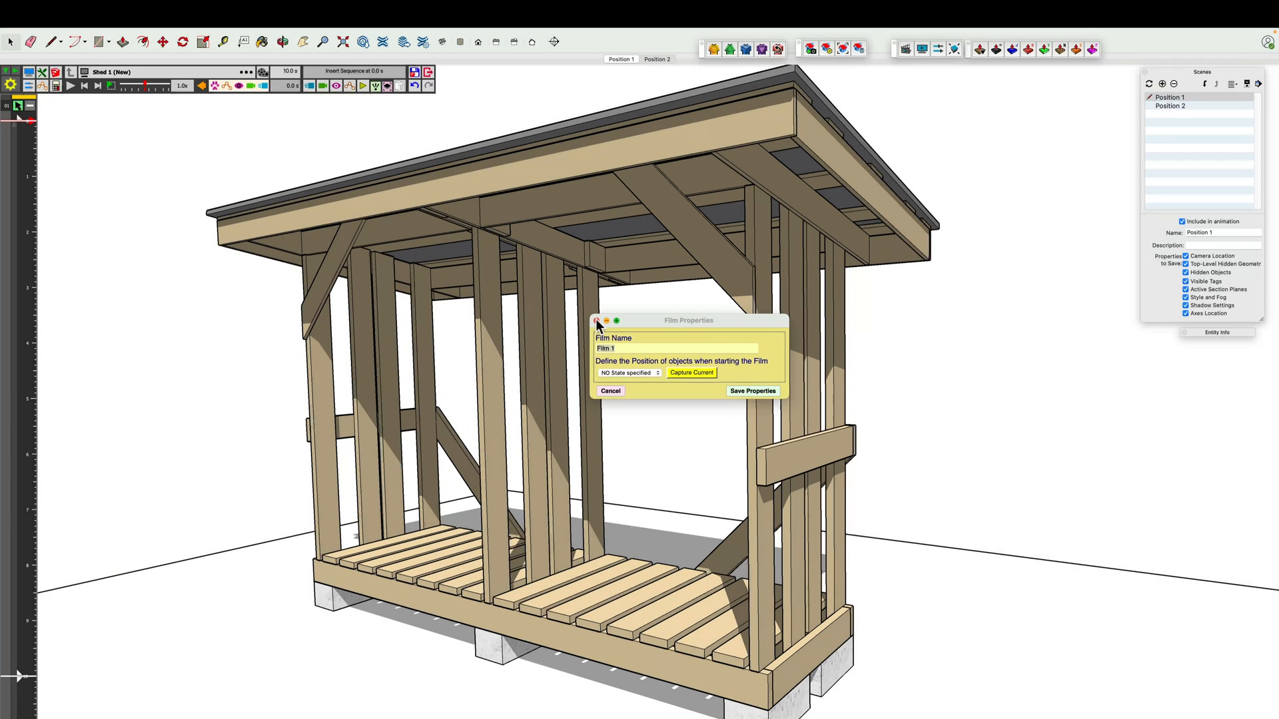
click(596, 319)
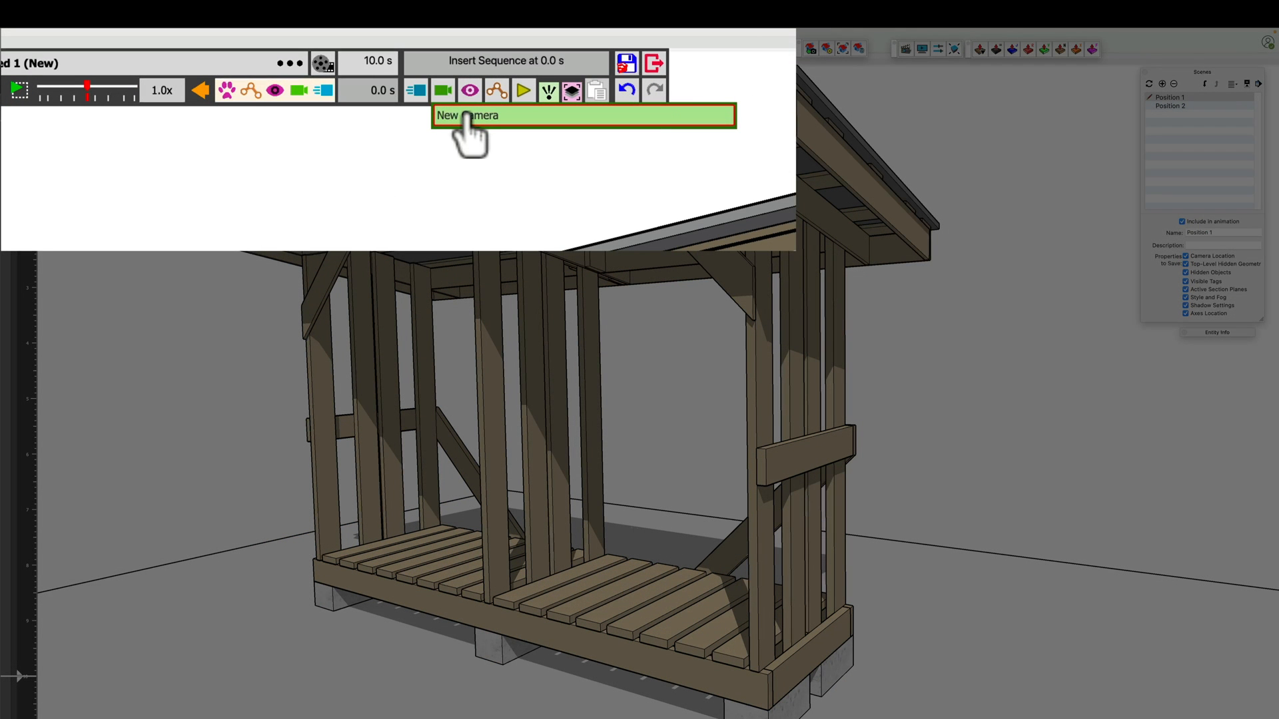
Step: Add a 1.0 s camera clip for scene Position 1 and set its easing to the in-out polynomial curve of degree 2.0
click(466, 133)
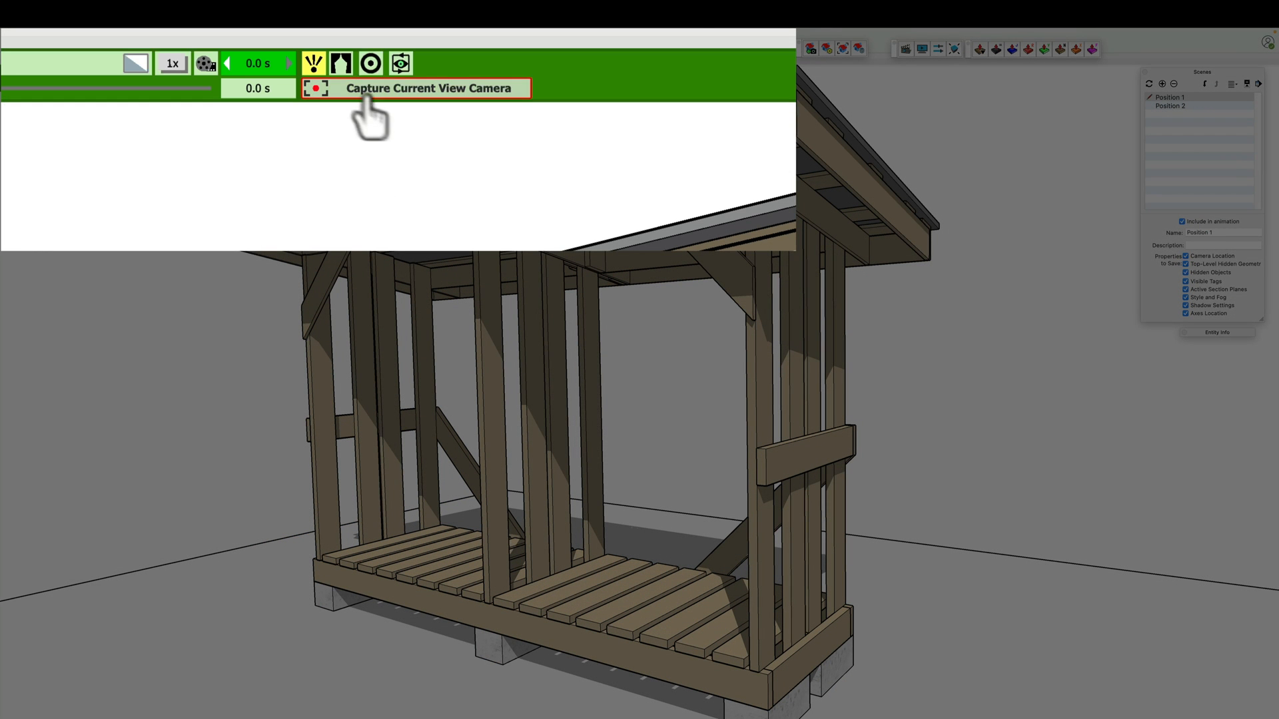
click(342, 64)
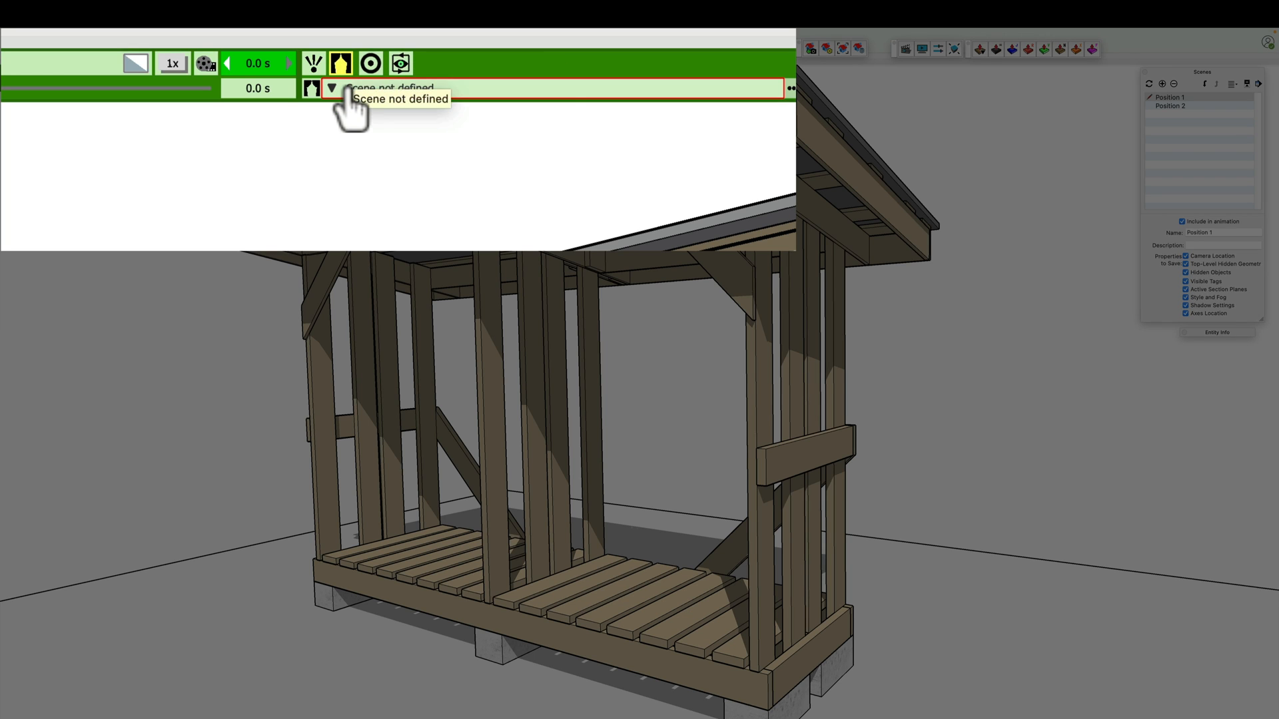
click(347, 88)
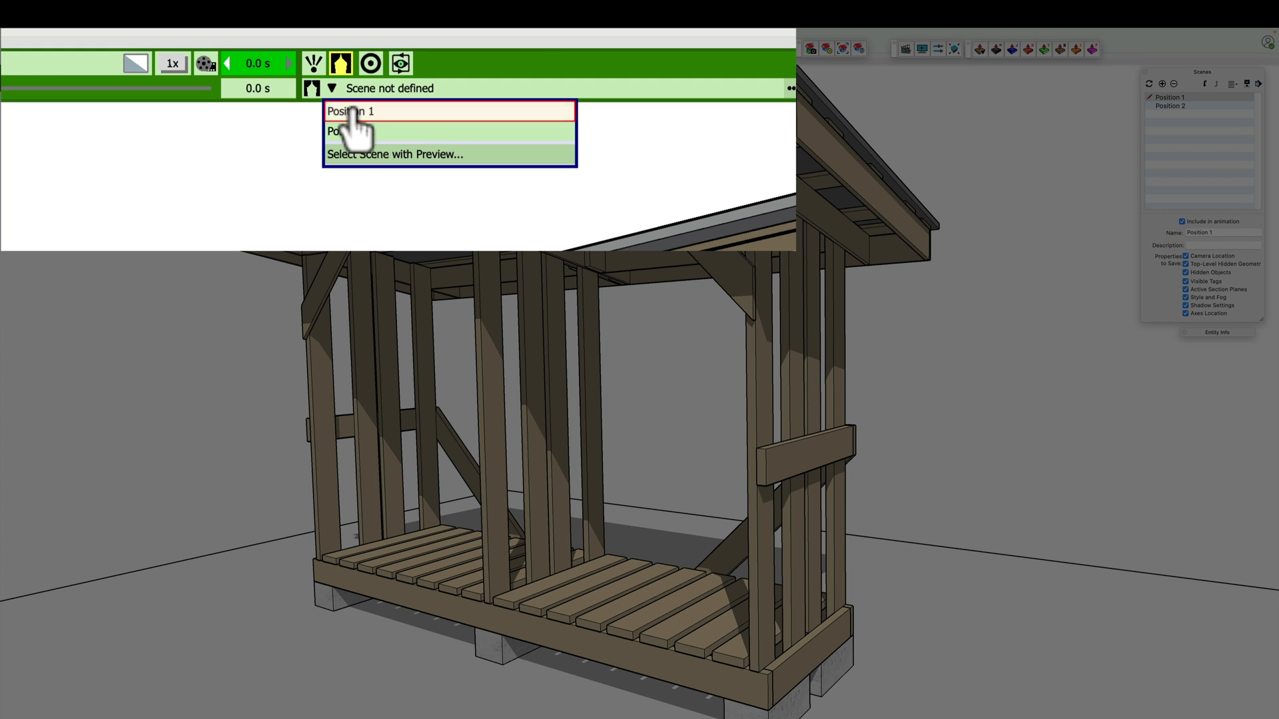
click(353, 111)
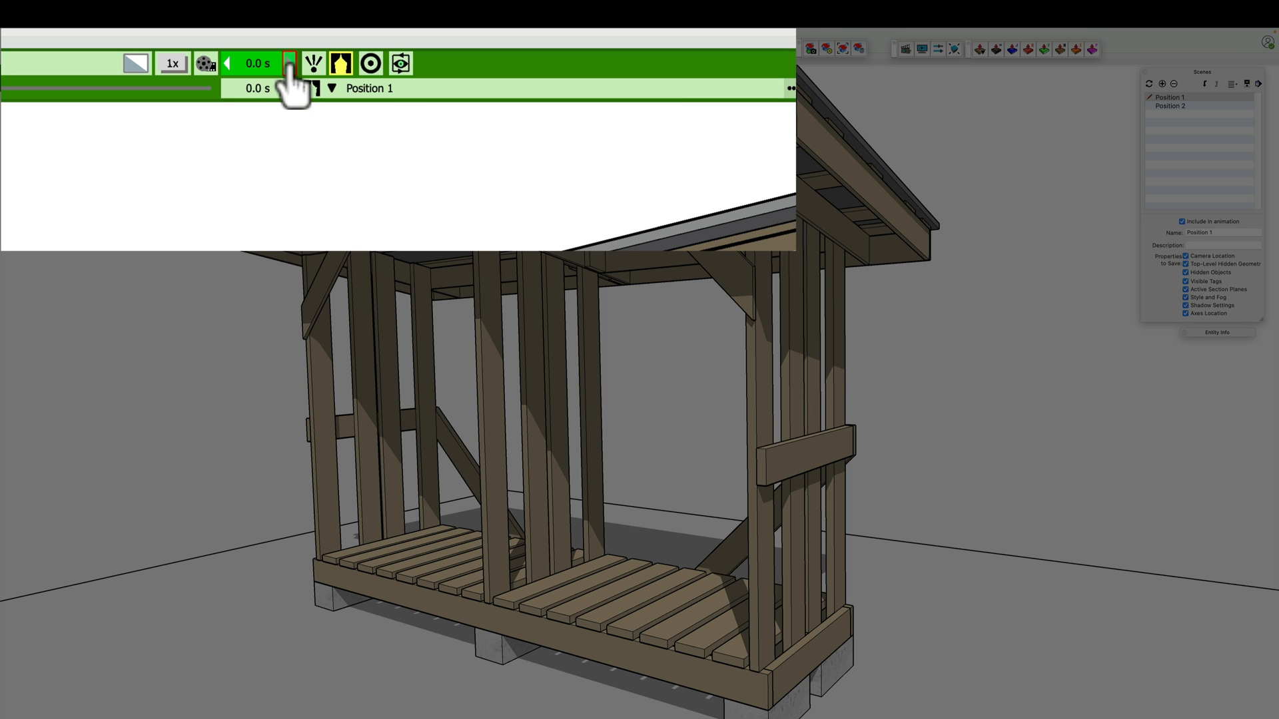
click(289, 63)
click(289, 63)
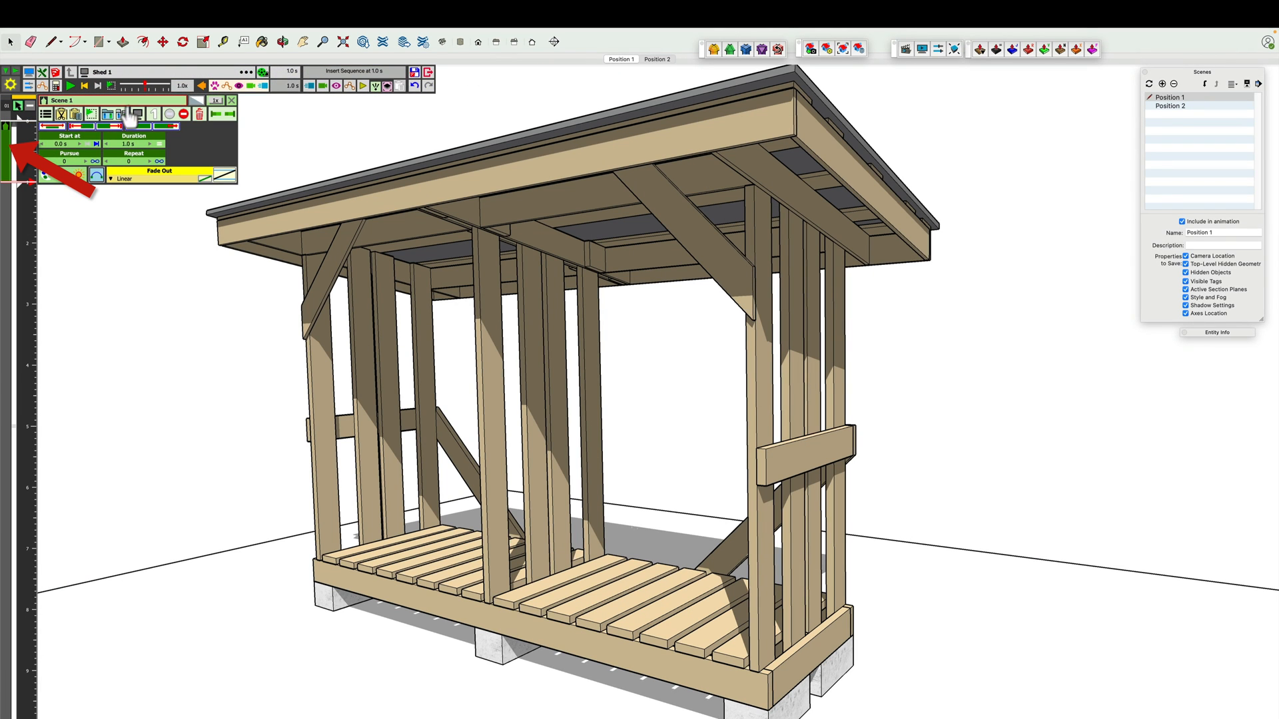
click(141, 180)
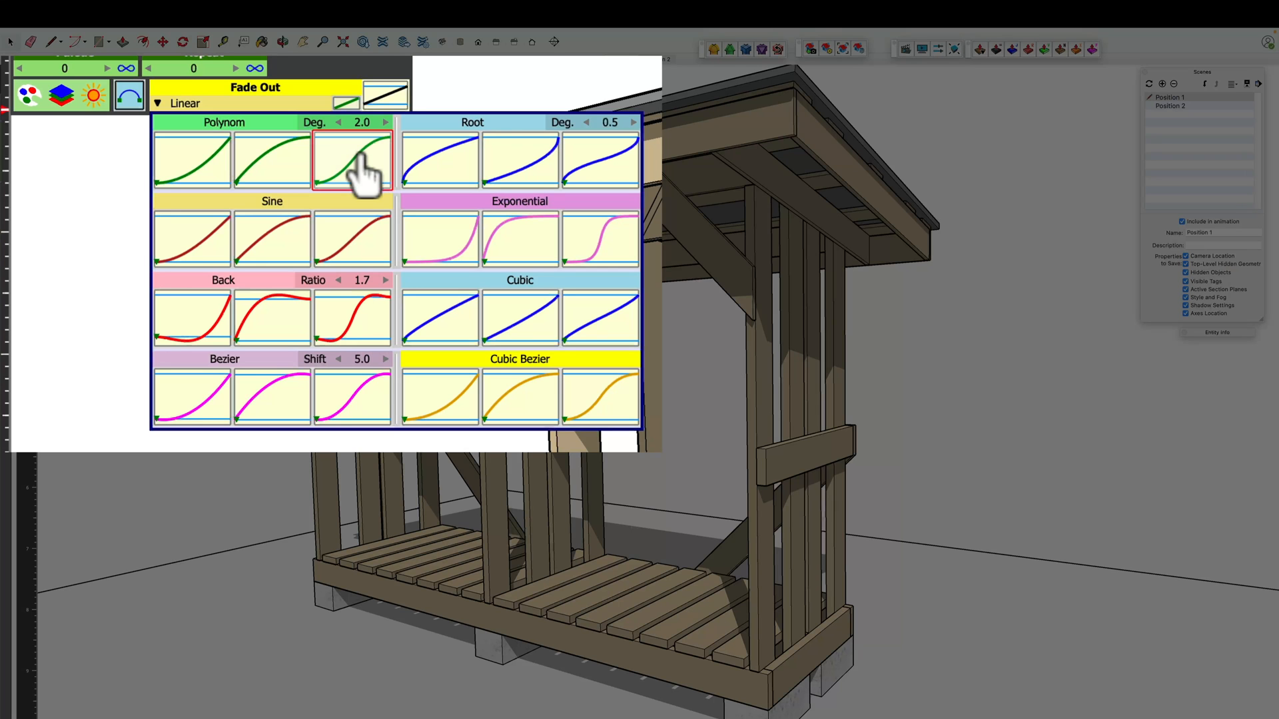
click(210, 201)
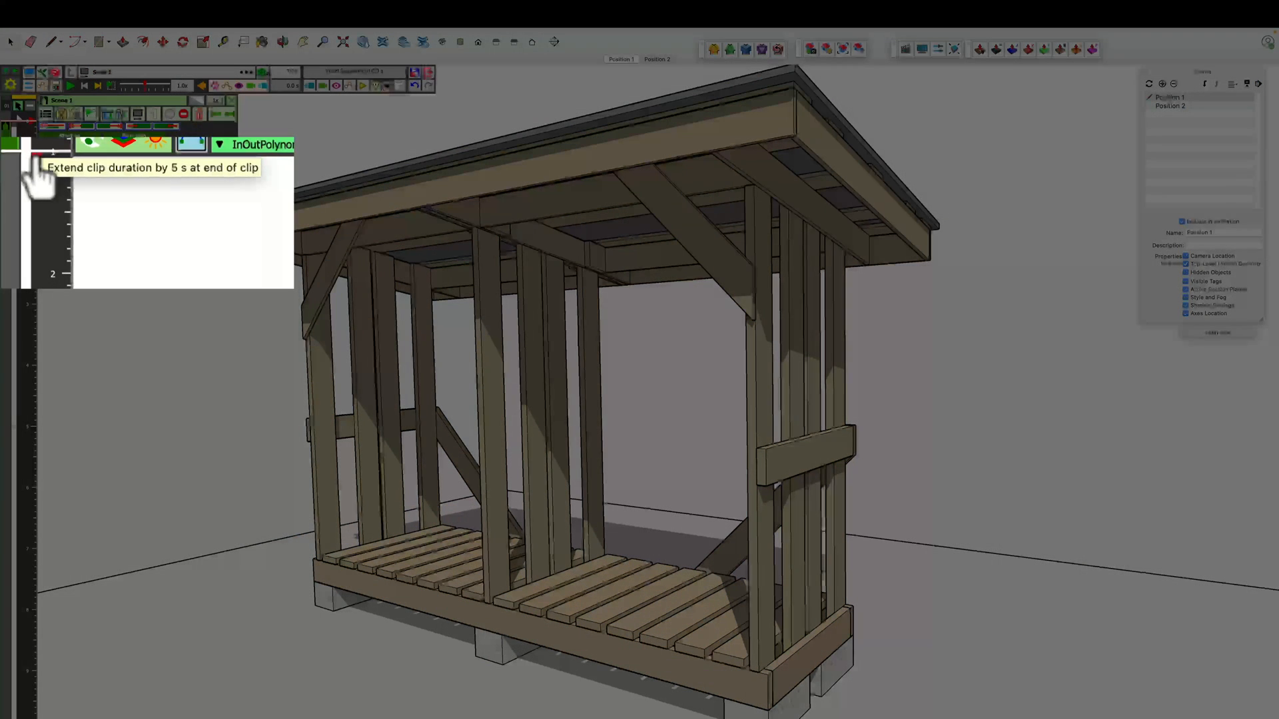
Step: Extend the film by 5 s, insert a camera clip at 4.0 s for scene Position 2, and save it
click(36, 160)
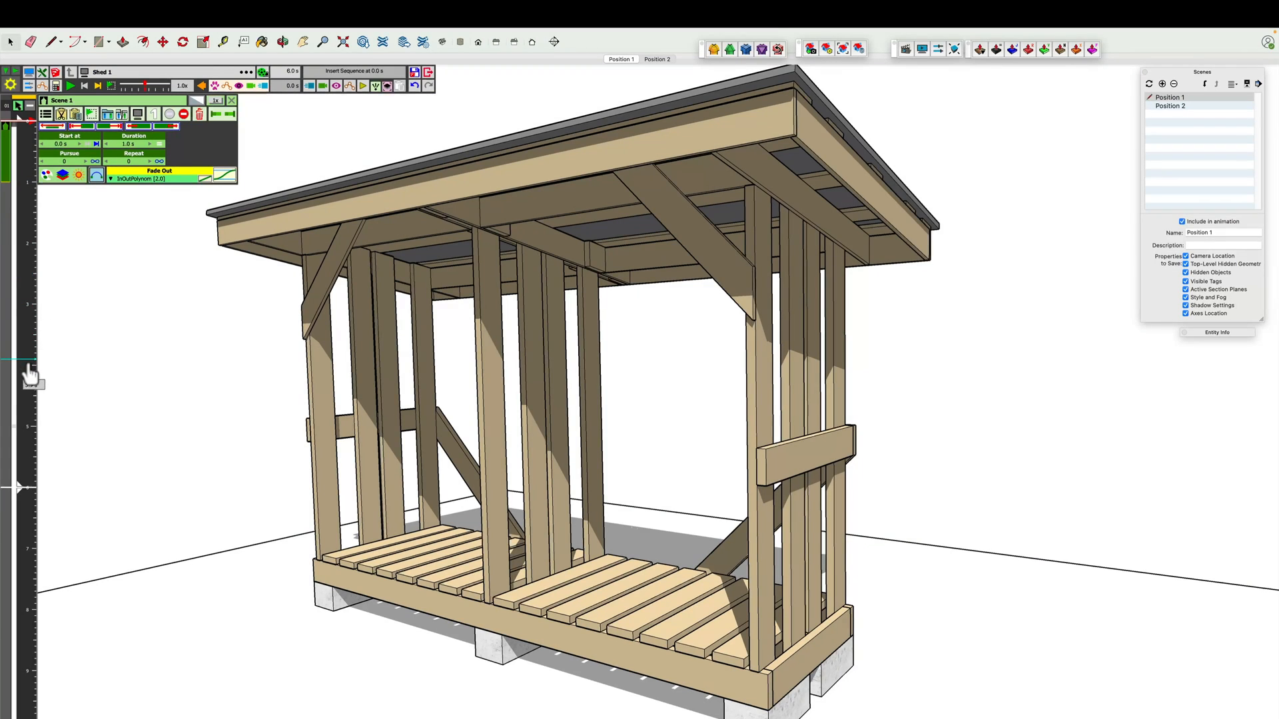
click(30, 367)
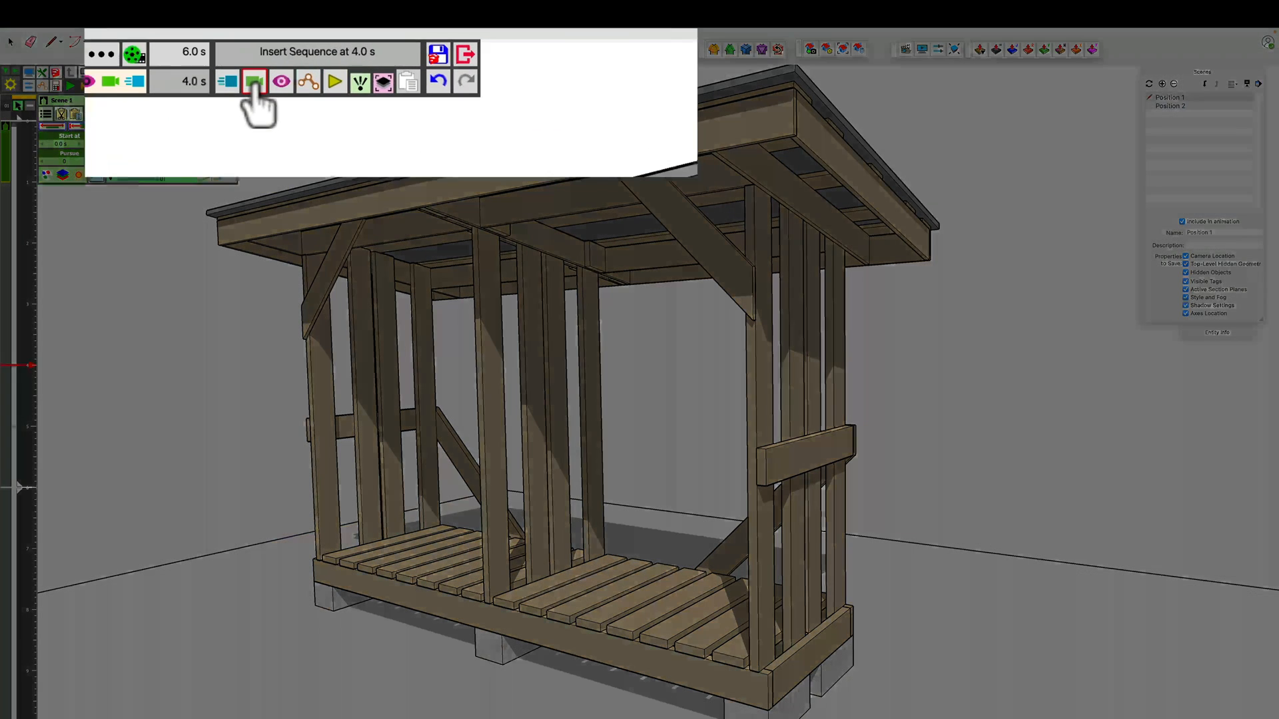
click(253, 82)
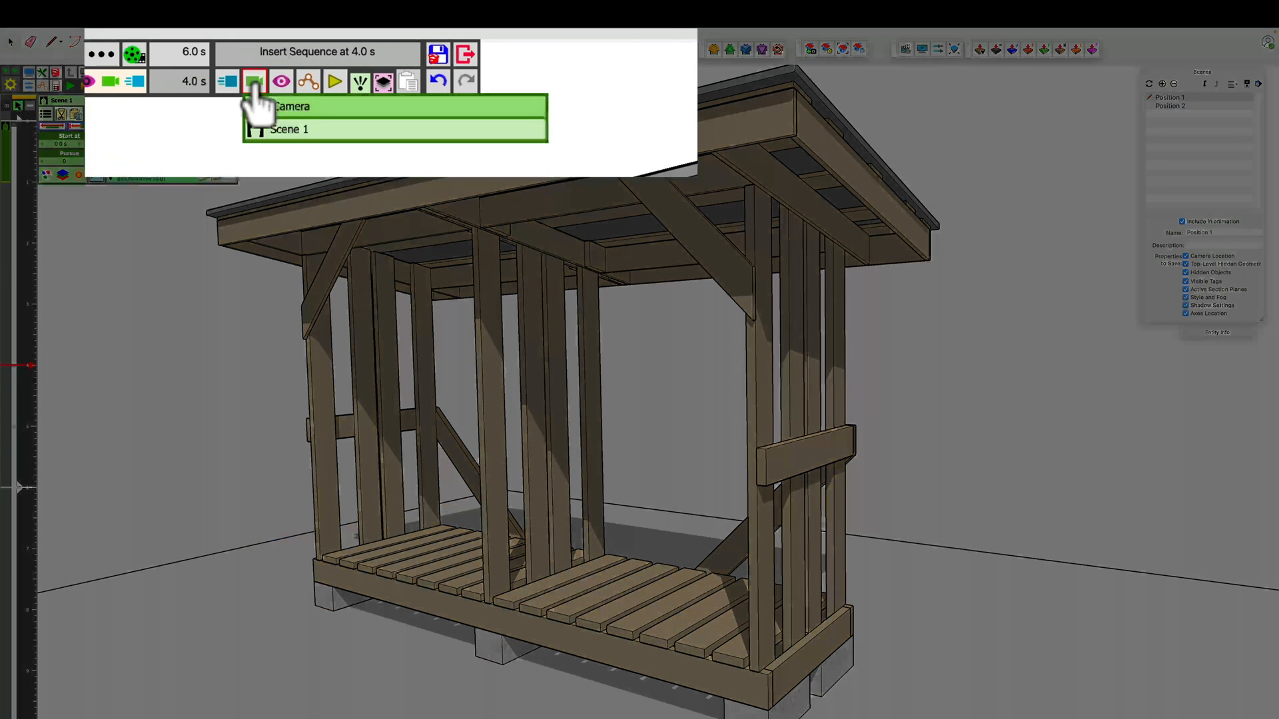
click(279, 108)
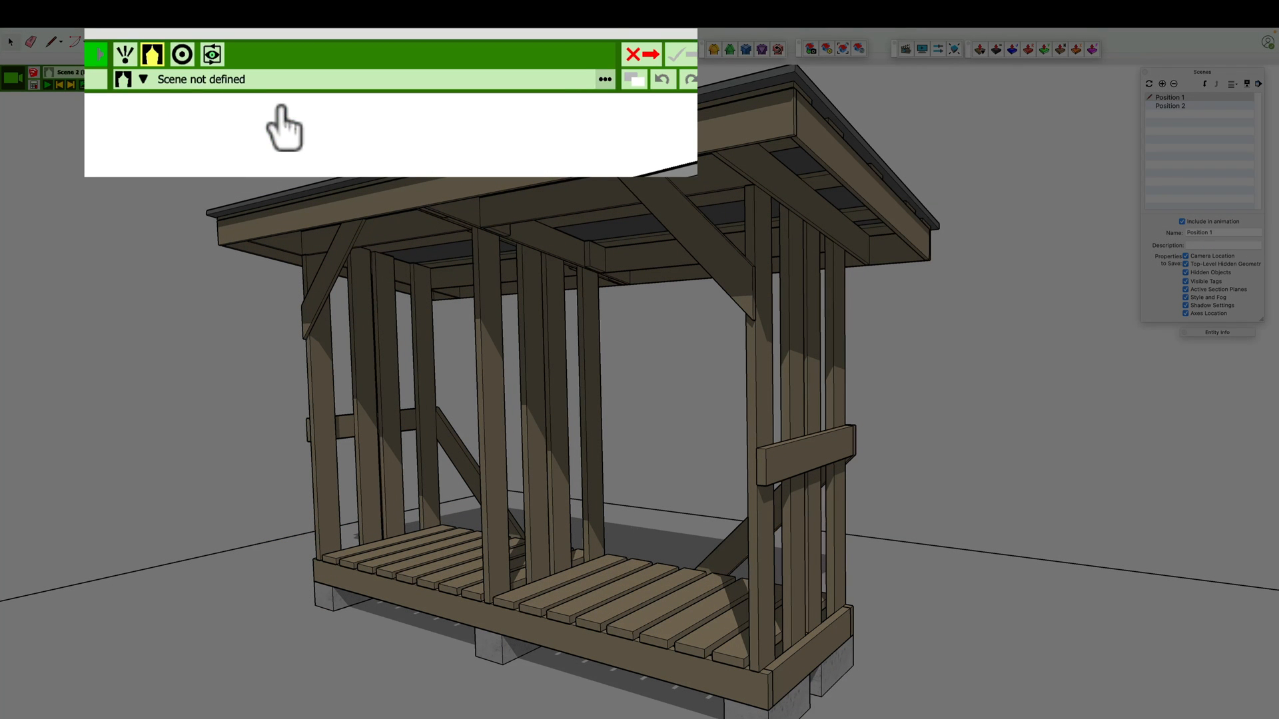
click(145, 79)
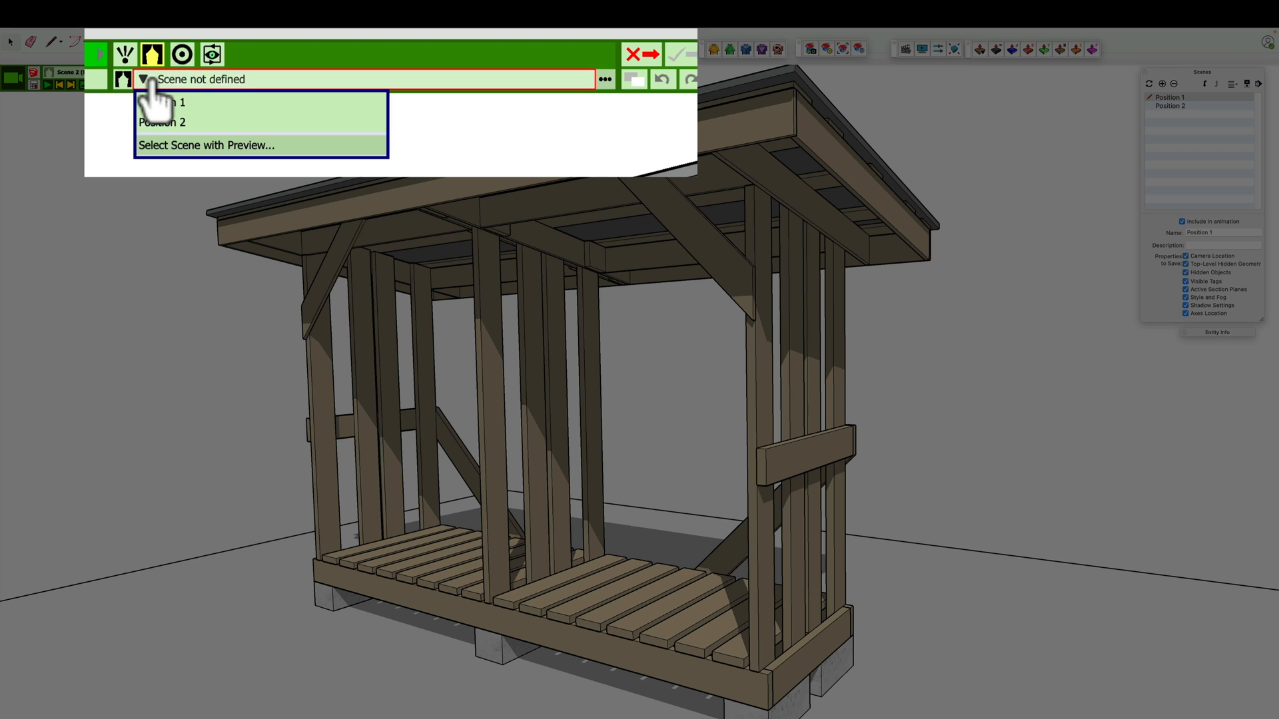
click(166, 123)
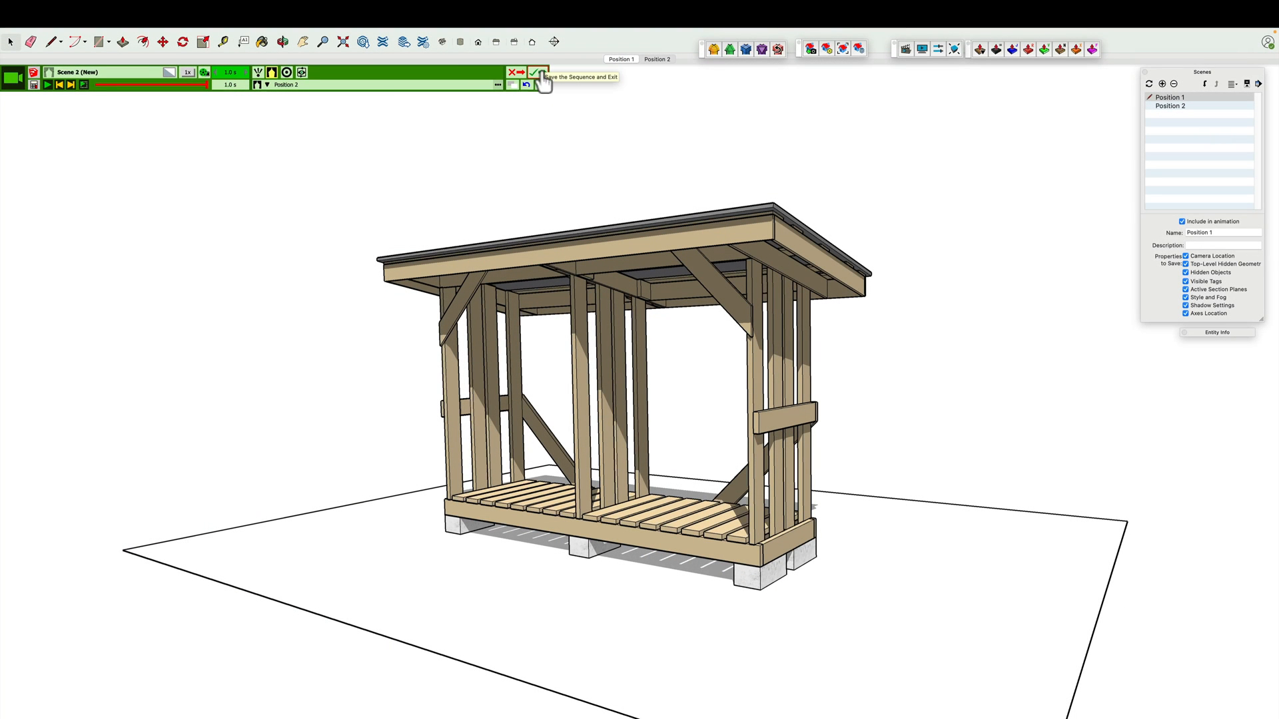
click(542, 74)
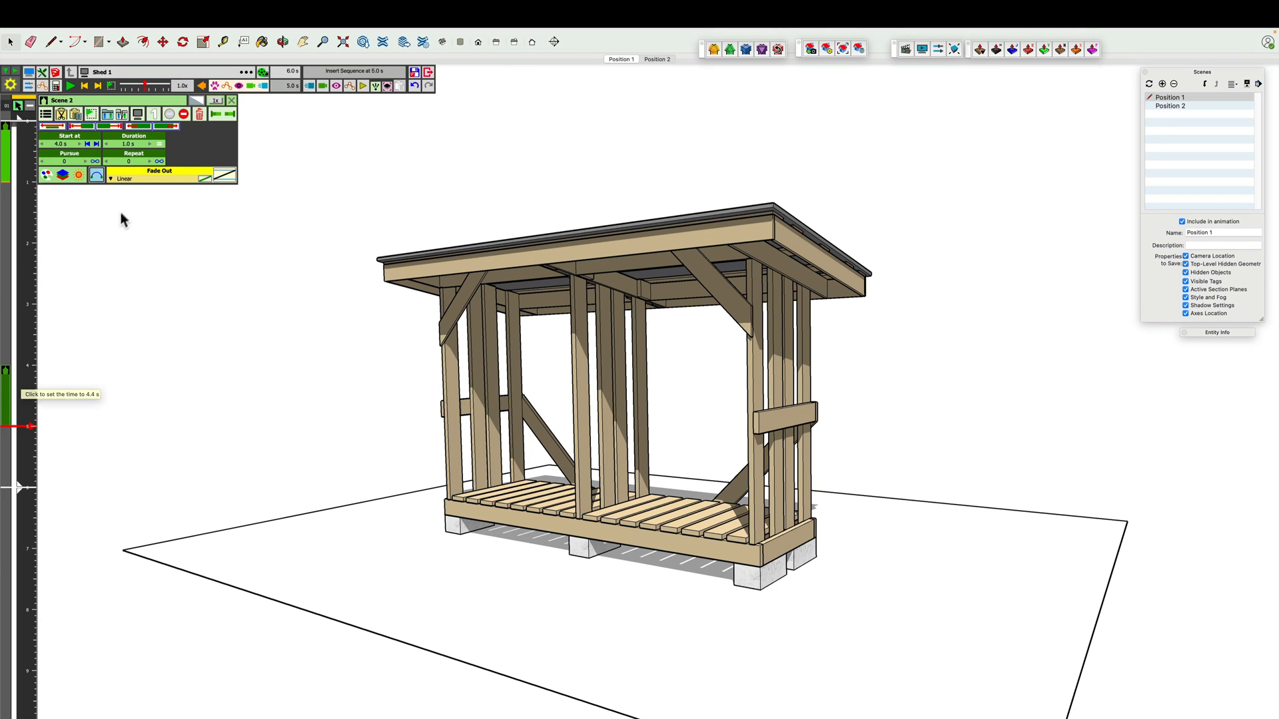
Step: Set the Position 2 clip's easing to the in-out polynomial curve of degree 2.0 and play the film
click(141, 184)
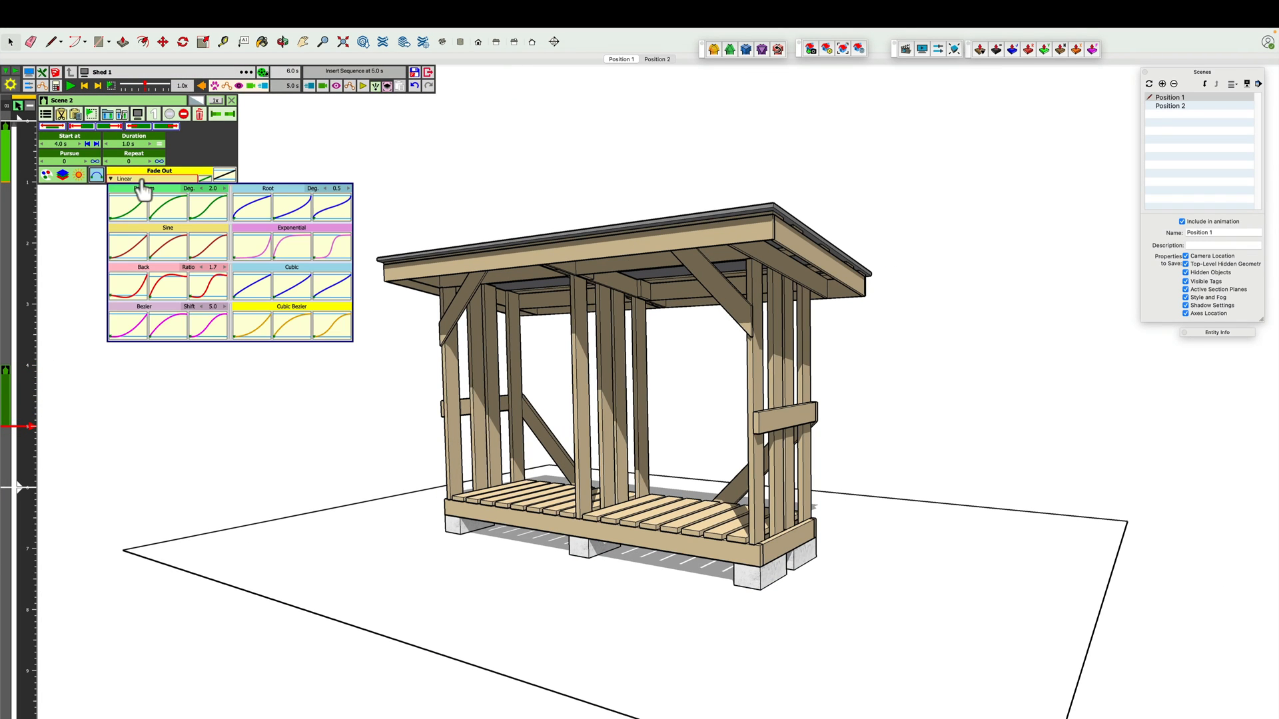
click(205, 211)
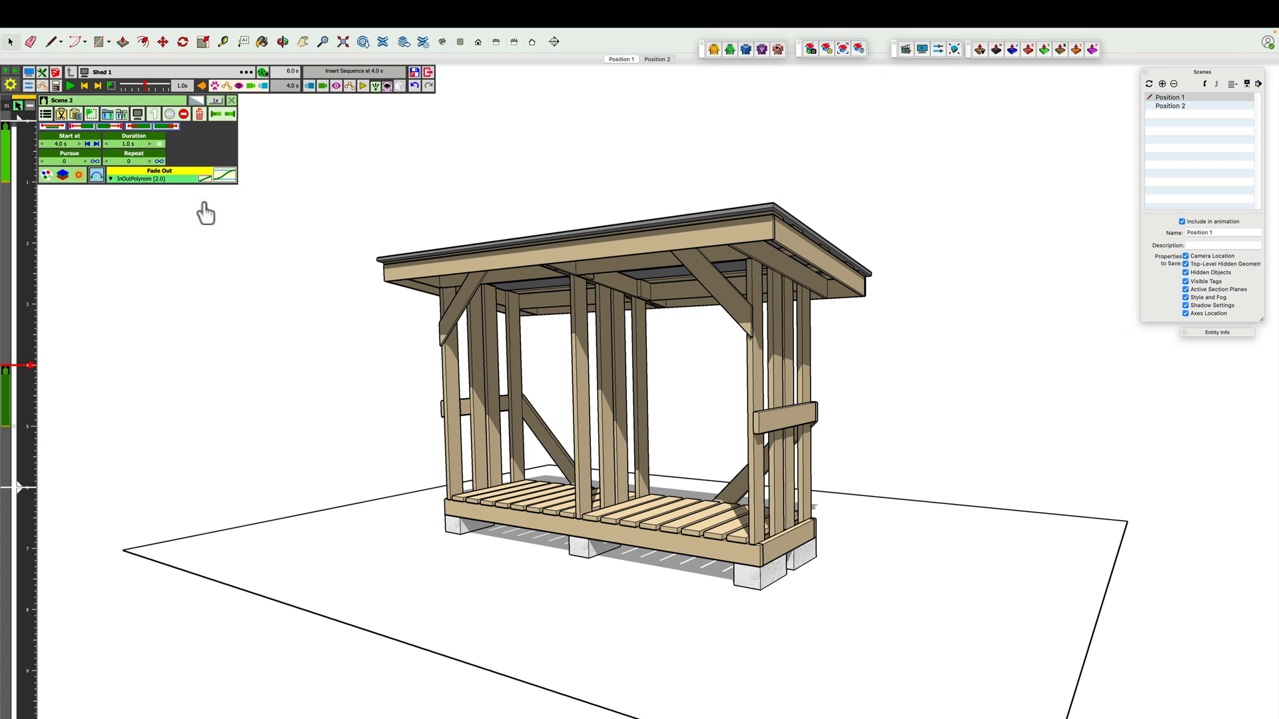
click(83, 86)
click(71, 86)
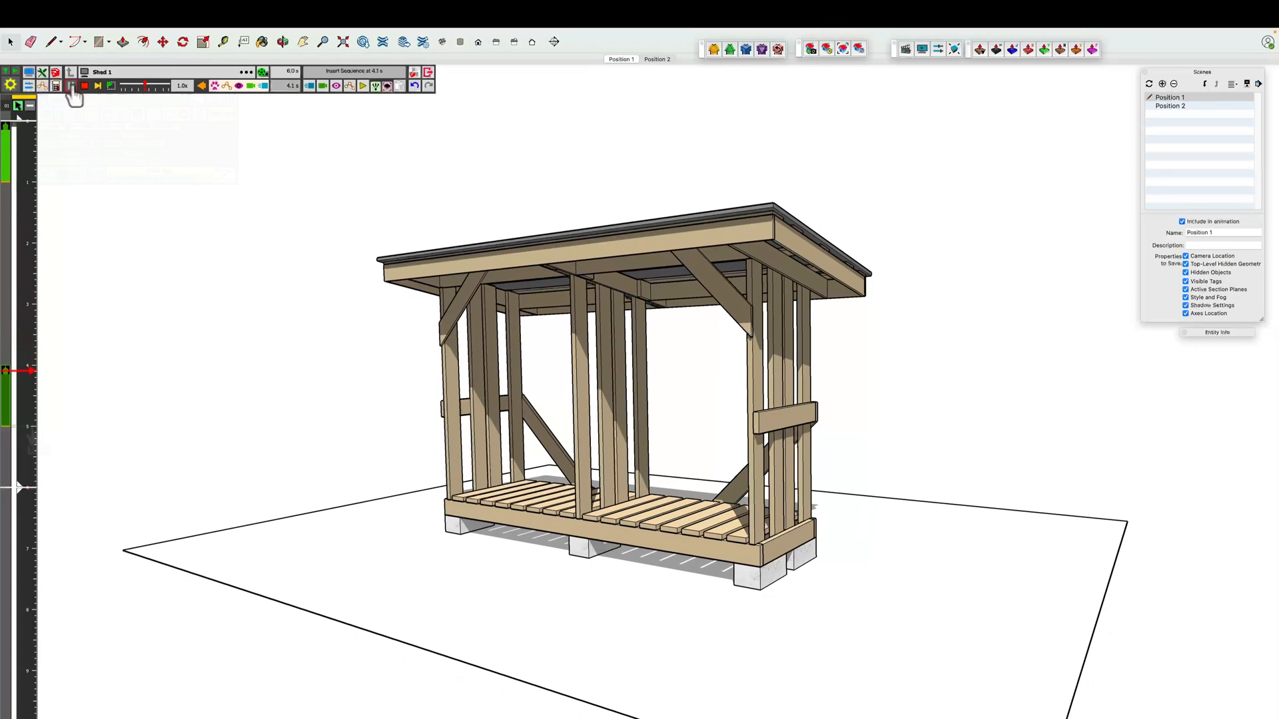
Step: Insert a new movement at 5.0 s and select the roof group as the object to animate
click(31, 428)
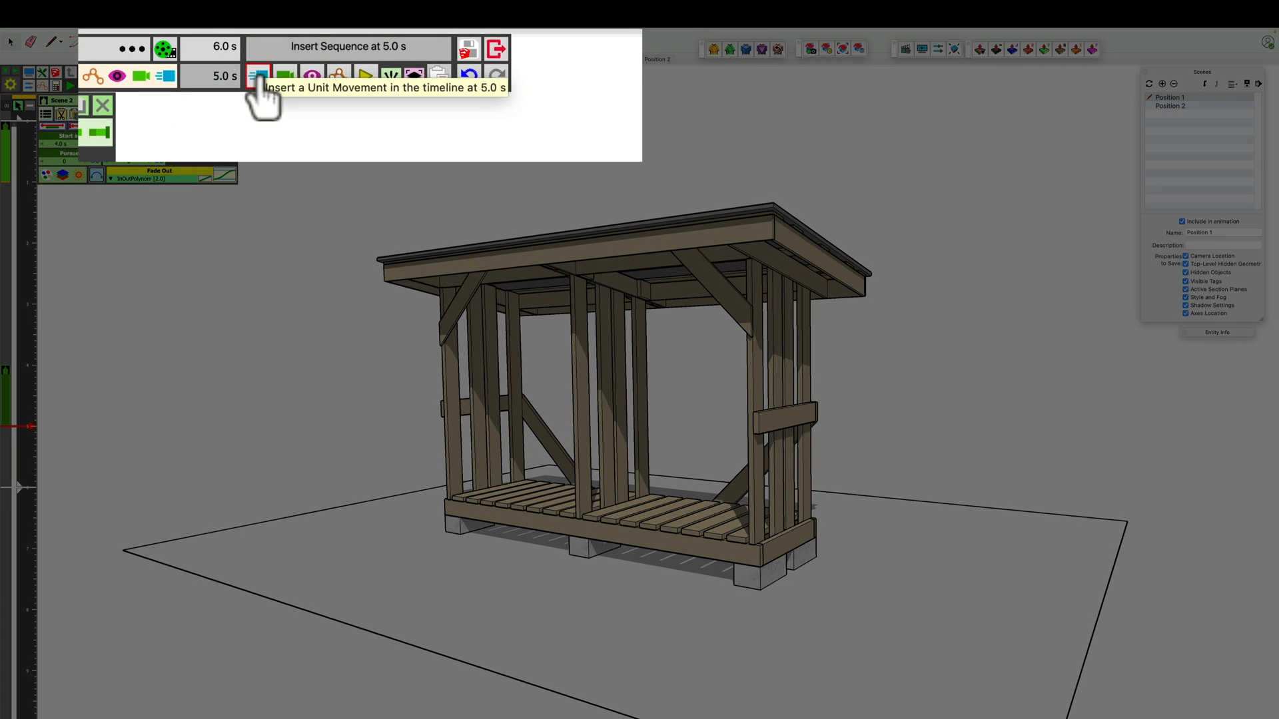
click(259, 78)
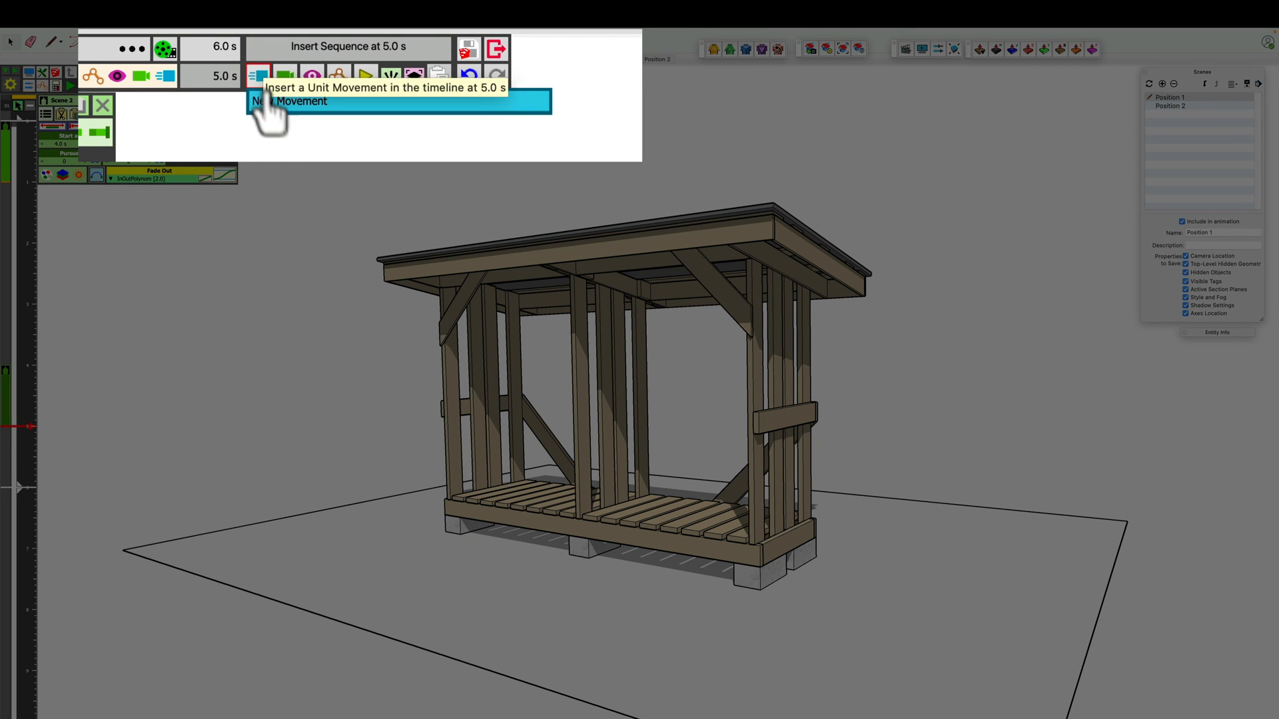
click(276, 101)
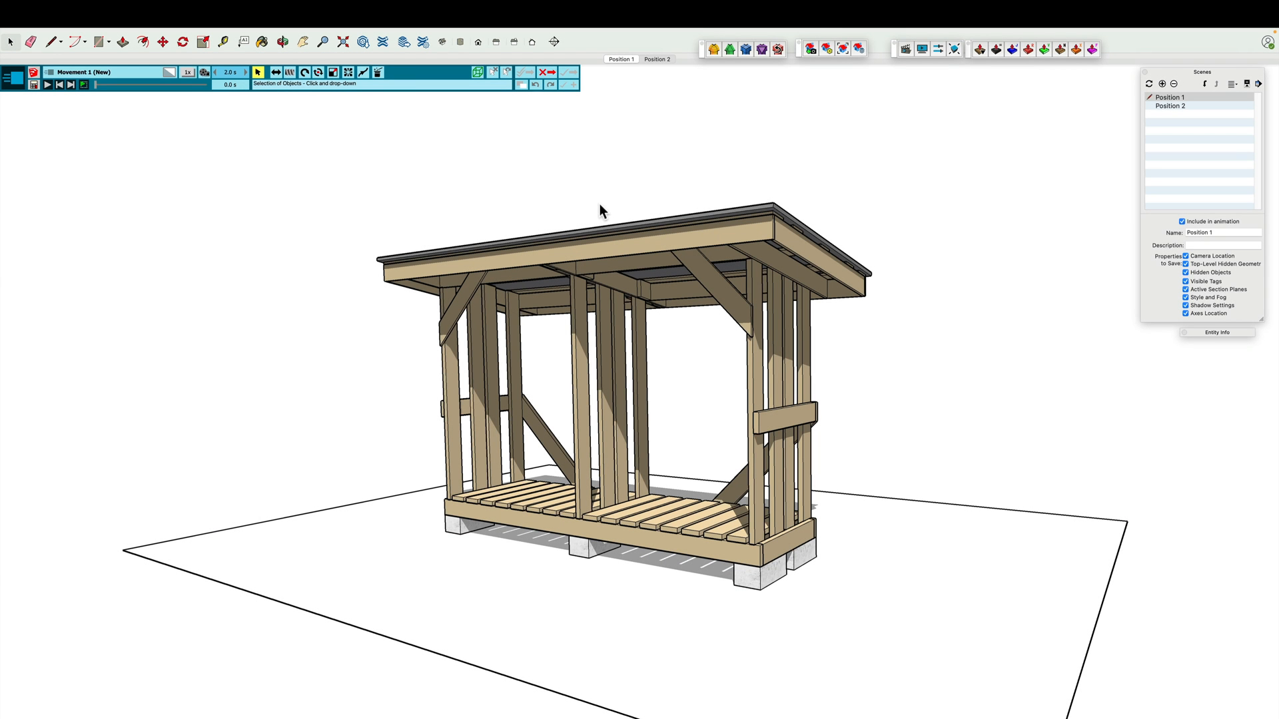
click(604, 229)
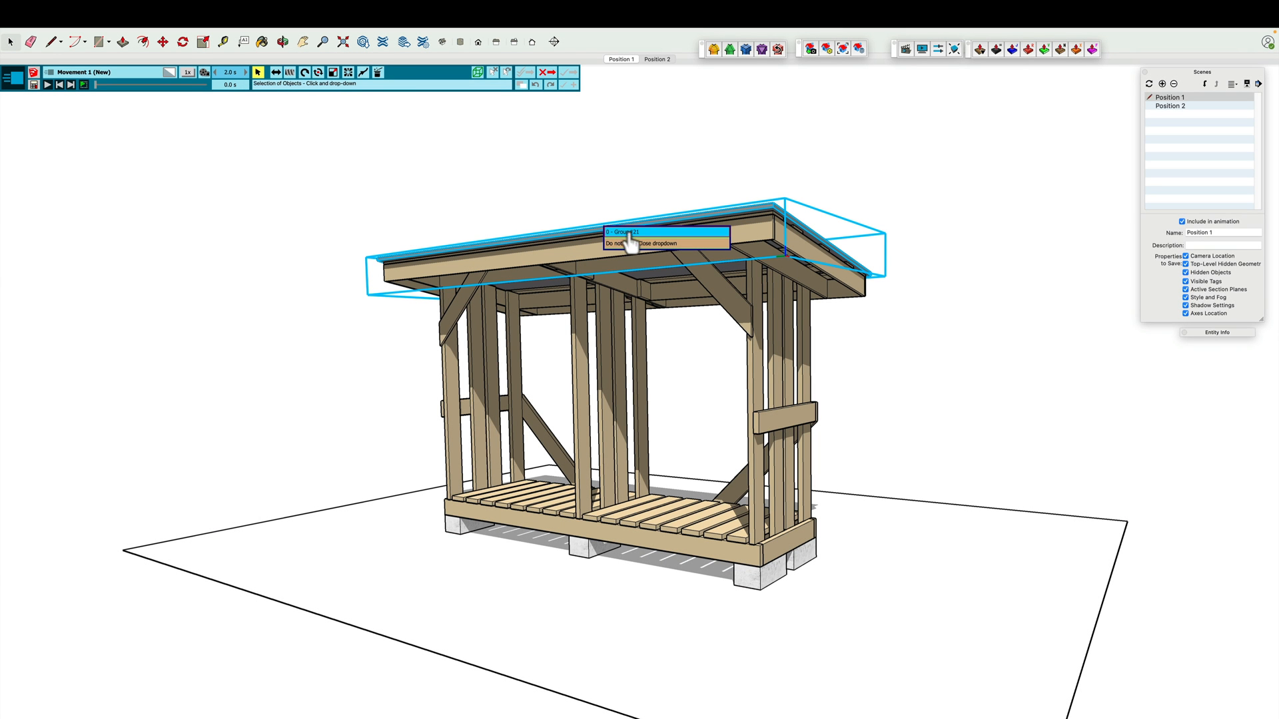
click(630, 233)
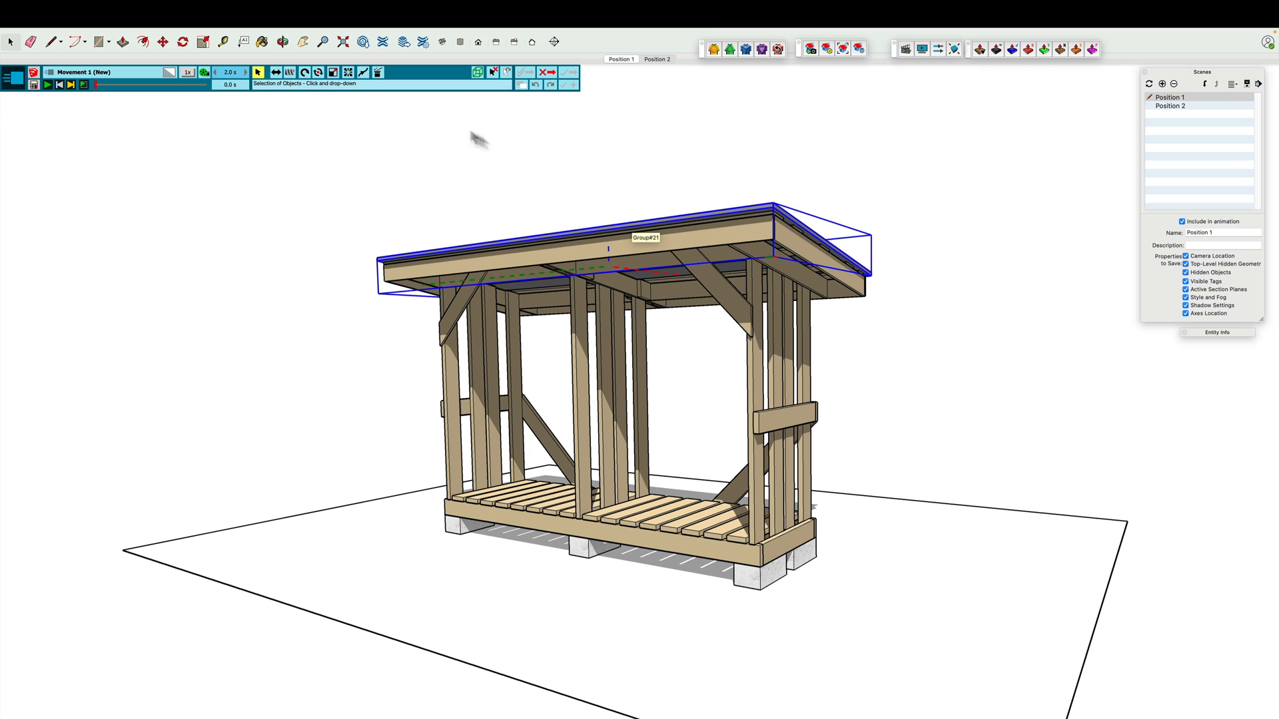
Step: Translate the roof group straight up along the Z axis, set its translation speed to 20, and save the movement
click(276, 72)
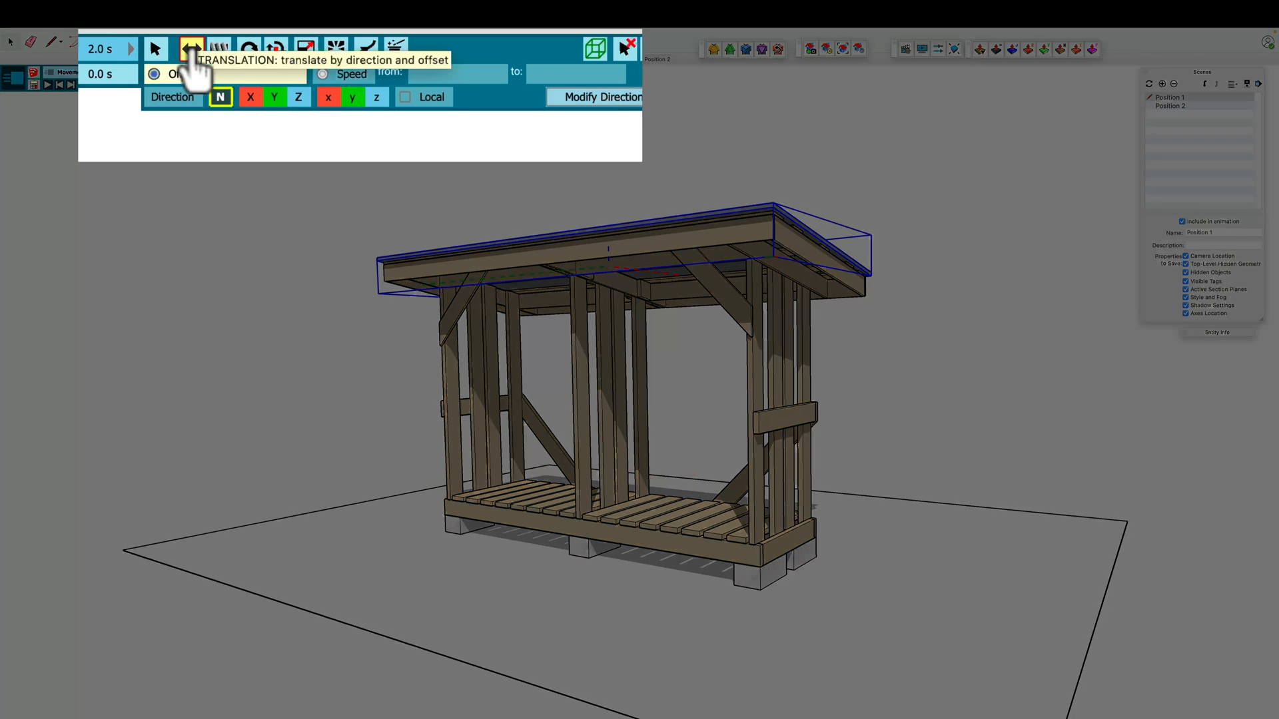
click(298, 97)
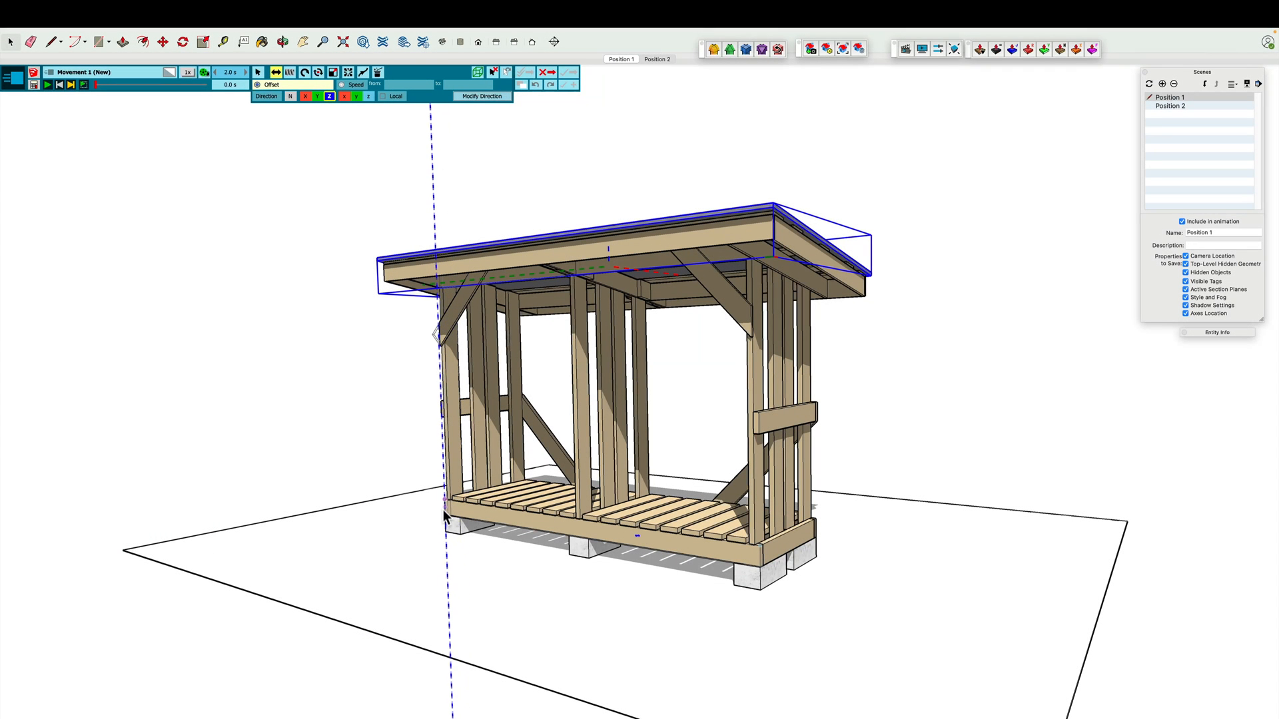
click(444, 530)
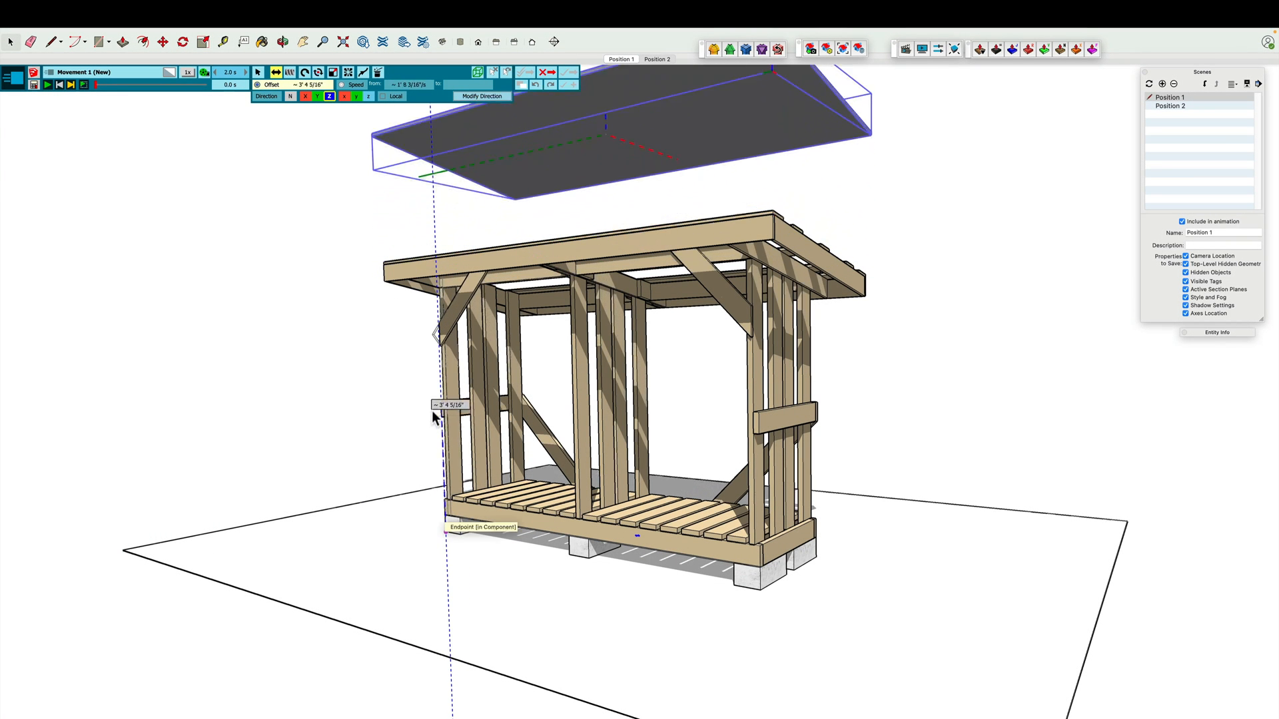
click(422, 112)
click(403, 85)
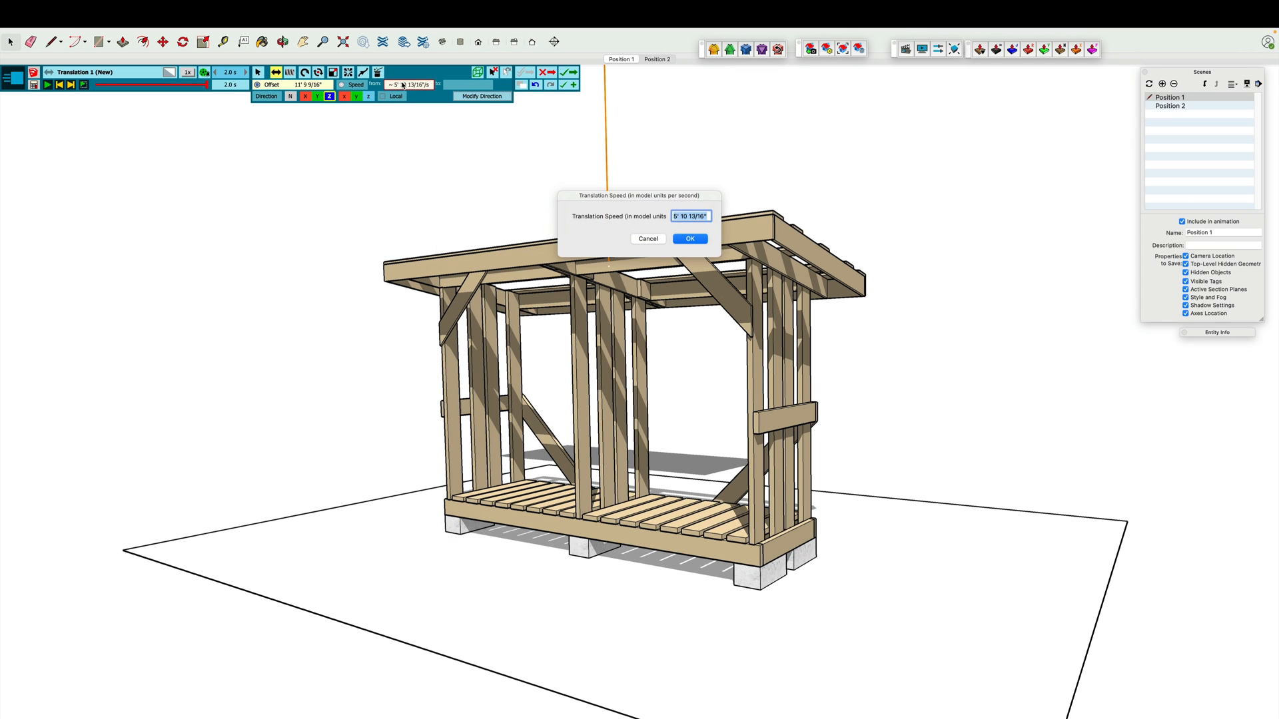
text(20)
click(689, 239)
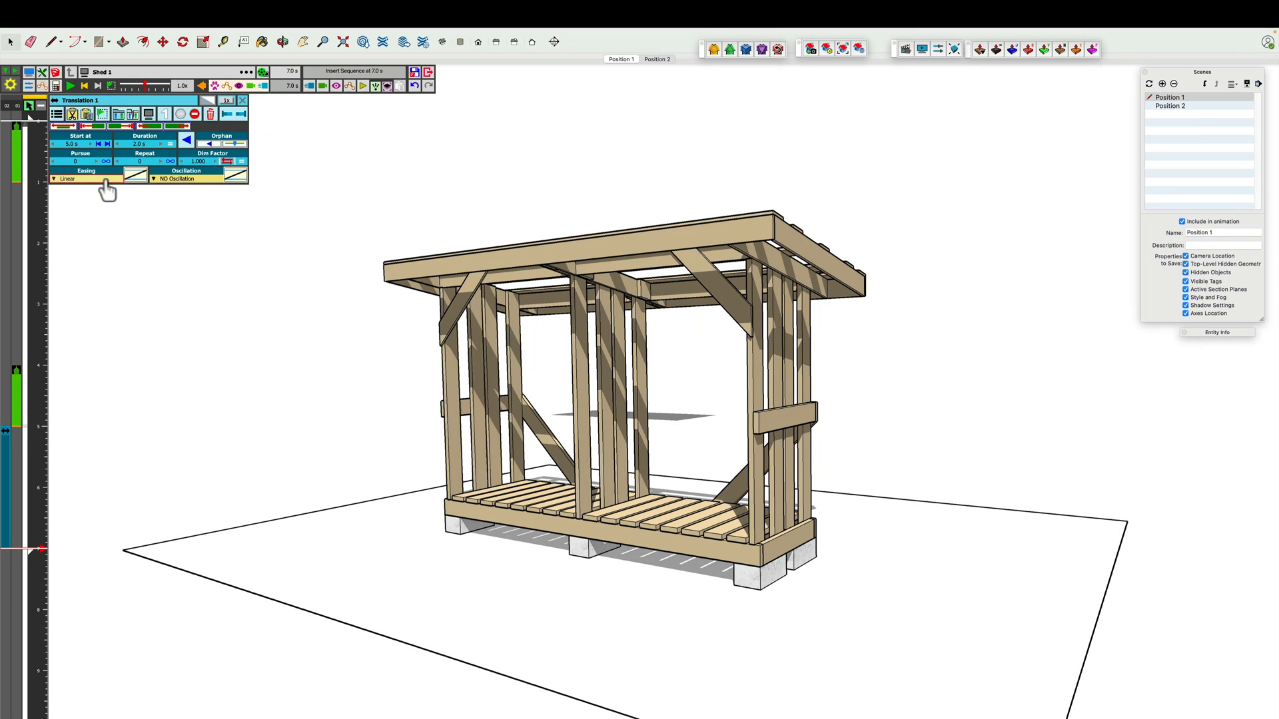
Step: Try the out polynomial easing of degree 2.0 on the roof translation and play the film
click(106, 180)
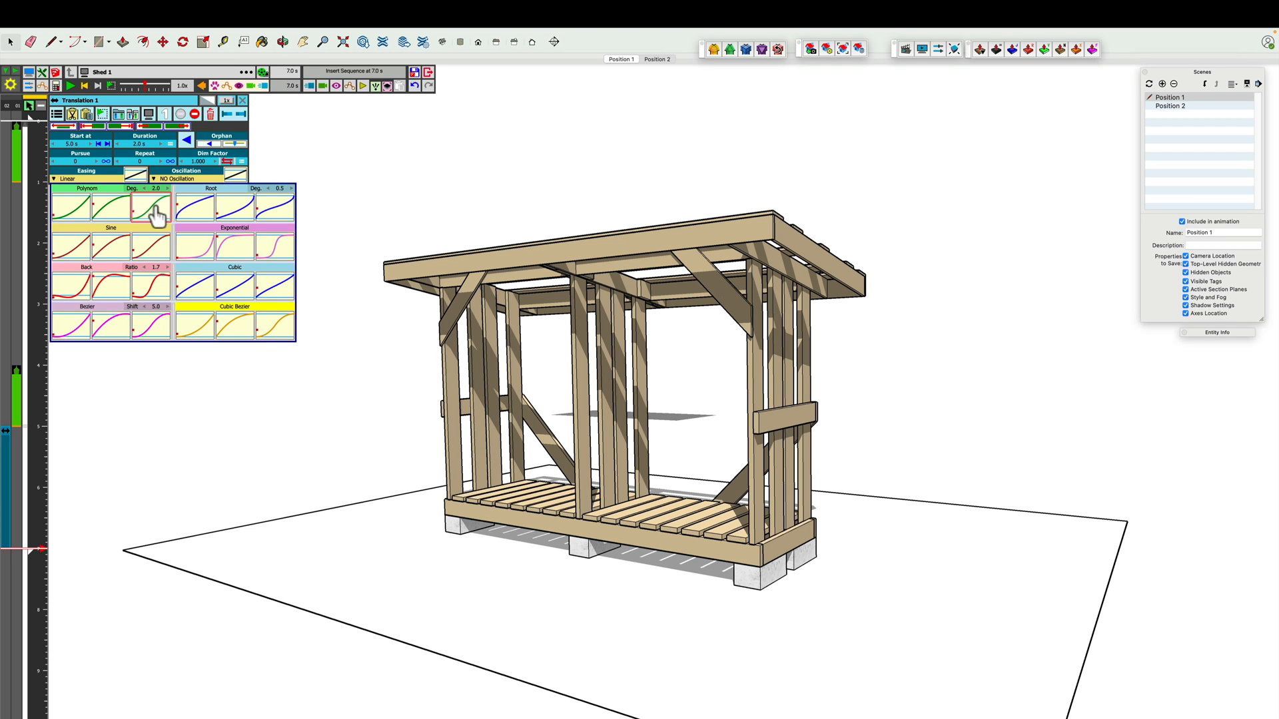
click(110, 212)
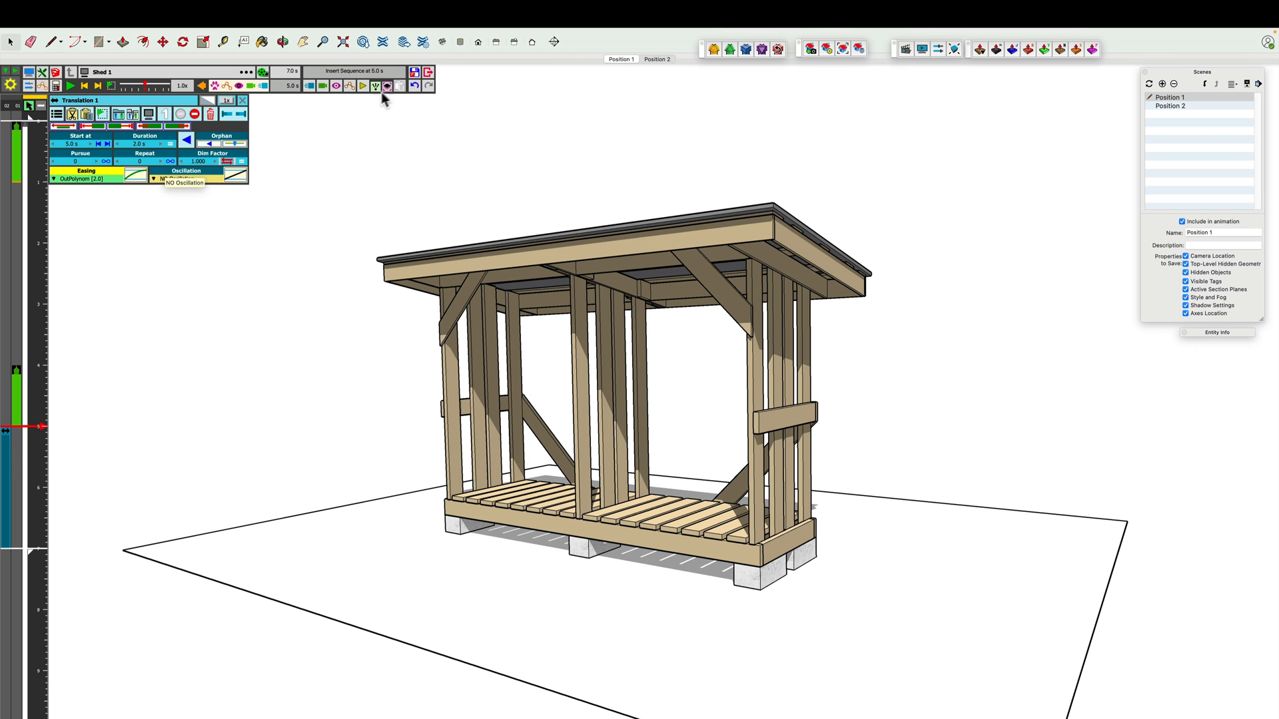
click(72, 87)
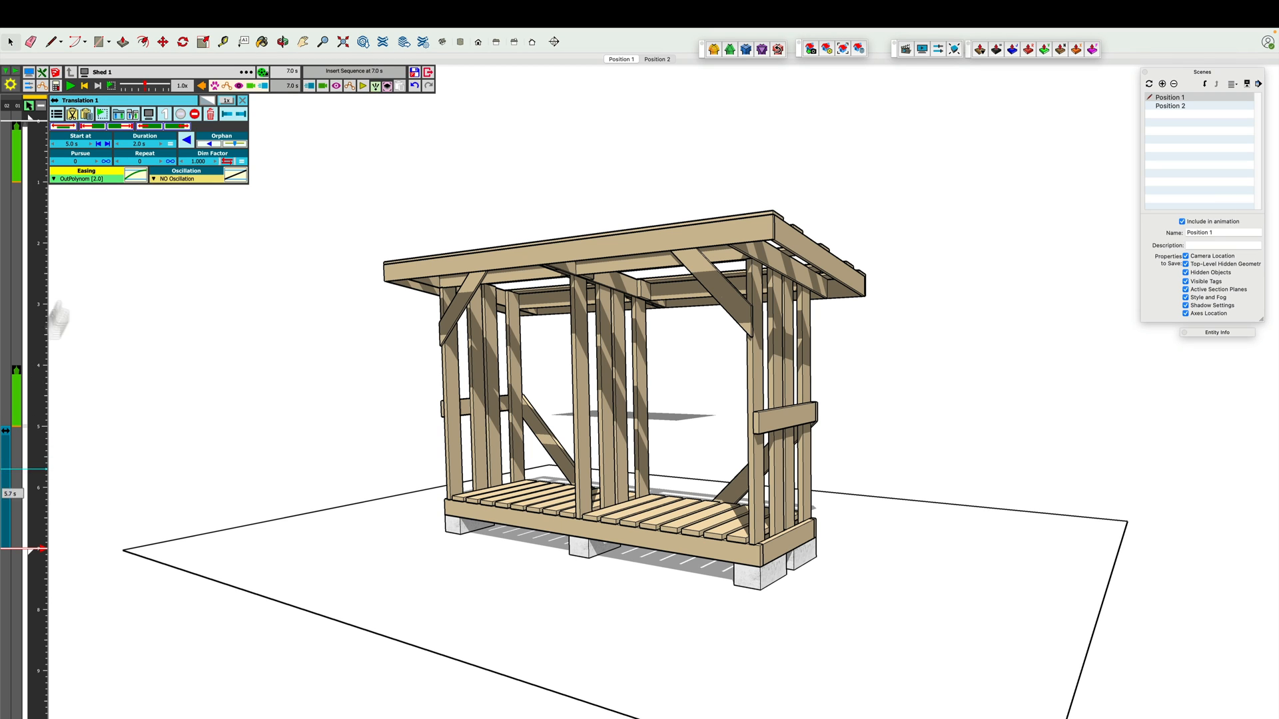
Step: Set the roof translation's easing to the in polynomial curve of degree 2.0, return to the film's start, and exit the film
click(106, 180)
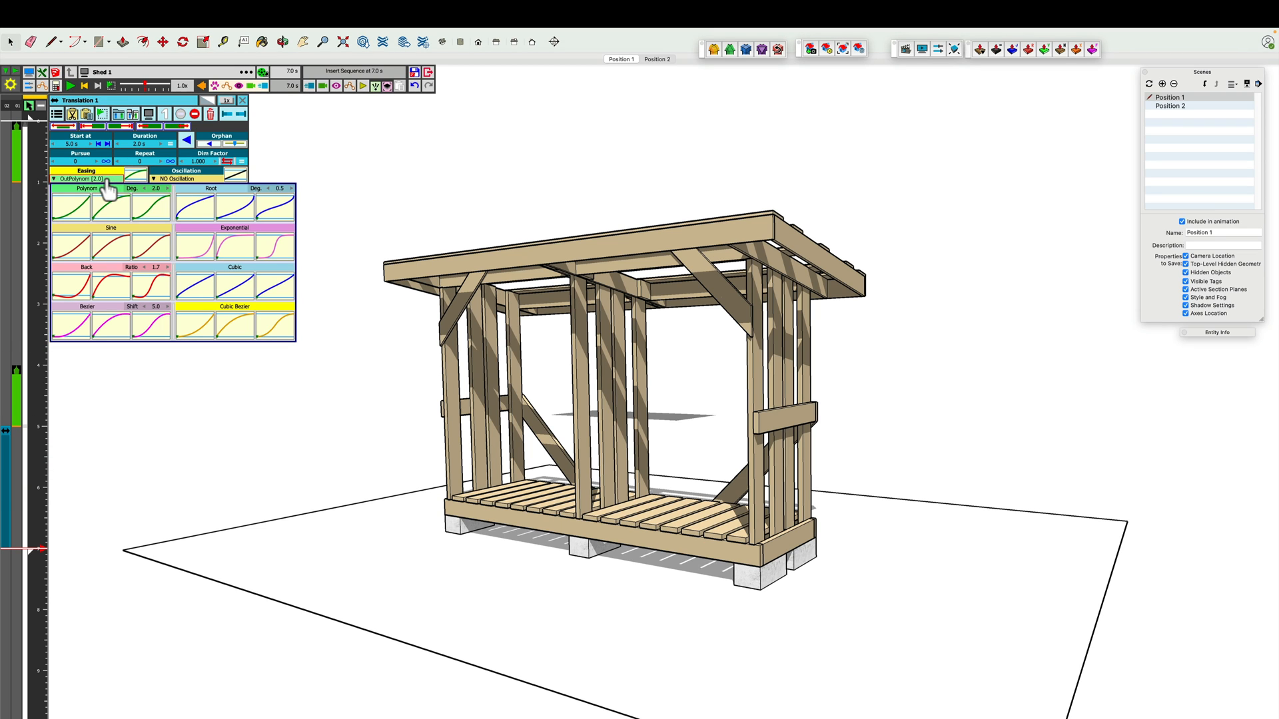
click(72, 211)
mouse_move(28, 453)
mouse_down()
mouse_move(33, 513)
mouse_move(50, 155)
mouse_up()
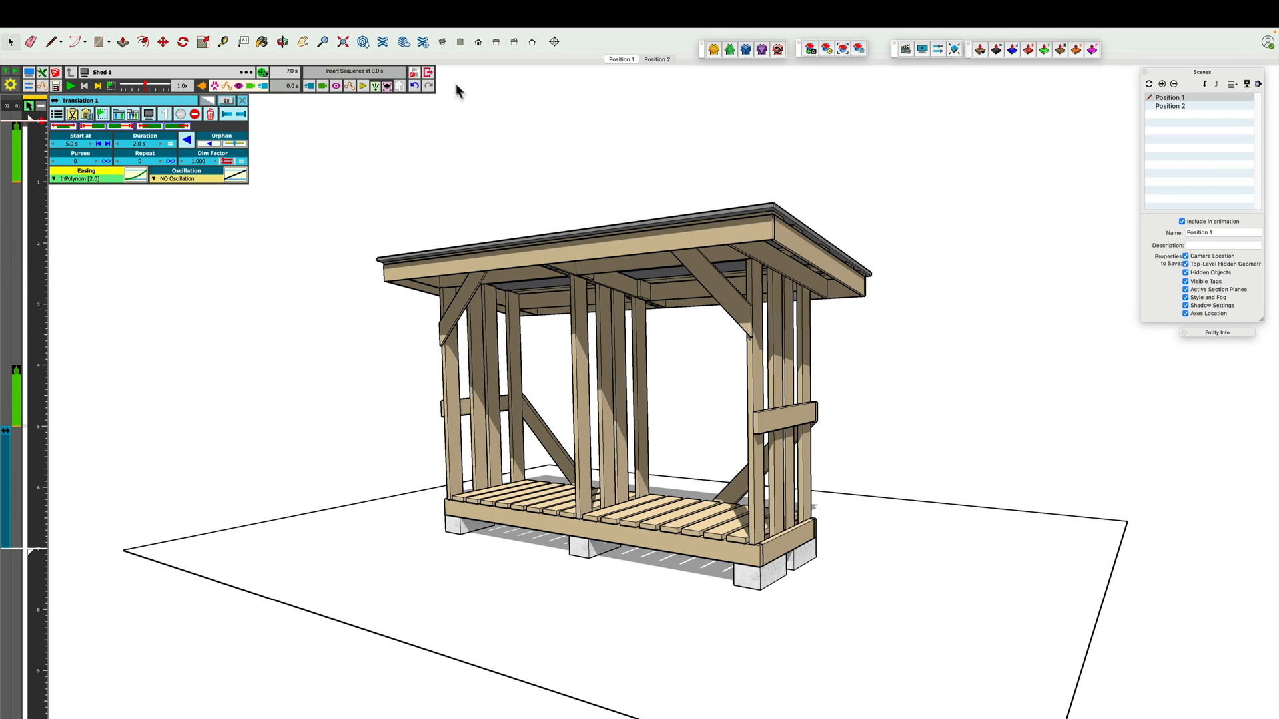
click(428, 72)
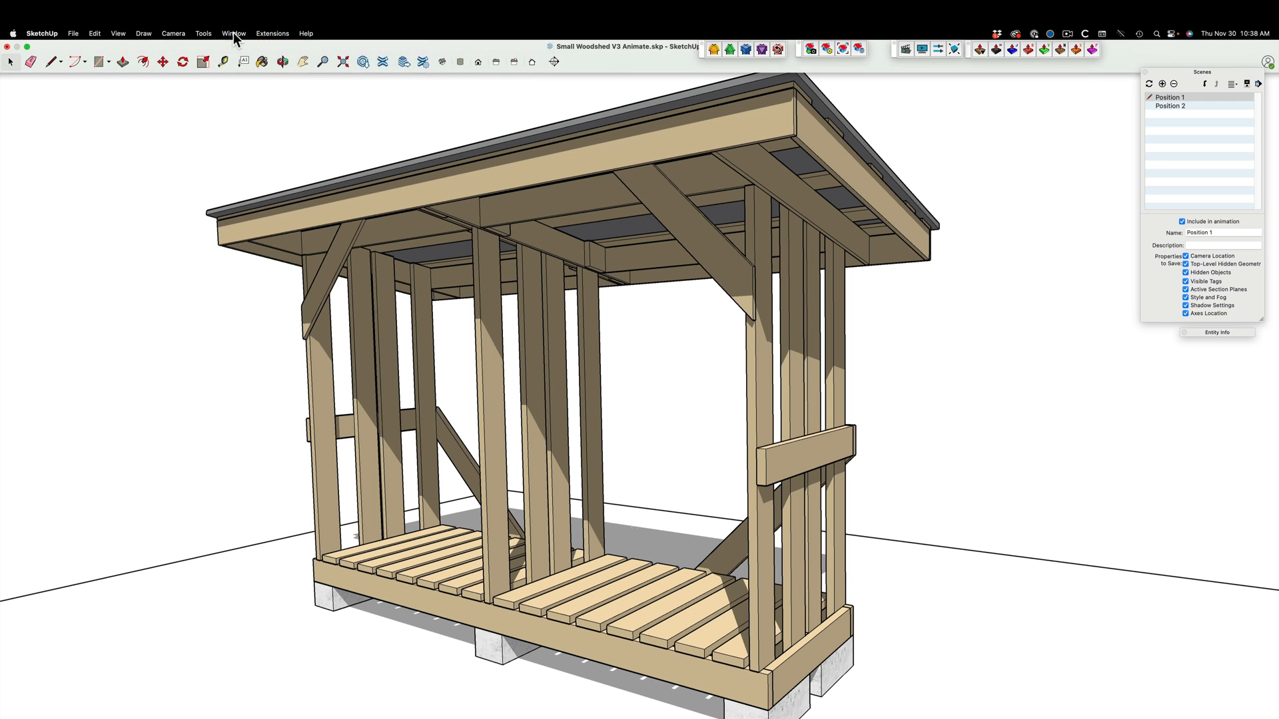
Step: Turn off shadows on the ground and update scene Position 1 with the new shadow settings
click(233, 34)
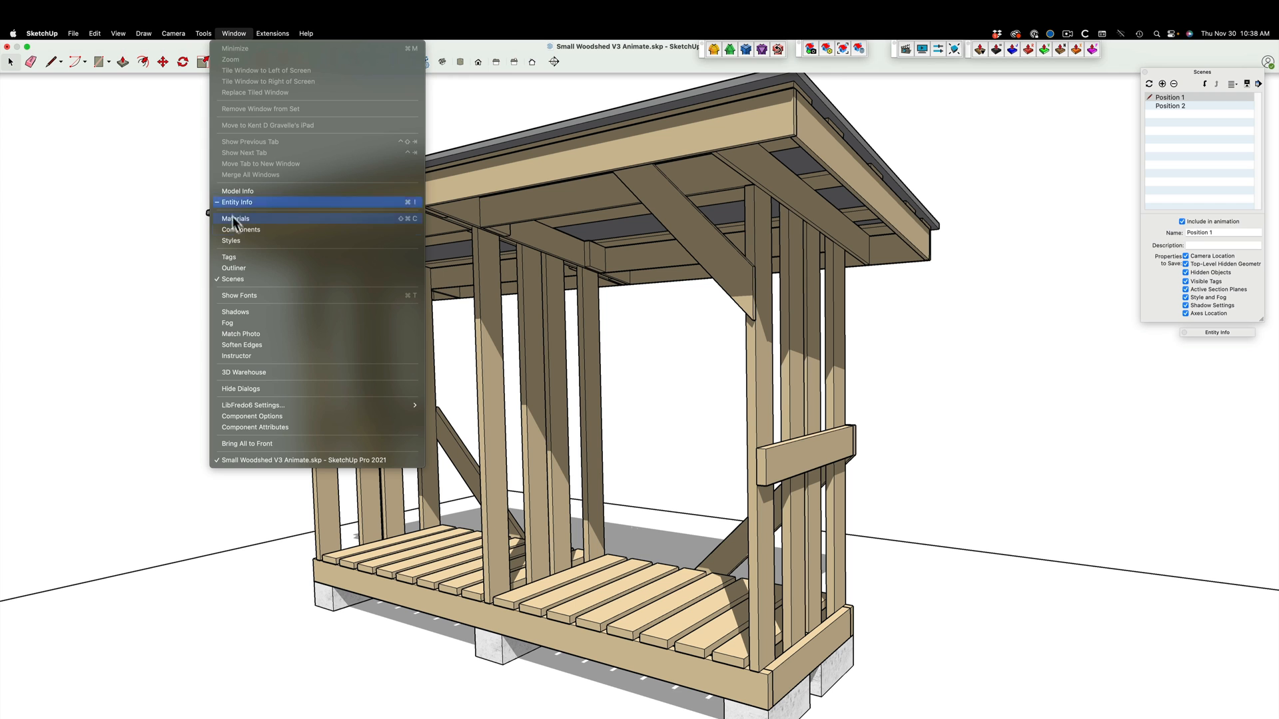
click(237, 313)
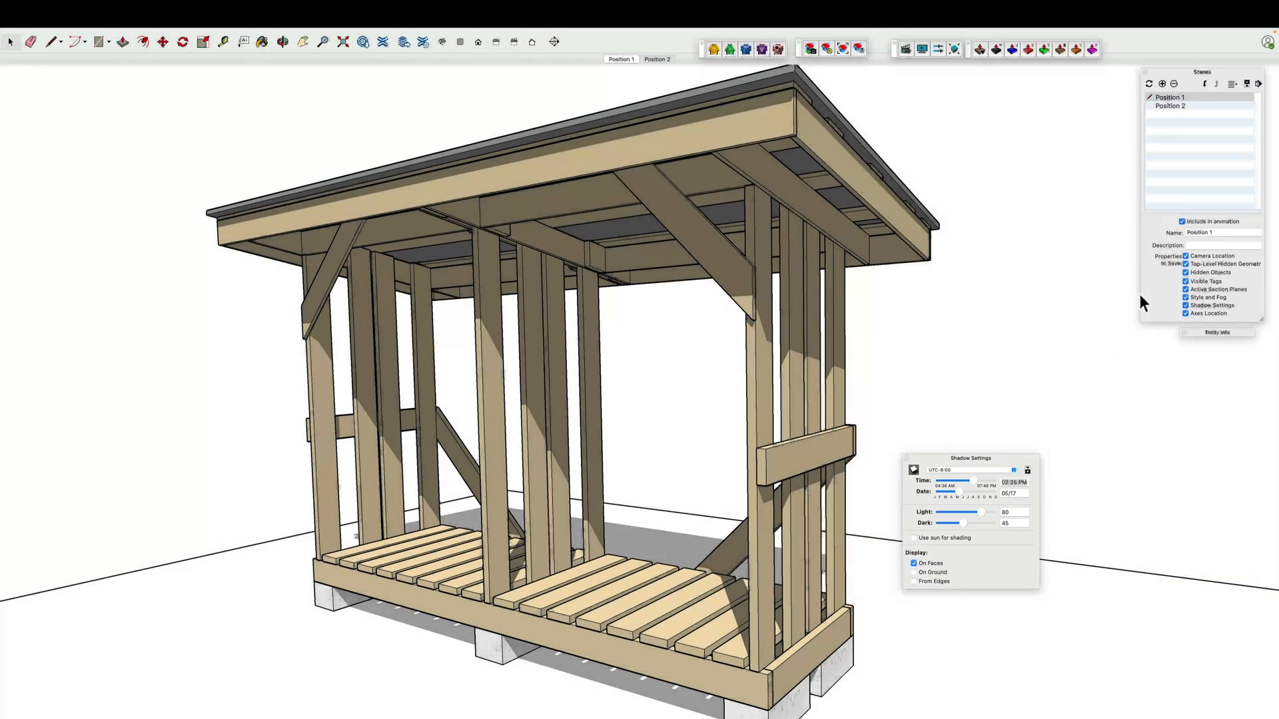
right_click(1169, 97)
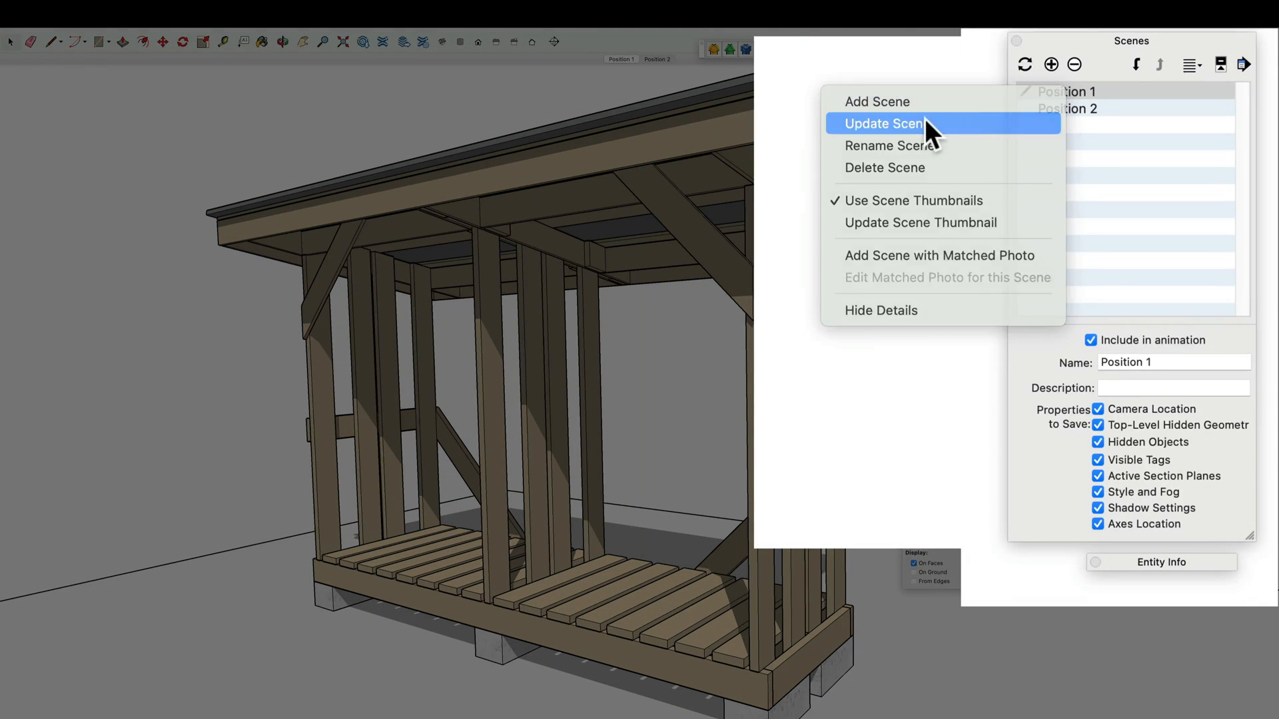
click(925, 123)
click(1176, 377)
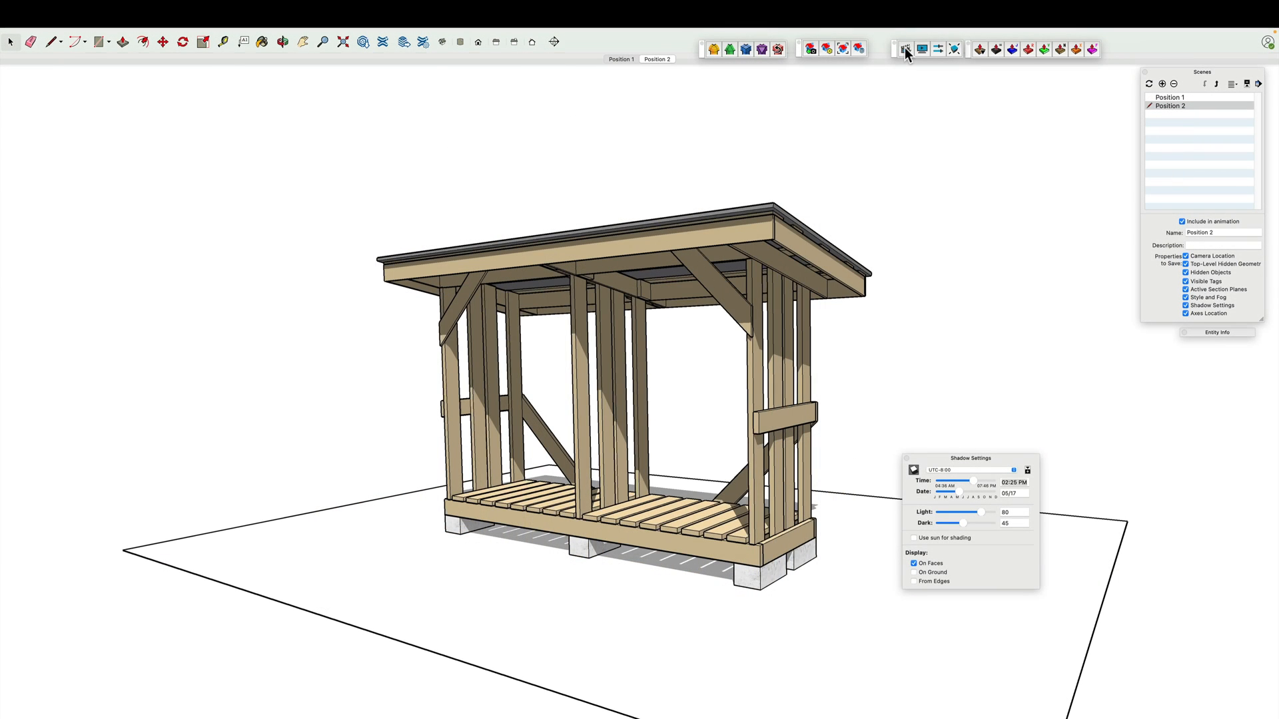
Step: Reopen the Shed 1 film and replay the animation from 3.4 s
click(905, 48)
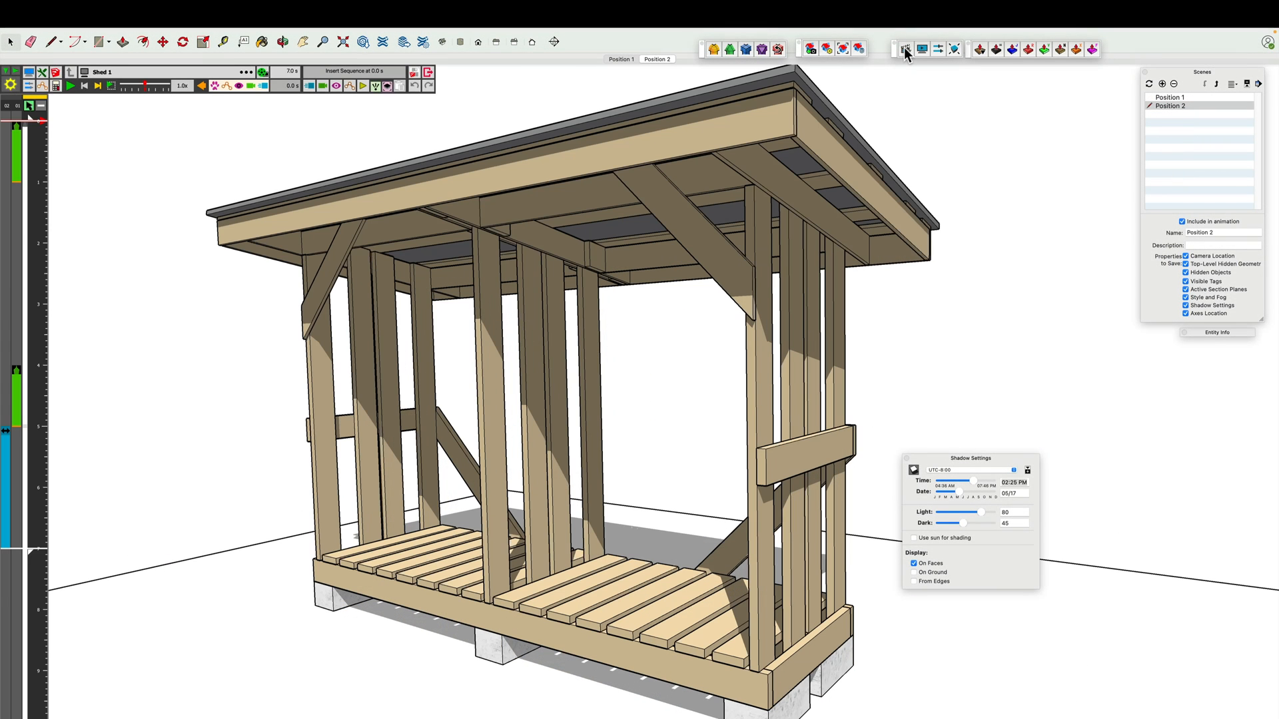
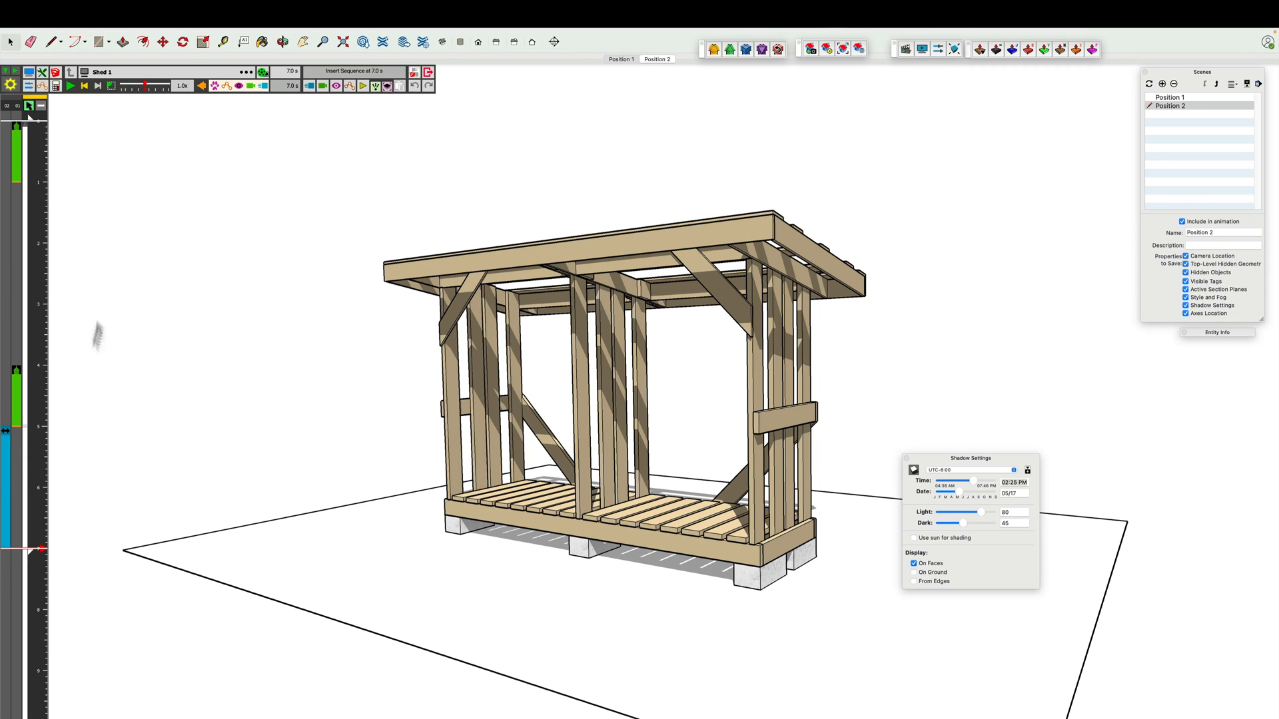
drag(35, 393, 46, 343)
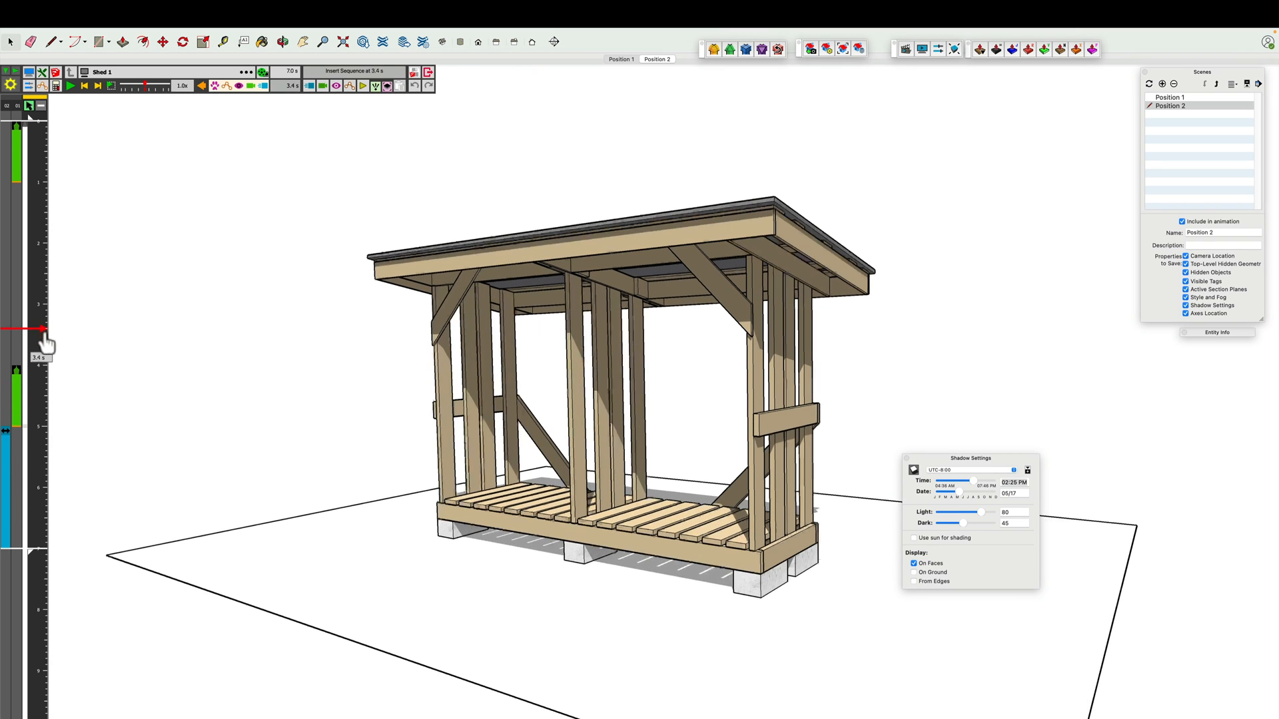
click(70, 87)
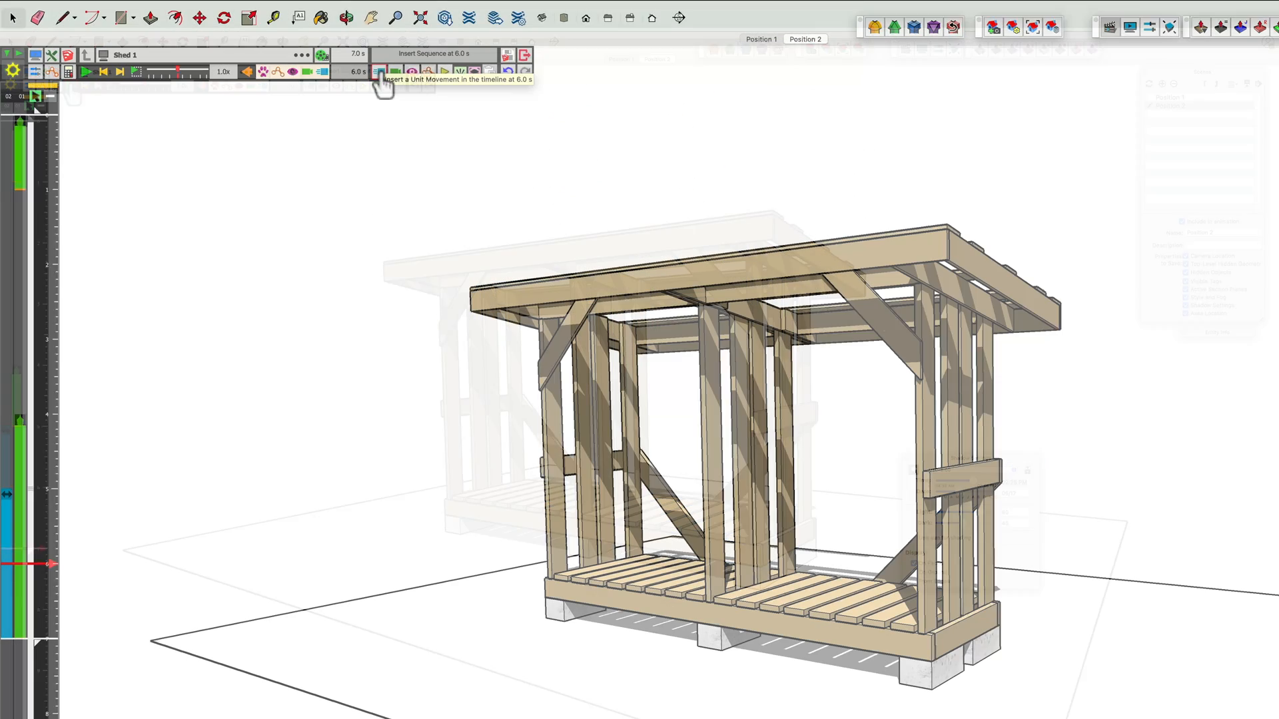
Step: Insert a new movement in the Shed 1 timeline at 6.0 s and select Roof Slat [05] as its object
click(378, 73)
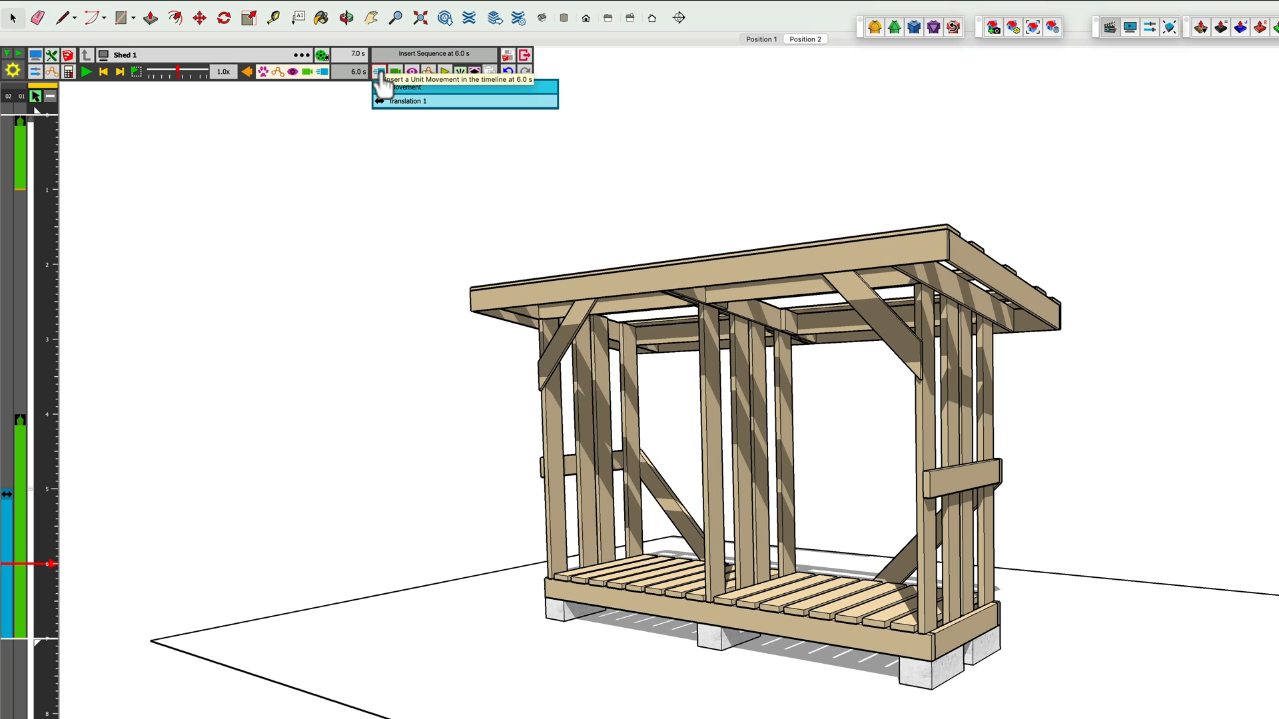
click(426, 87)
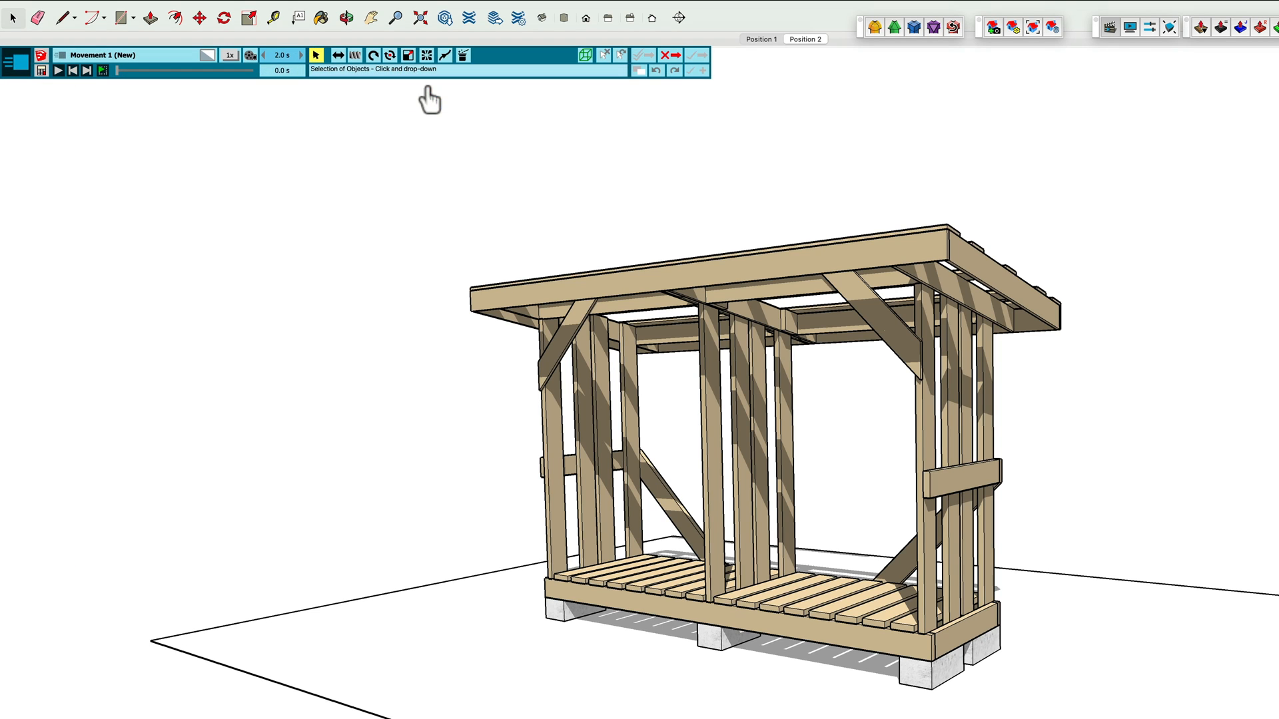
click(947, 227)
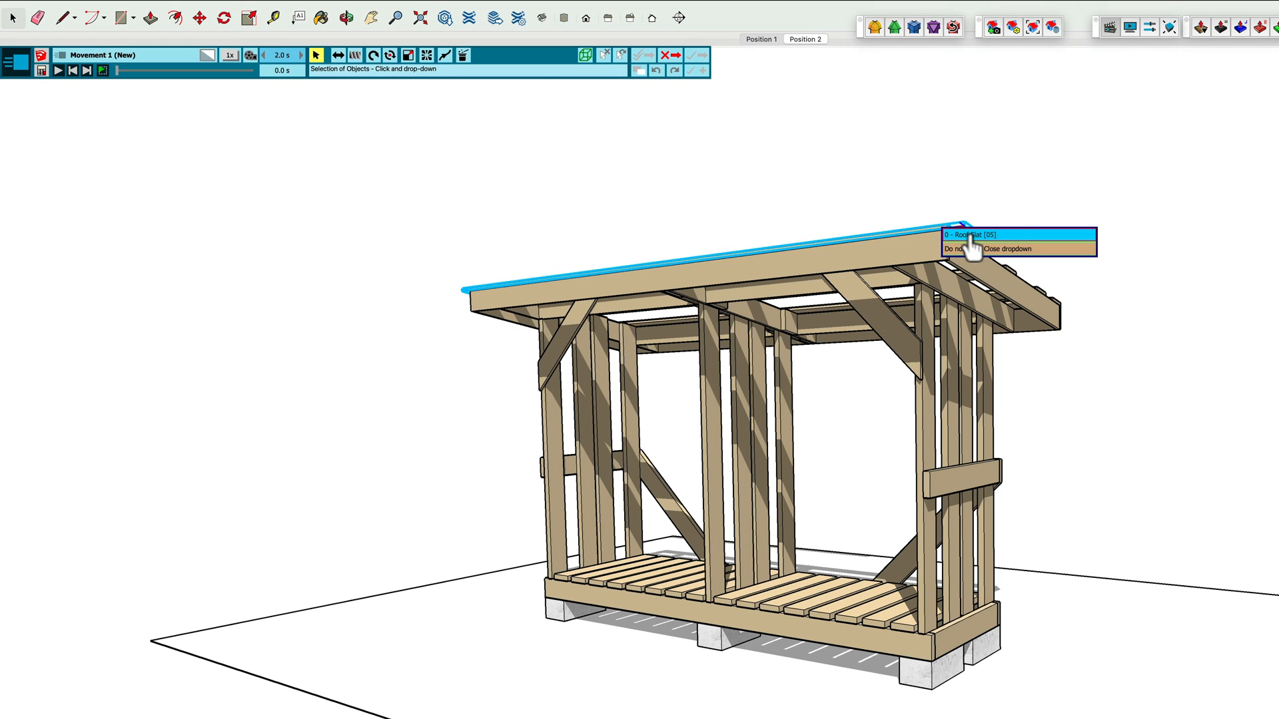
click(970, 235)
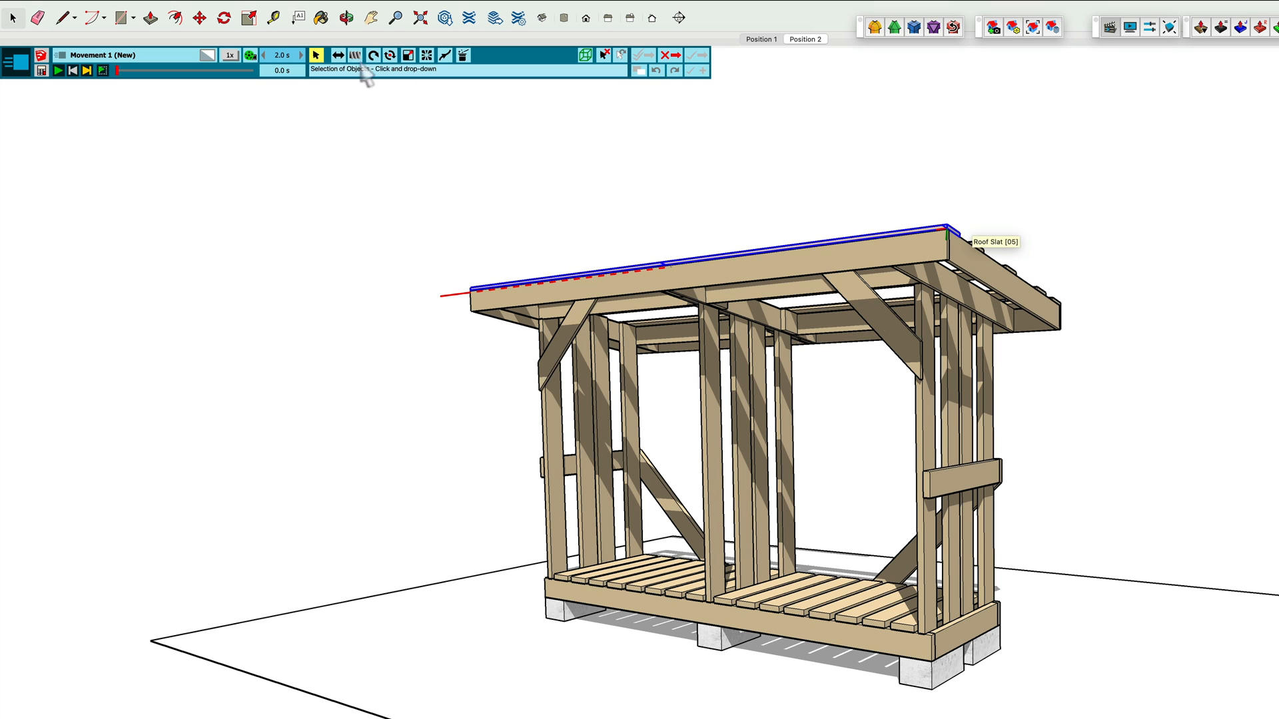
Step: Translate the selected slat 20' upward along Z over 1.5 s and give the translation in polynomial easing of degree 2.0
click(338, 56)
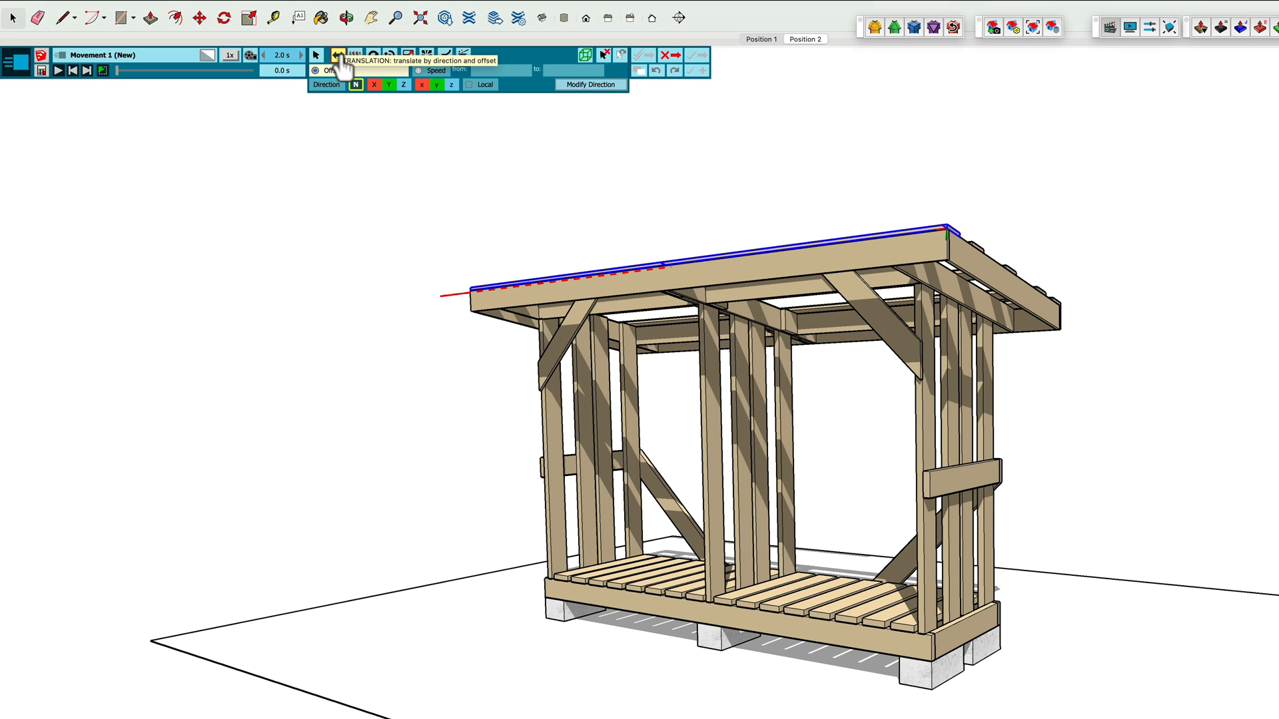
click(404, 84)
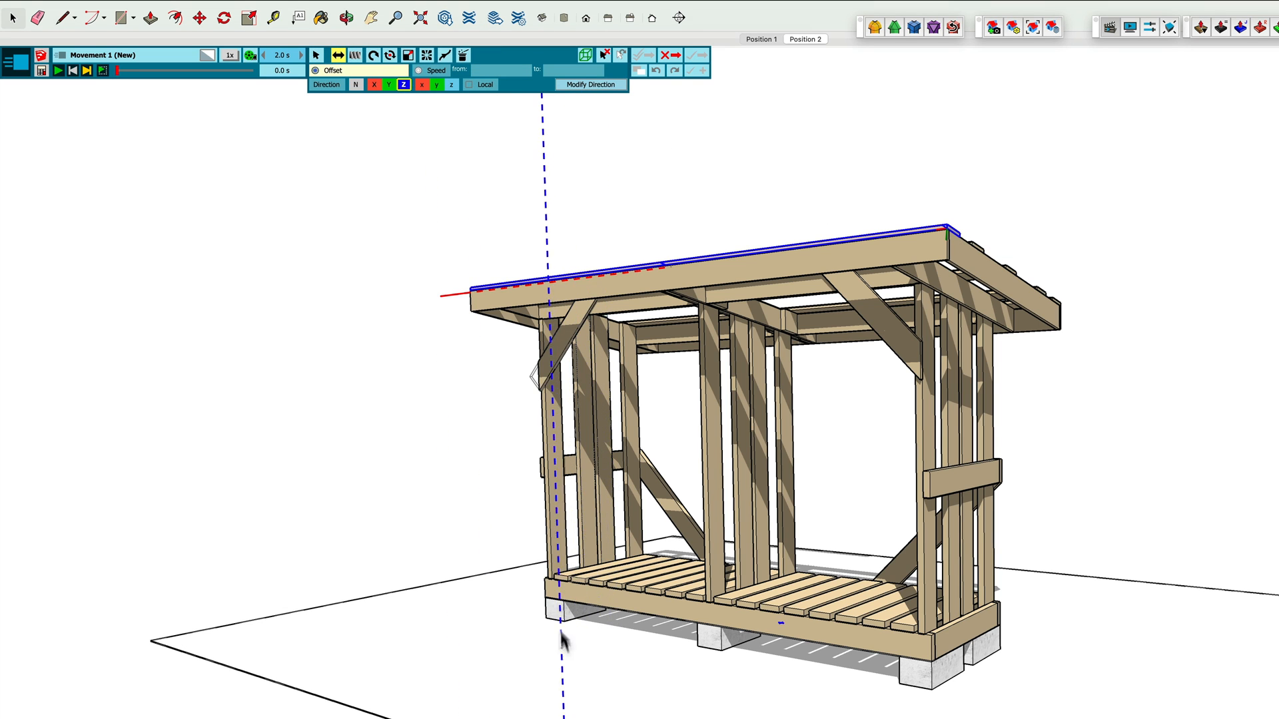
drag(548, 610, 542, 499)
text(20')
key(Return)
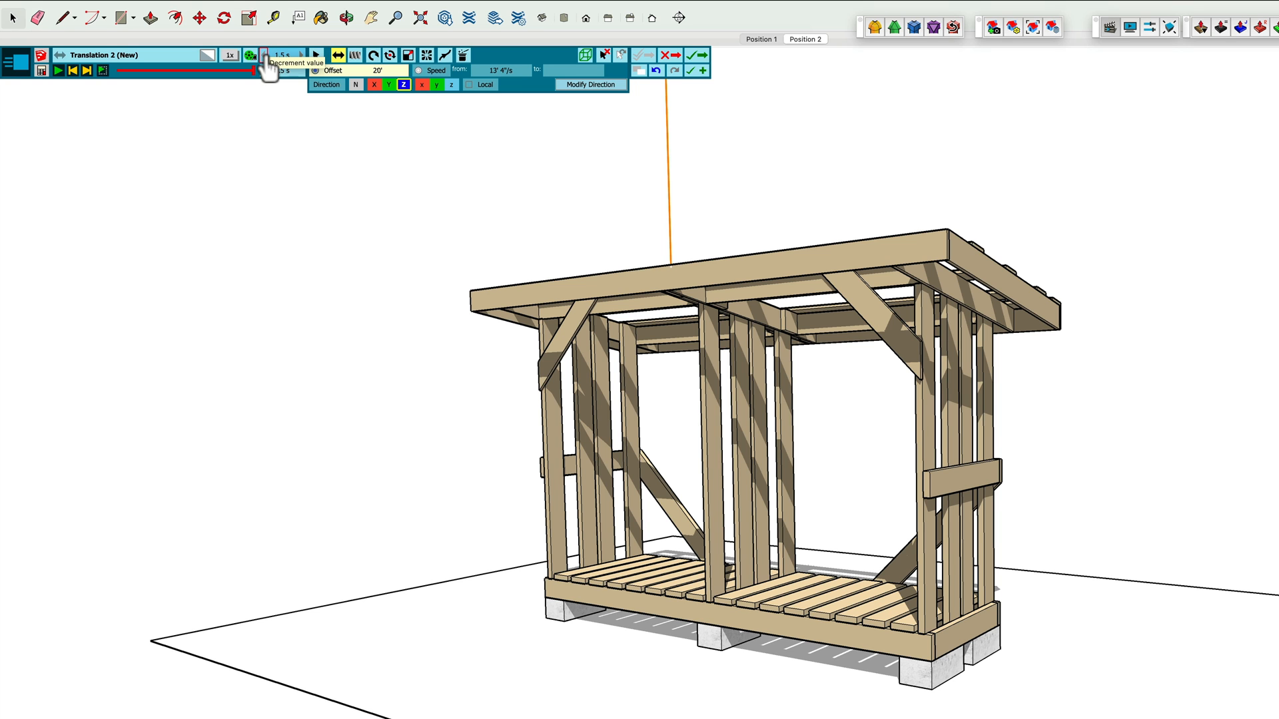
click(696, 57)
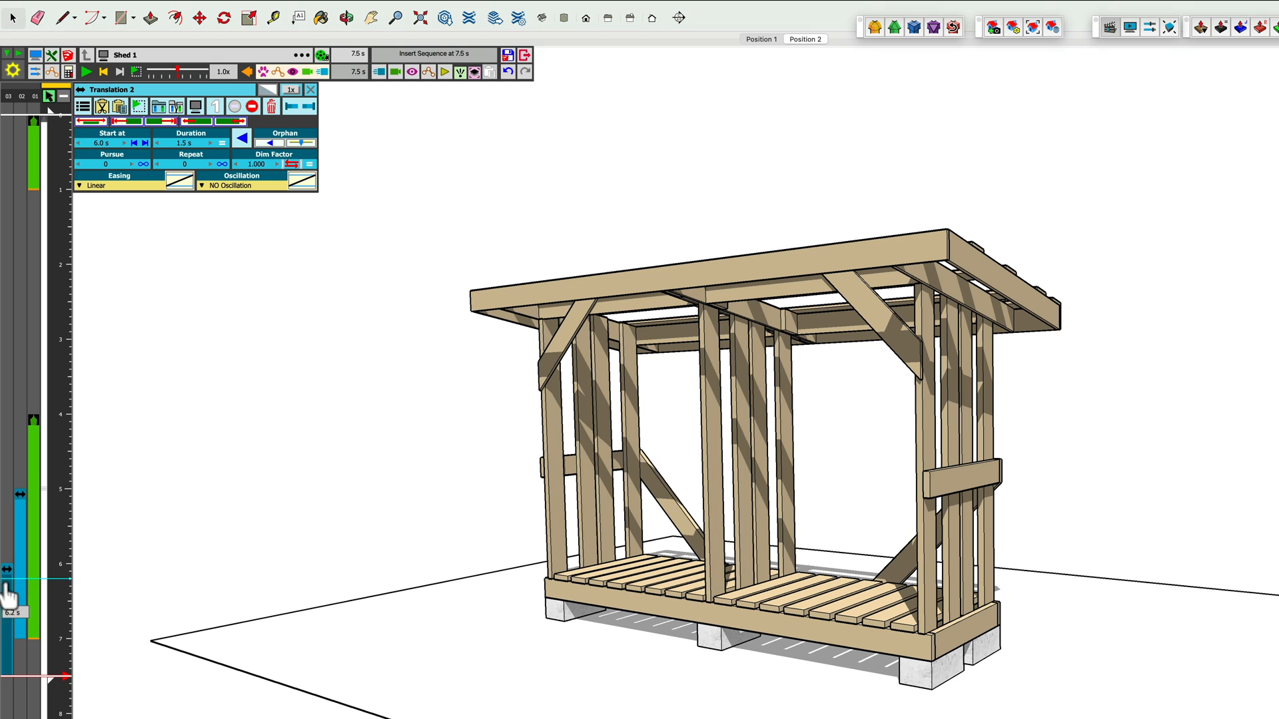
click(147, 190)
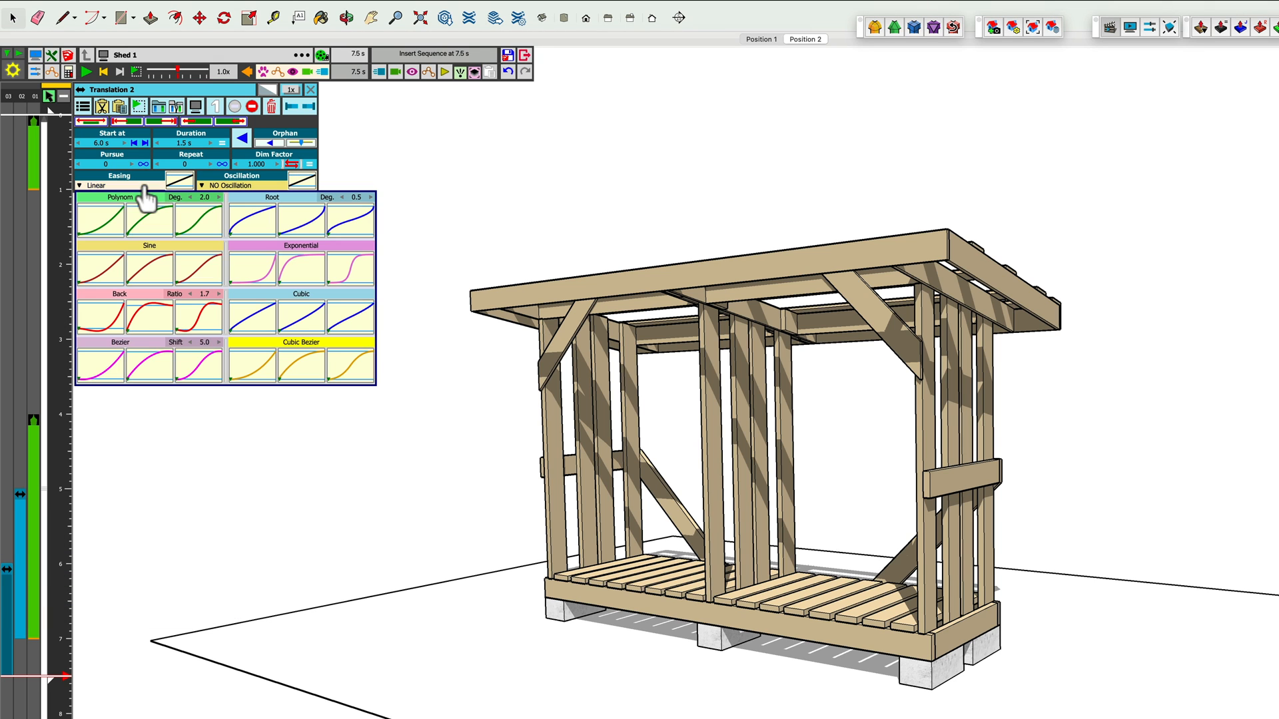
click(112, 223)
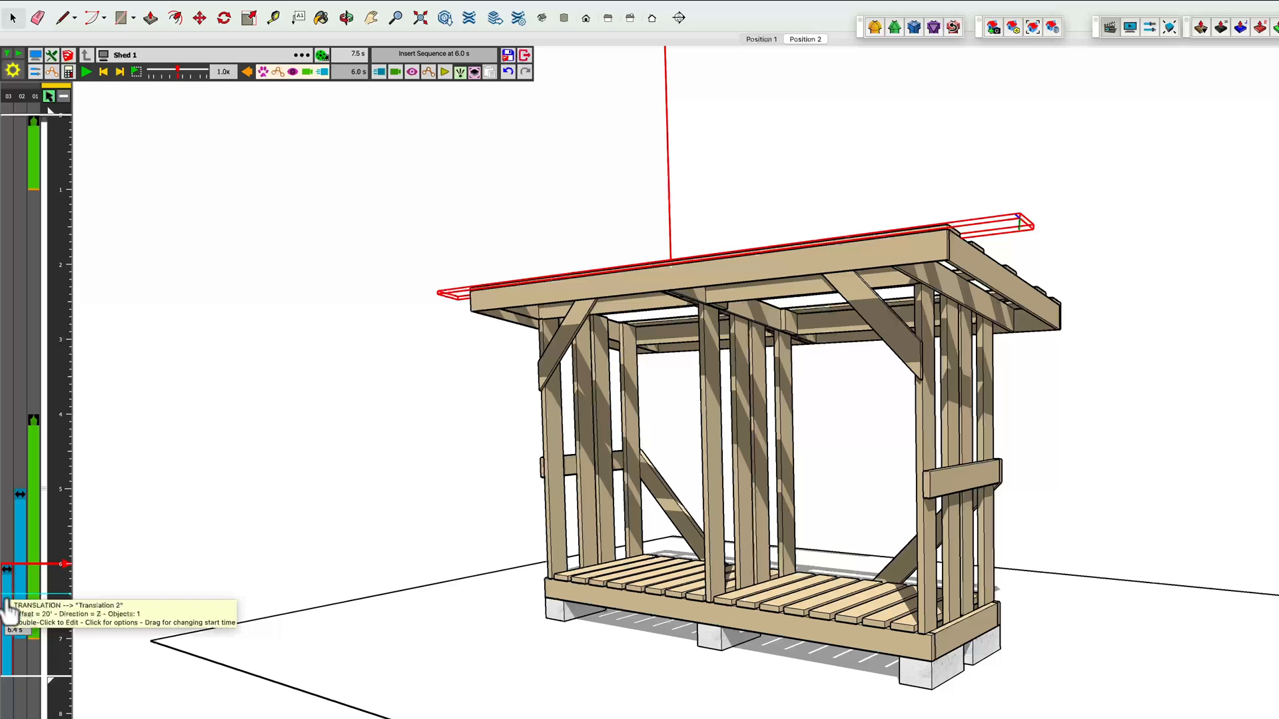
Step: Mark the slat's translation red in the timeline and play the film from 3.5 s
click(8, 607)
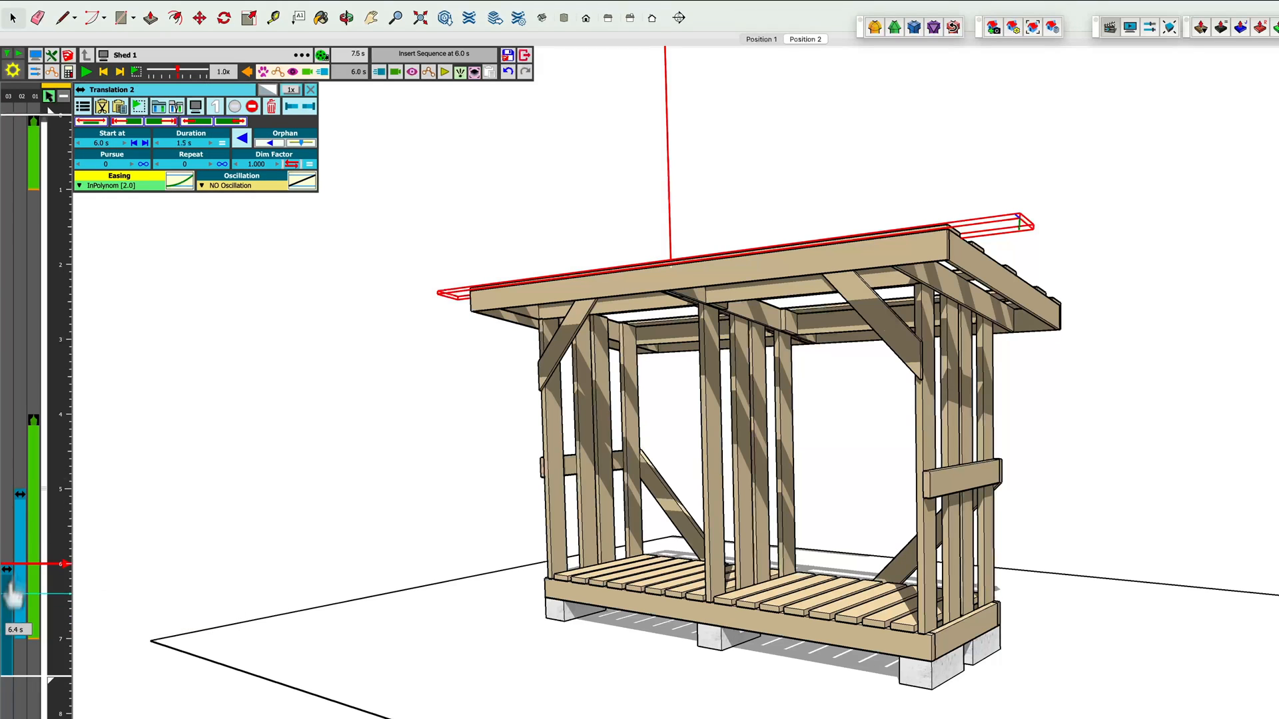
click(268, 89)
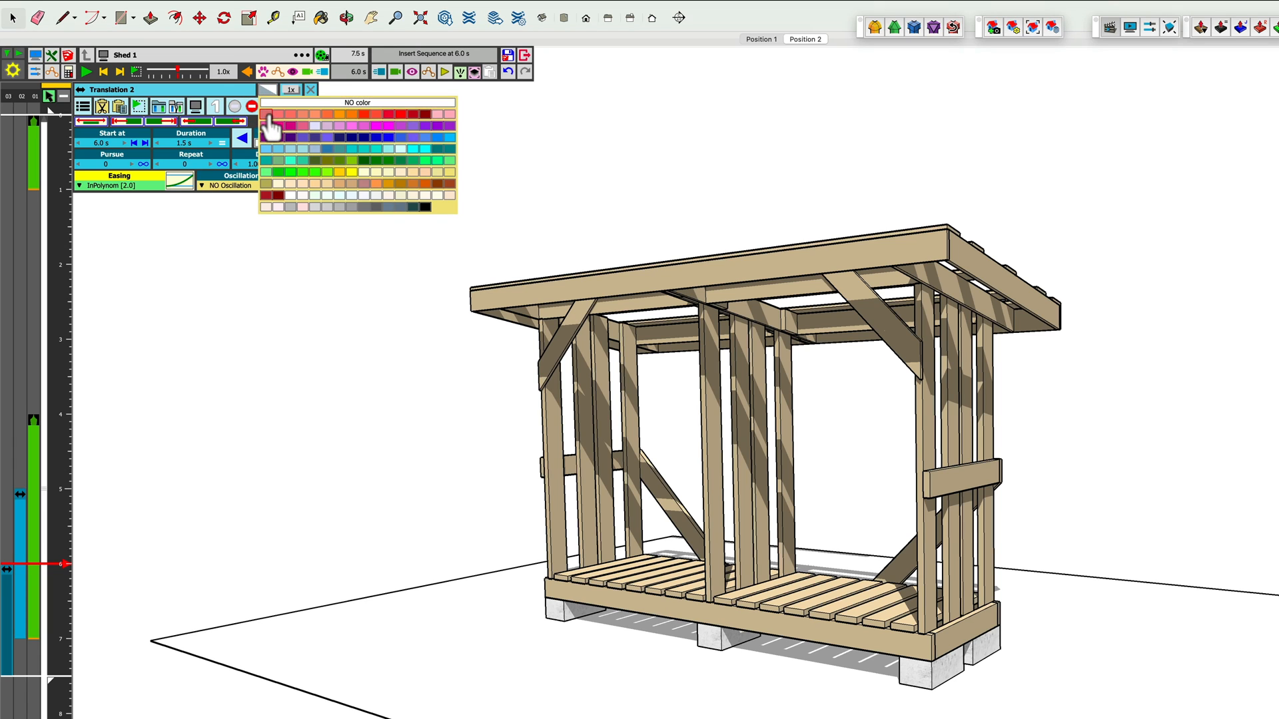
click(268, 115)
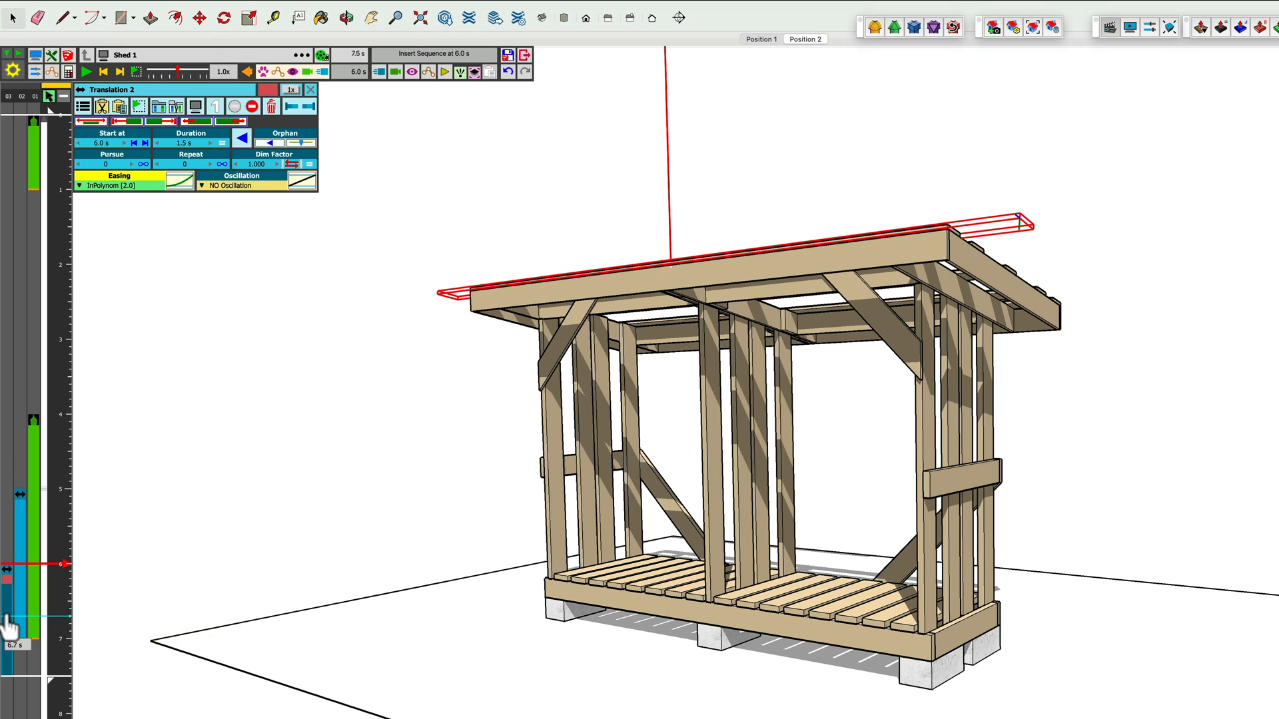
click(60, 377)
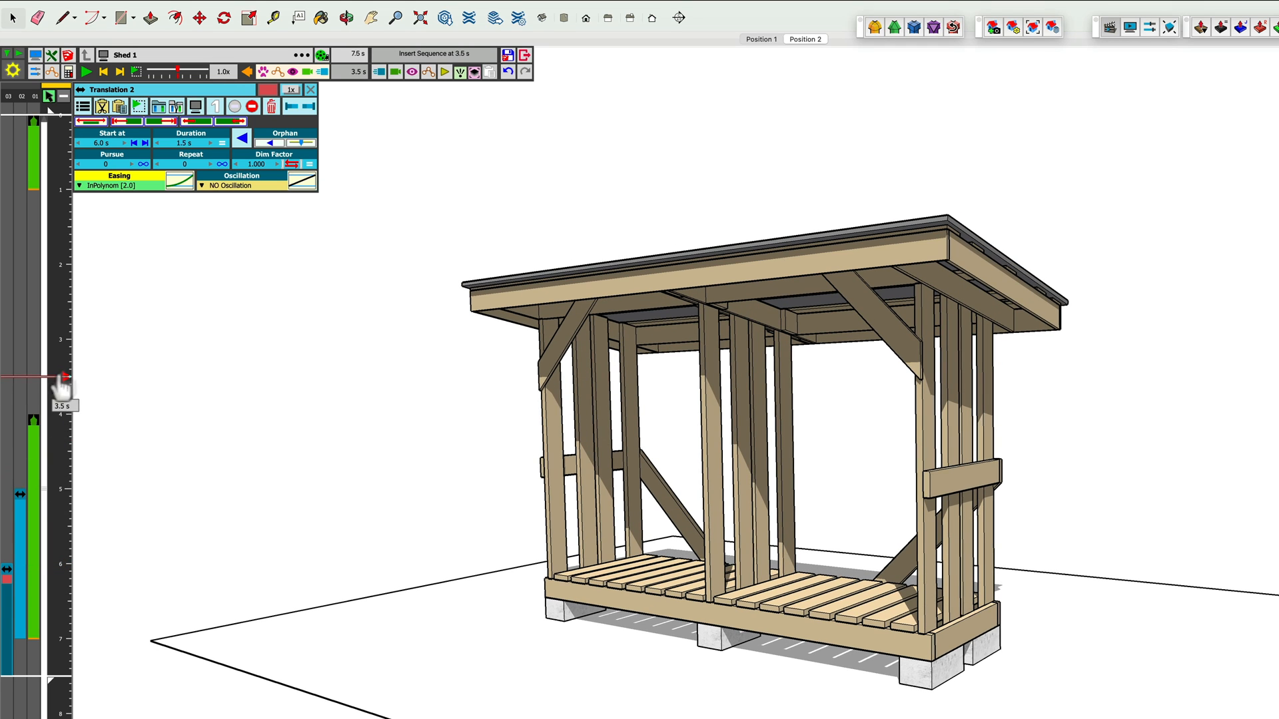
click(87, 72)
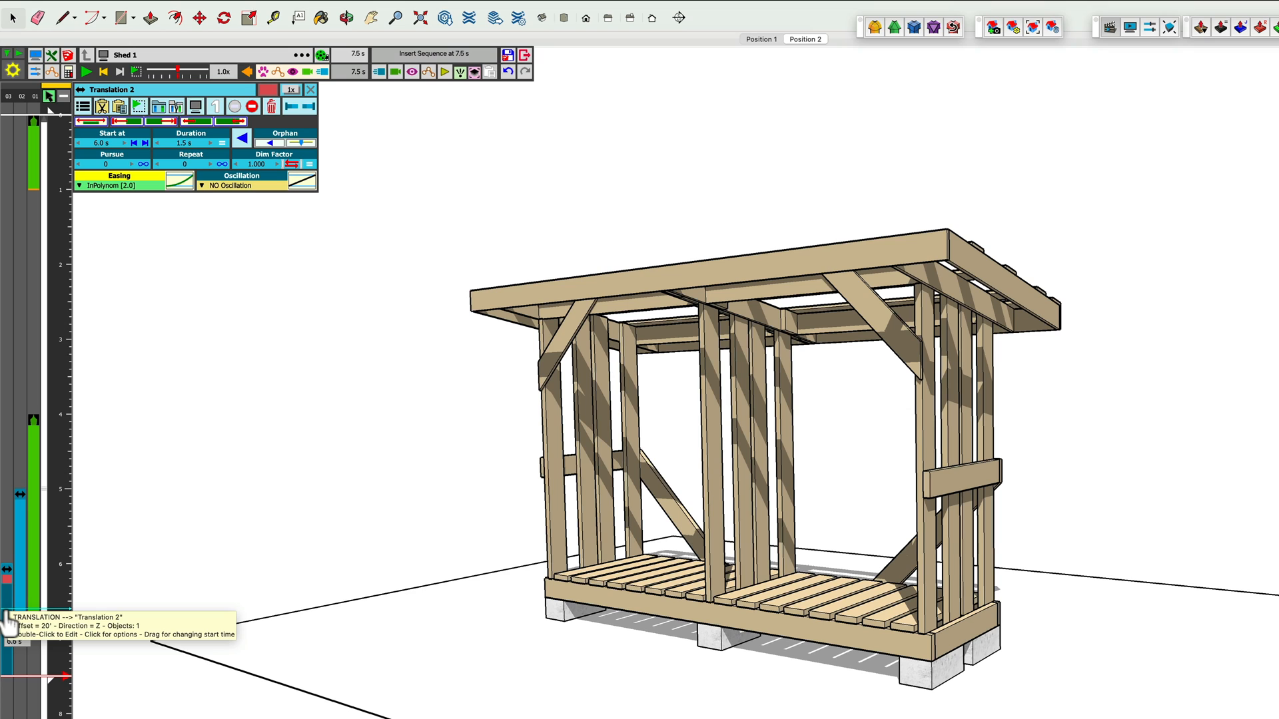
Step: Copy the roof slat's translation and paste it into the timeline at 6.5 s
click(8, 616)
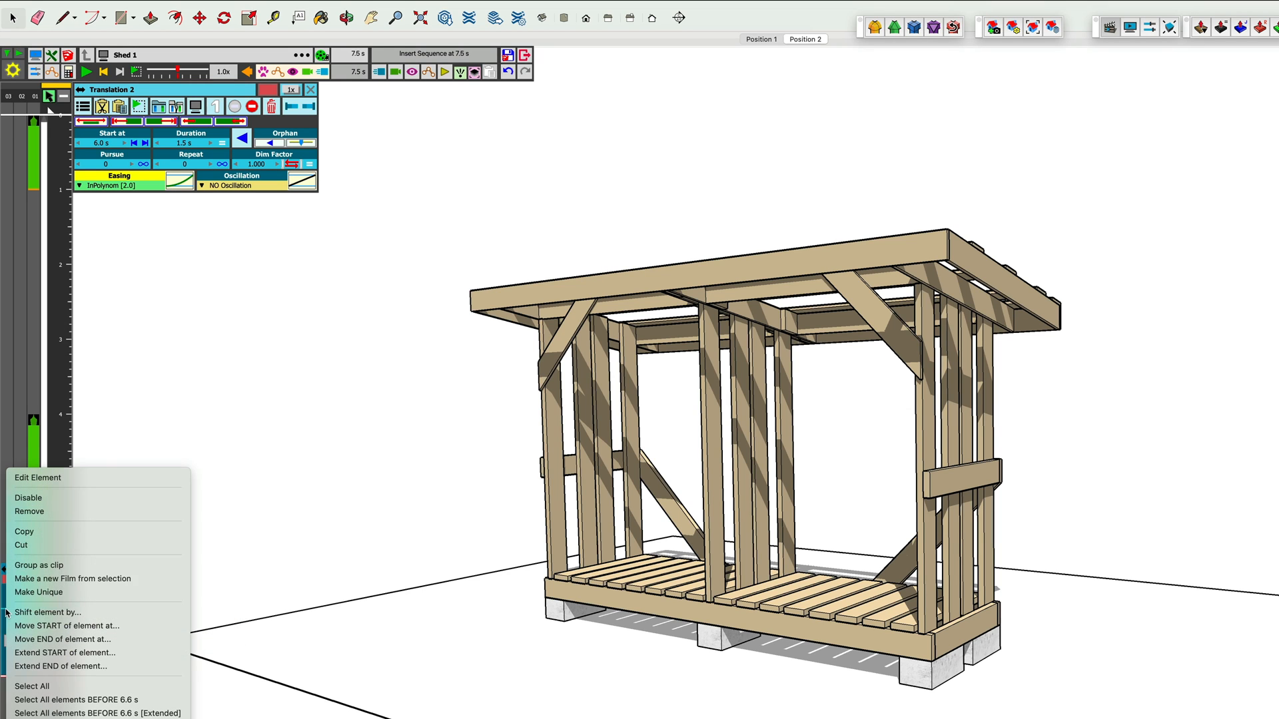
click(25, 530)
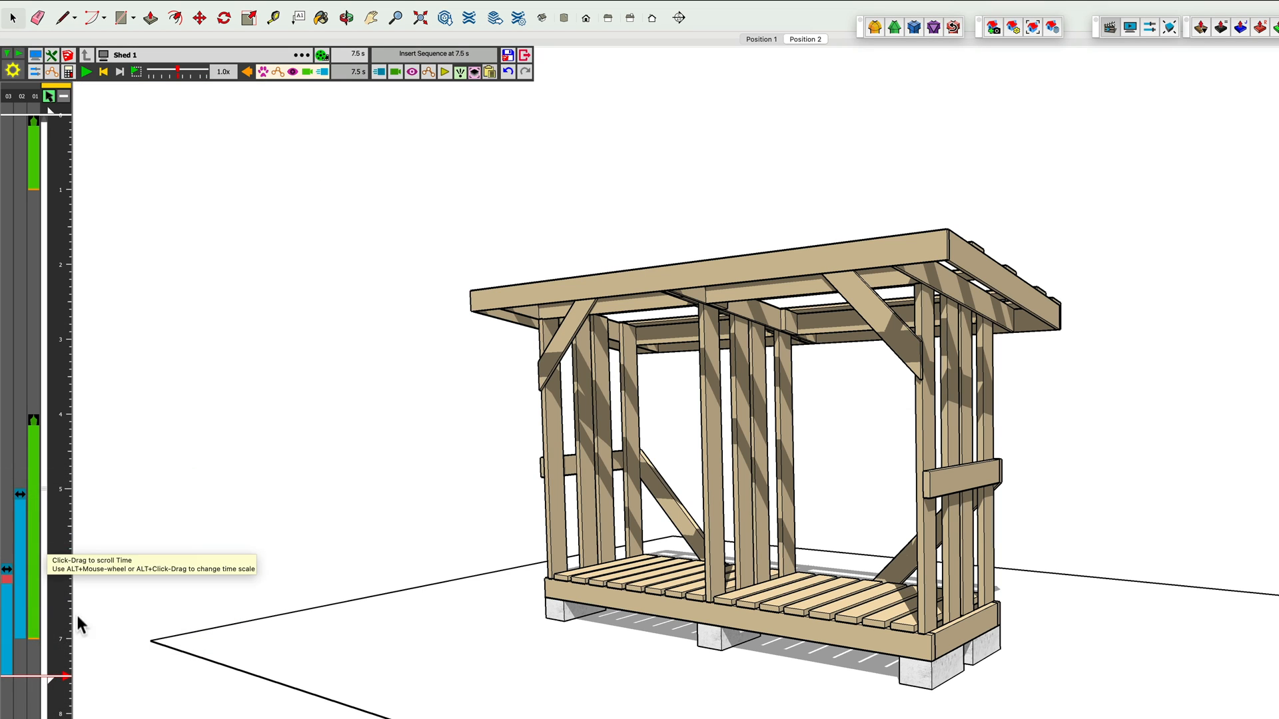
click(66, 602)
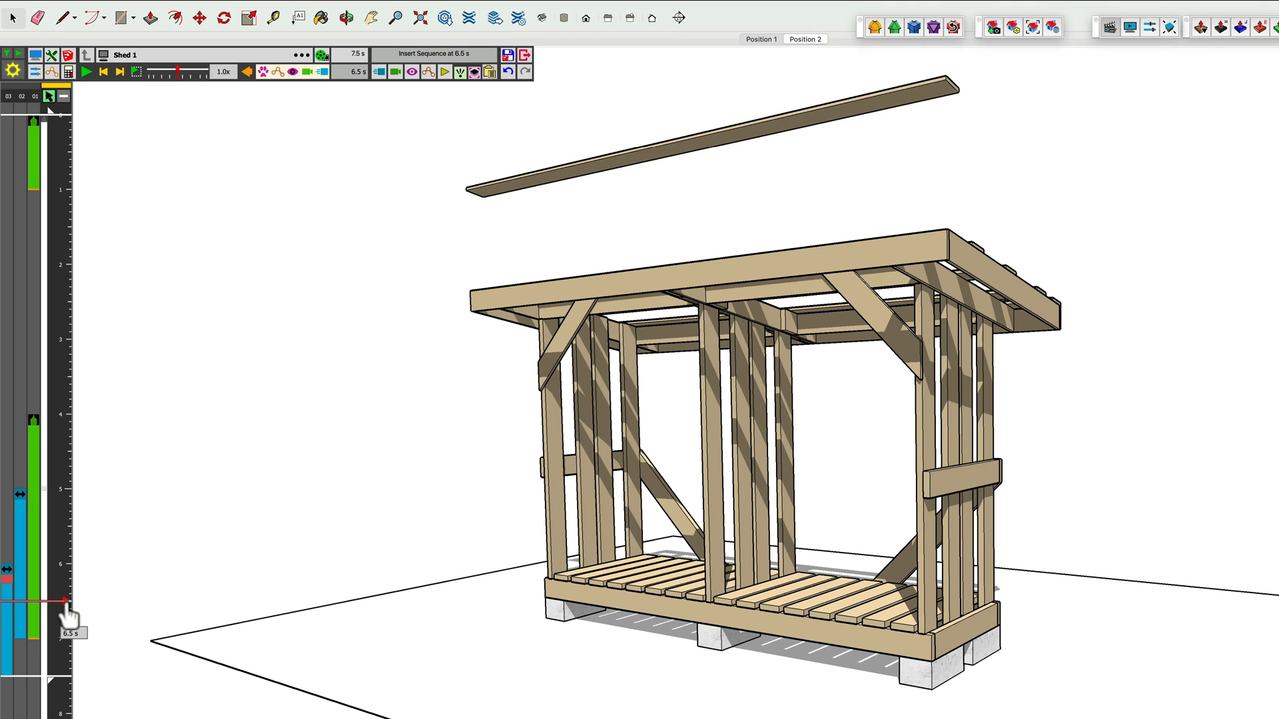
right_click(63, 602)
click(81, 640)
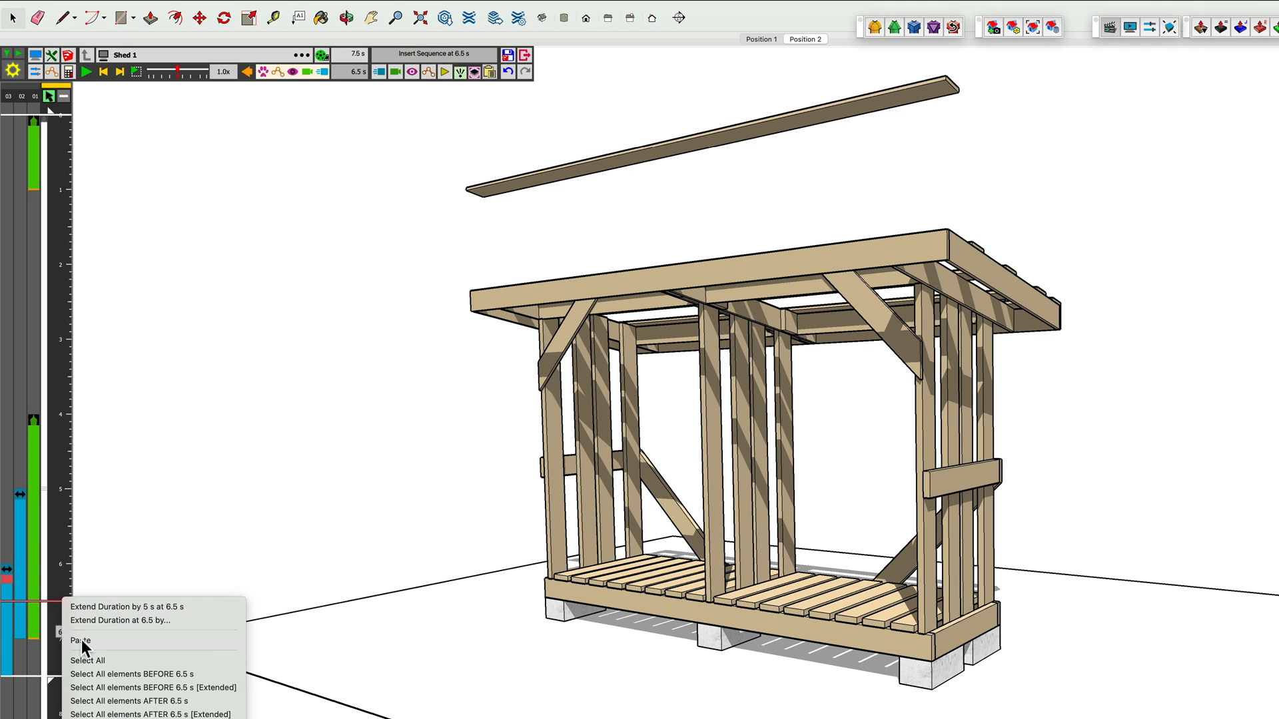
Step: Make the 6.5 s copy unique, reassign it to Roof Slat [04], and play the film from 4.6 s
click(12, 646)
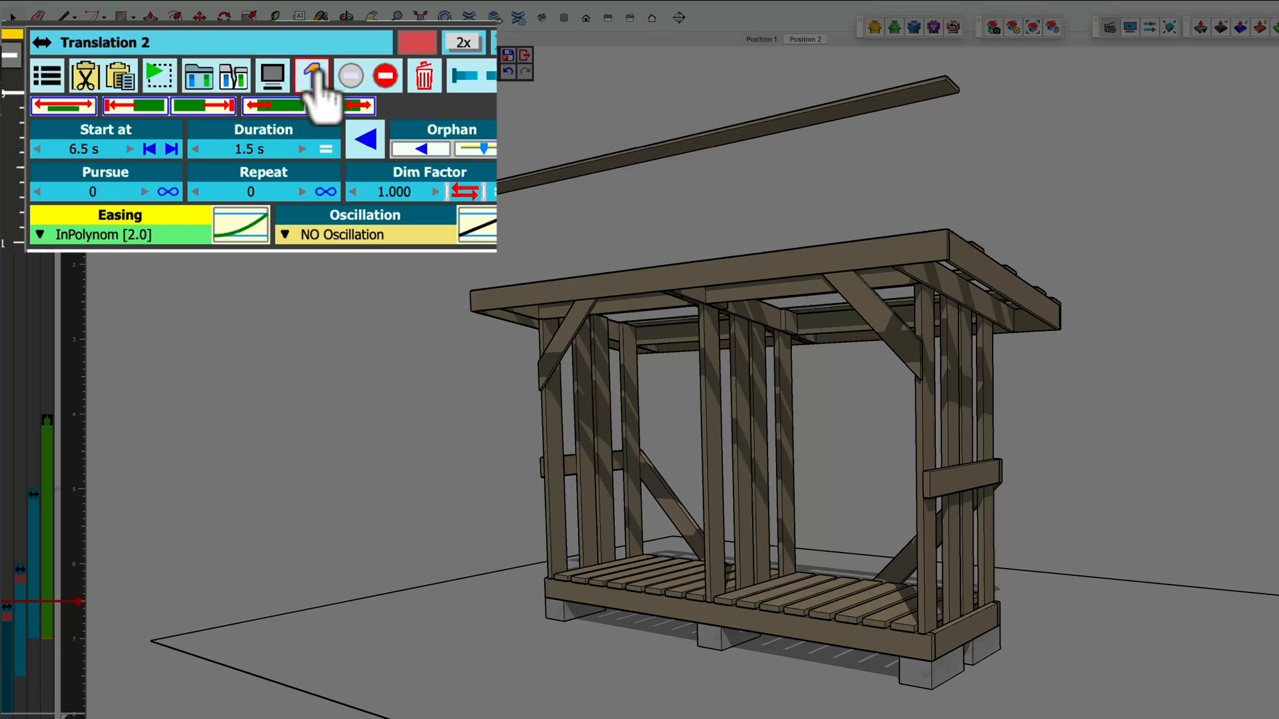
click(228, 106)
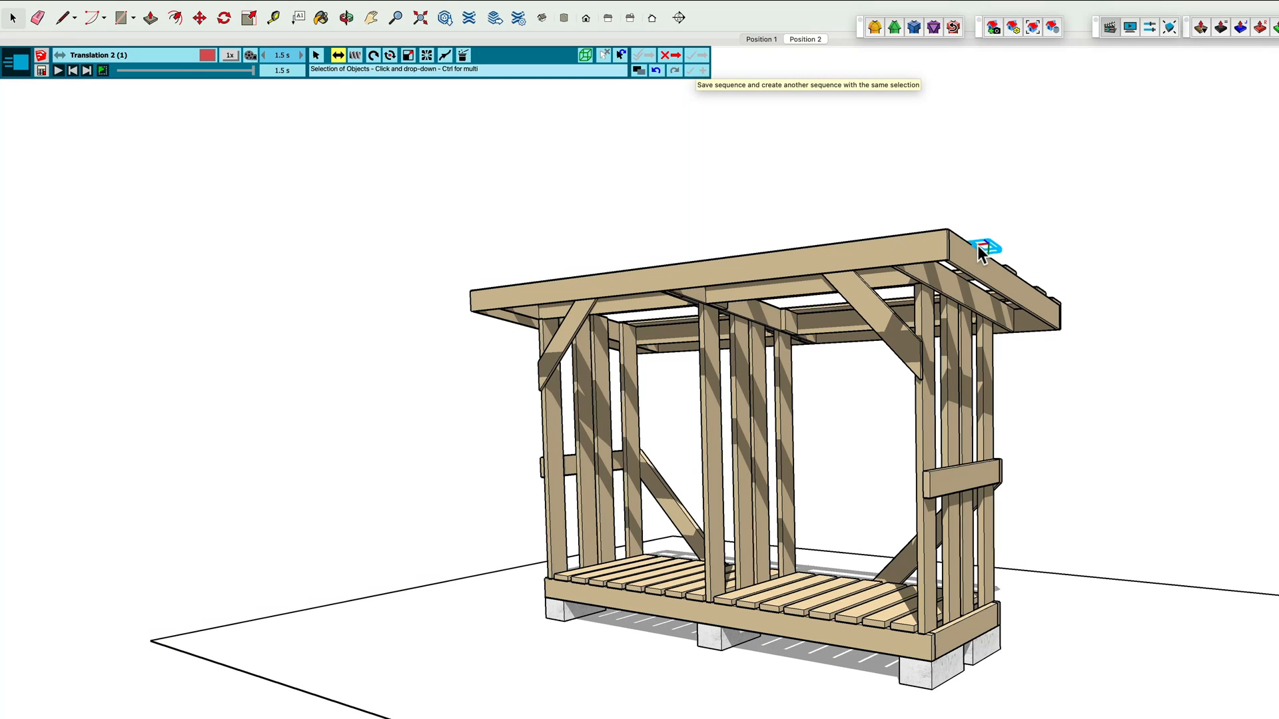
click(978, 247)
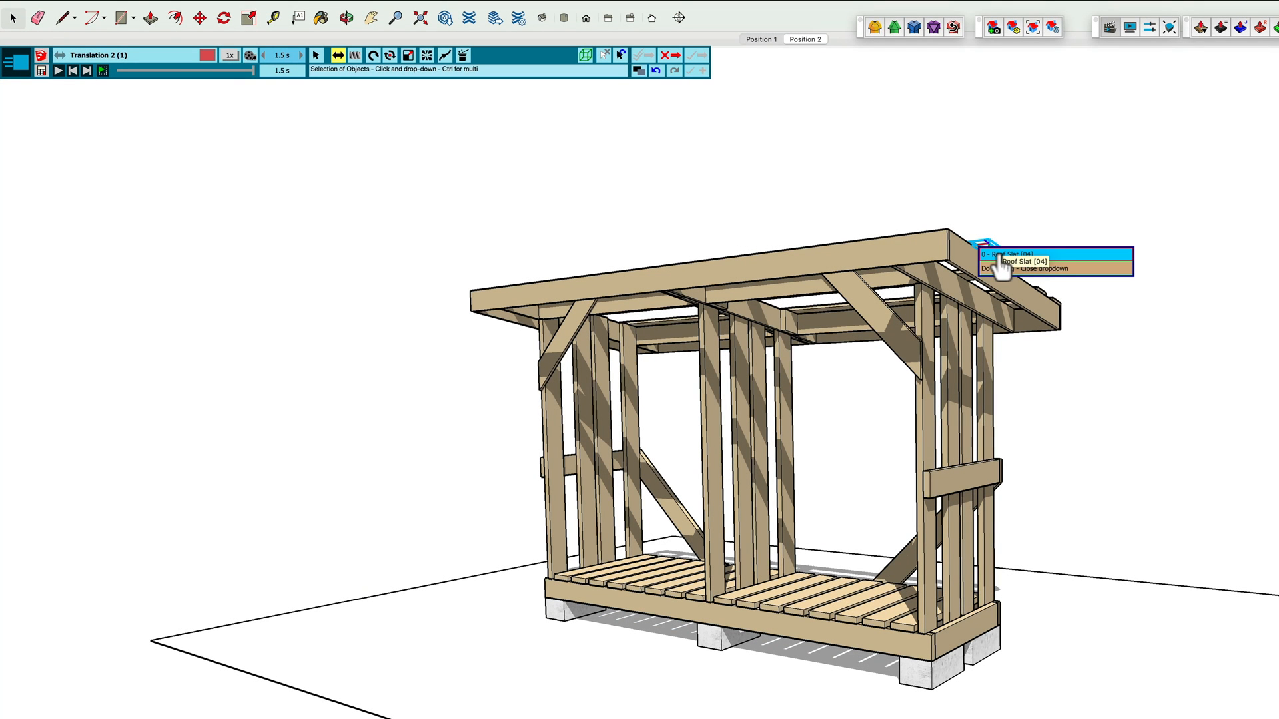
click(998, 255)
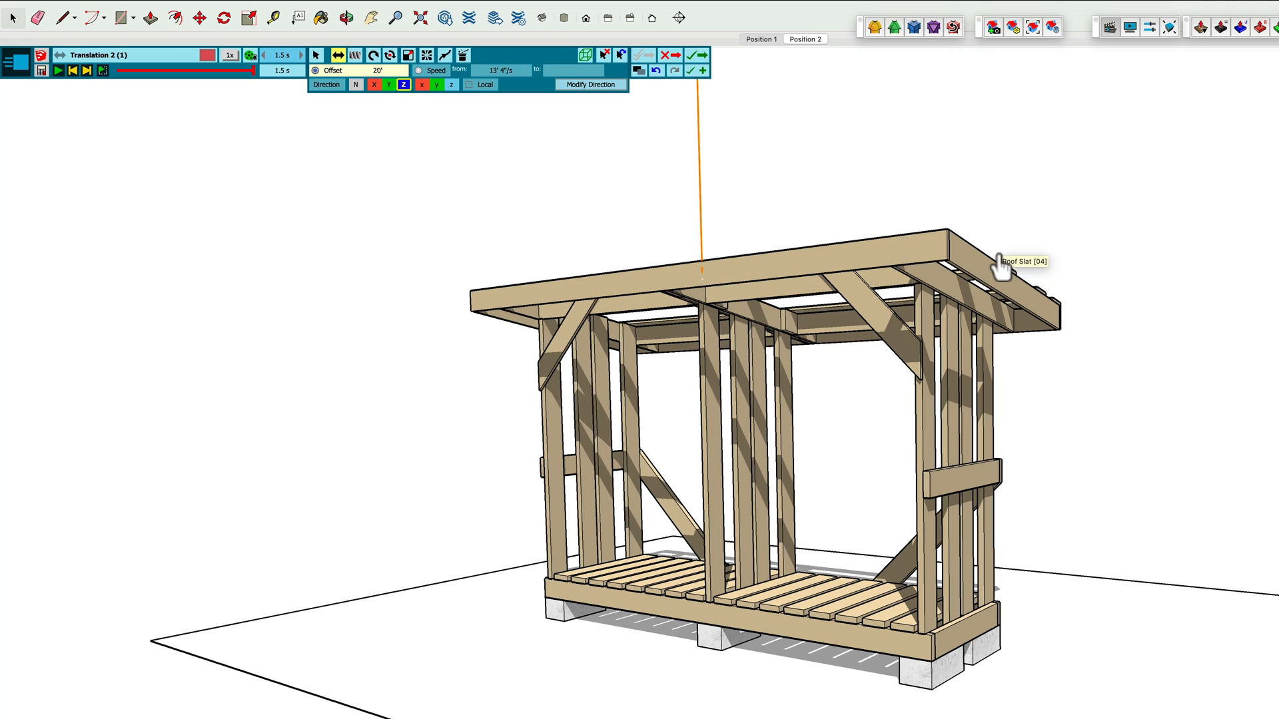
click(704, 70)
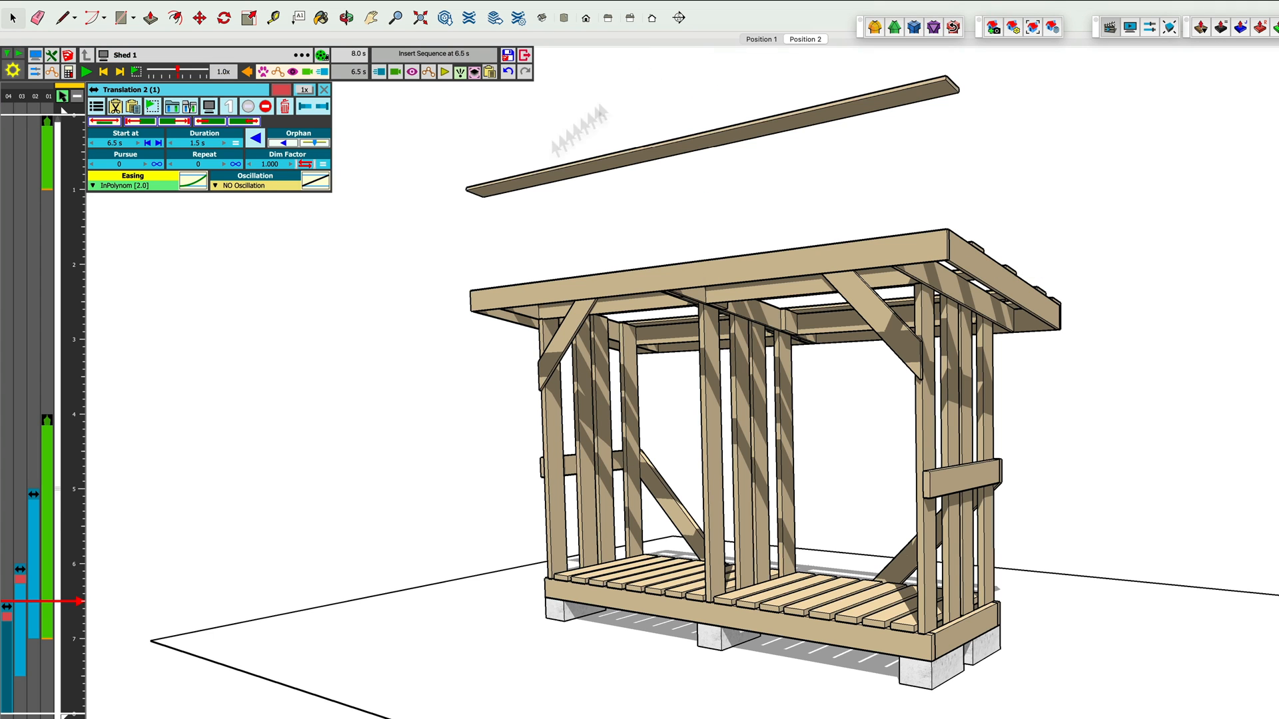
click(66, 459)
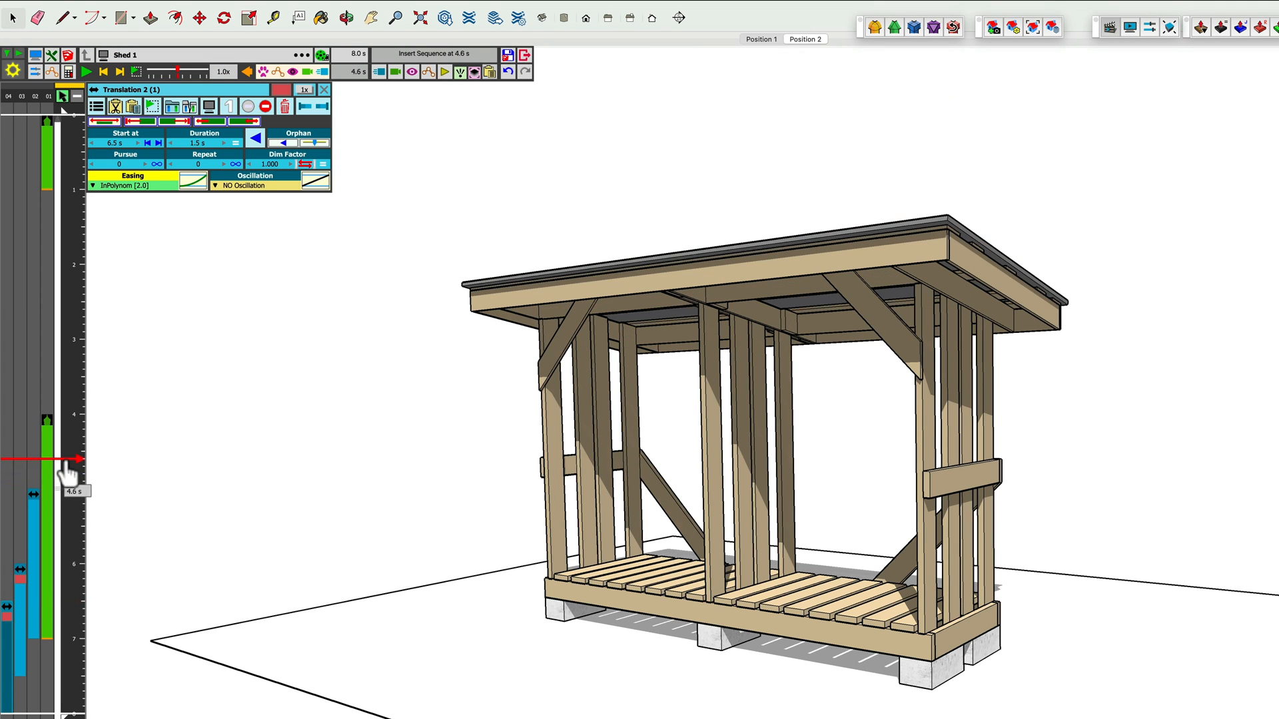
click(87, 71)
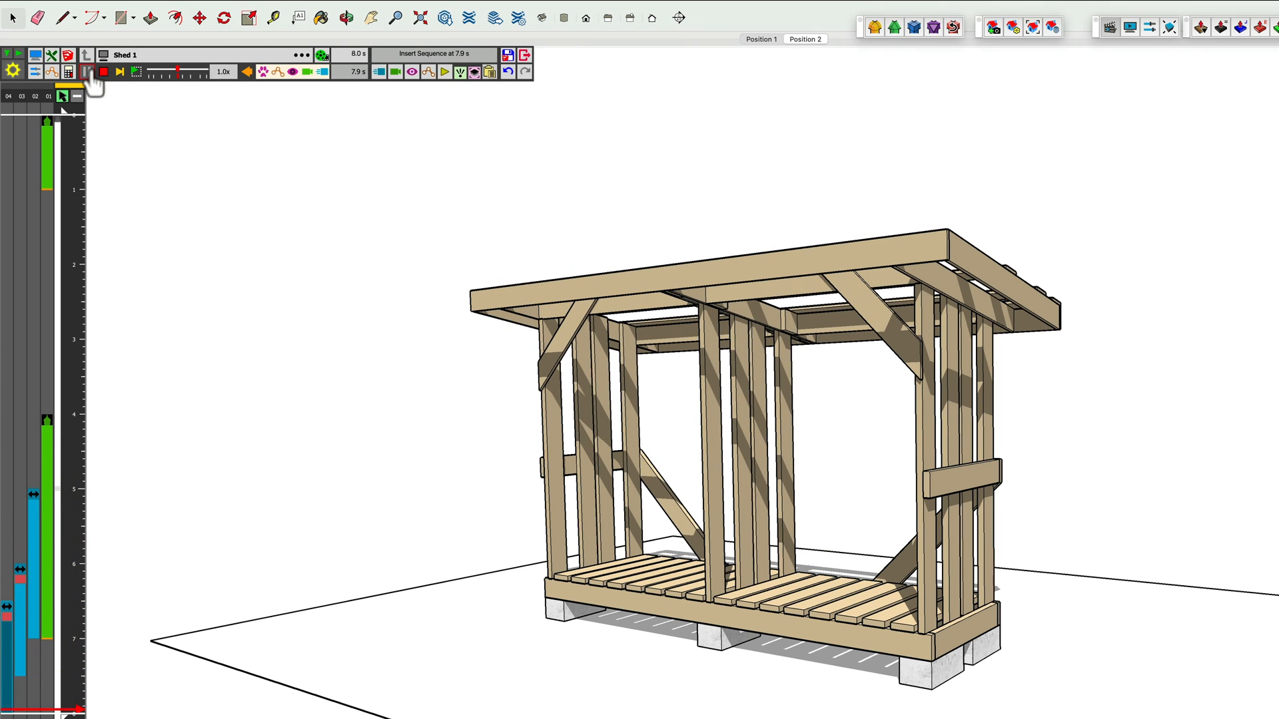
Step: Copy the 6.5 s slat translation to 7.0 s and reassign the copy to the third roof slat
right_click(6, 654)
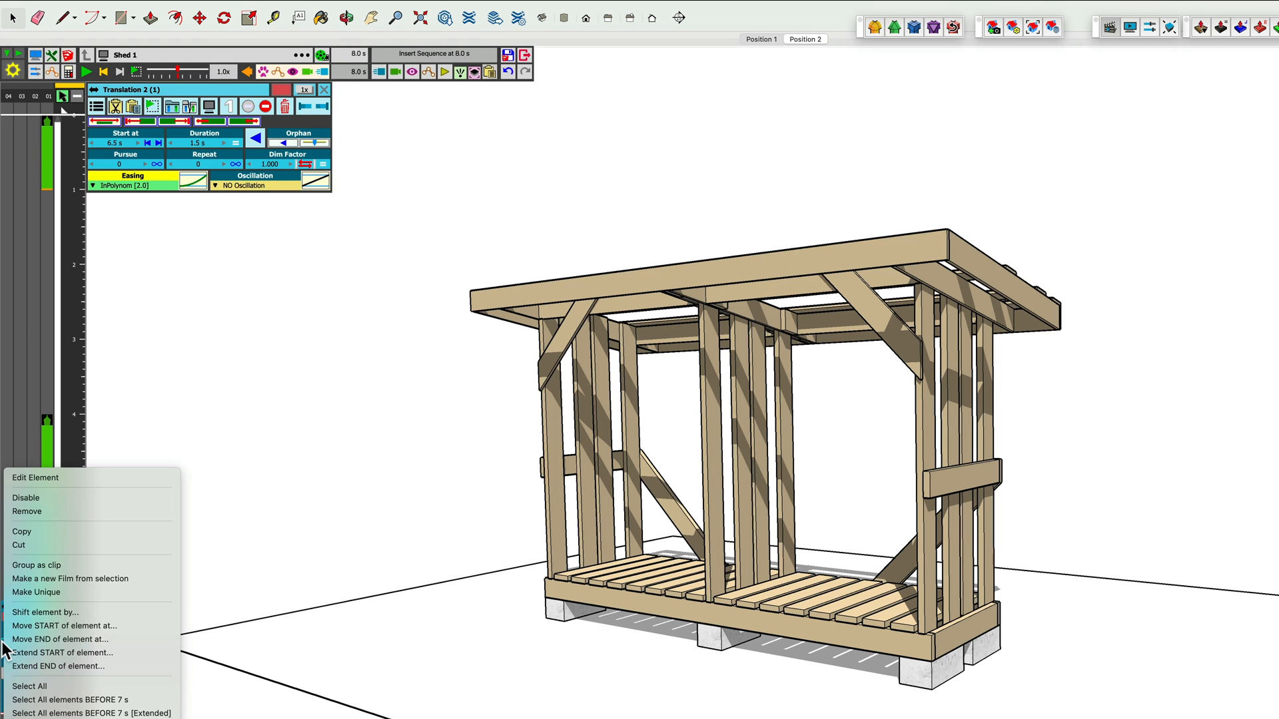
click(26, 528)
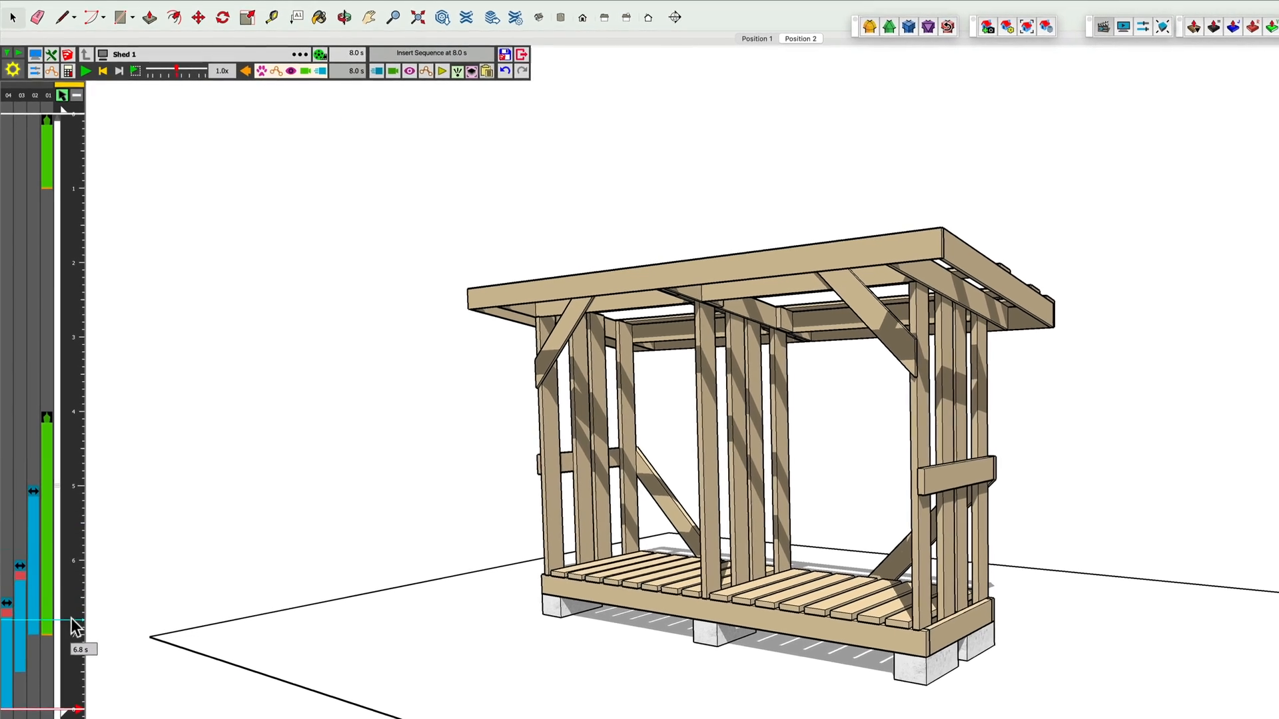
click(74, 628)
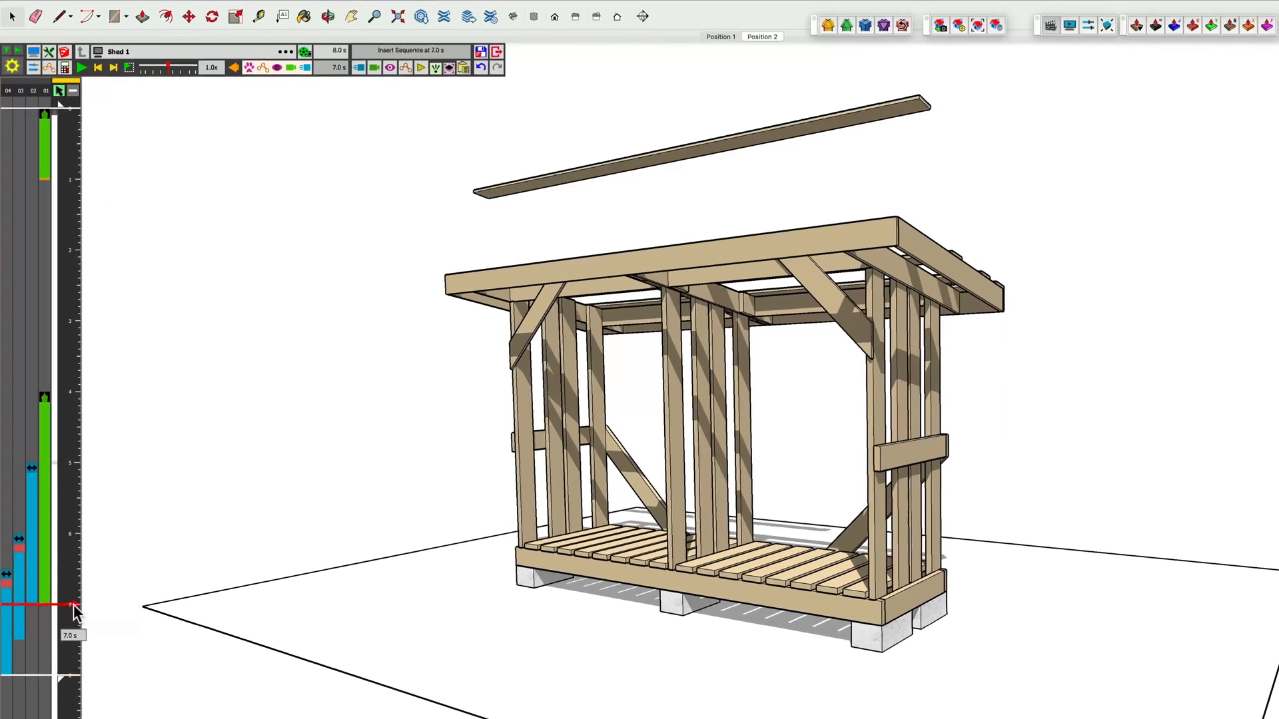
right_click(73, 604)
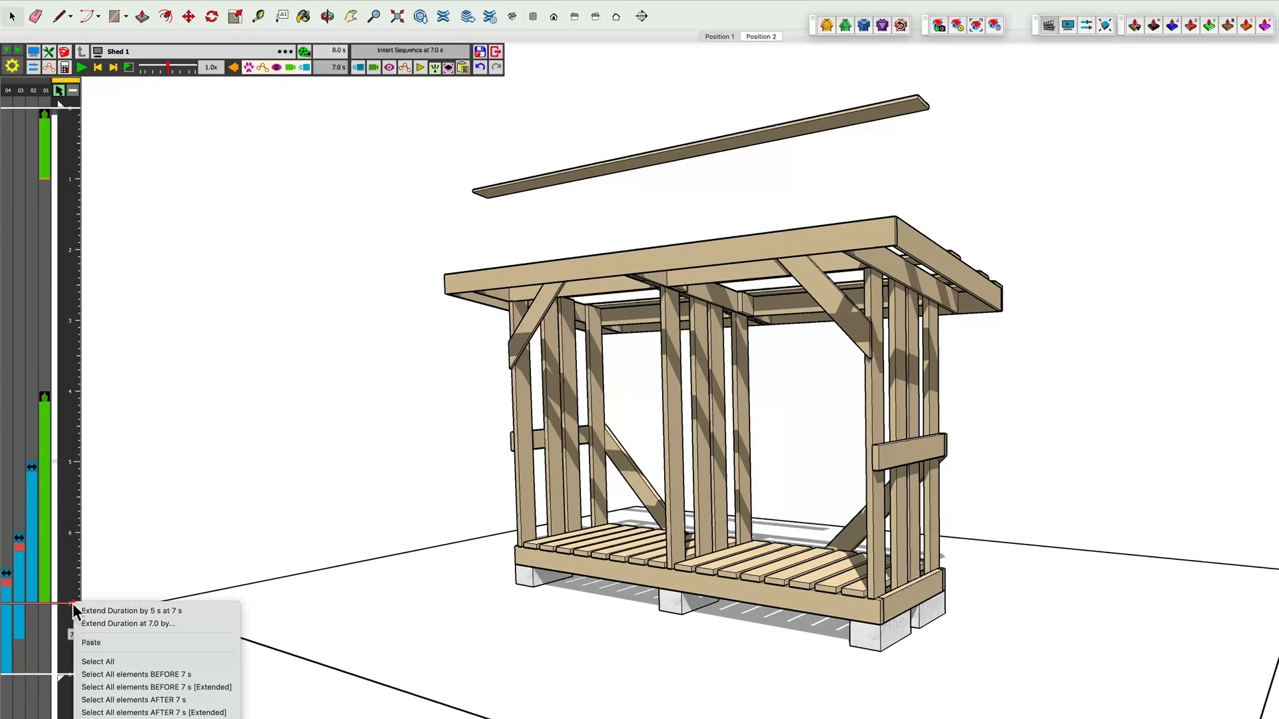
click(90, 642)
click(570, 52)
click(984, 273)
click(657, 52)
Step: Copy the 7.0 s slat translation to 7.5 s and reassign the copy to the fourth roof slat
right_click(34, 661)
click(66, 673)
click(76, 637)
right_click(75, 637)
click(90, 650)
double_click(19, 636)
click(548, 51)
click(949, 267)
click(635, 51)
Step: Copy the 7.5 s slat translation to 8.0 s, reassign the copy to the last roof slat, and save the film
right_click(16, 669)
click(47, 677)
click(74, 648)
right_click(75, 647)
click(90, 657)
click(6, 678)
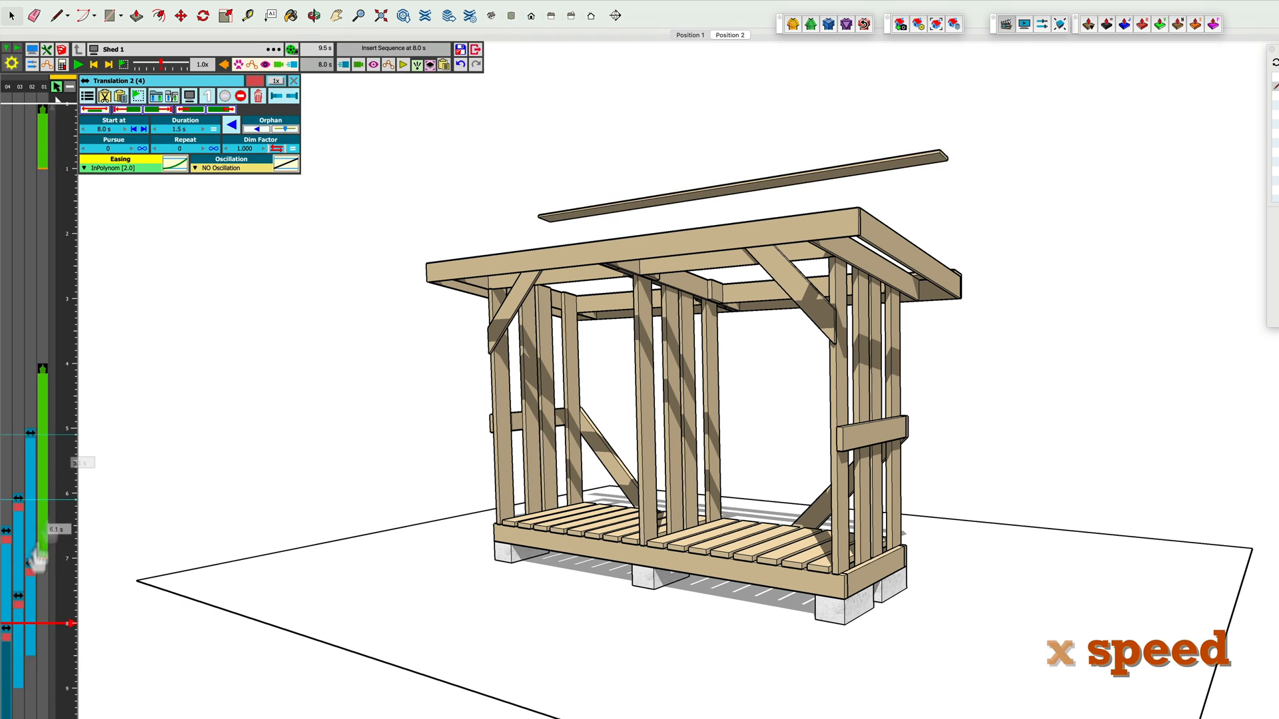
double_click(8, 666)
click(549, 51)
click(957, 271)
click(635, 51)
click(460, 50)
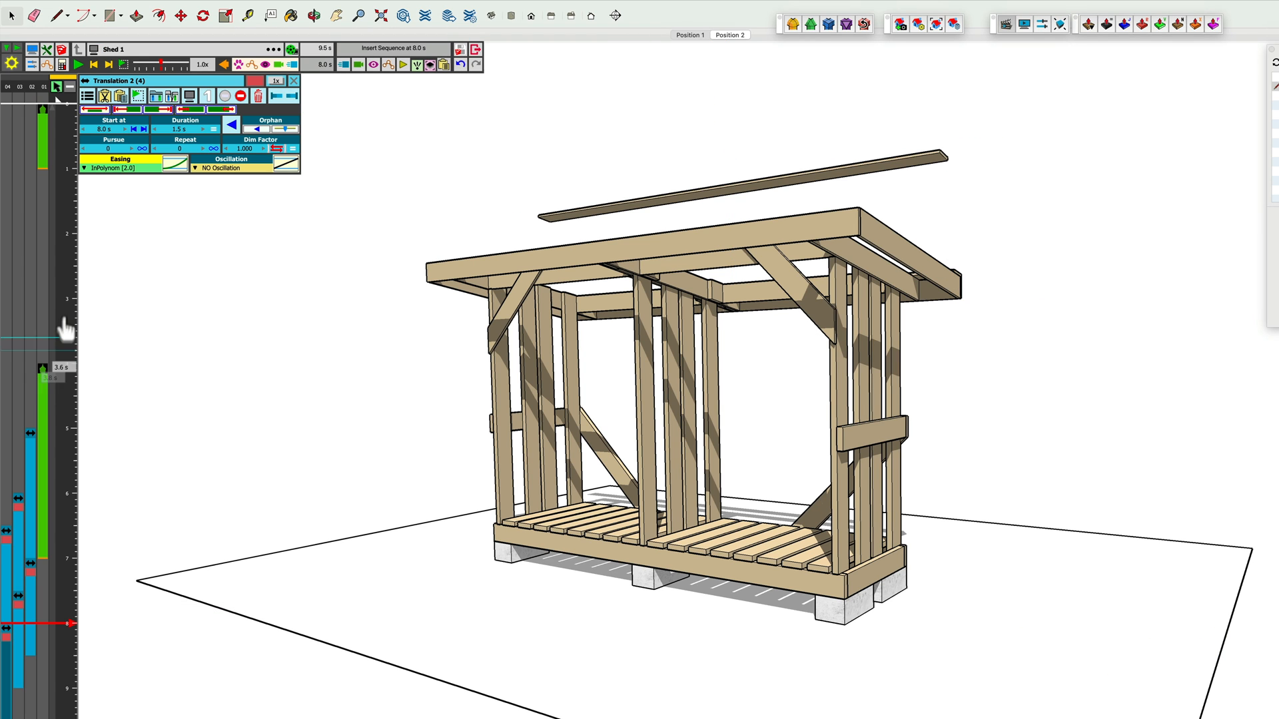
Step: Play the film from 3.0 s and move the timeline position to 8.5 s
click(70, 298)
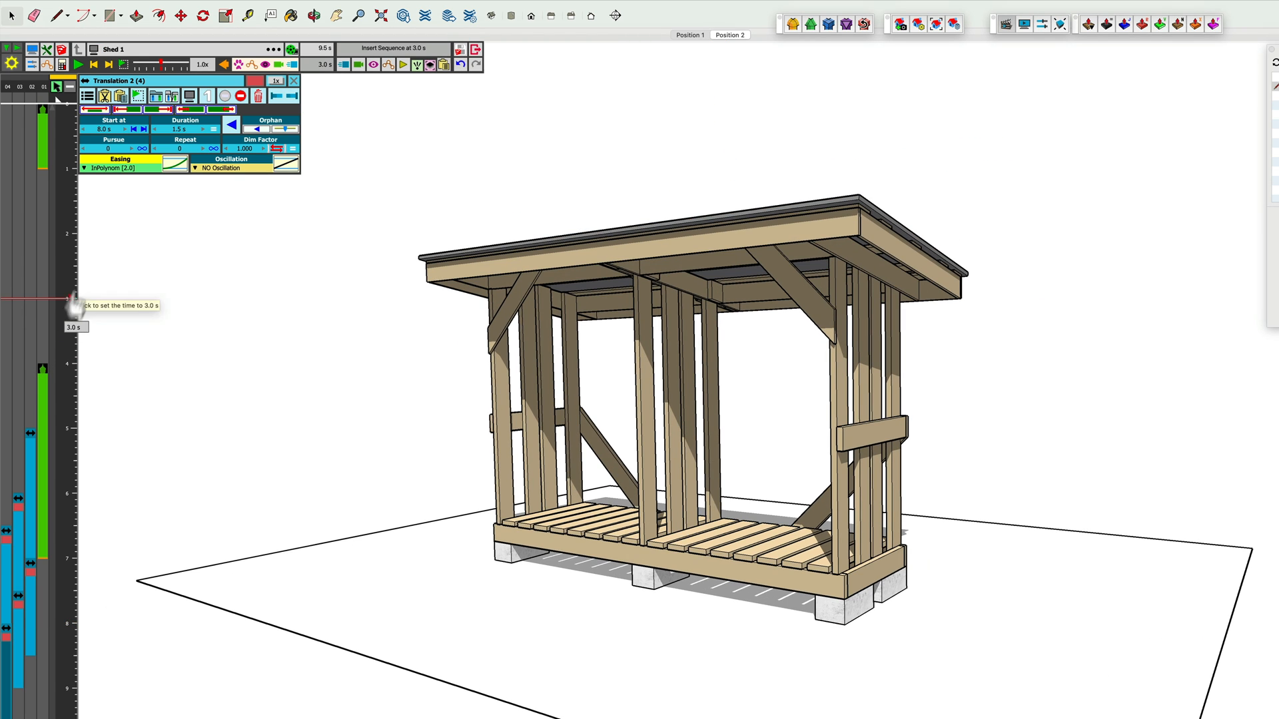
click(77, 65)
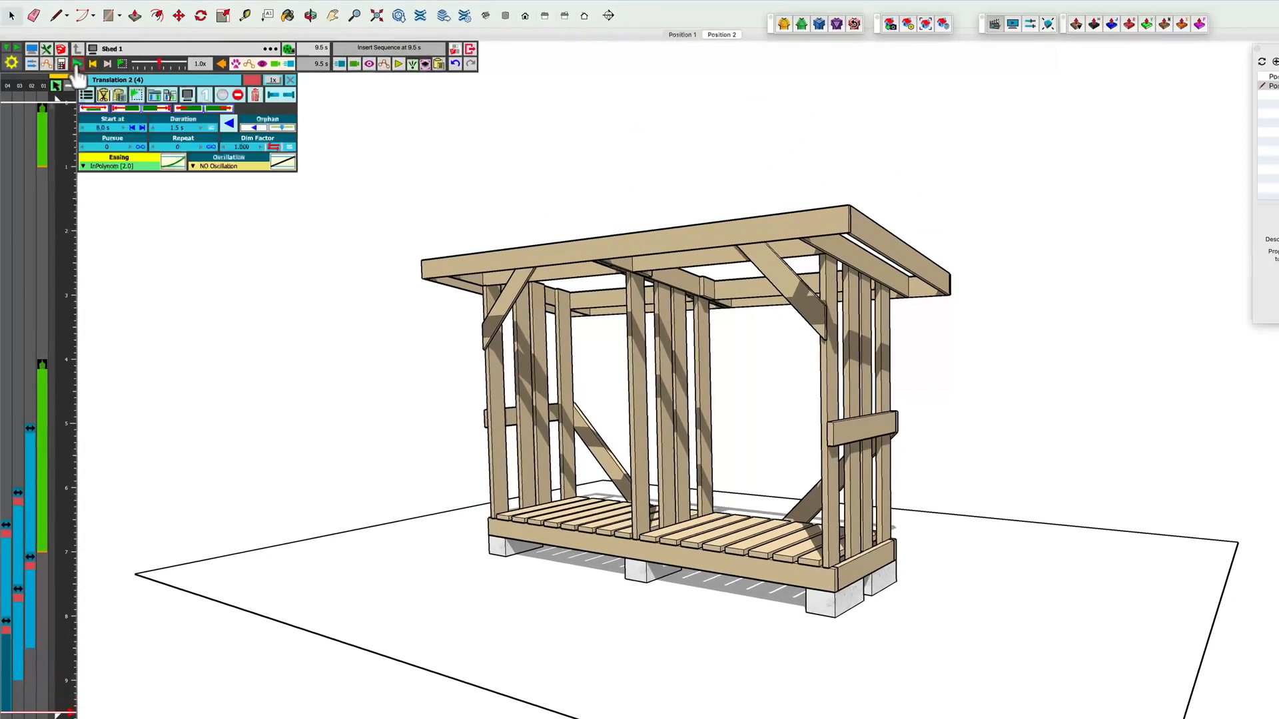
click(219, 63)
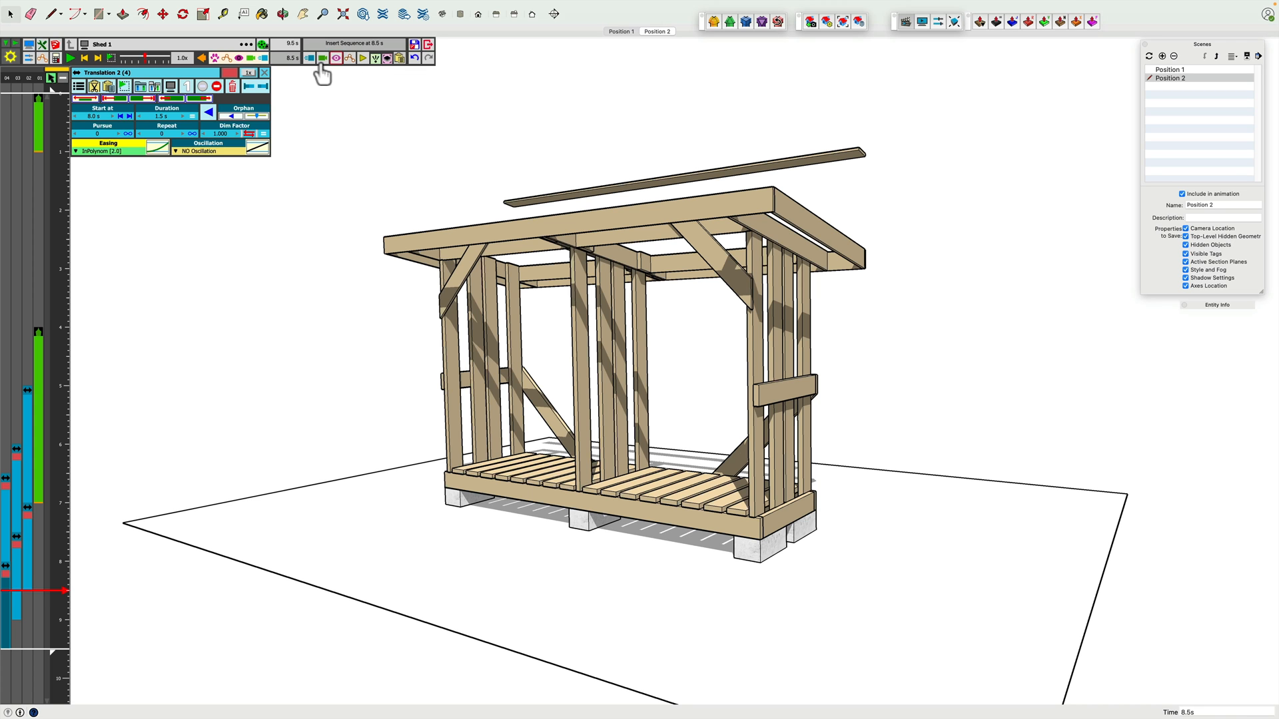
Step: Add a movement at 8.5 s that slides the front fascia 6" outward along the X axis over 0.5 s, and save it
click(322, 59)
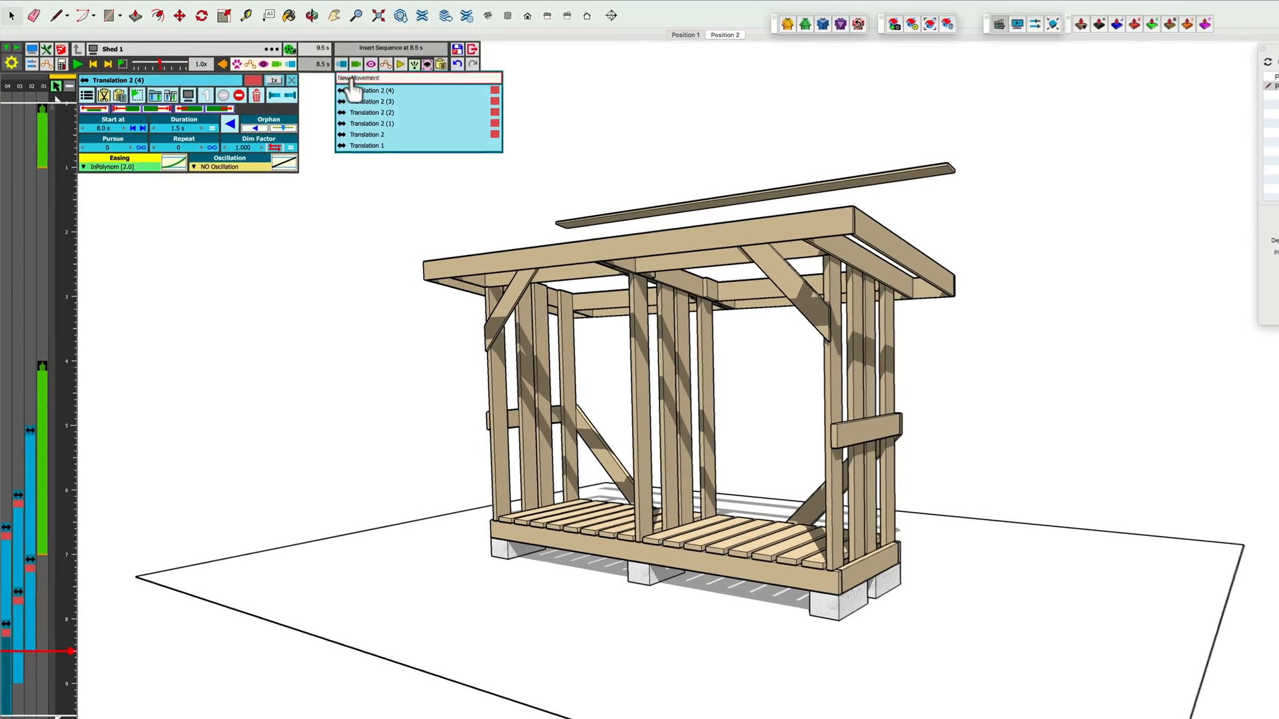
click(352, 79)
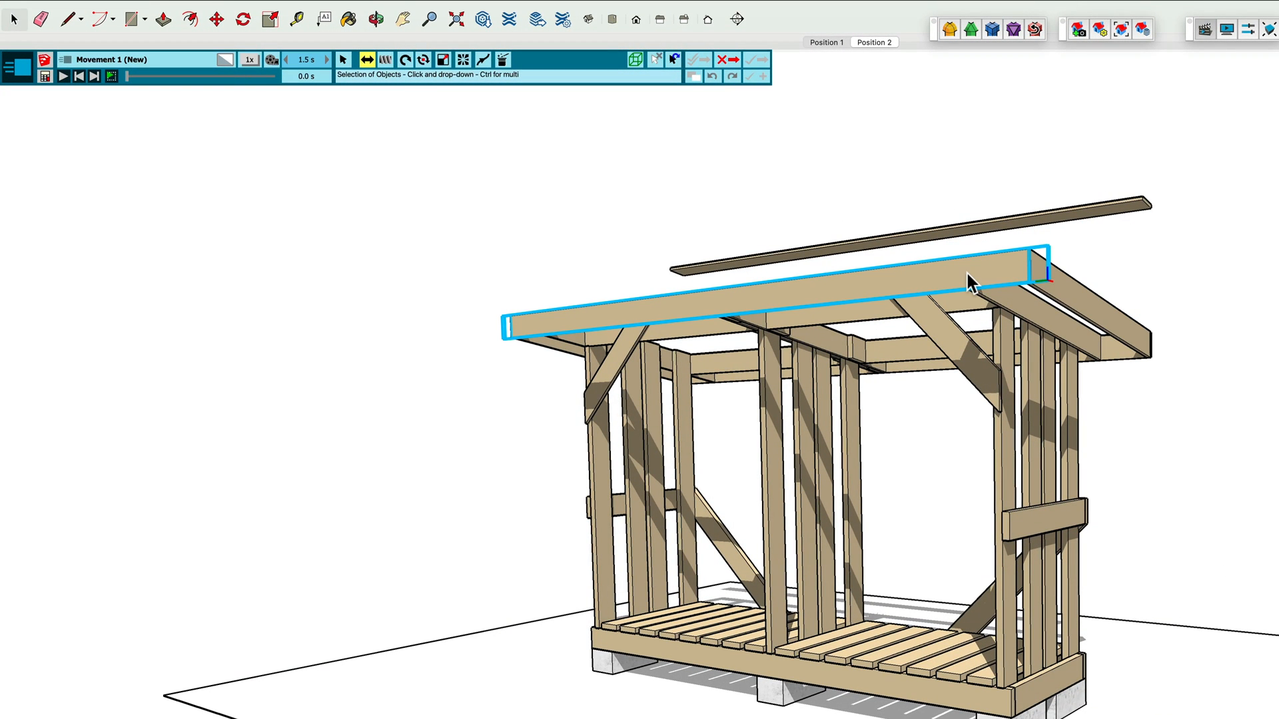
click(967, 274)
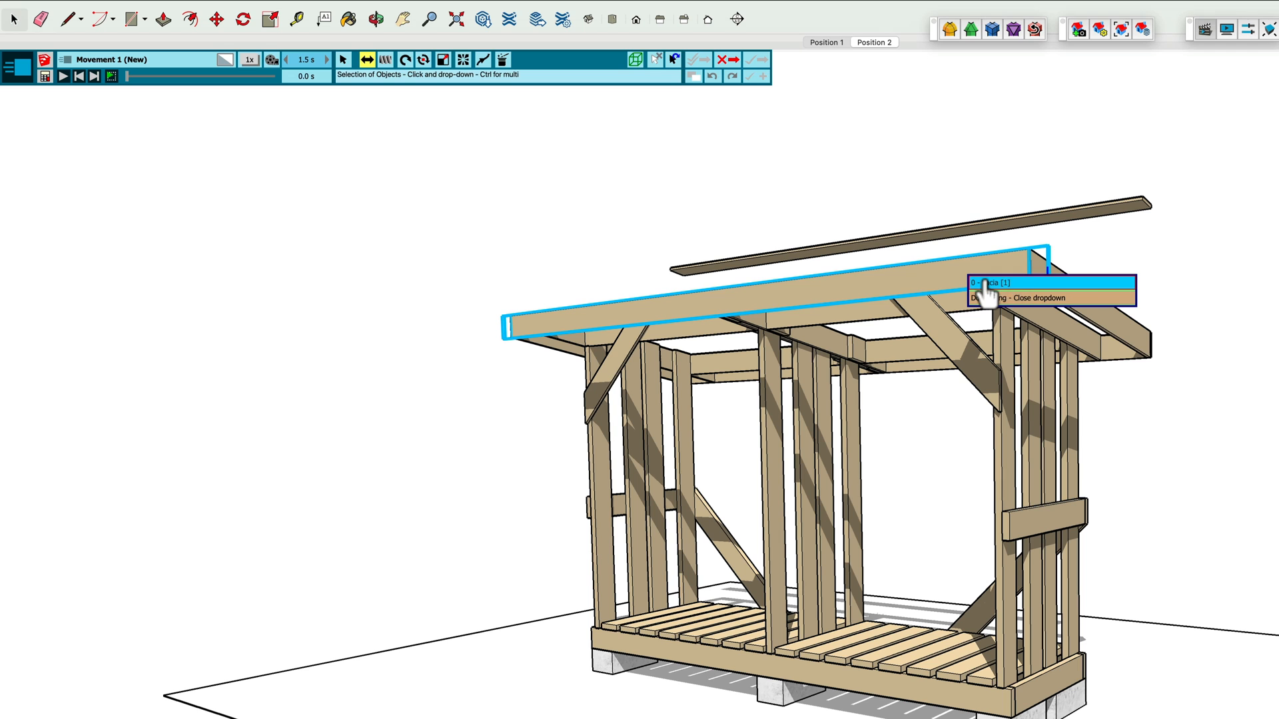
click(984, 282)
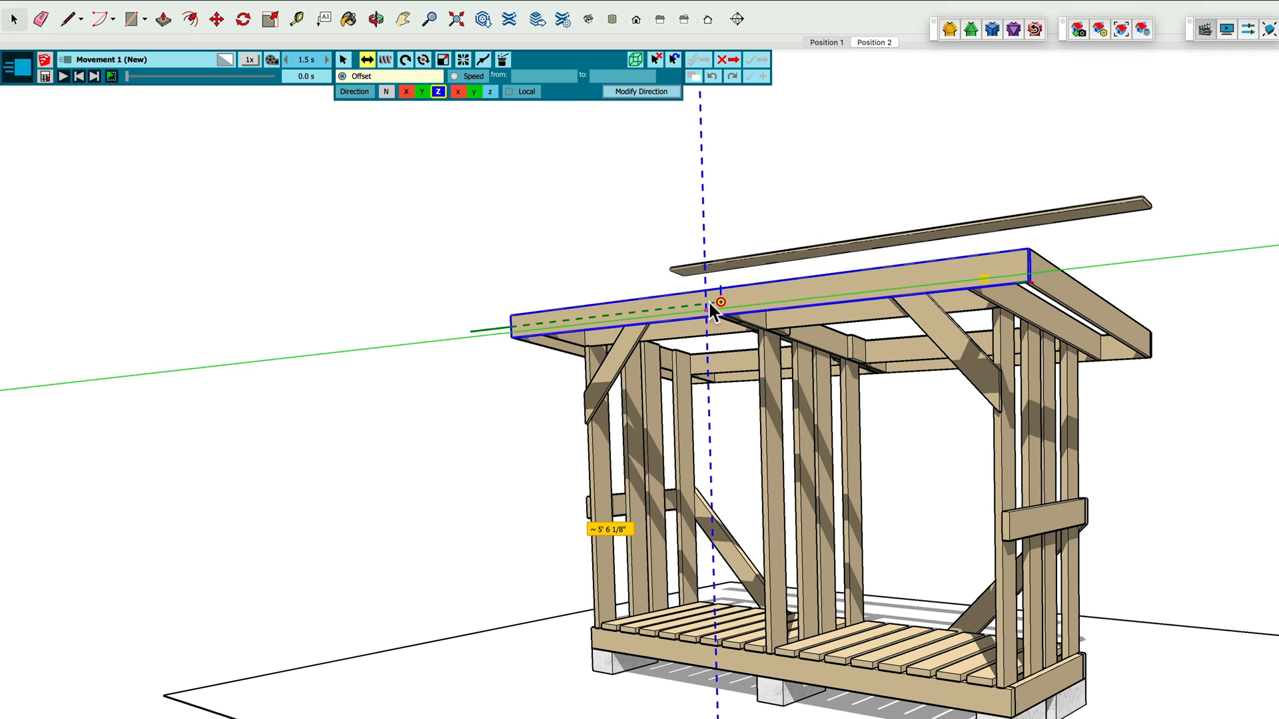
click(422, 91)
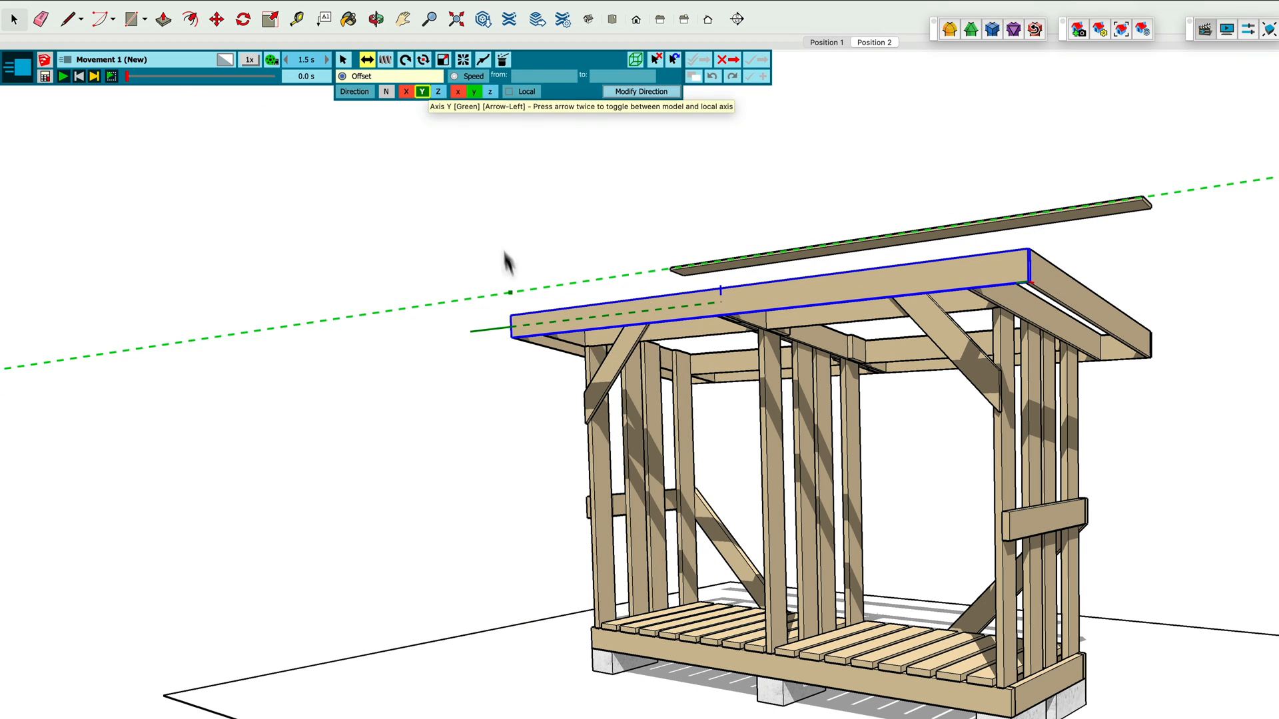
click(406, 92)
click(589, 669)
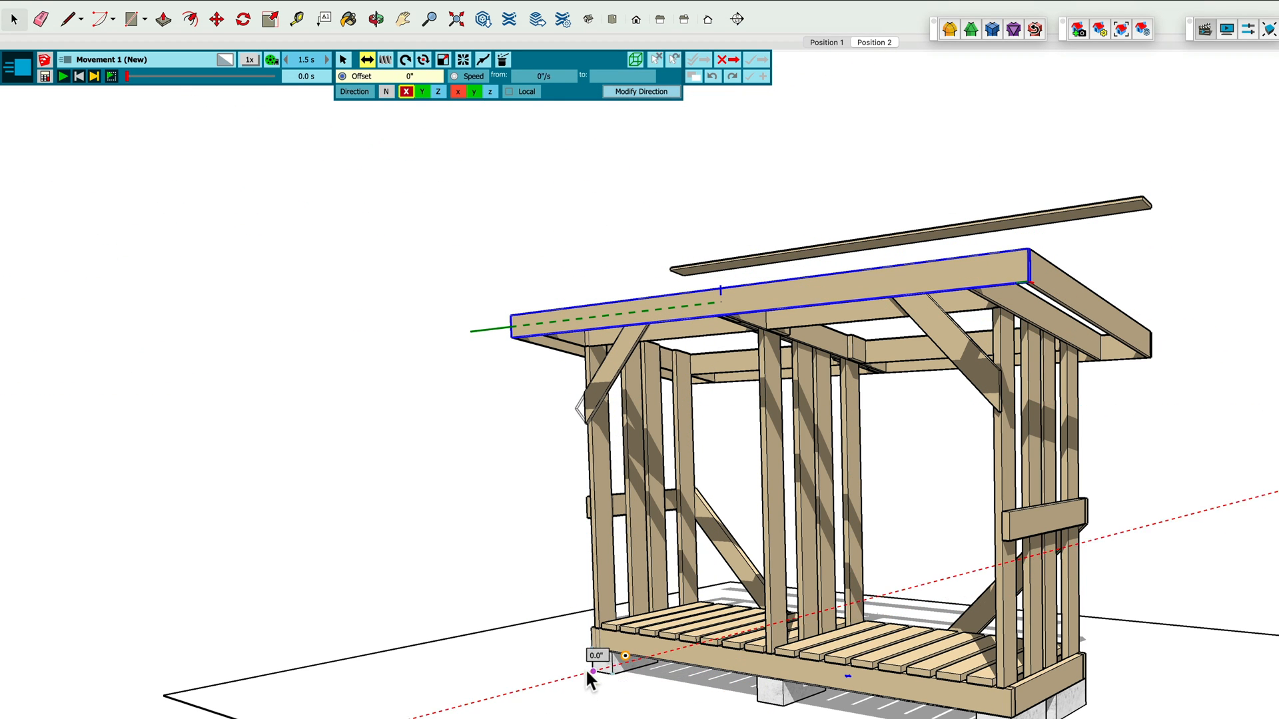
click(538, 669)
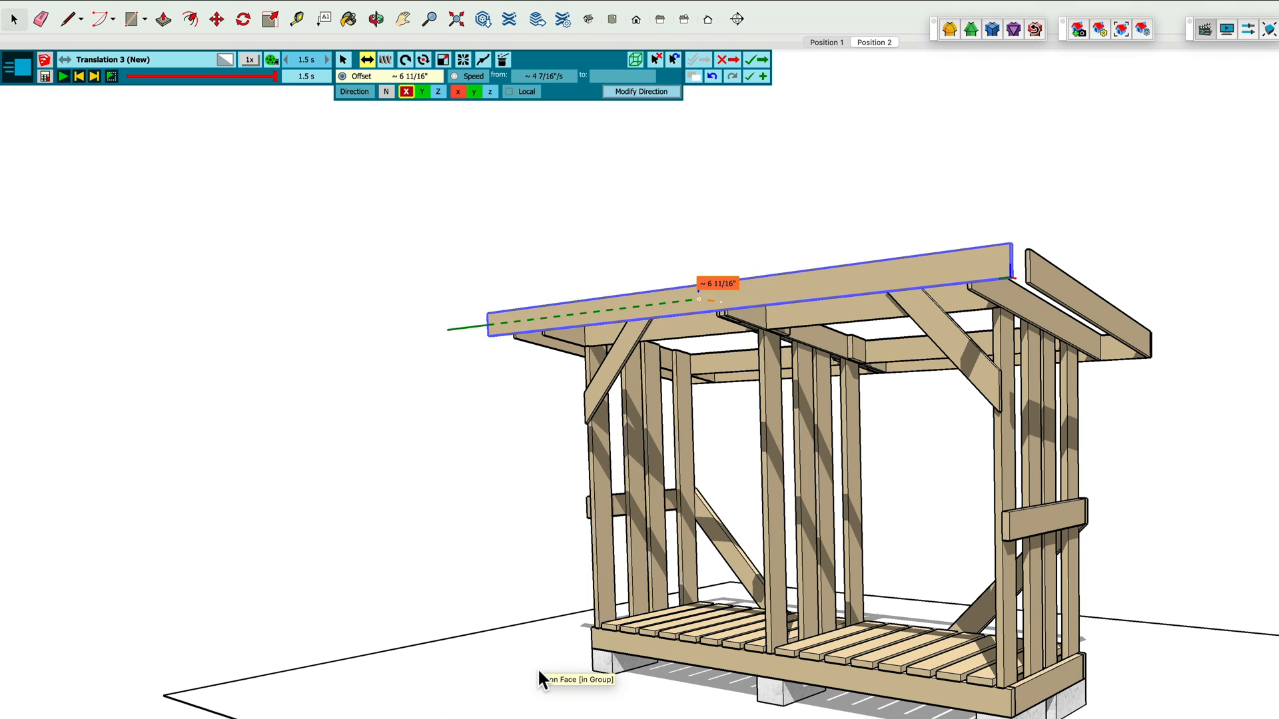
text(6)
key(Return)
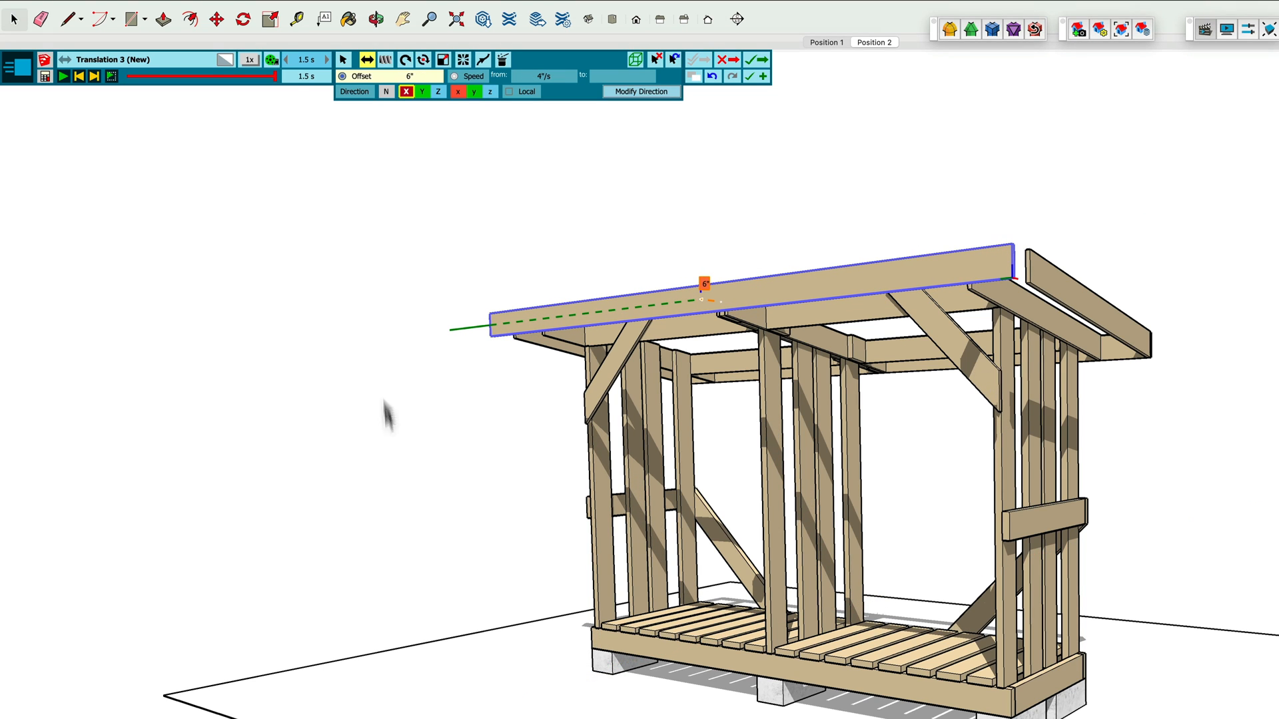
click(287, 58)
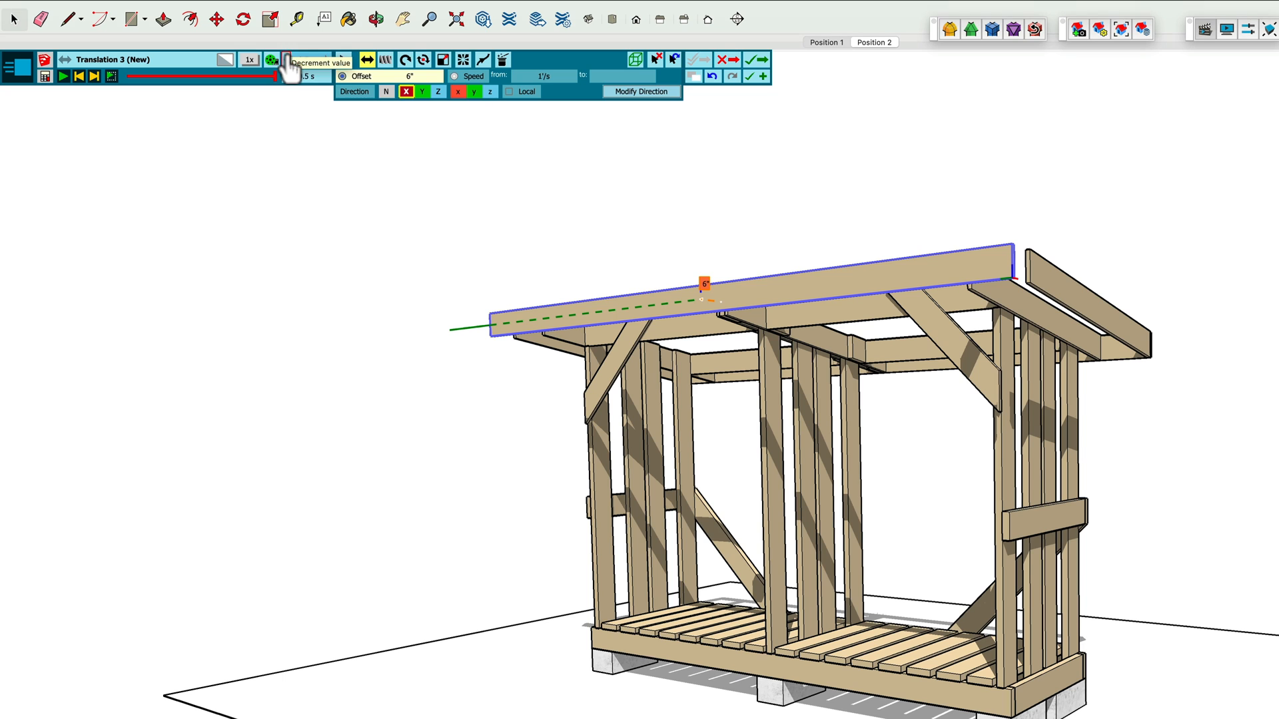
click(761, 62)
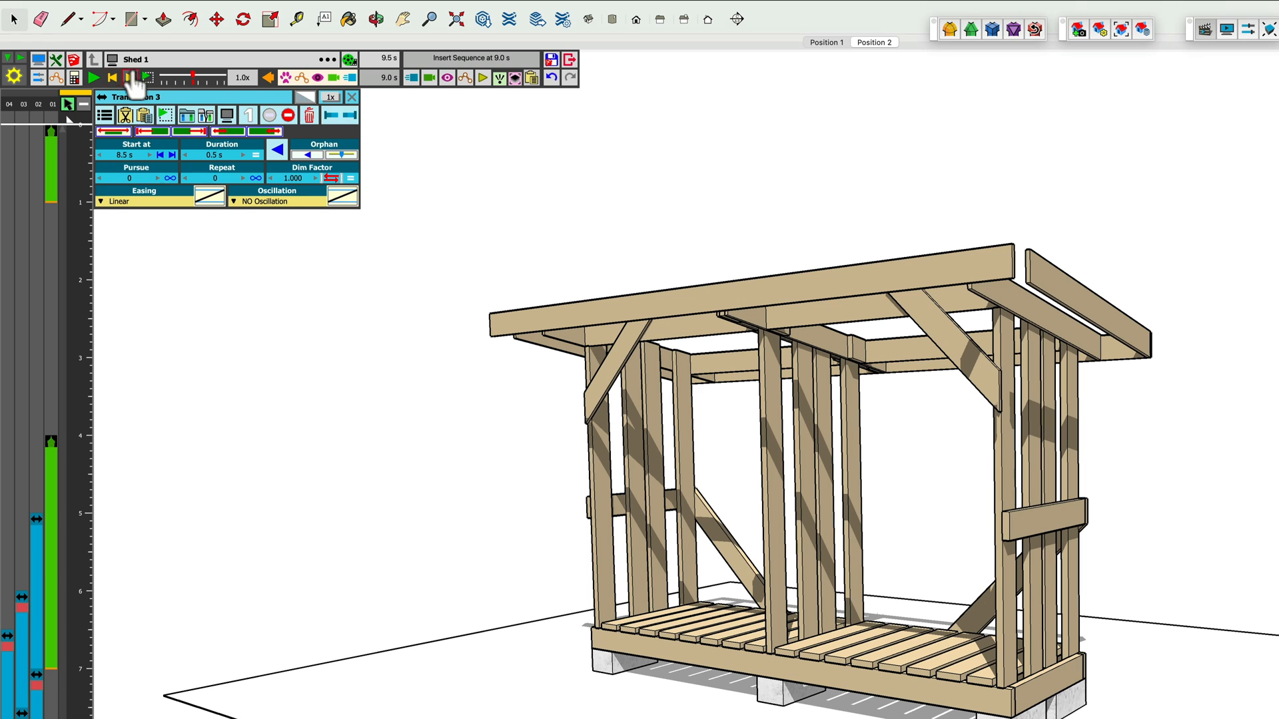
Step: Give the fascia's outward translation the Linen color and InOutPolynom [2.0] easing
click(304, 96)
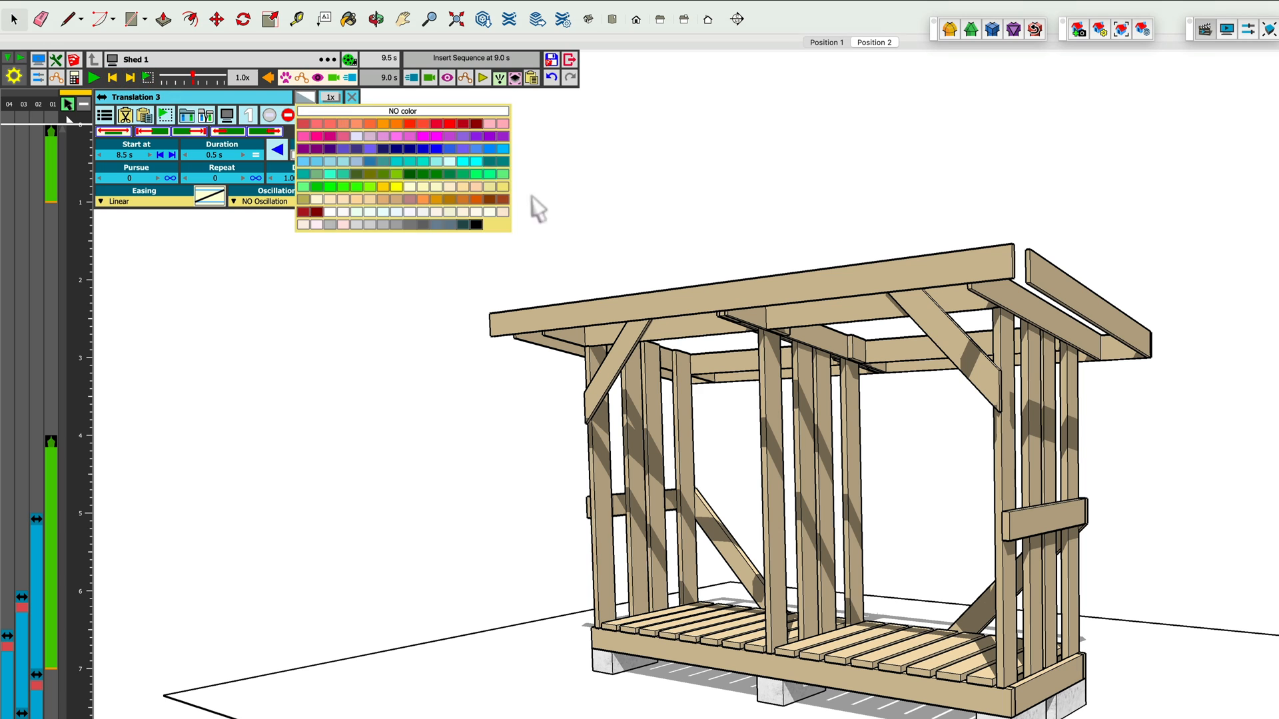
click(303, 225)
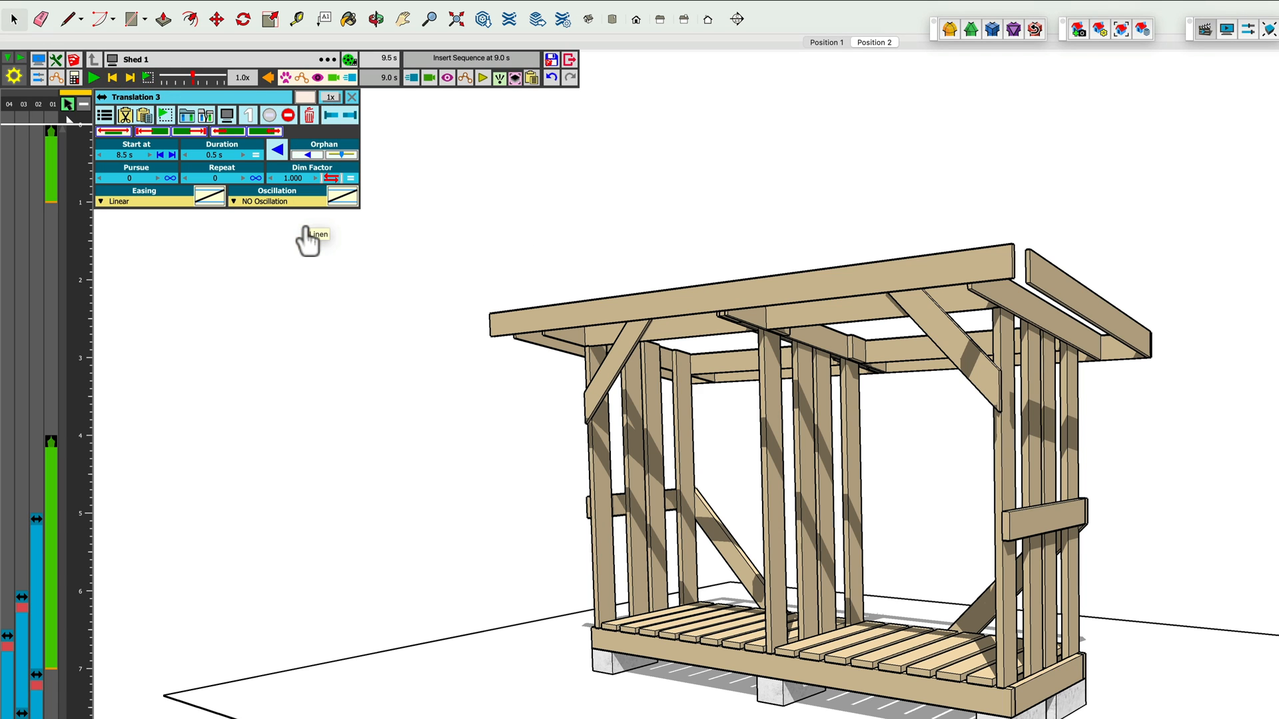
click(158, 201)
click(226, 250)
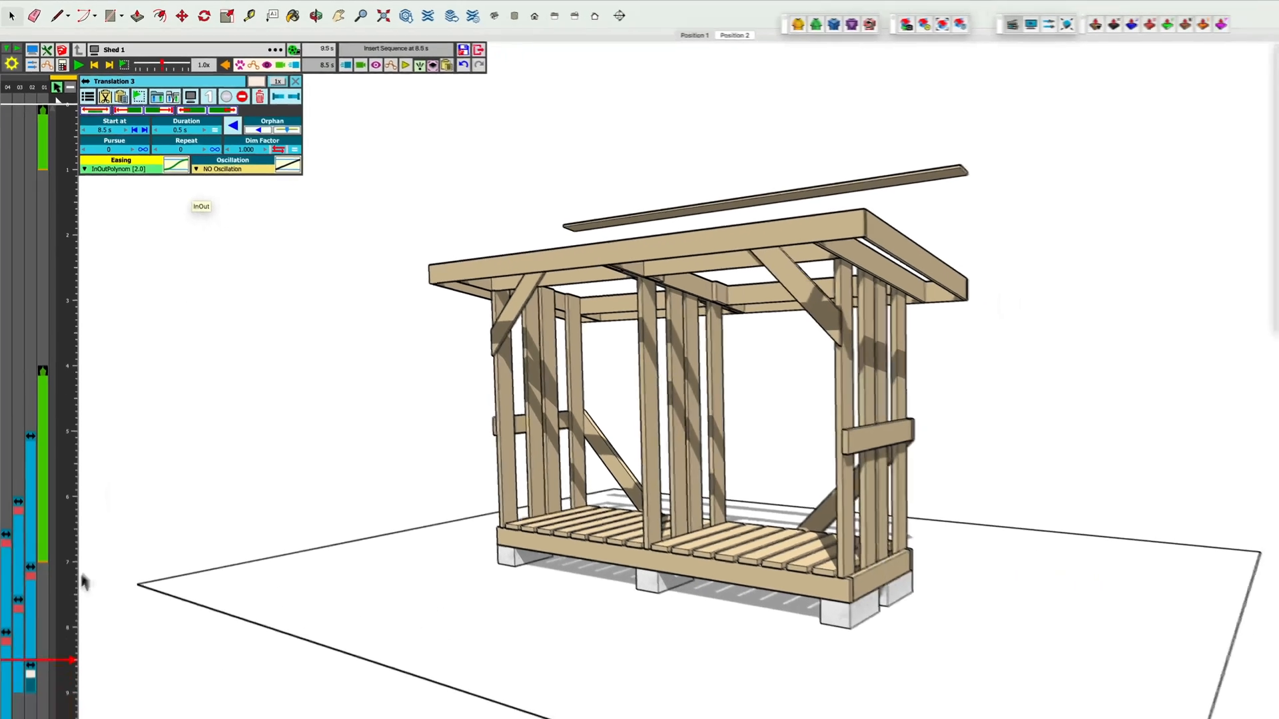
Step: Add a movement at 8.8 s that lifts the front fascia about 4' 6 1/4" along the Z axis over 1.5 s, and save it
click(67, 673)
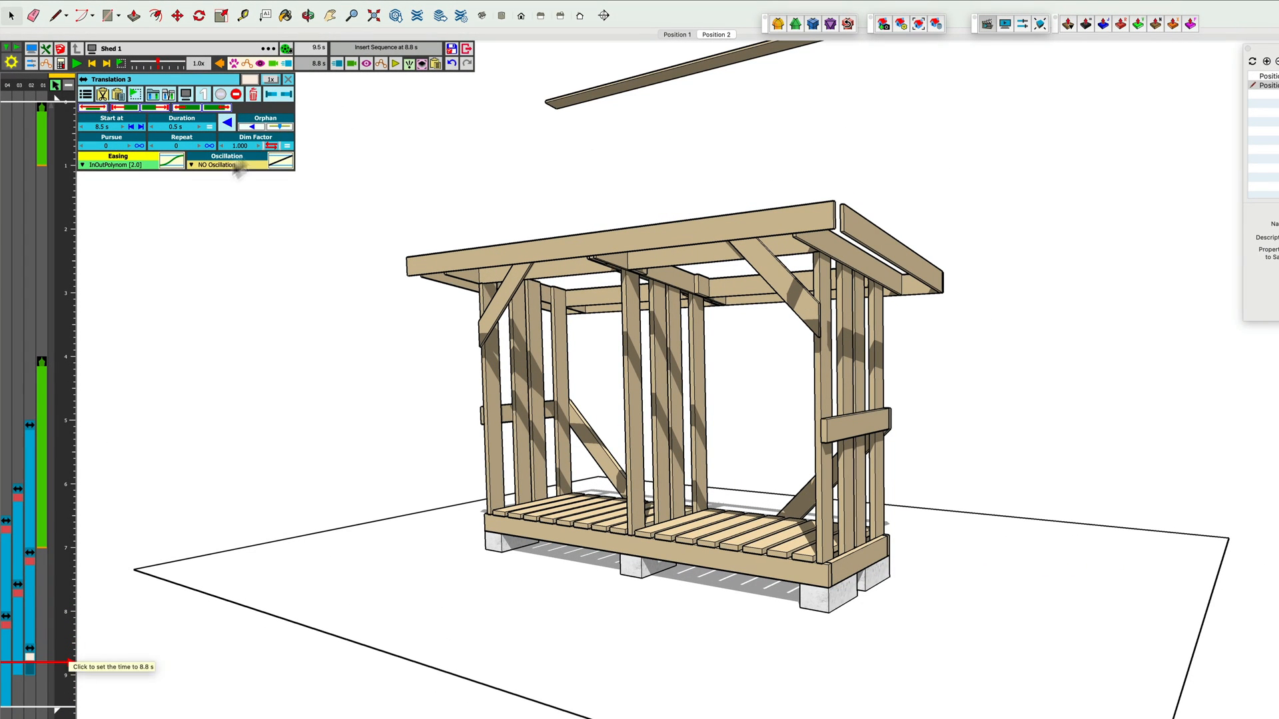
click(339, 63)
click(363, 87)
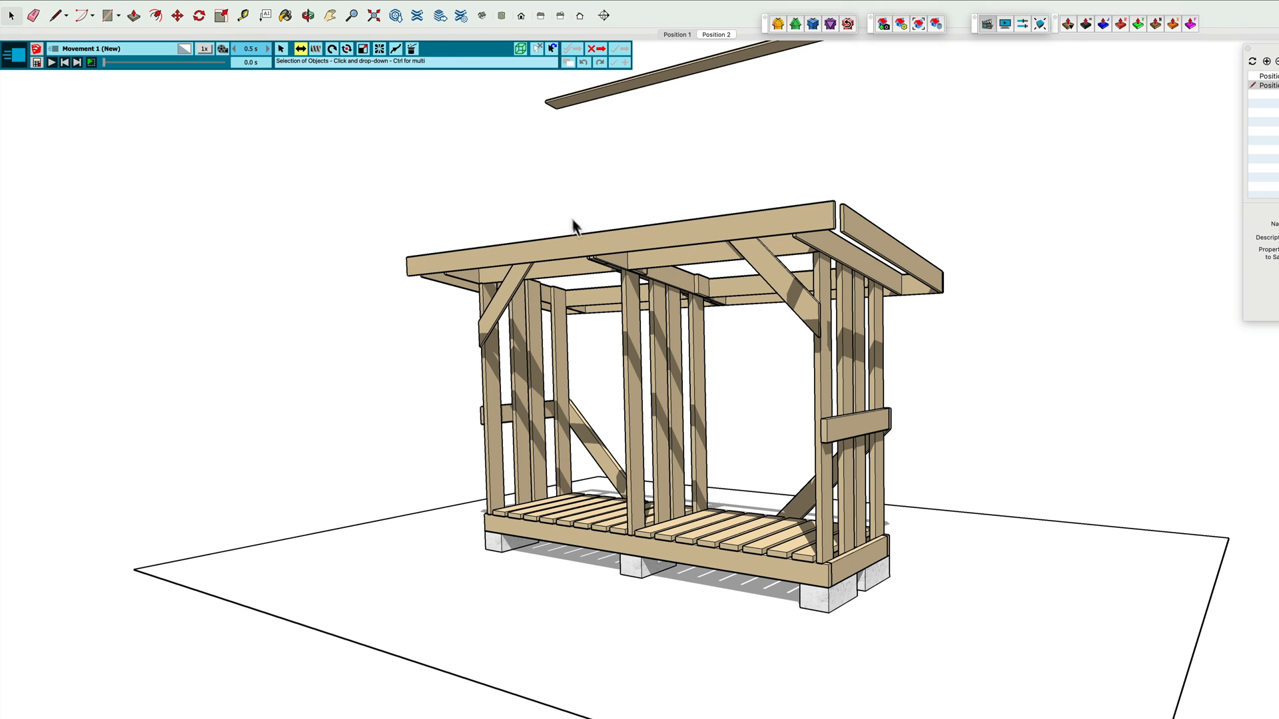
click(578, 246)
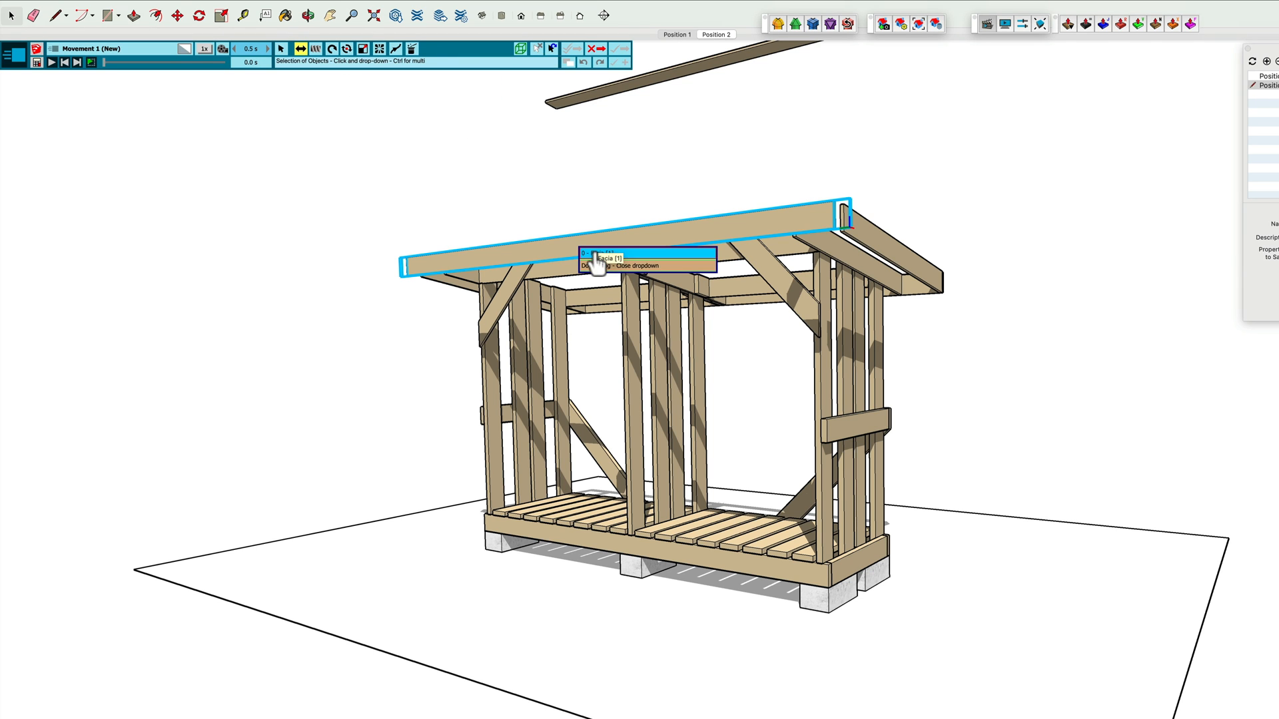
click(594, 255)
click(358, 75)
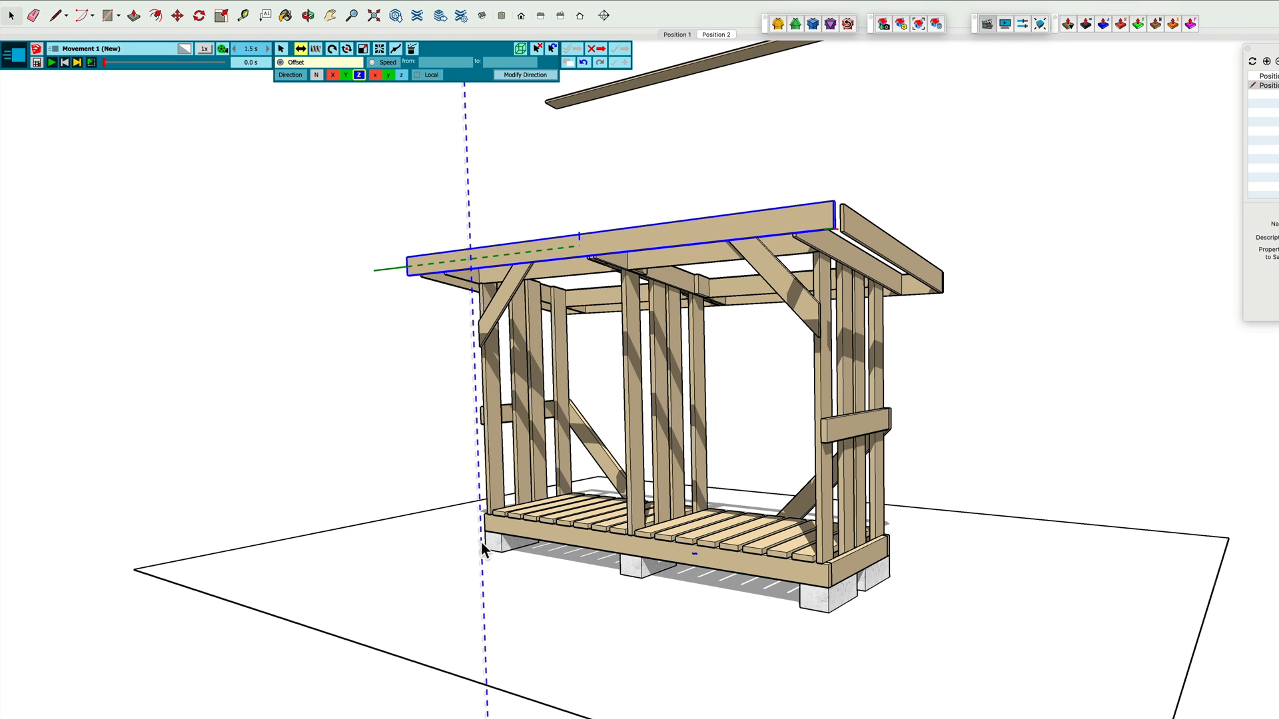
click(483, 553)
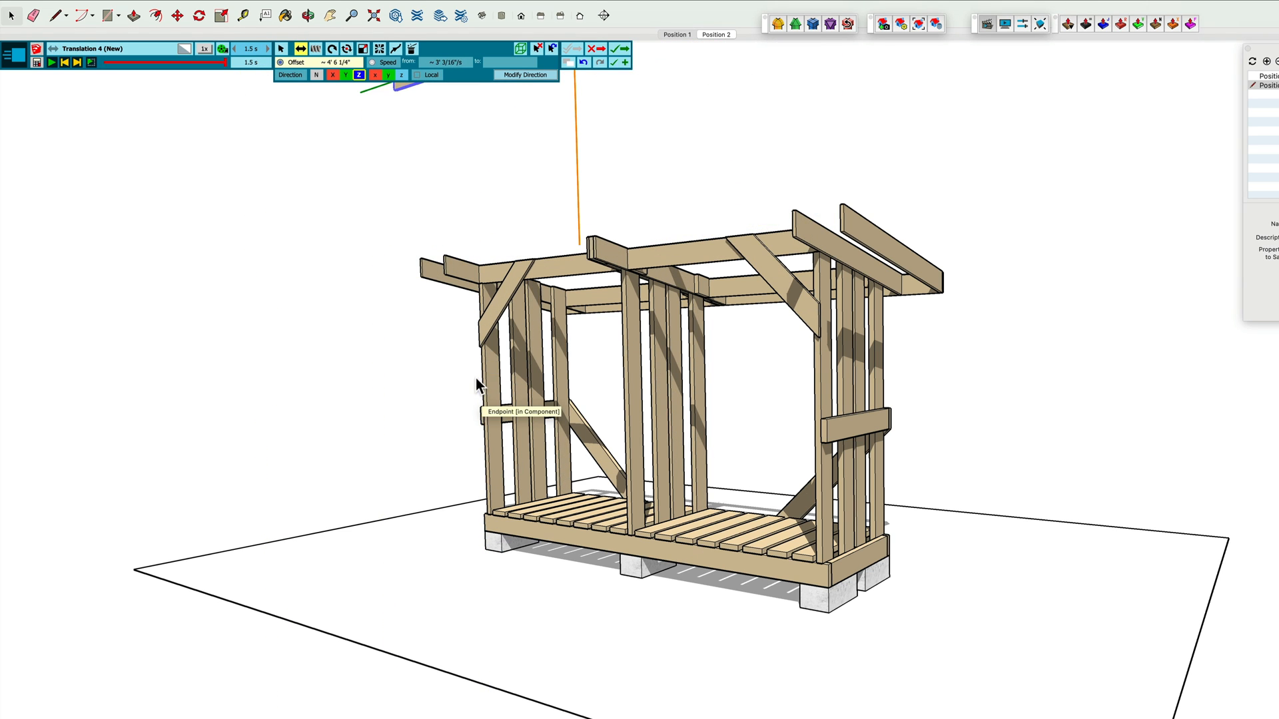
click(476, 377)
Step: Give the fascia's lift translation InPolynom [2.0] easing and the Linen color
click(136, 166)
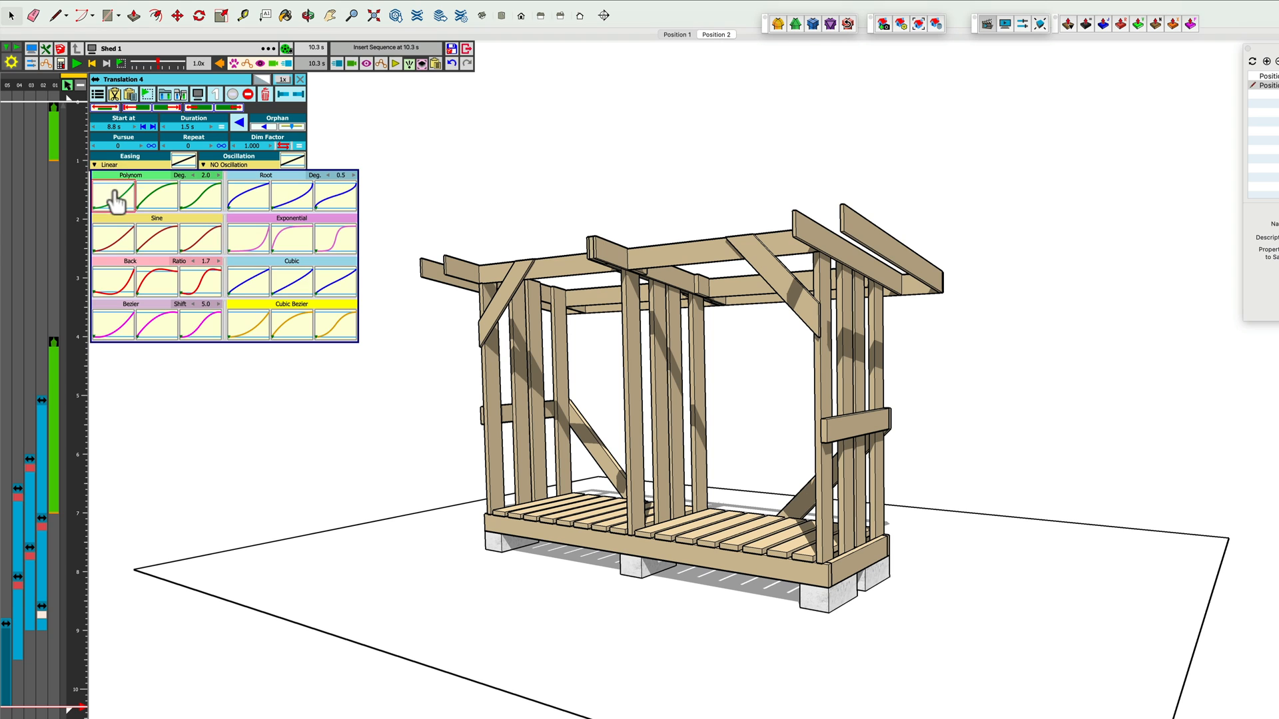
click(114, 197)
click(262, 79)
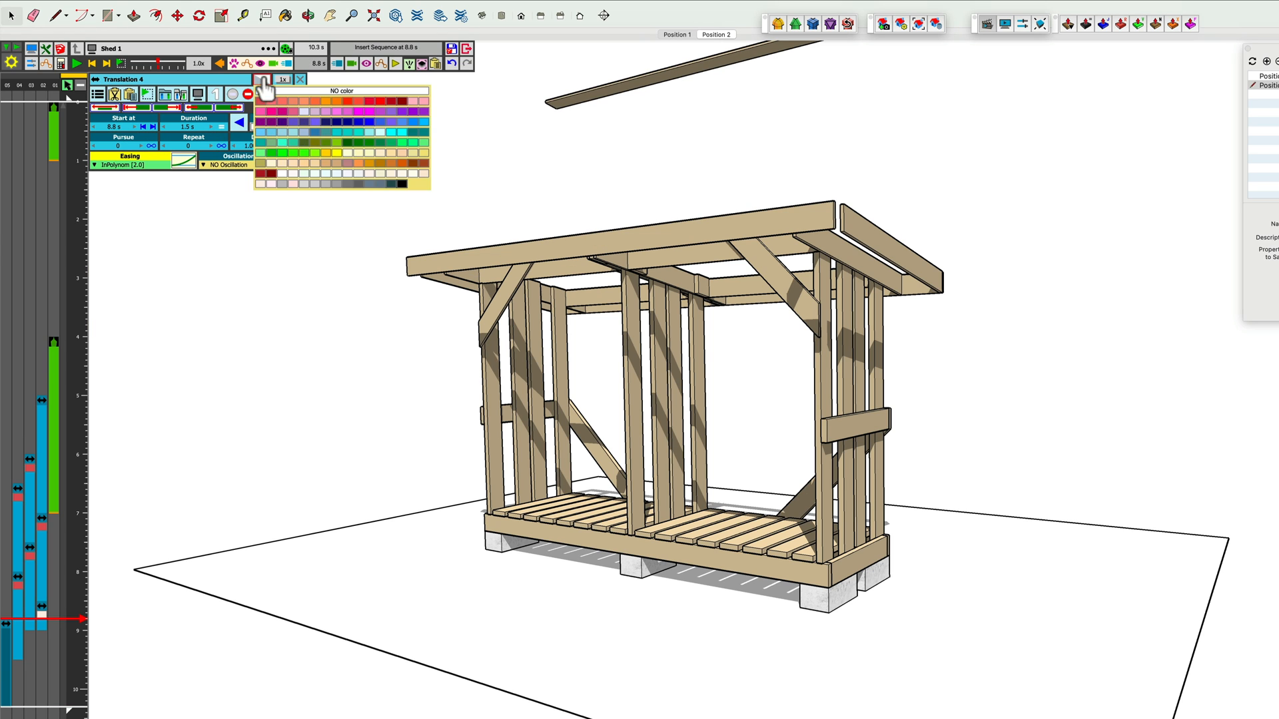
click(260, 185)
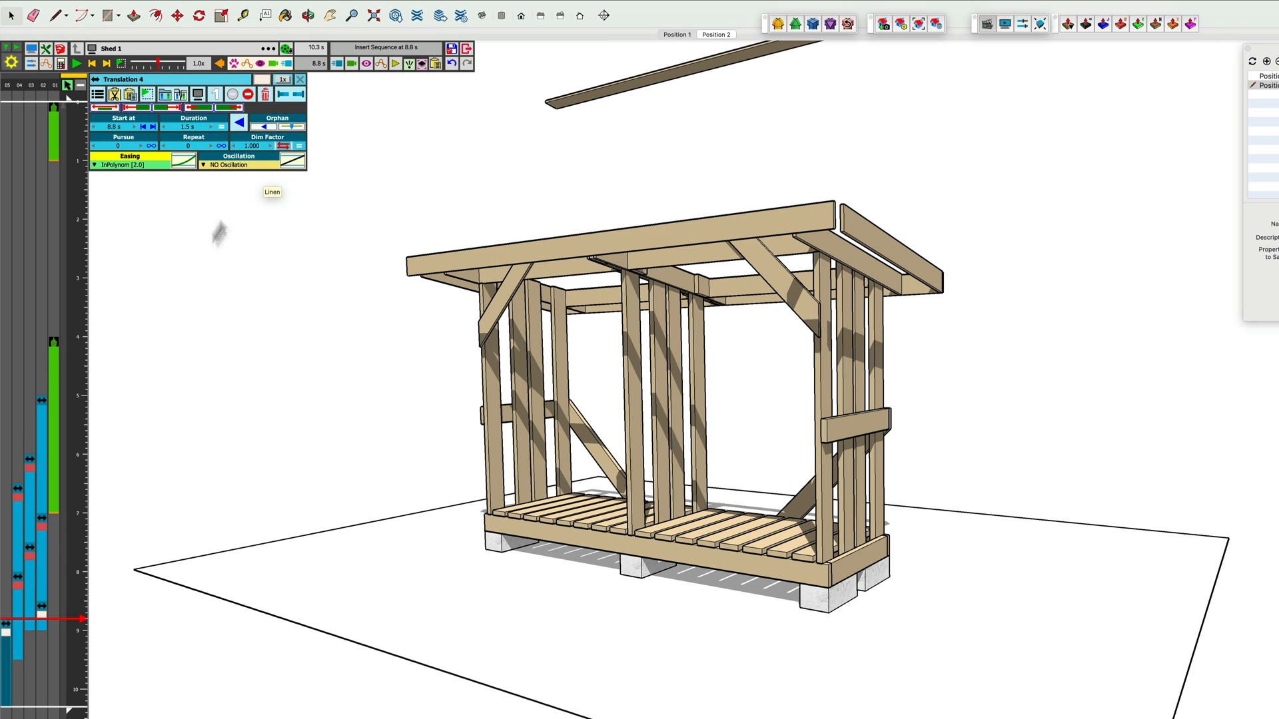
Step: Play the film to review the front fascia's movements and move the timeline position to 8.5 s
click(77, 443)
click(78, 64)
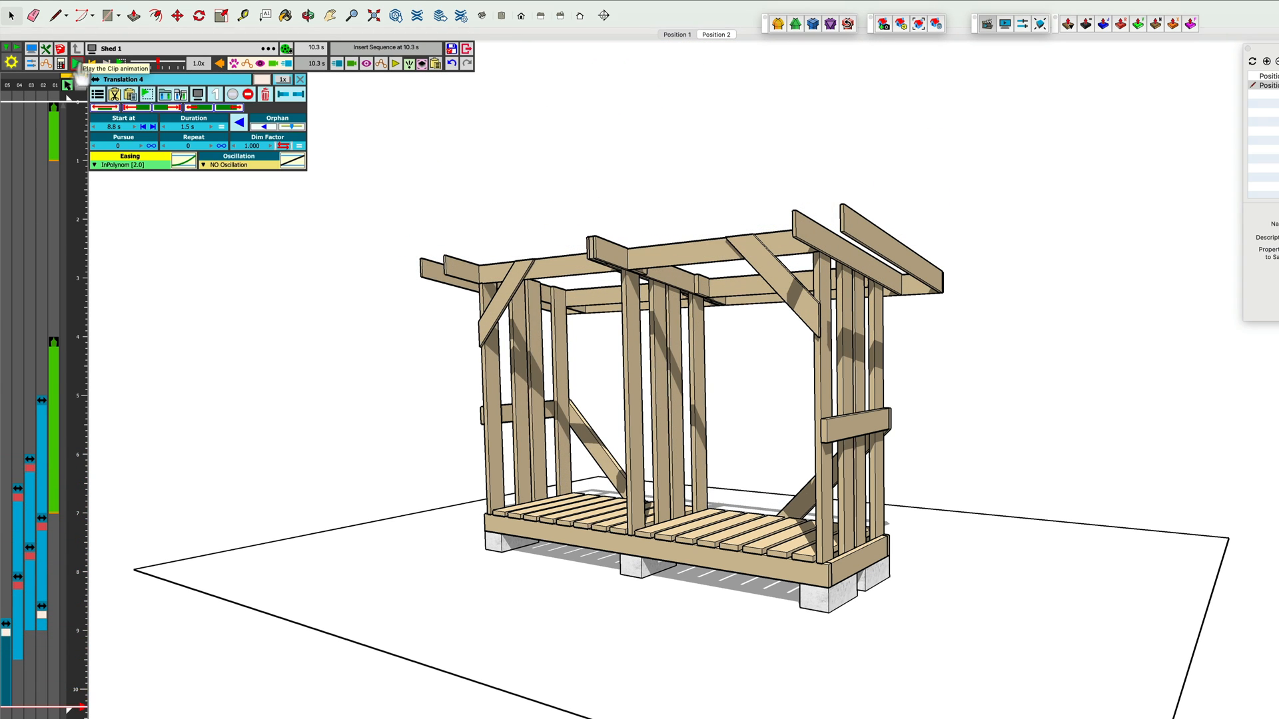
drag(82, 574, 71, 608)
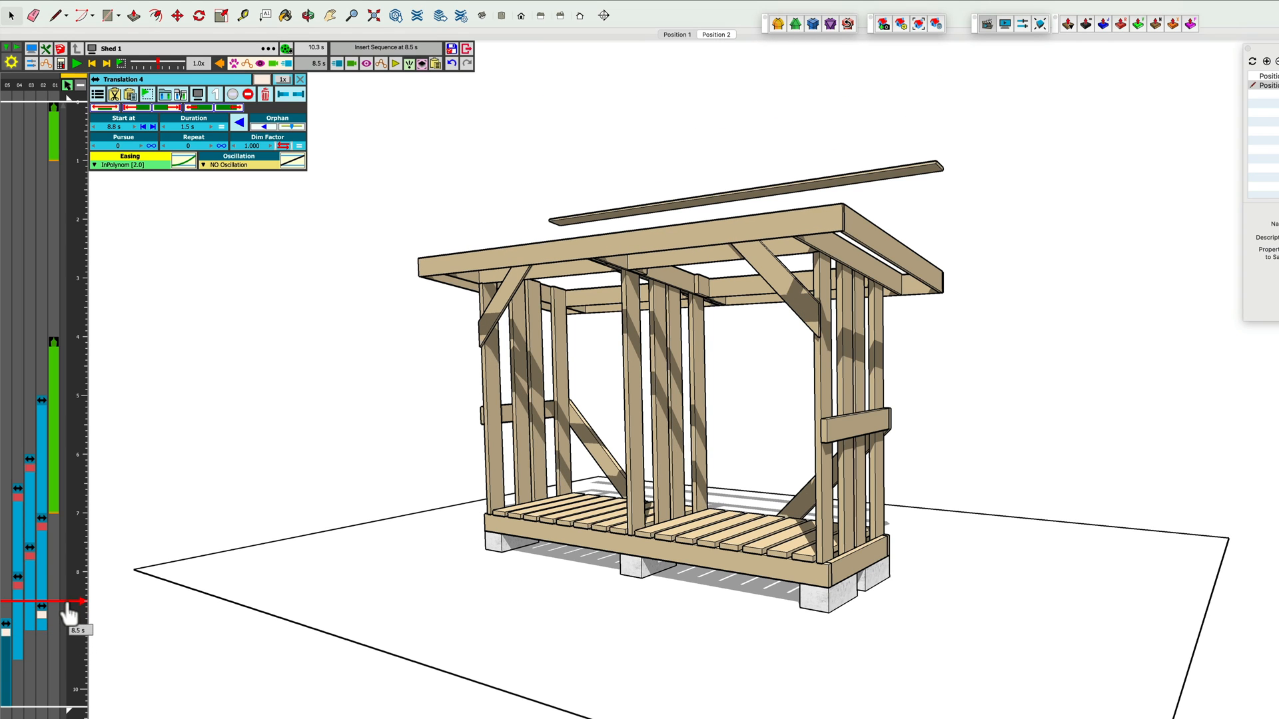
Step: Copy the front fascia's 6" outward translation and paste the copy at 8.5 s
click(44, 634)
click(44, 634)
click(56, 475)
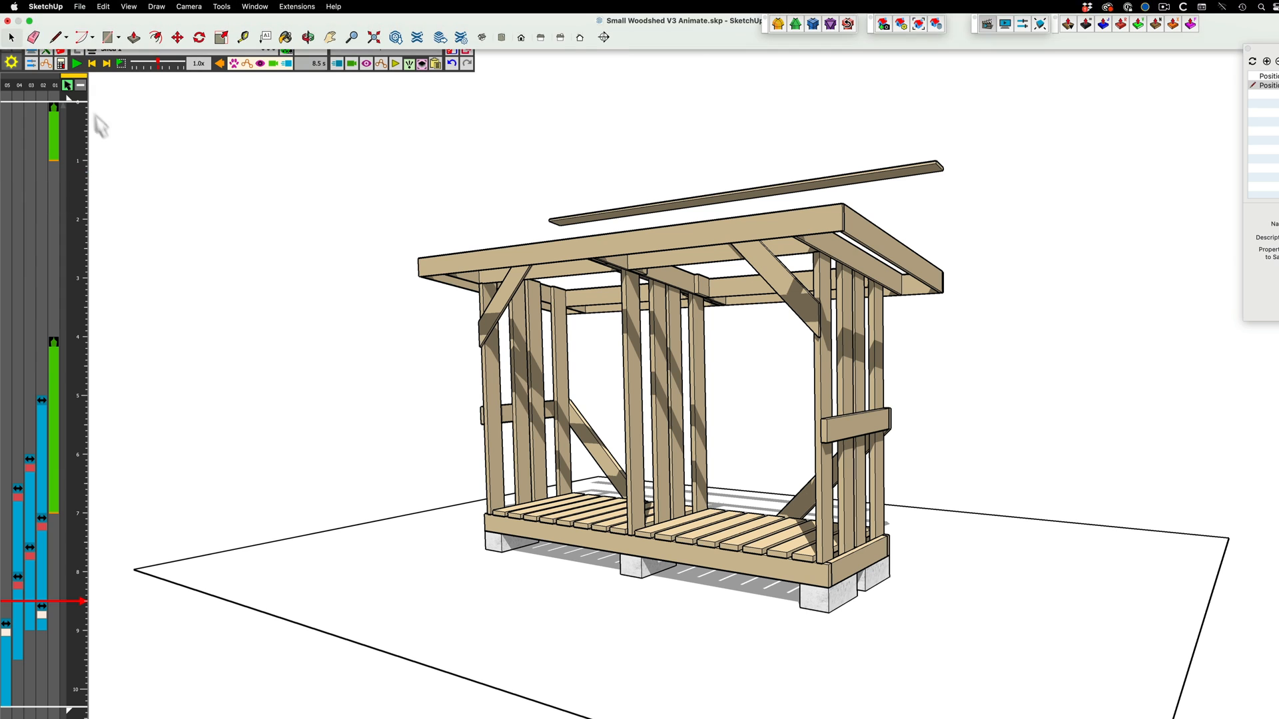
right_click(80, 611)
click(100, 634)
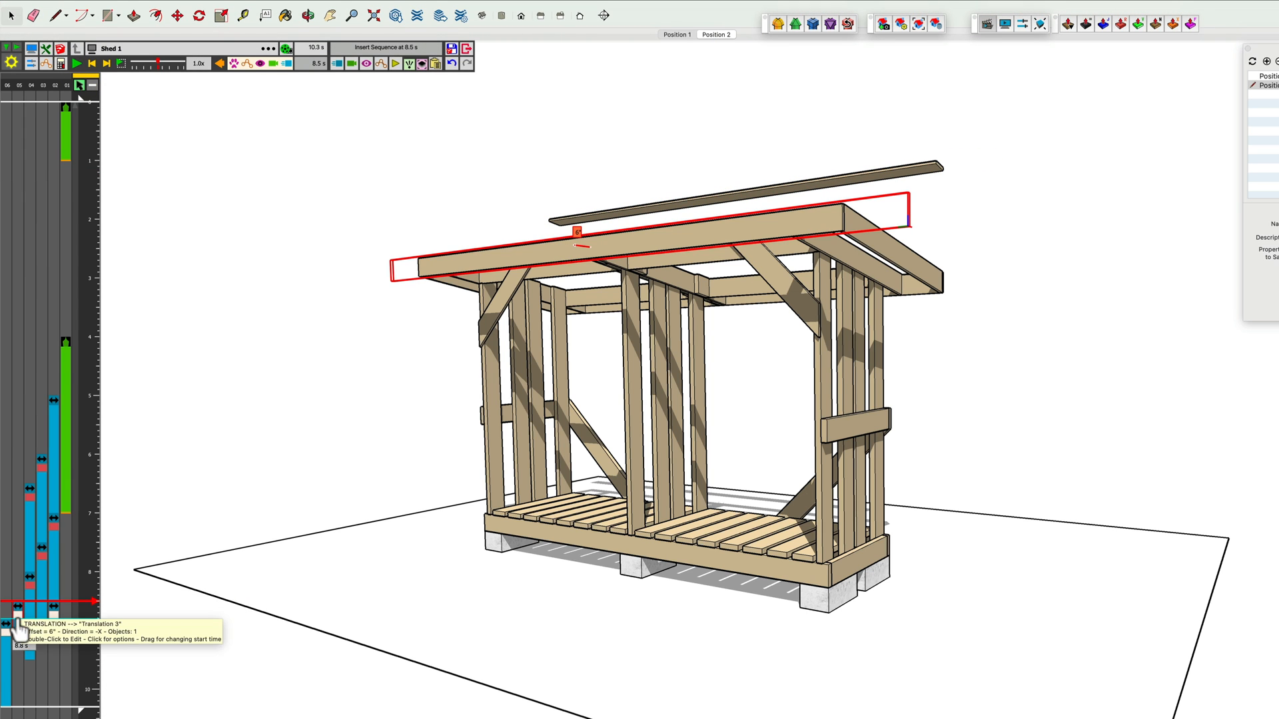
Step: Make the pasted 8.5 s translation unique and color it LightPink
click(18, 622)
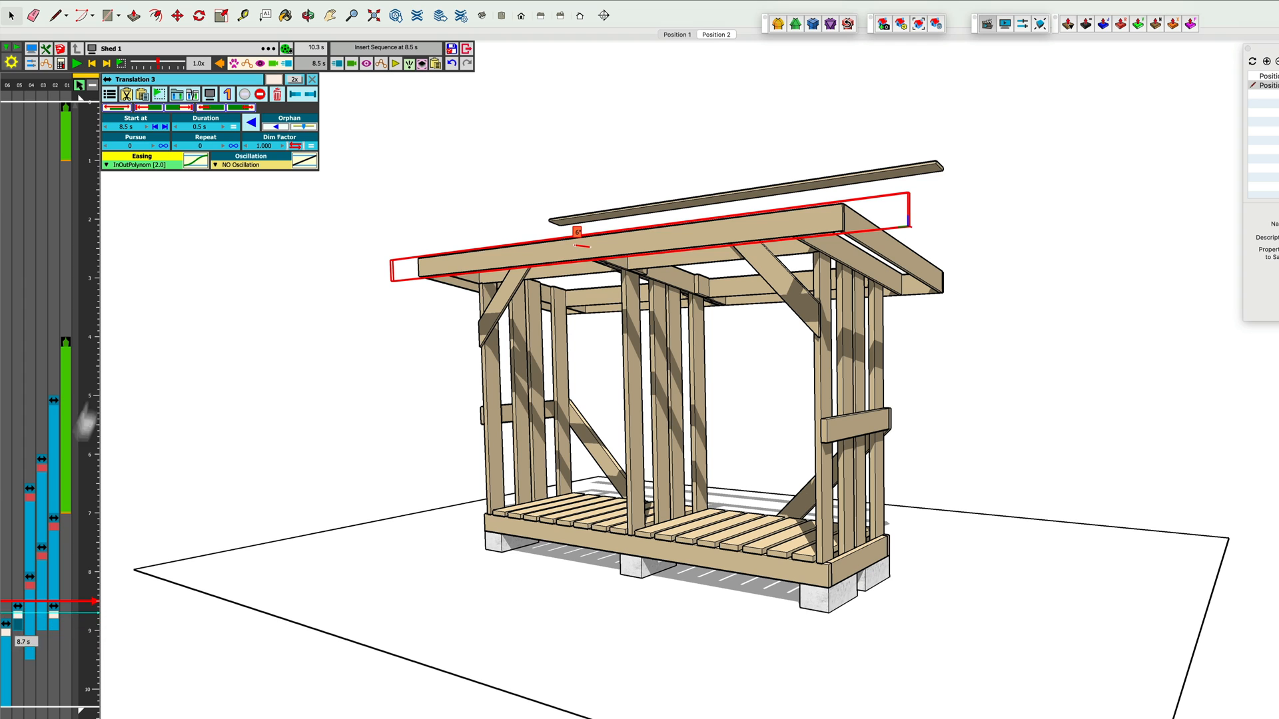
click(274, 80)
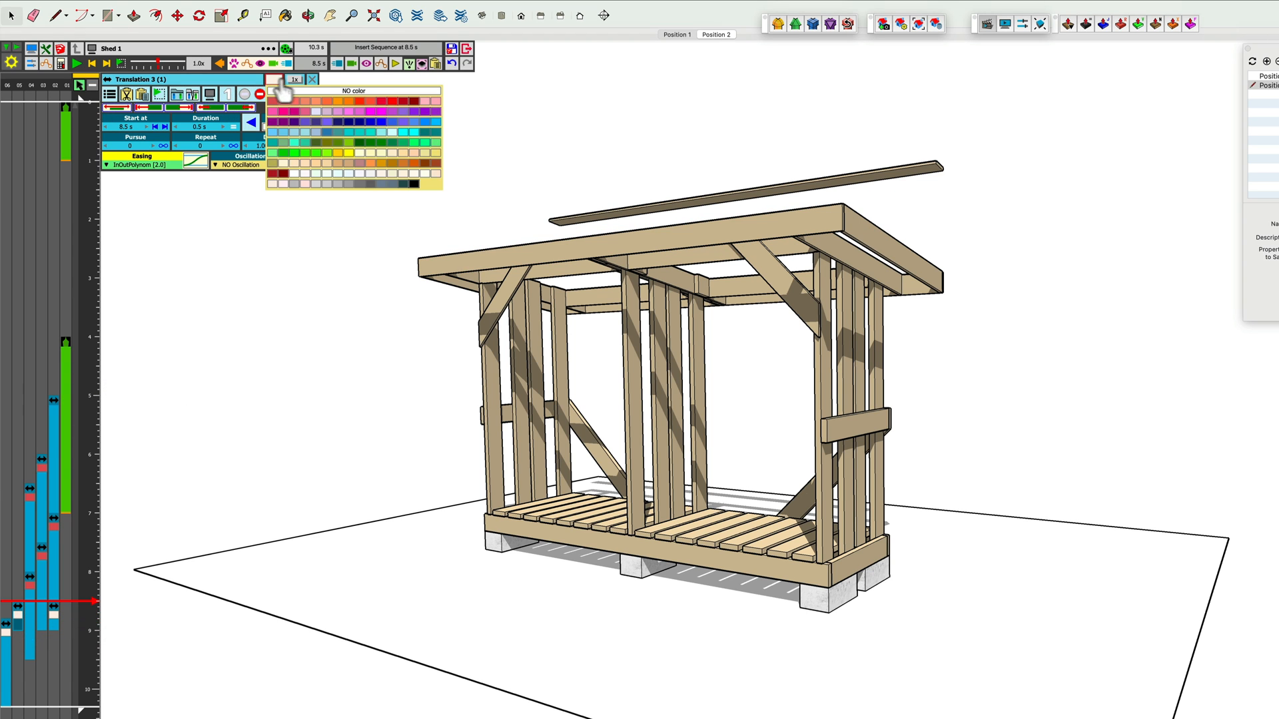
click(436, 102)
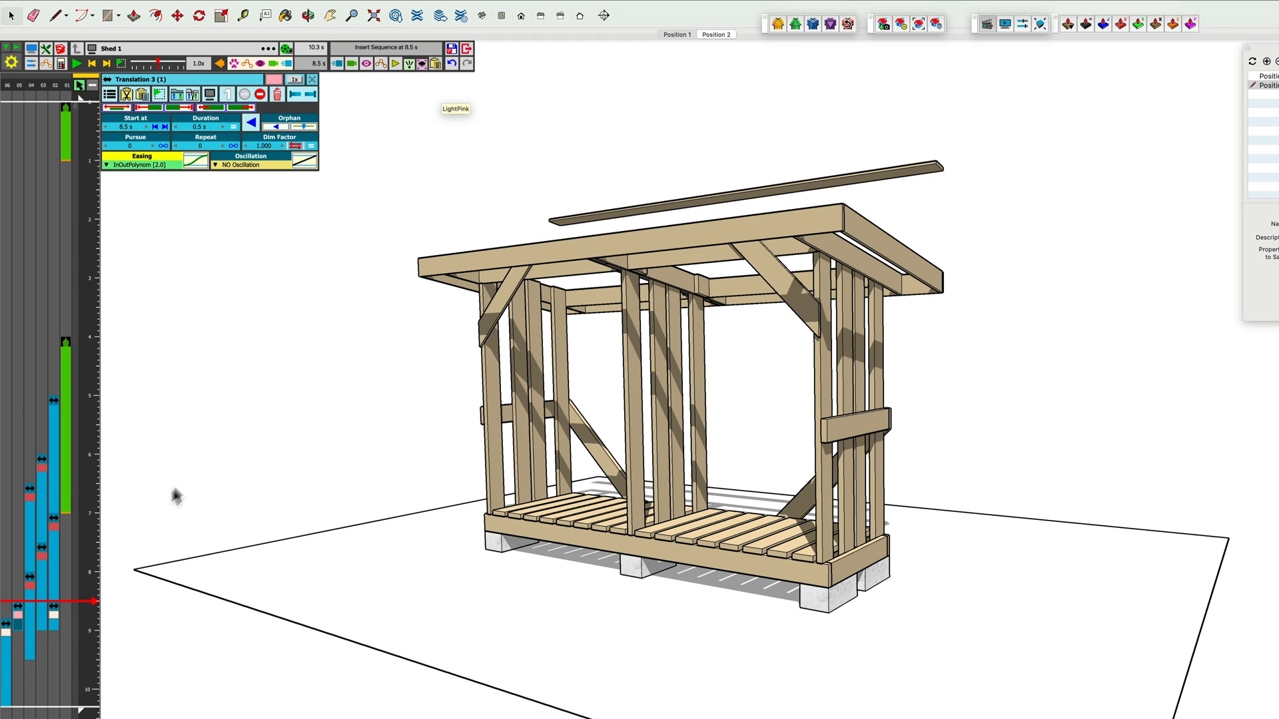
Step: Reassign the LightPink translation to the rear fascia, set its offset to -6", and save it
double_click(17, 620)
click(521, 48)
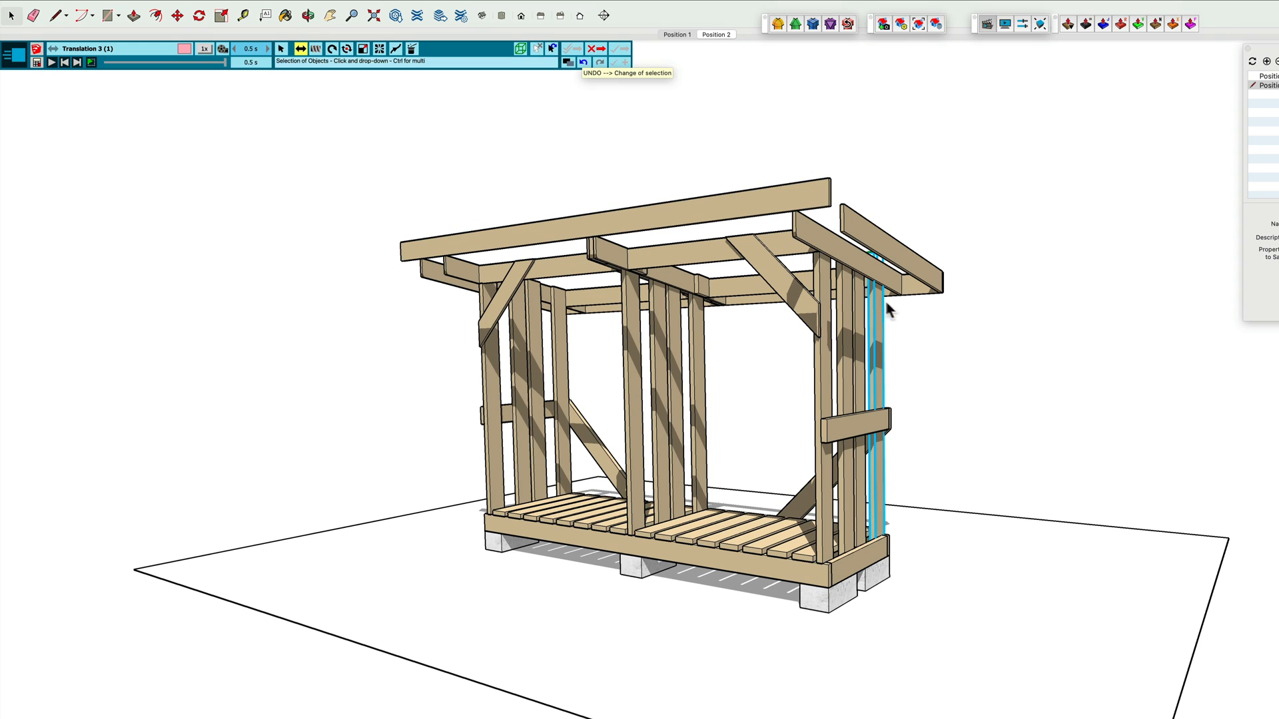
click(913, 288)
click(926, 296)
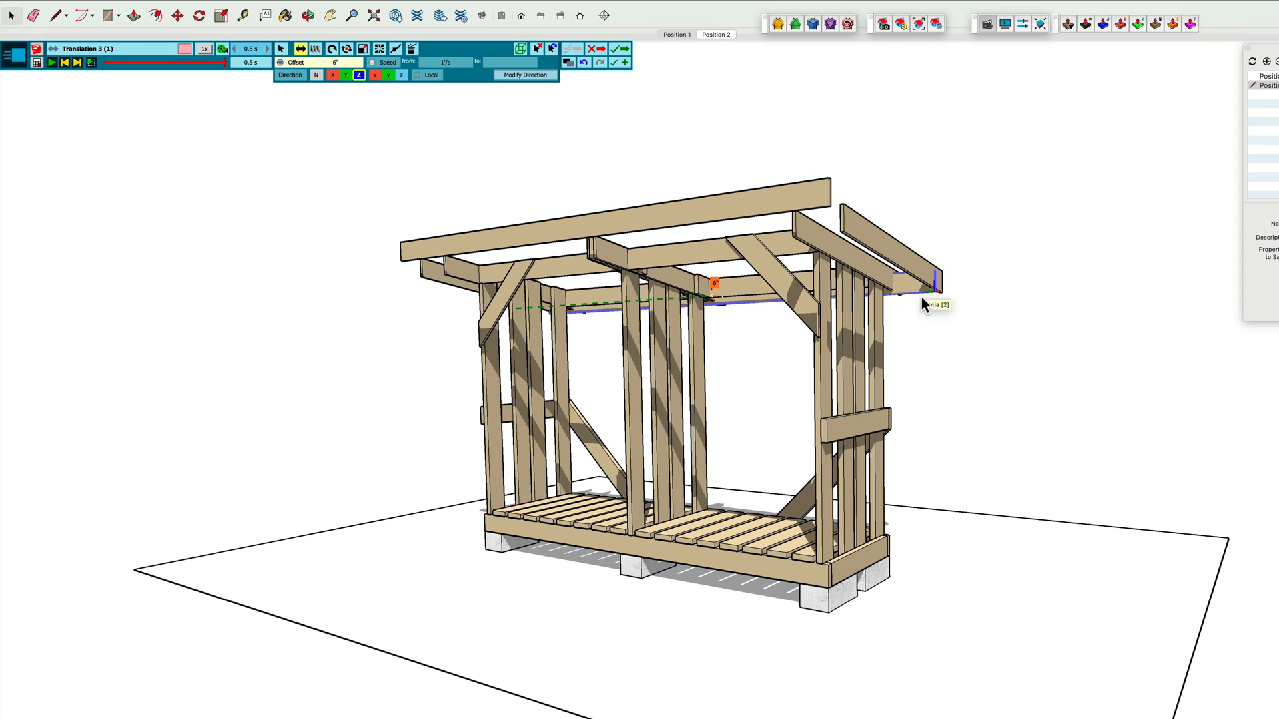
click(338, 62)
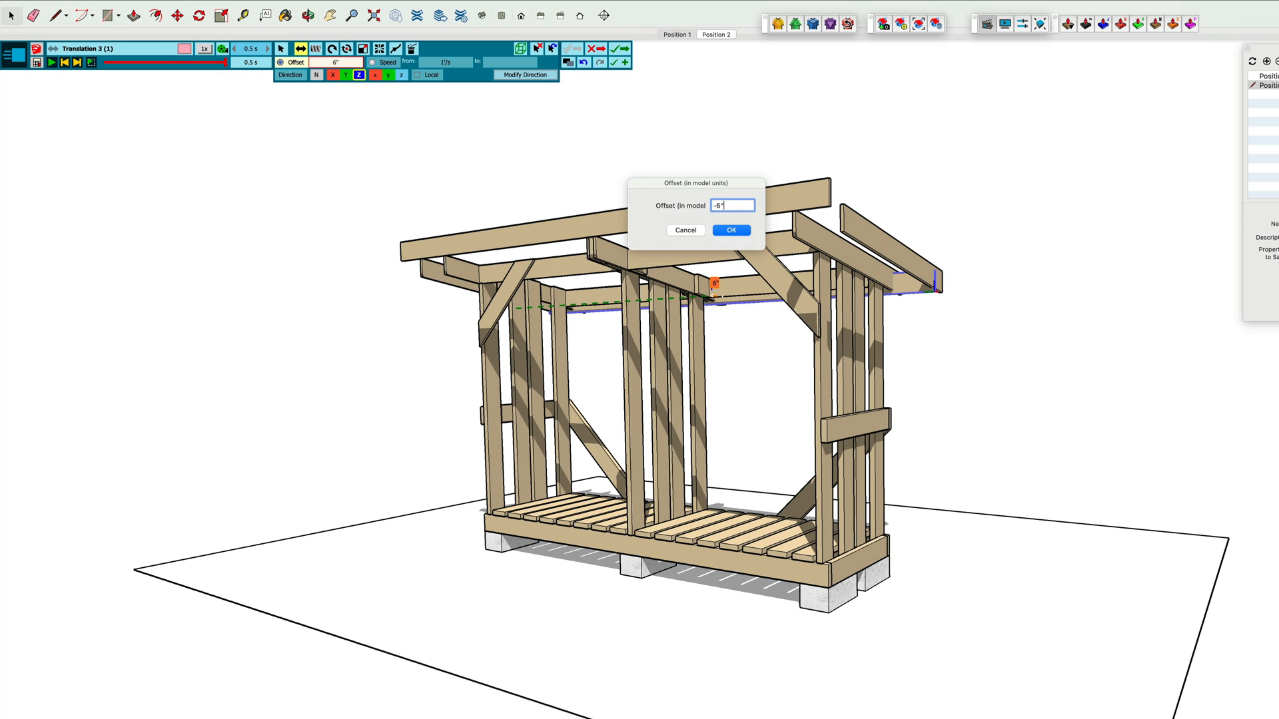
text(-6")
key(Return)
click(621, 50)
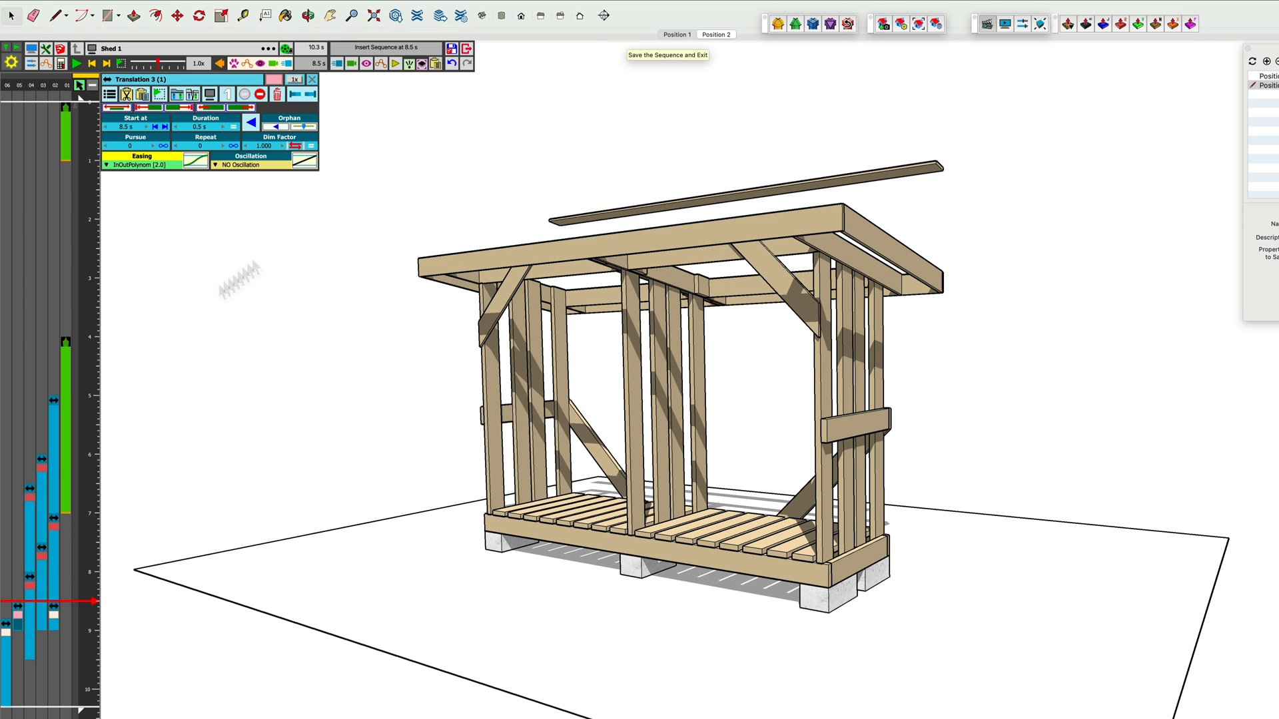
Step: Copy the front fascia's upward translation and paste the copy at 8.8 s
right_click(6, 645)
click(37, 473)
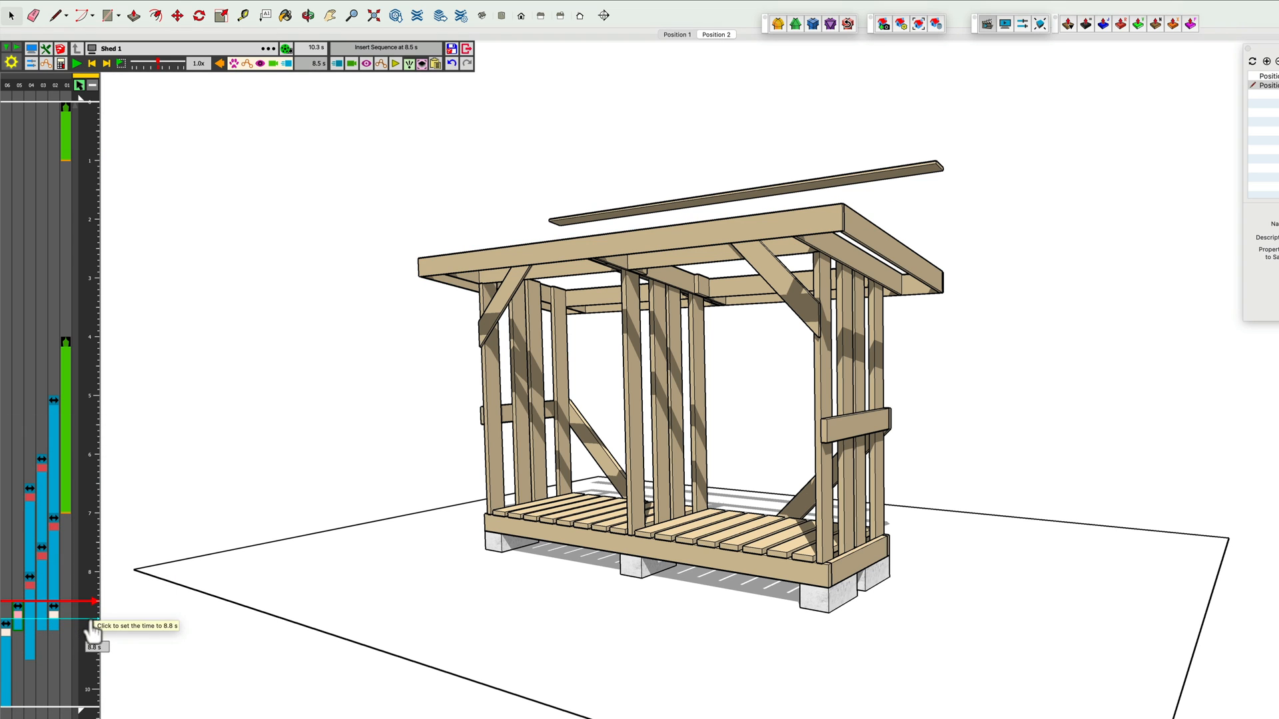
click(91, 620)
right_click(91, 629)
click(114, 632)
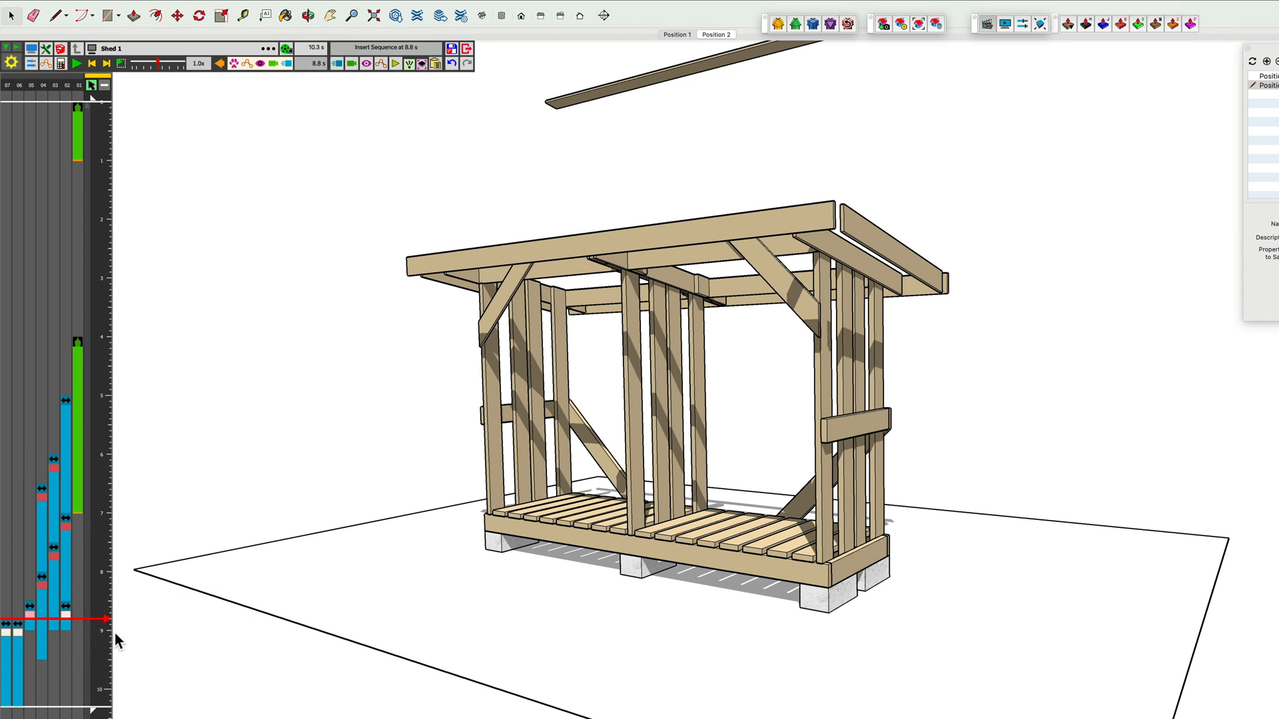
Step: Make the pasted 8.8 s upward translation unique and color it LightPink
click(18, 661)
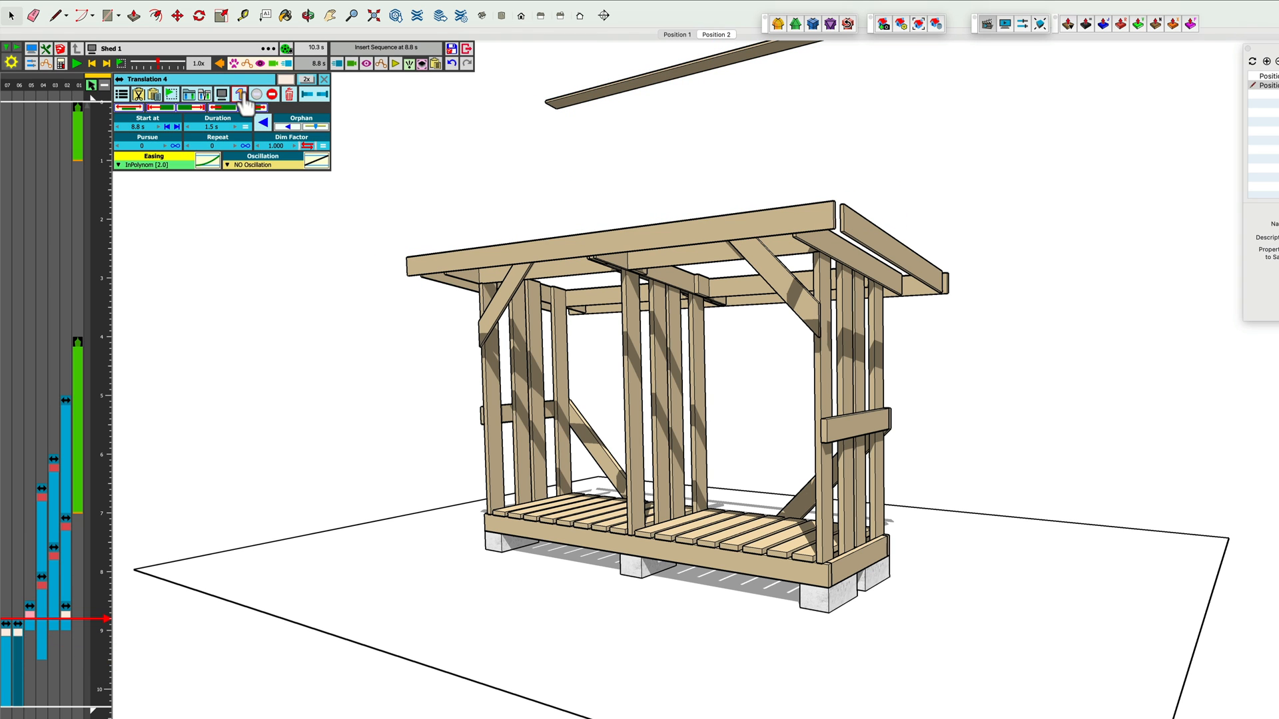
click(241, 95)
click(285, 81)
click(447, 101)
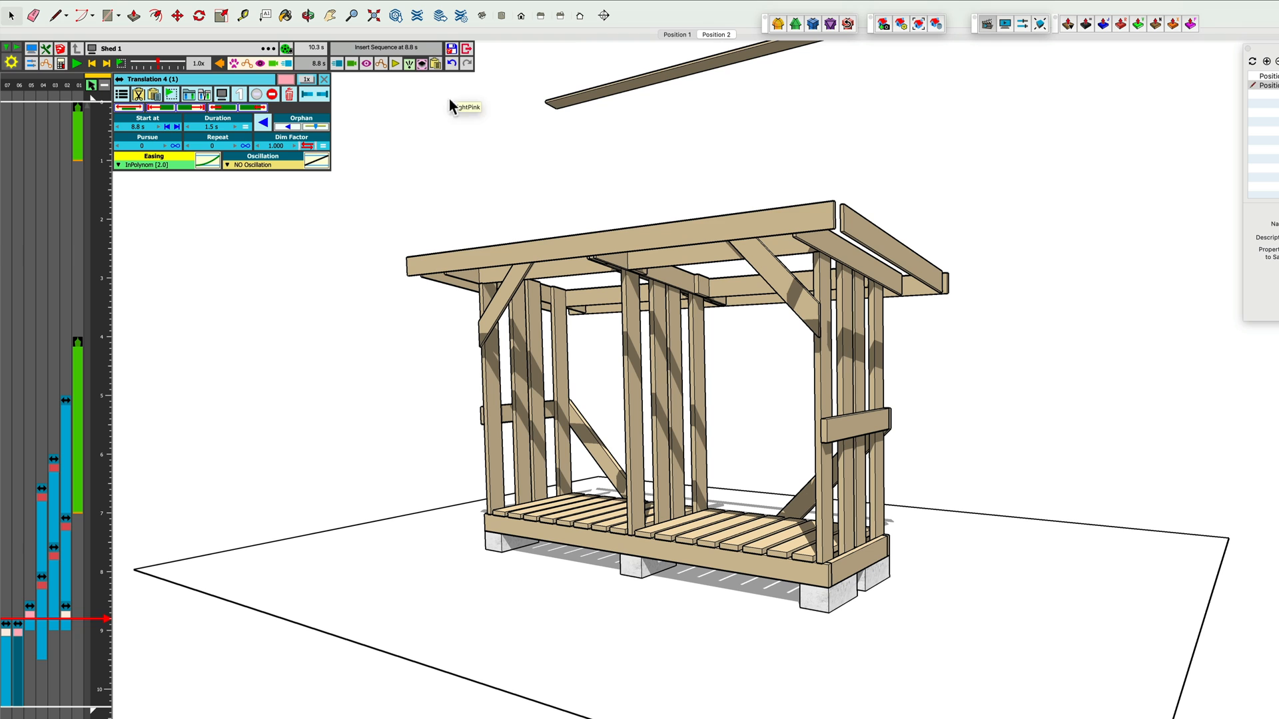
Step: Reassign the LightPink 8.8 s translation to the rear fascia, save it, and play the animation from 7.6 s
double_click(17, 666)
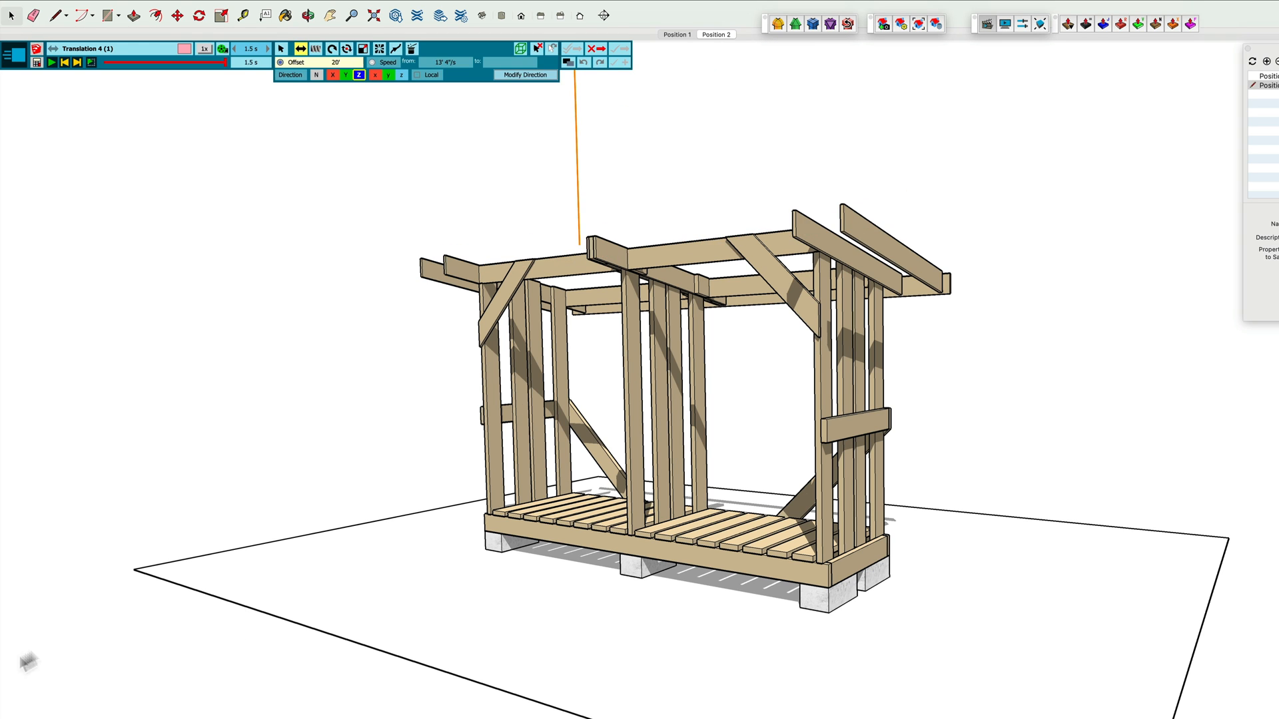
click(537, 50)
click(915, 289)
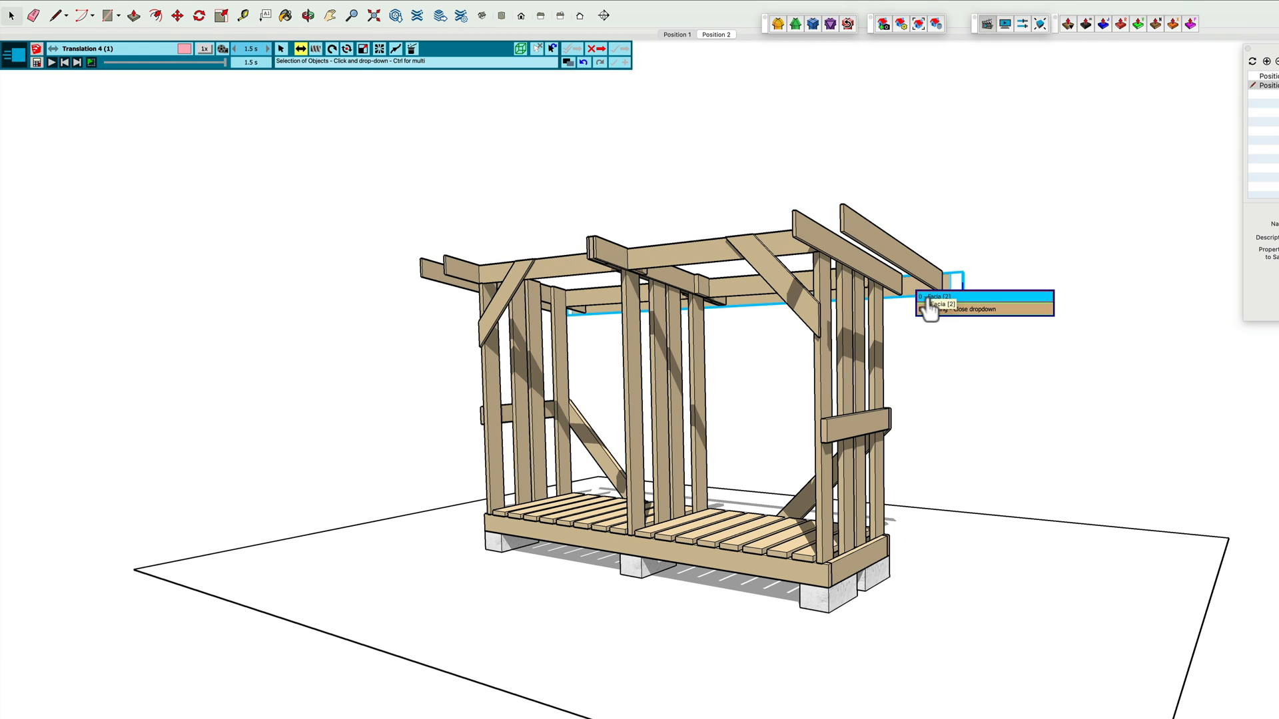
click(926, 304)
click(624, 55)
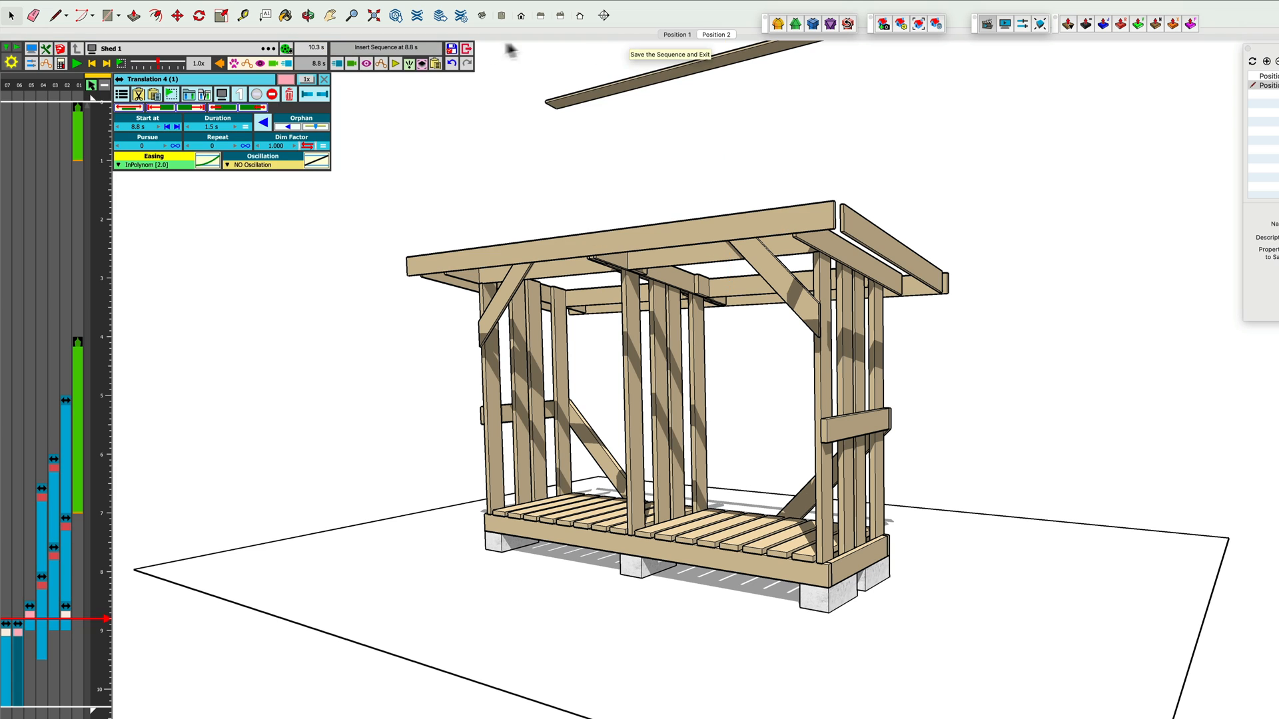
click(101, 550)
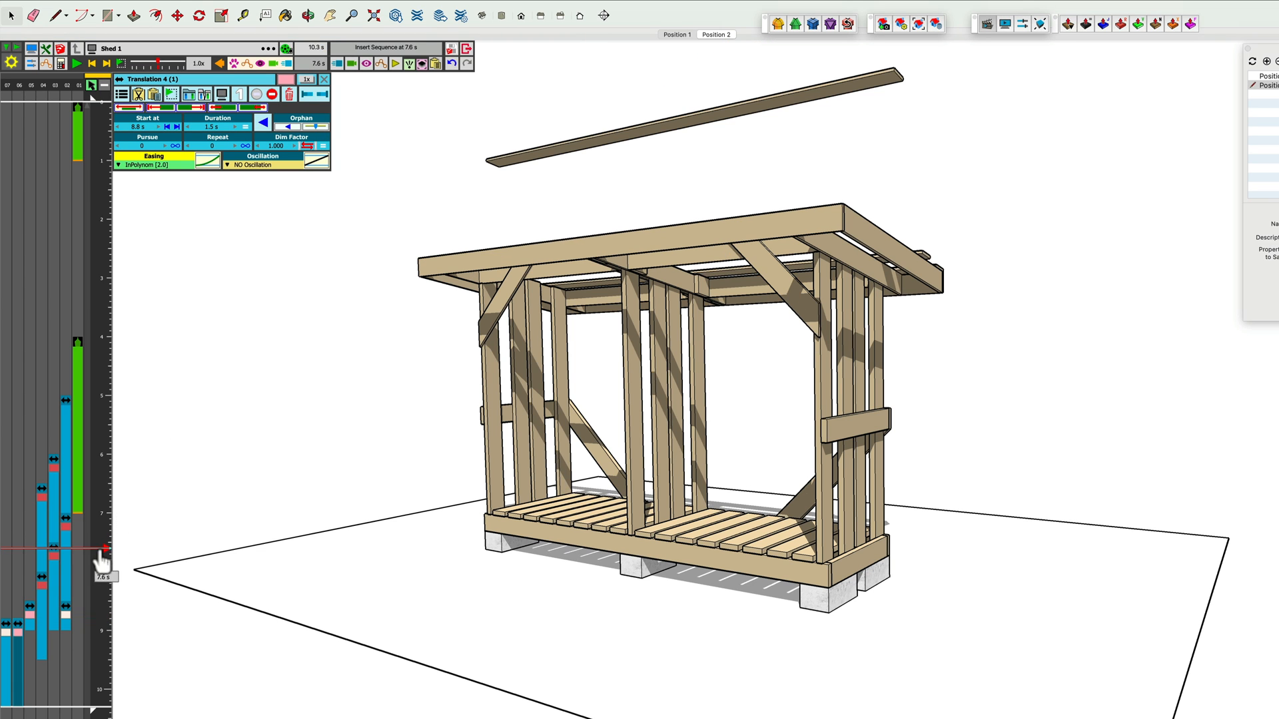
click(77, 64)
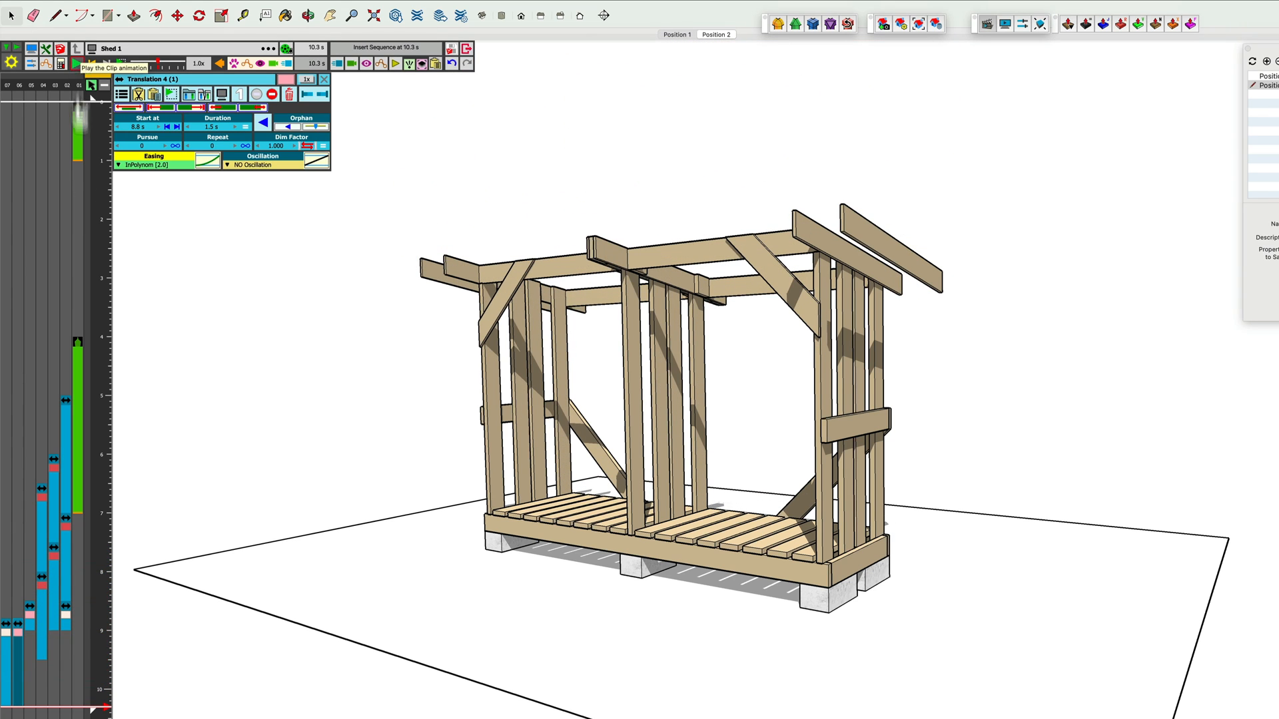
Step: Select all elements after 8.3 s and shift the four fascia translations forward in time by one second
mouse_move(100, 602)
mouse_down()
mouse_move(100, 649)
mouse_move(103, 590)
mouse_up()
right_click(103, 589)
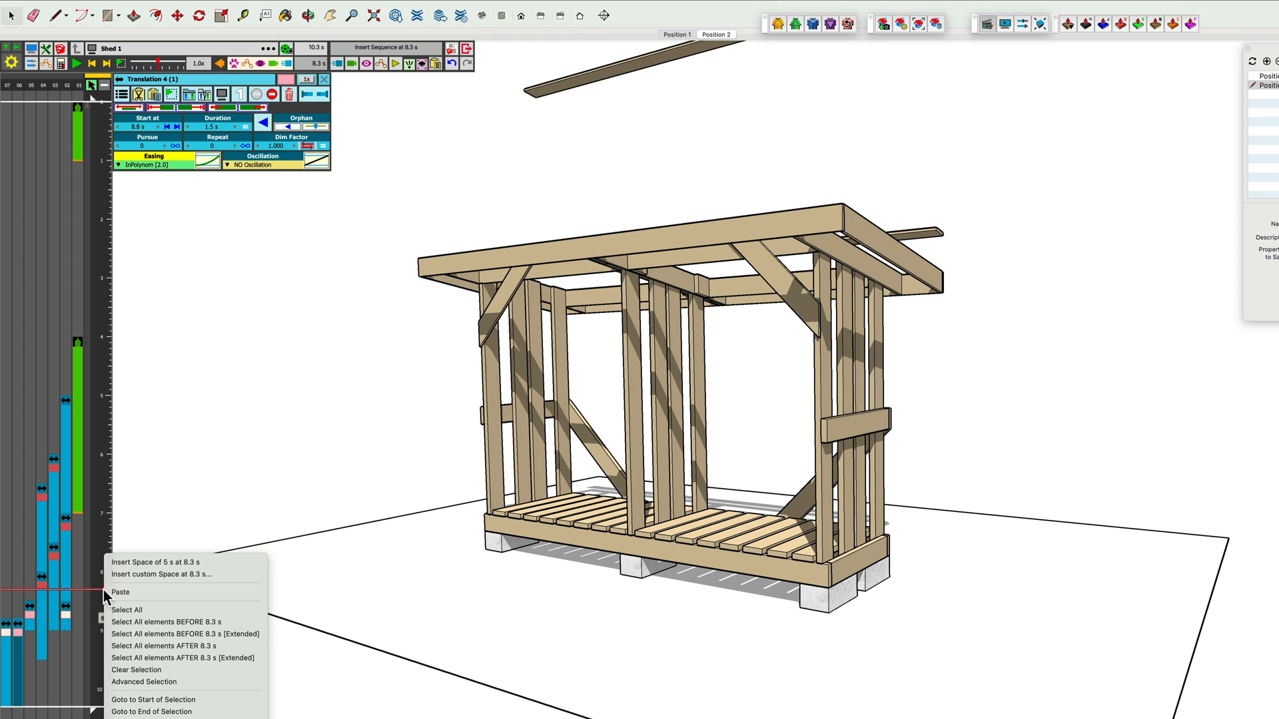
click(133, 645)
drag(68, 634, 67, 693)
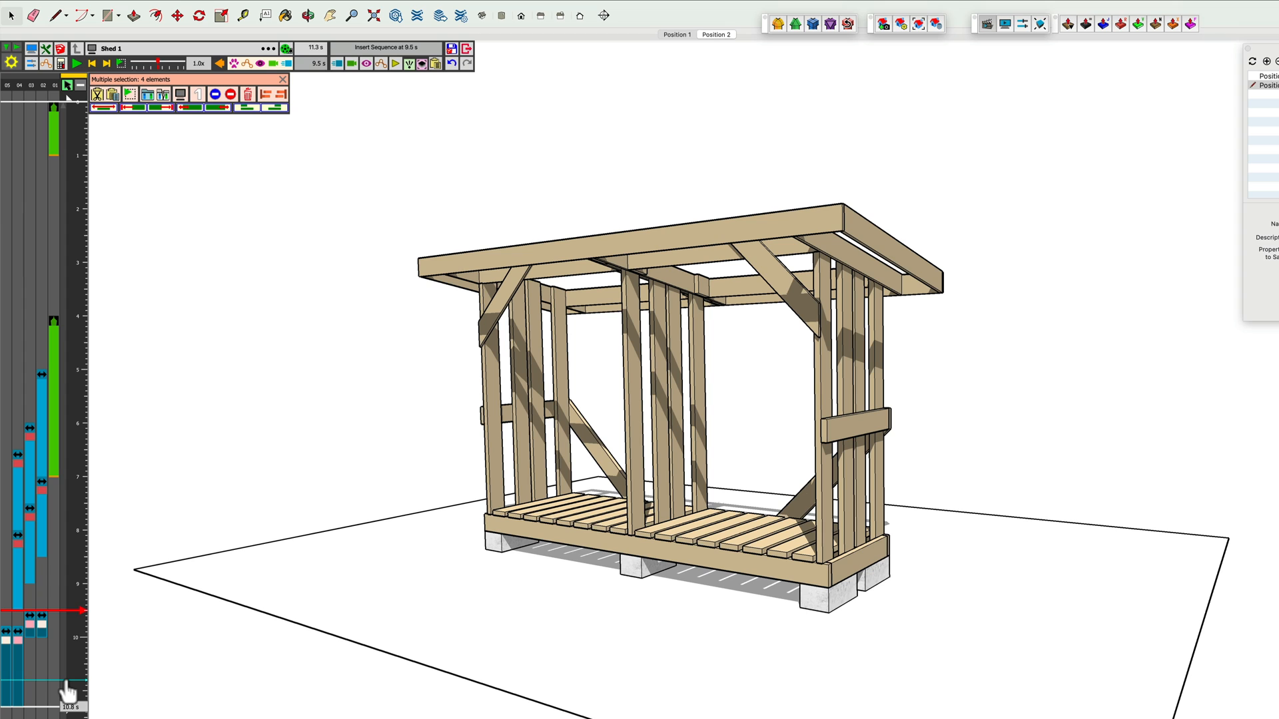
Step: Copy the four shifted fascia translations and paste the copies at 8.5 s
click(83, 569)
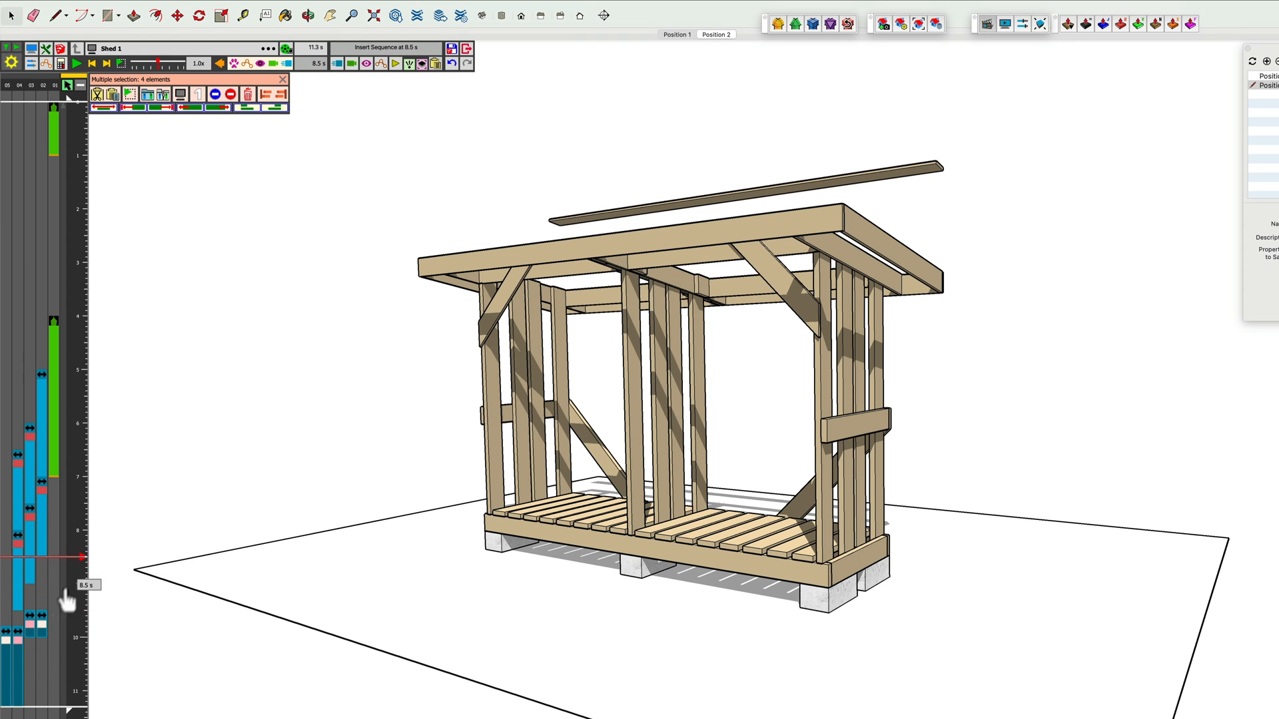
right_click(30, 629)
click(59, 450)
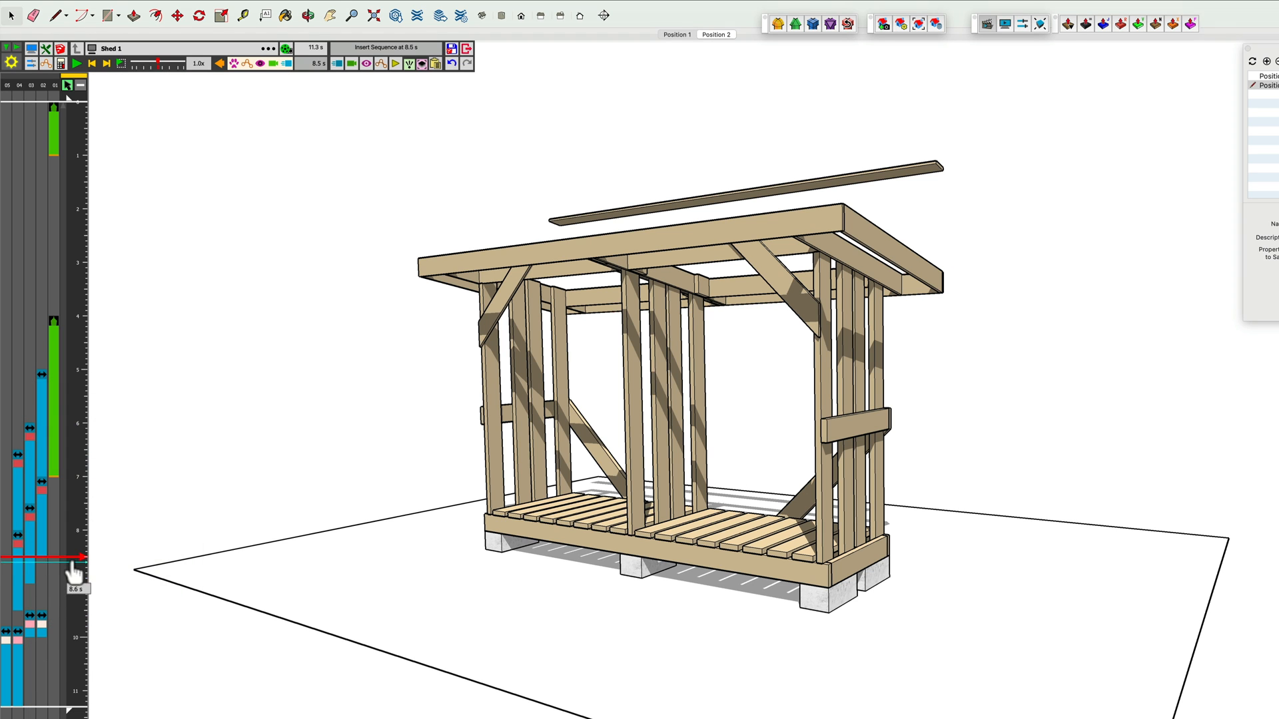
right_click(69, 567)
click(72, 586)
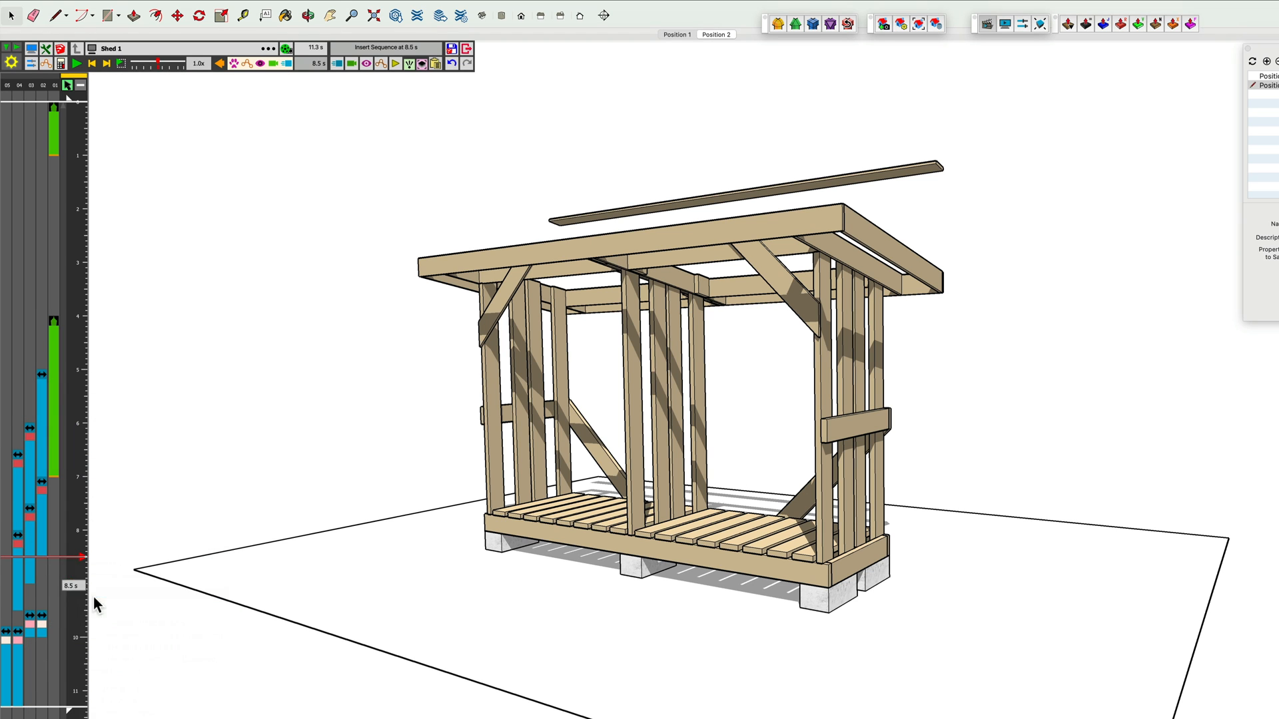
Step: Make each of the four translations pasted from 8.5 s unique
click(65, 578)
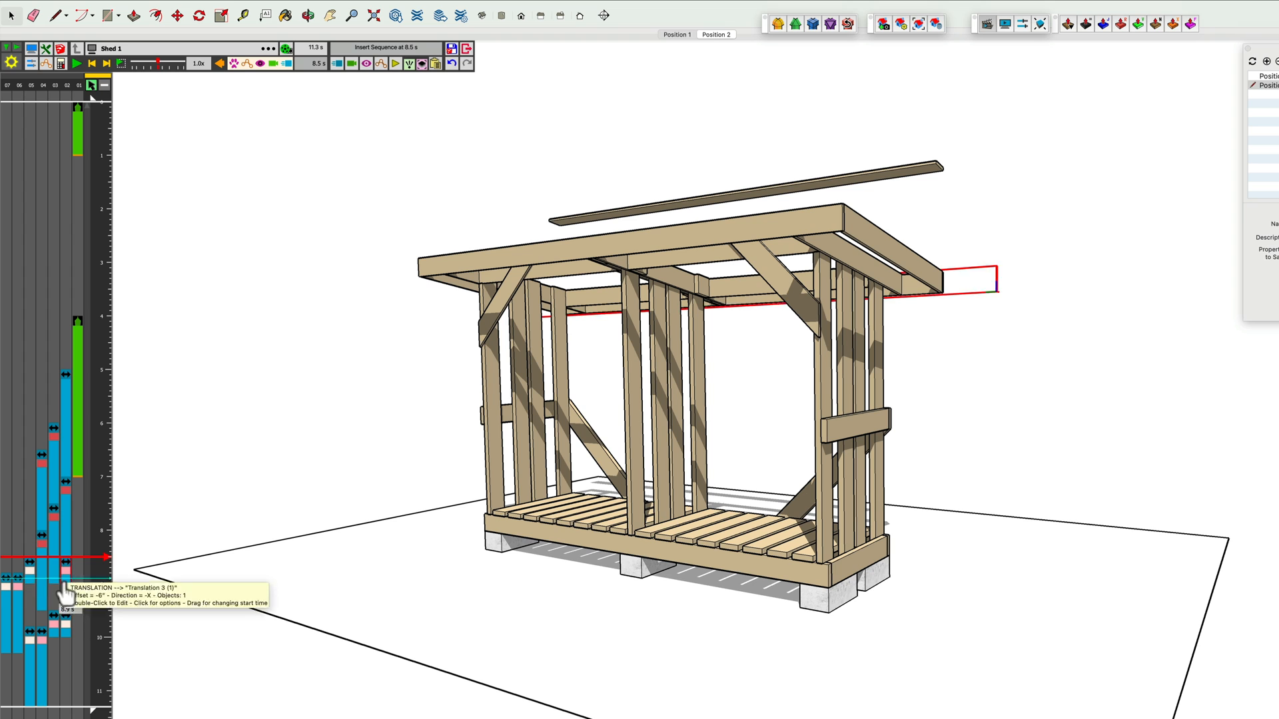
click(22, 585)
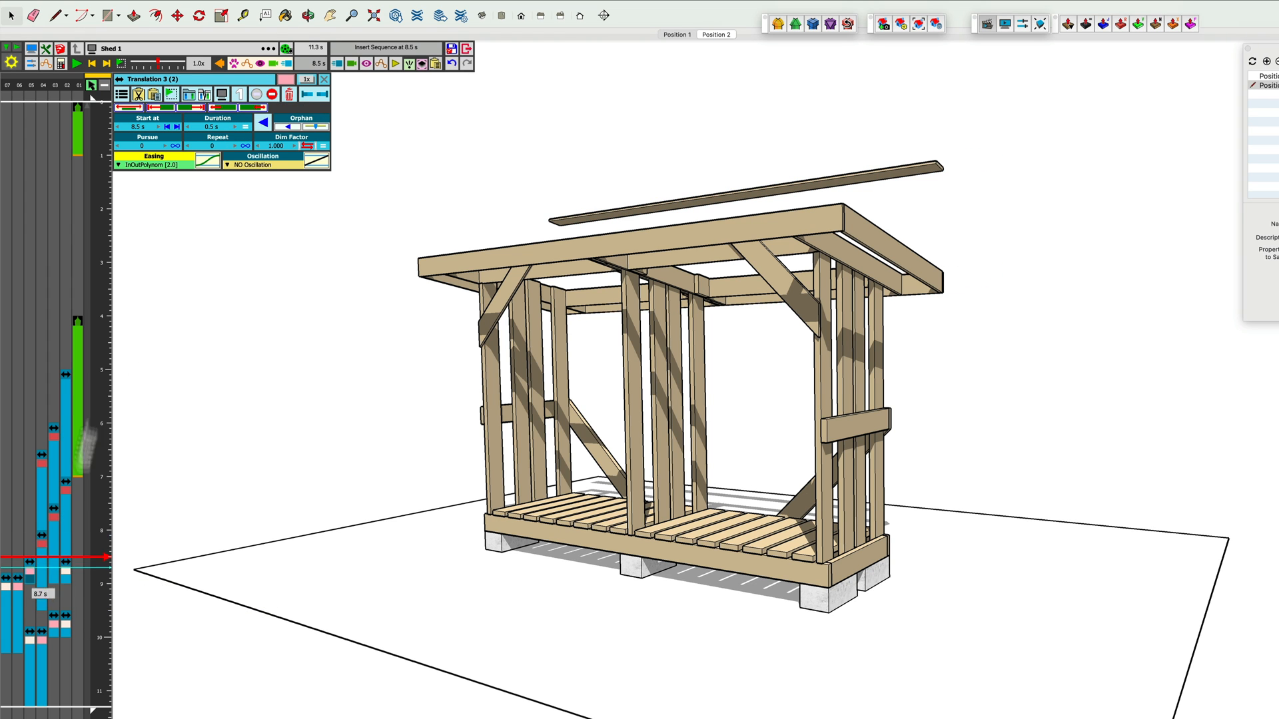
click(30, 579)
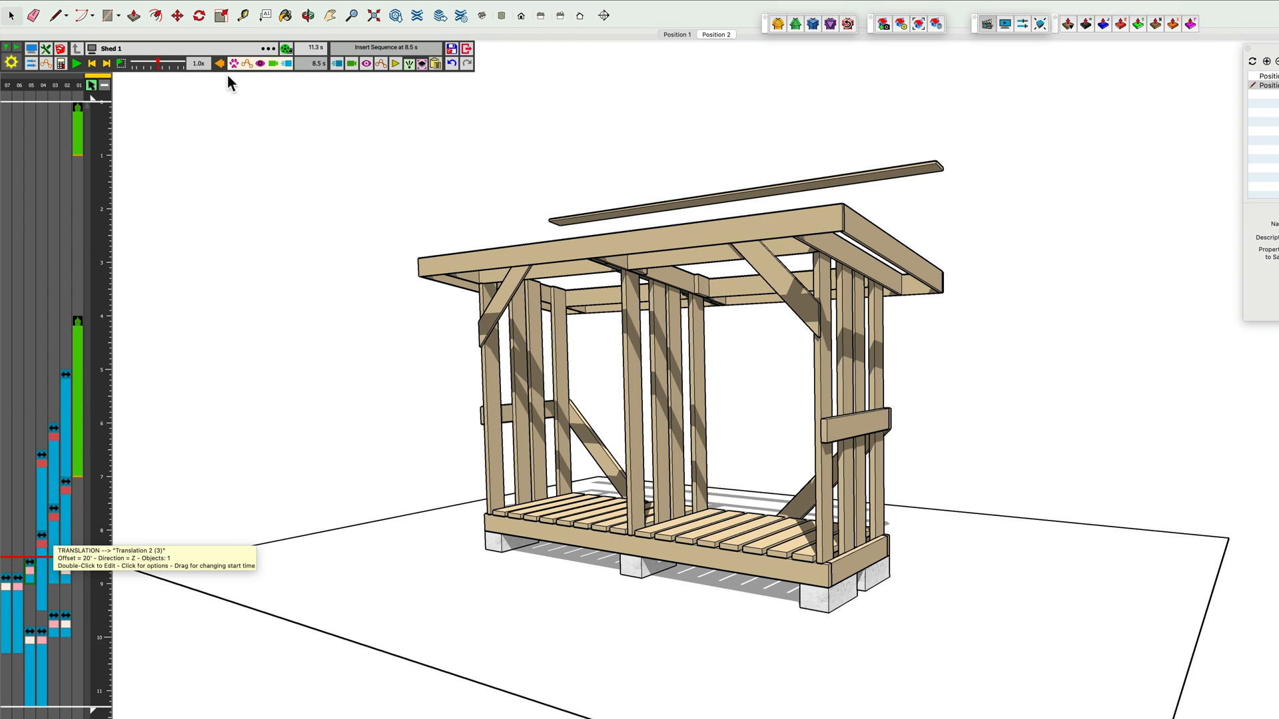
click(65, 578)
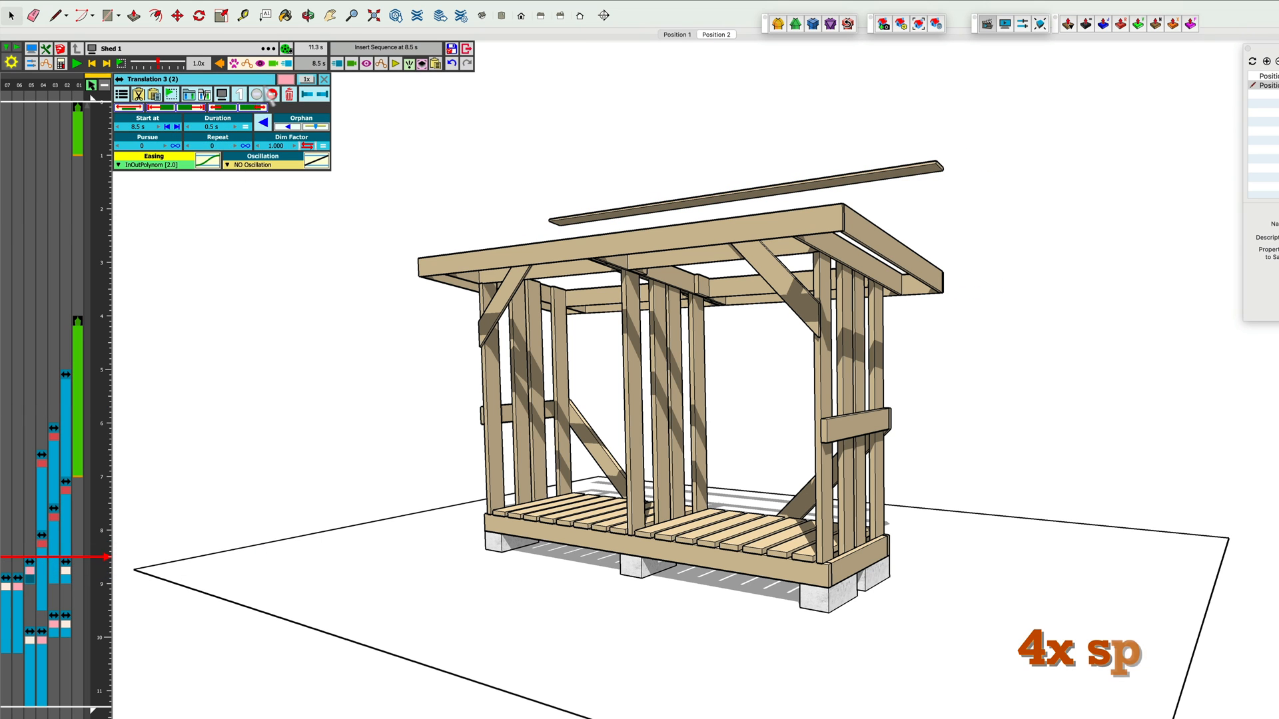
click(17, 608)
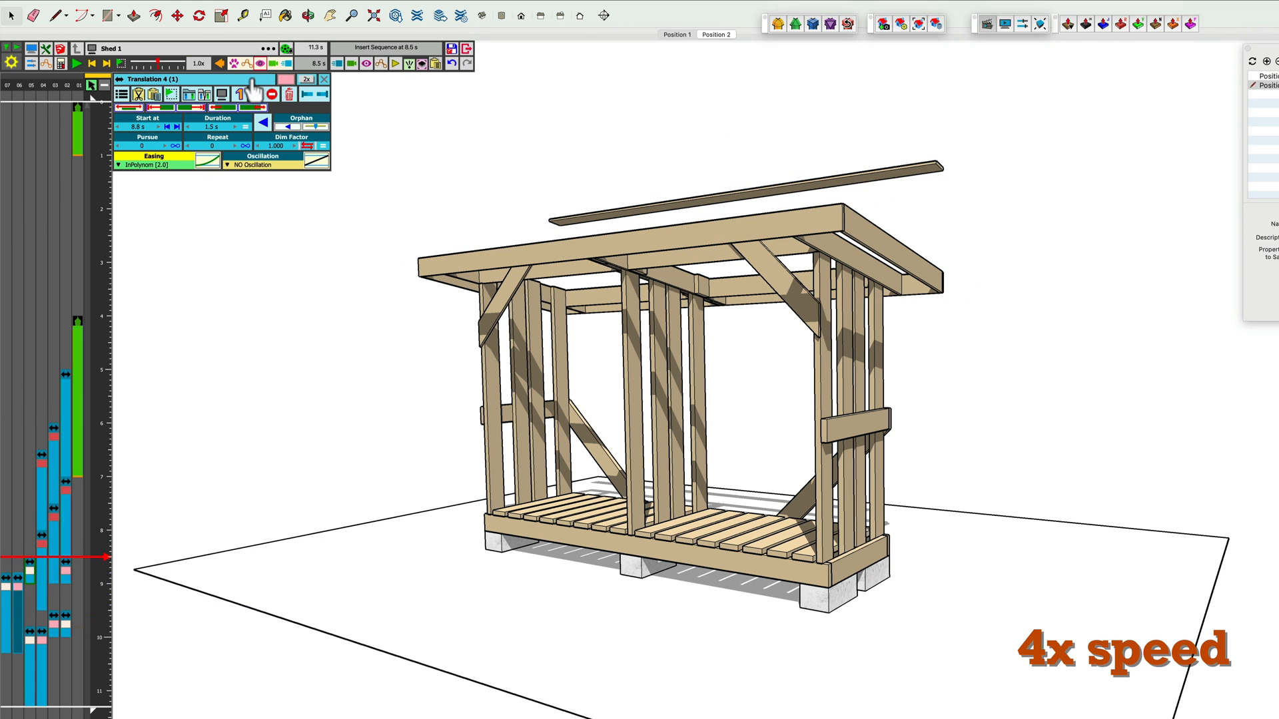
click(6, 602)
Step: Color the unique translations Translation 3 (2) and Translation 4 (2) DarkCyan
click(66, 580)
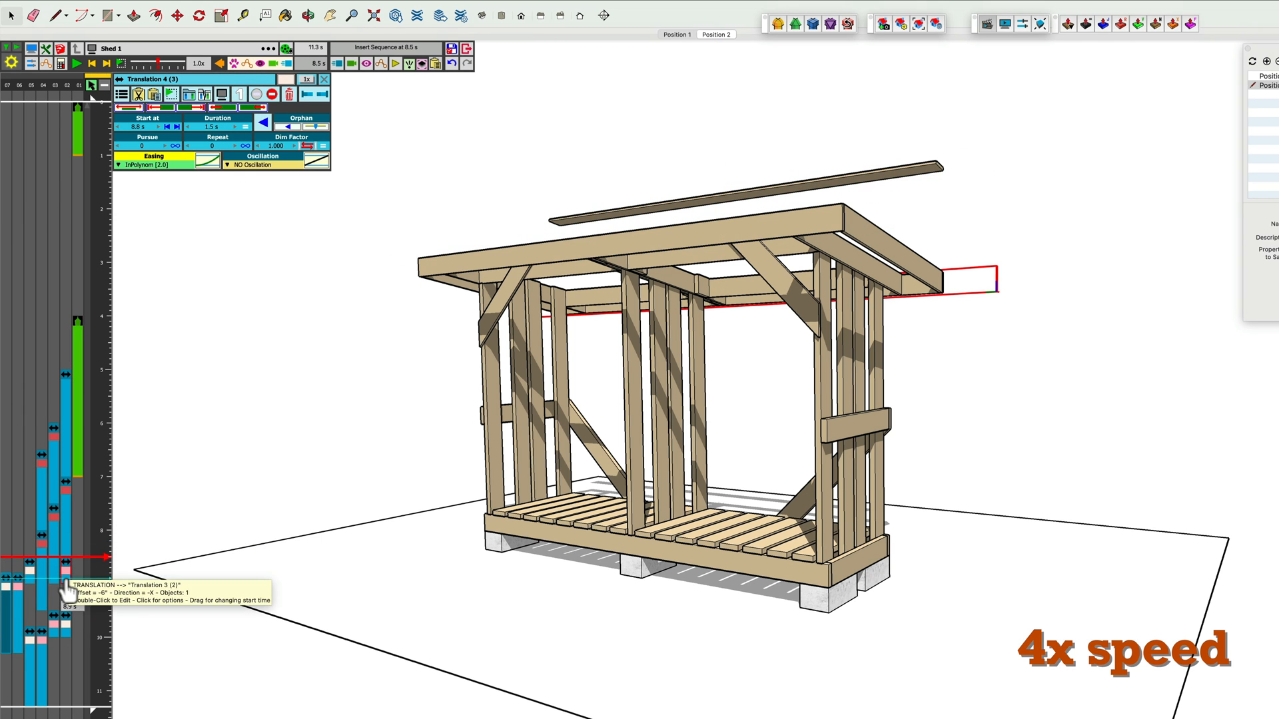
click(286, 78)
click(16, 619)
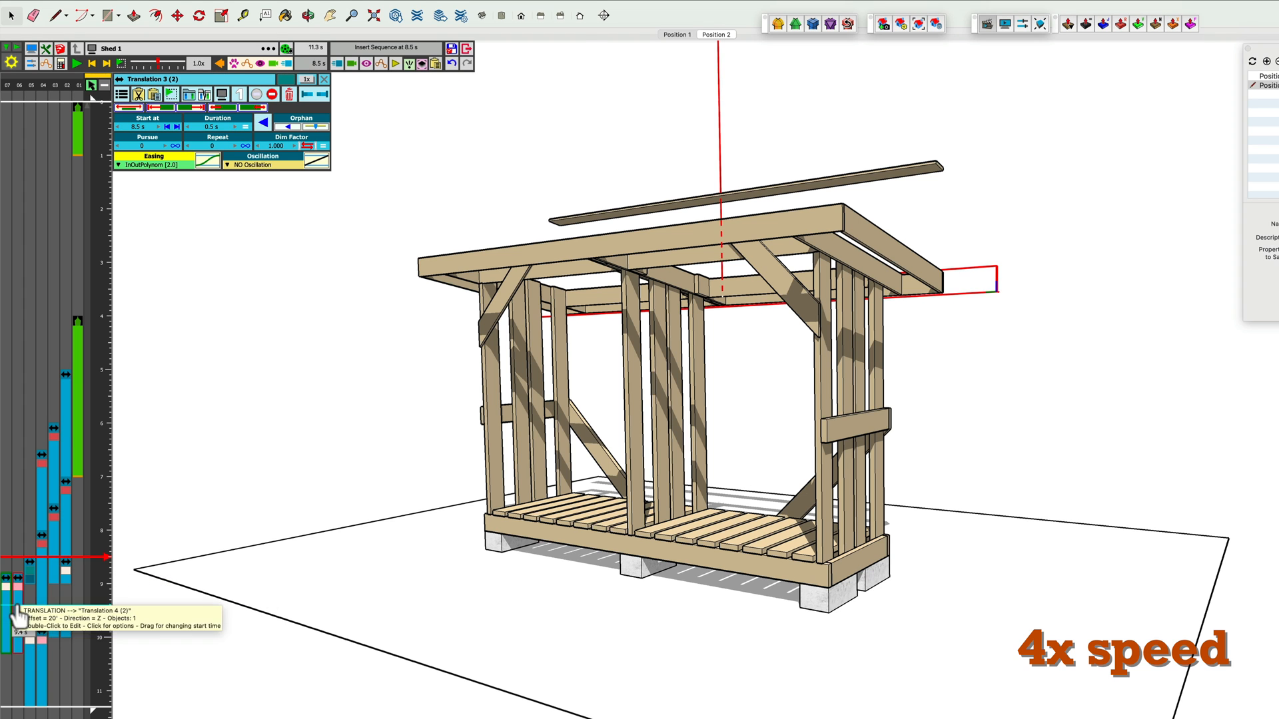
click(286, 79)
click(448, 126)
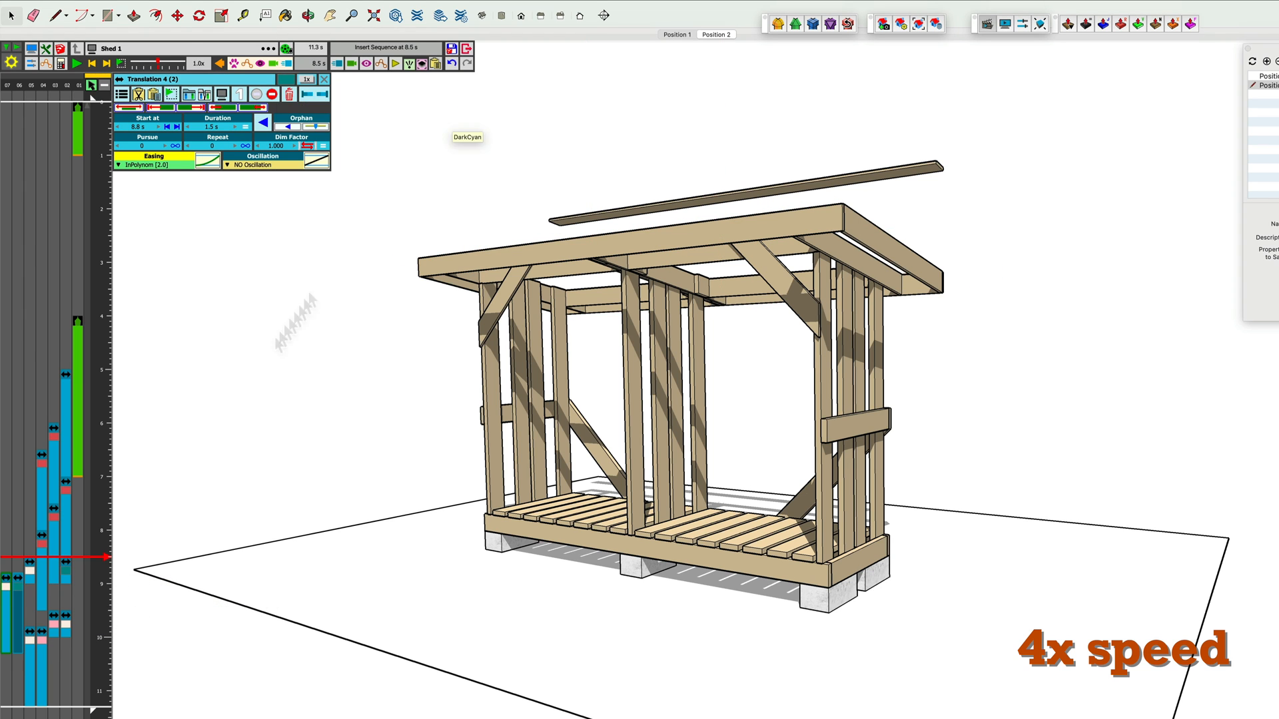
Step: Reassign the DarkCyan 8.5 s translation to the right end rafter, set its outward movement to a -6" offset, and save it
double_click(67, 577)
click(540, 53)
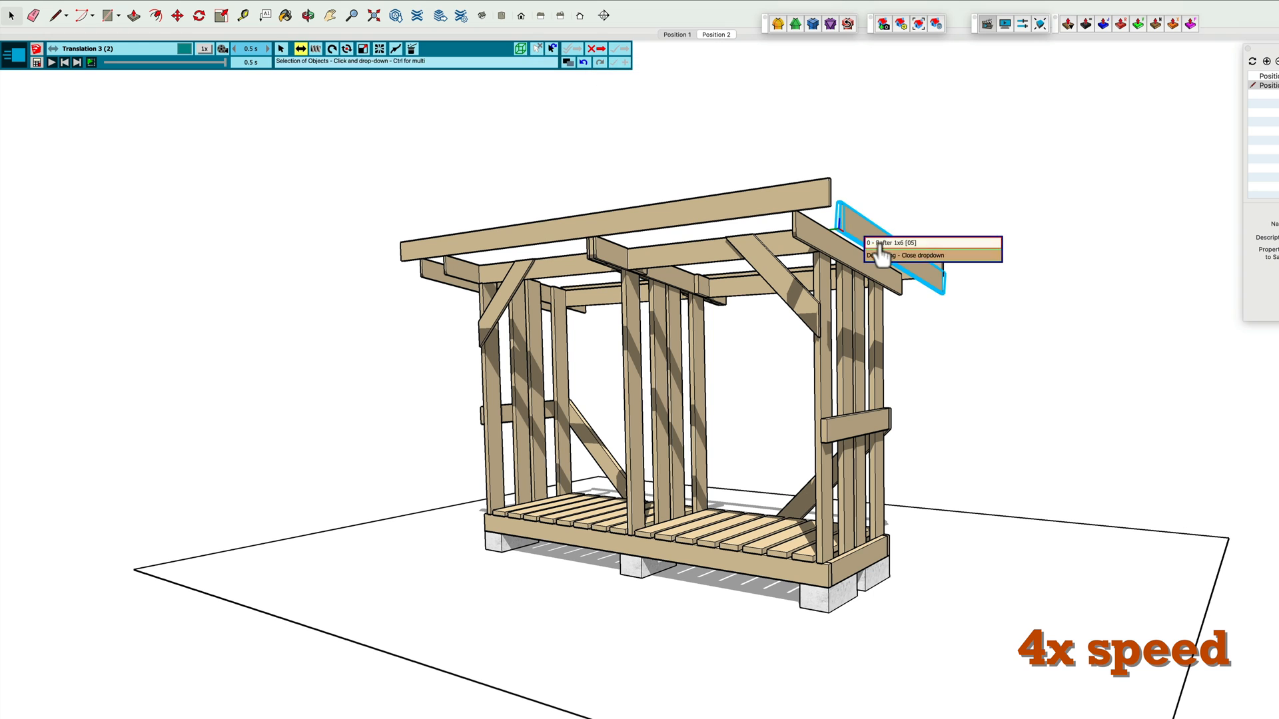
click(878, 250)
click(332, 75)
click(346, 62)
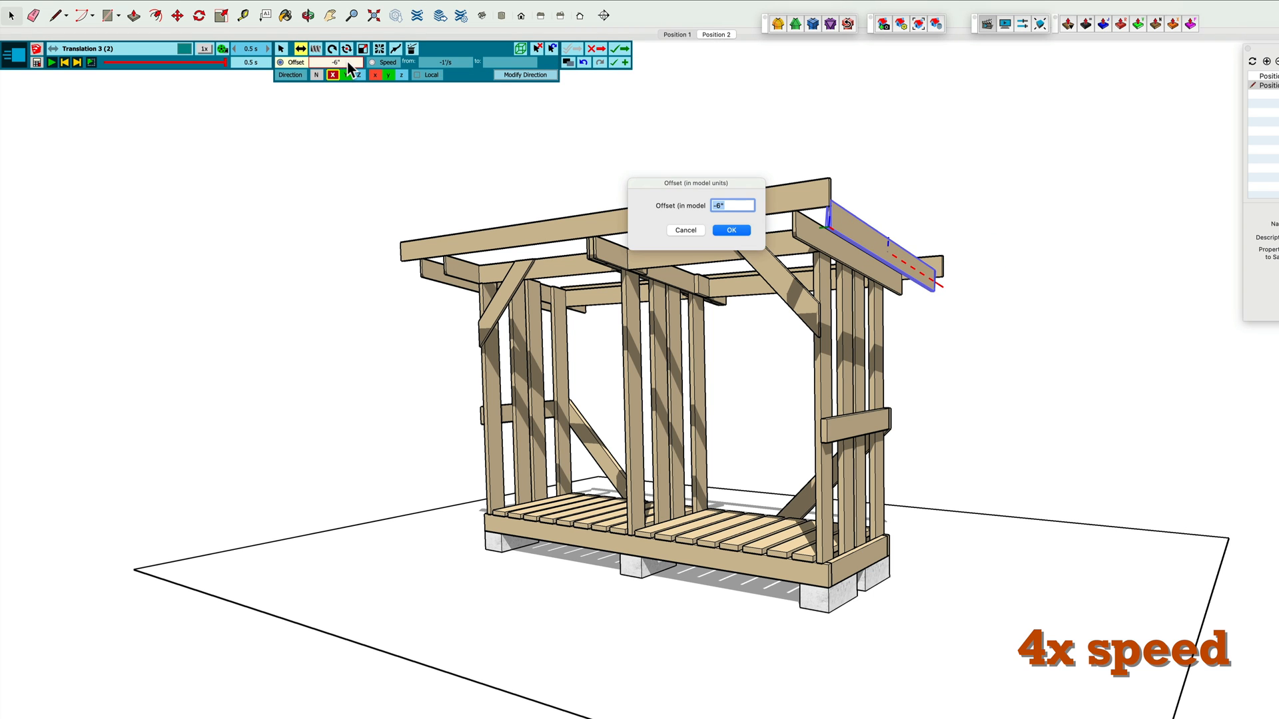
key(Return)
click(623, 50)
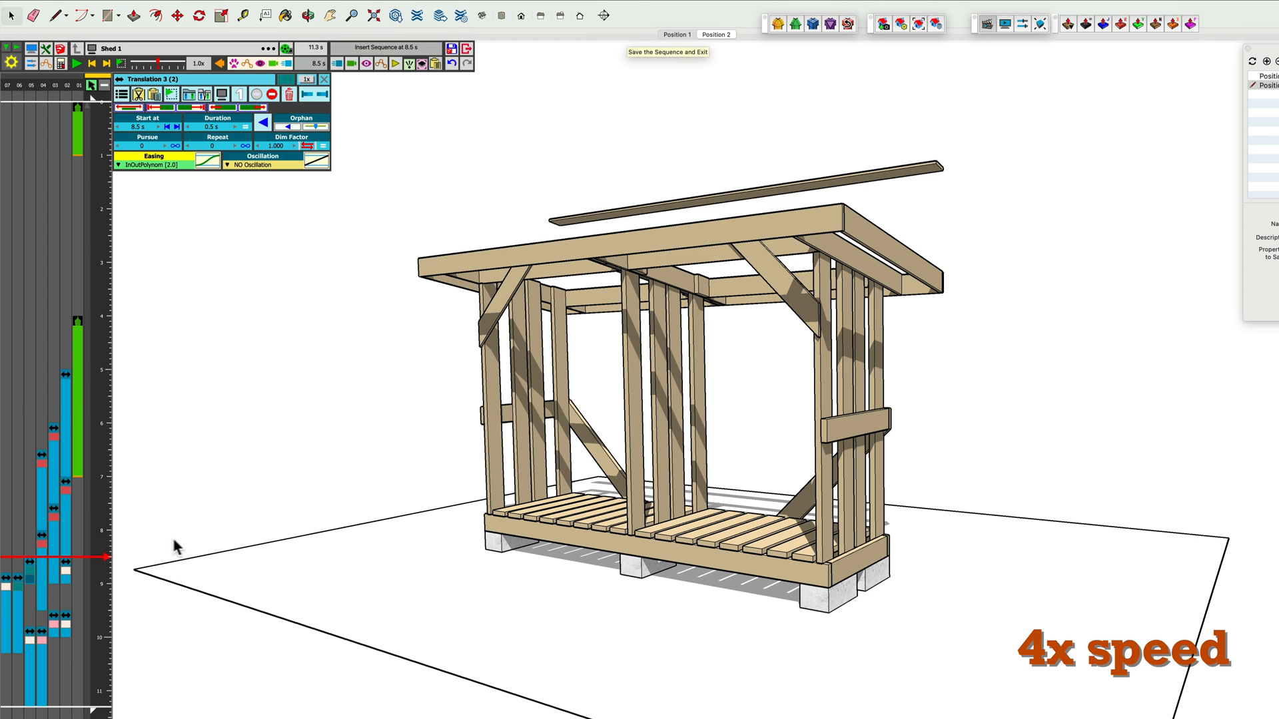
Step: Reassign the DarkCyan 8.8 s upward translation to the right end rafter and save it
double_click(19, 605)
click(538, 48)
click(906, 252)
click(923, 267)
click(624, 49)
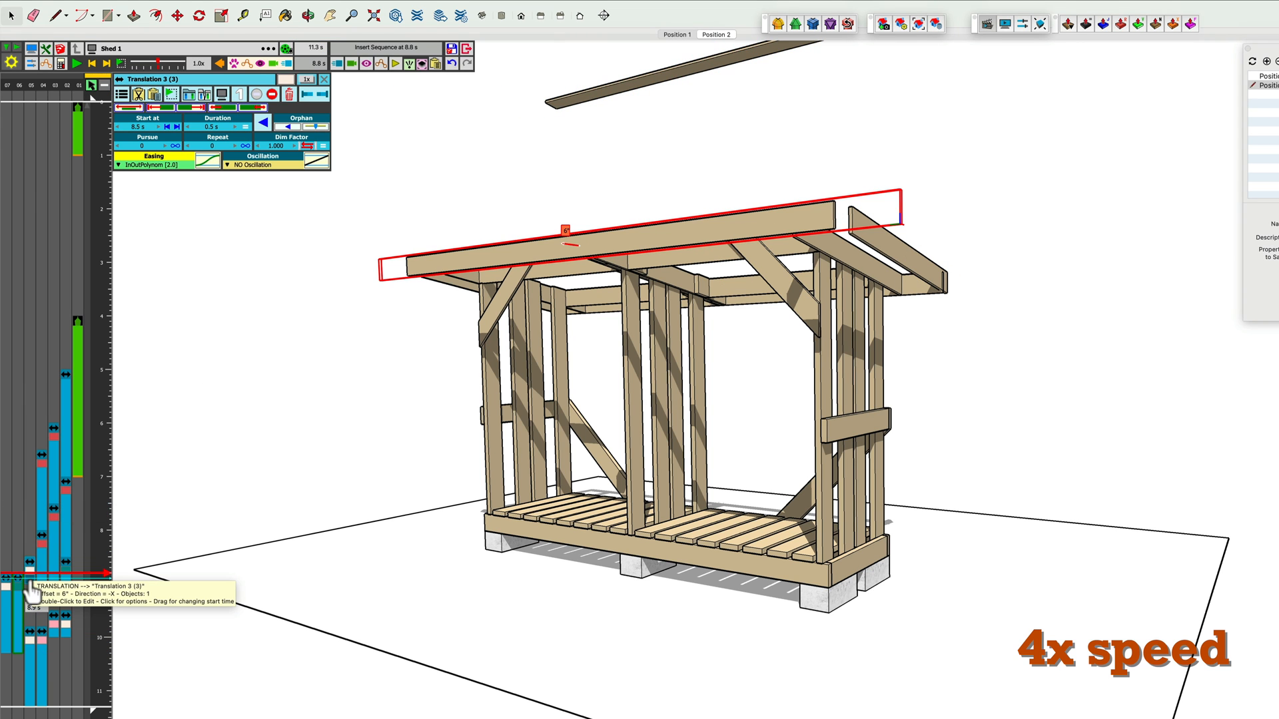
Step: Color Translation 3 (3) at 8.5 s and Translation 4 (3) at 8.8 s black
click(30, 583)
click(286, 80)
click(428, 185)
click(7, 612)
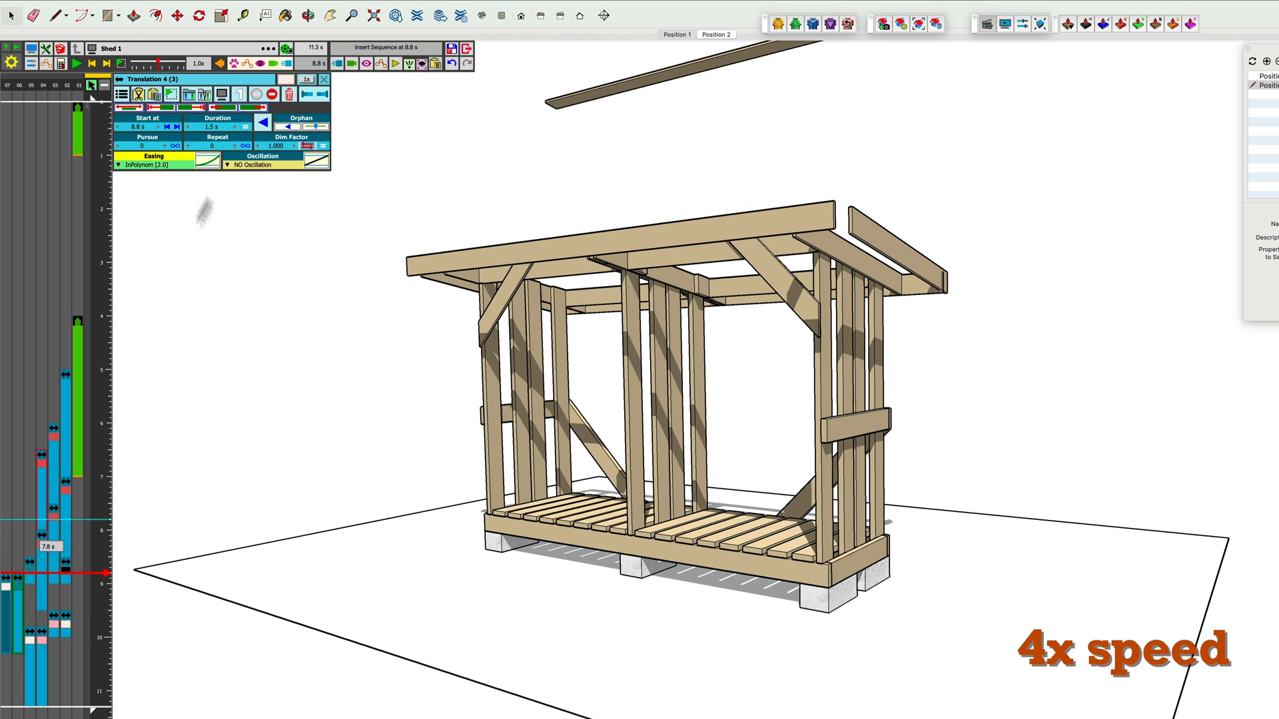
click(286, 81)
click(425, 183)
Step: Reassign the black 8.5 s translation to the left end rafter, direct its 6" offset along Y, and save it
double_click(29, 581)
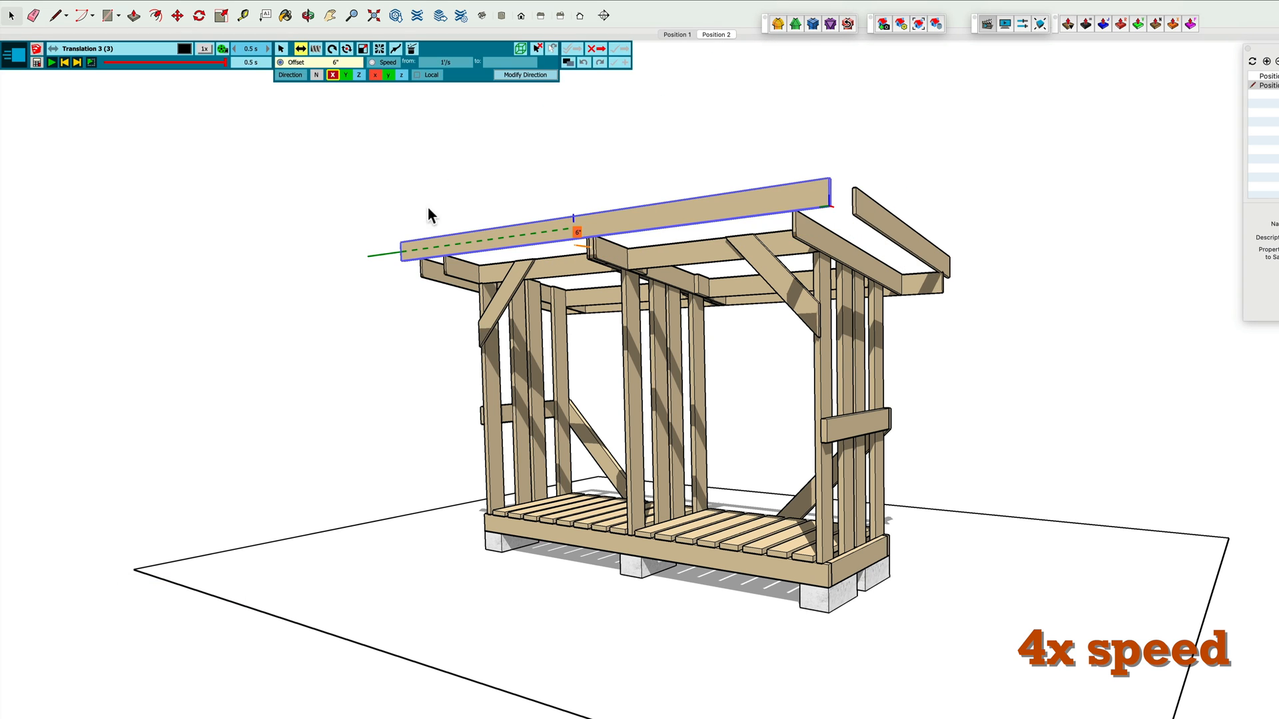
click(537, 49)
click(445, 291)
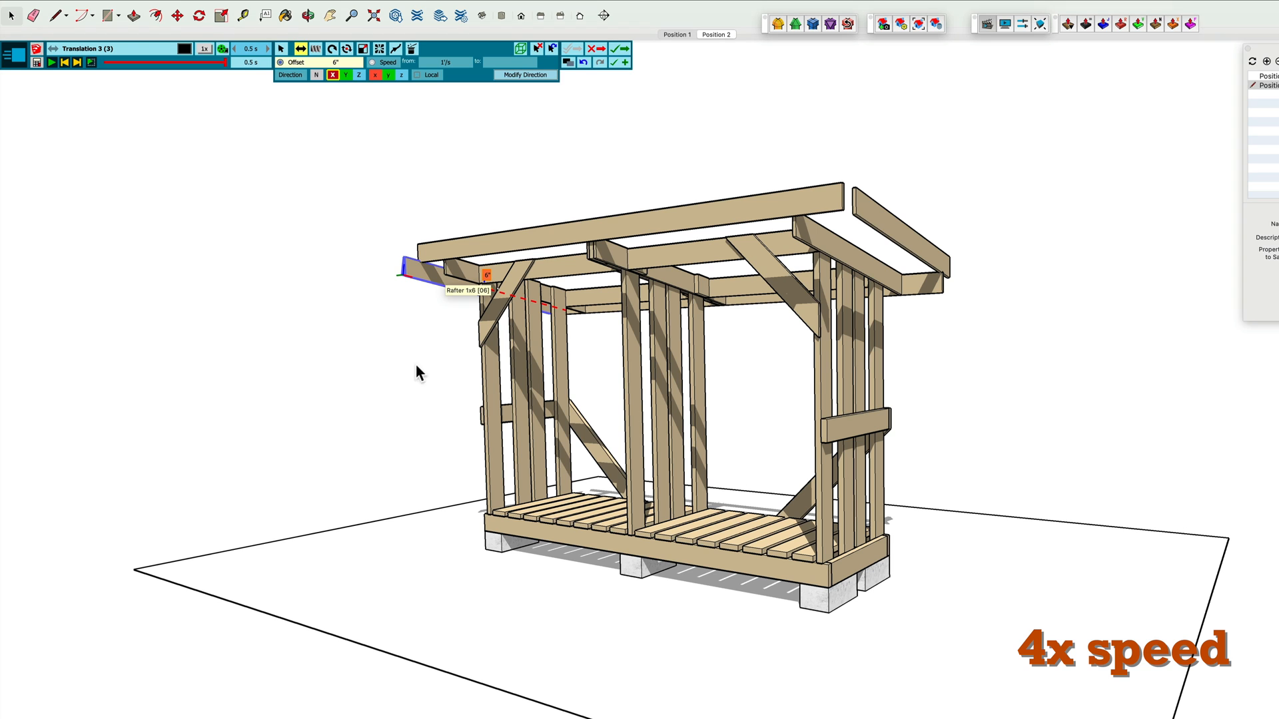
click(348, 75)
click(619, 50)
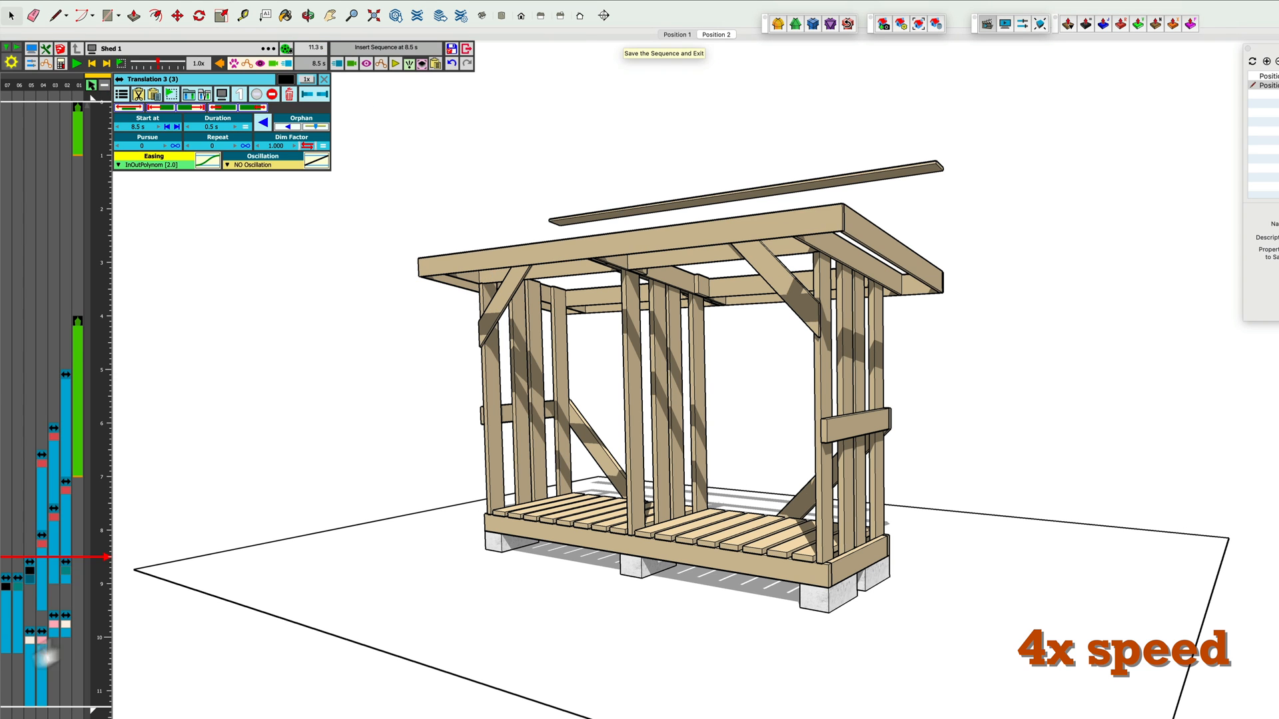
Step: Reassign the black 8.8 s upward translation to the left end rafter and save it
double_click(8, 617)
click(477, 229)
click(537, 49)
click(446, 291)
click(620, 49)
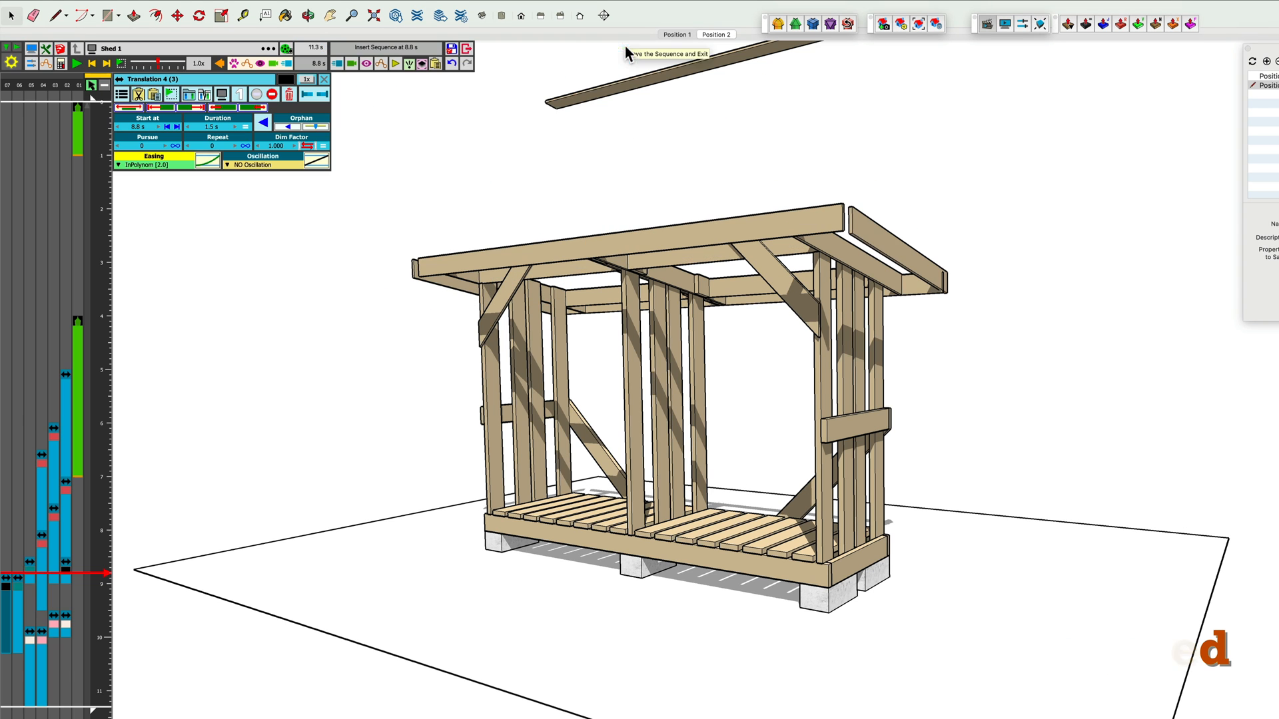
Step: Play the animation to review the end rafters and fascias moving outward and lifting off
drag(106, 573, 105, 511)
click(78, 64)
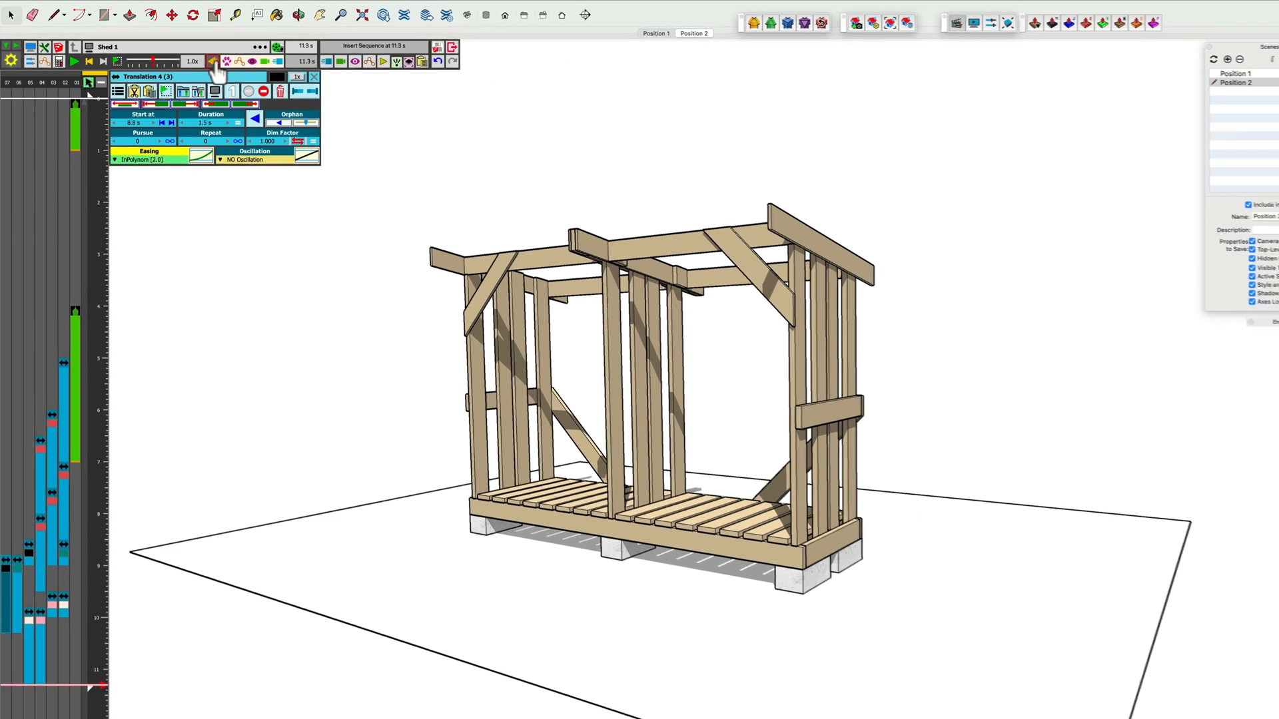
click(72, 59)
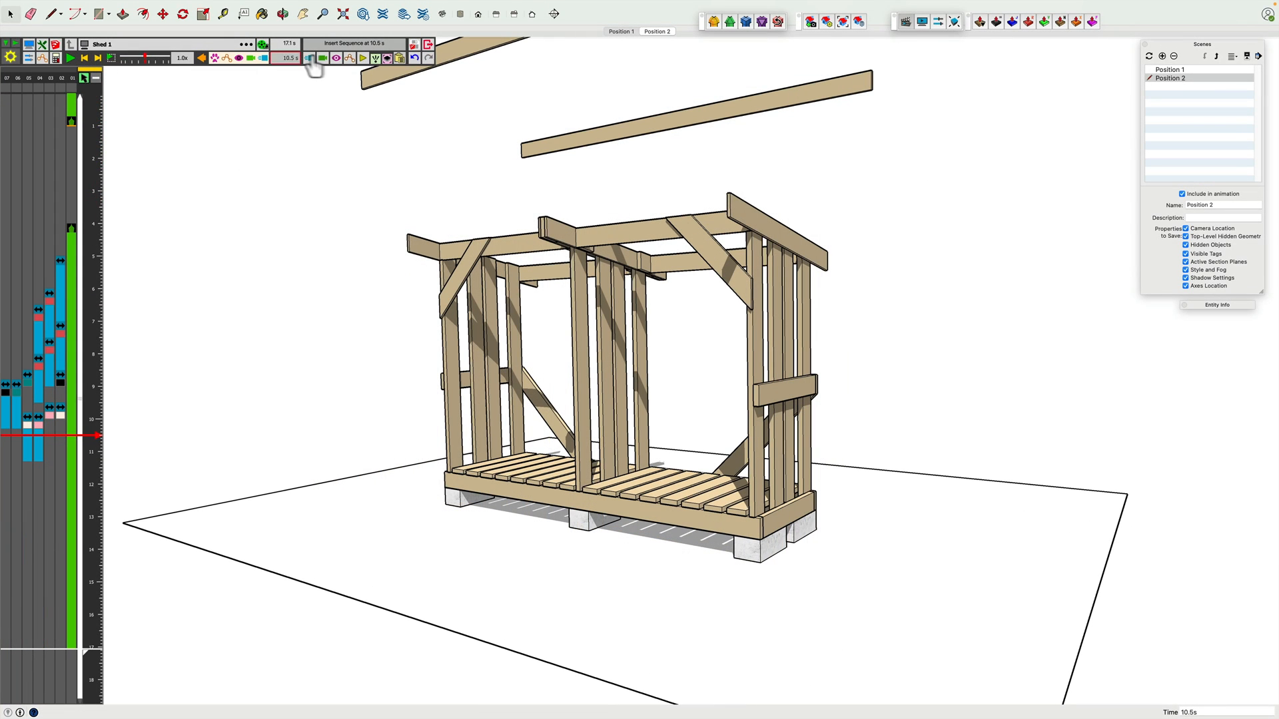
Step: Start a new movement at 10.5 s and select the two front roof braces
click(323, 60)
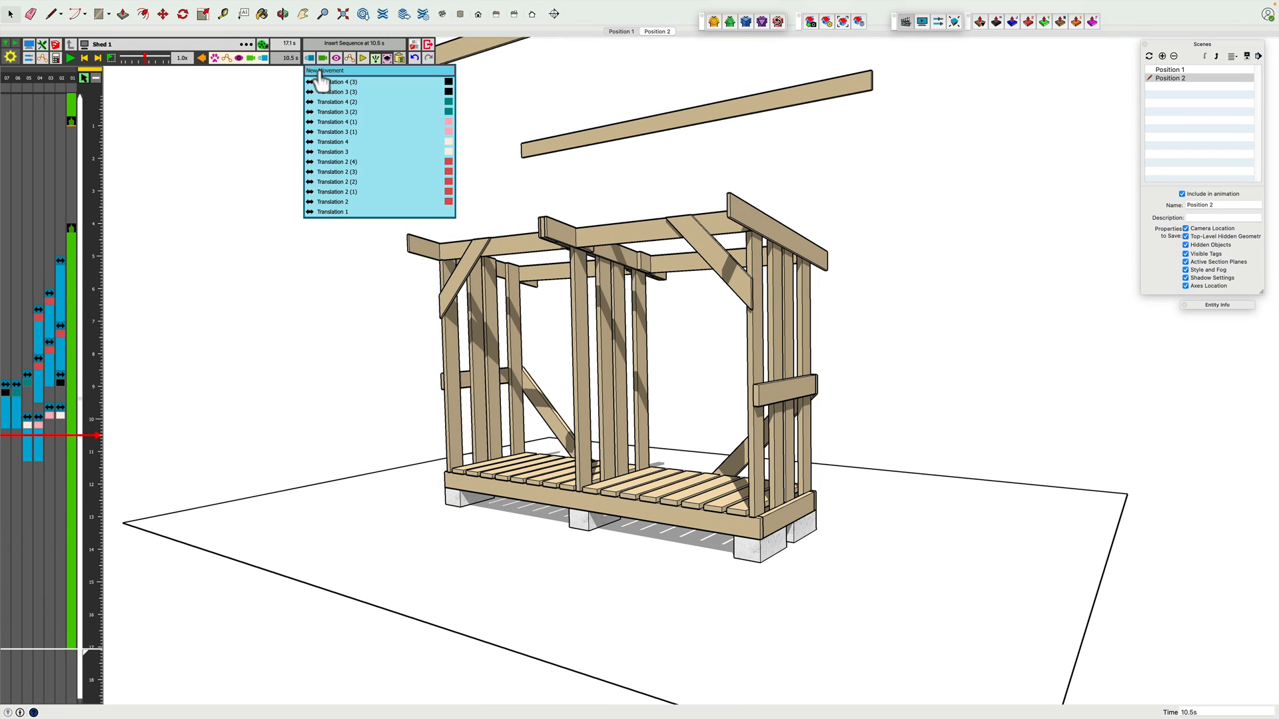
click(320, 72)
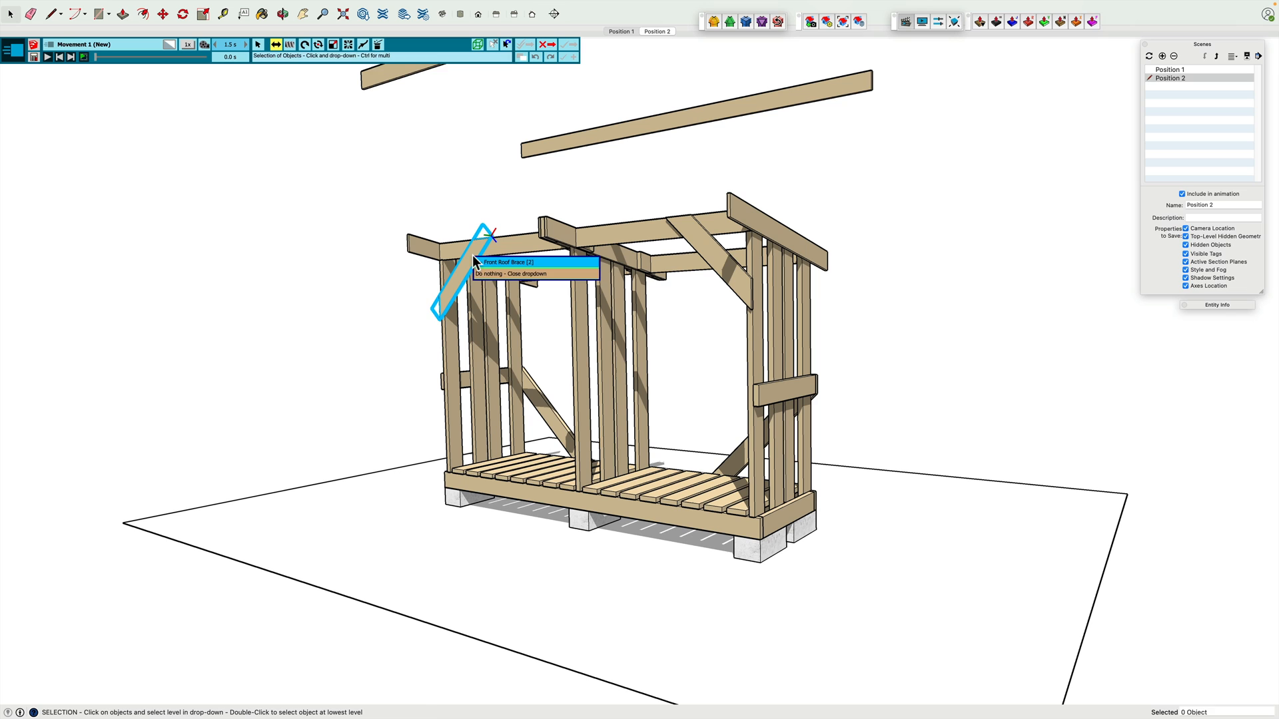
click(490, 264)
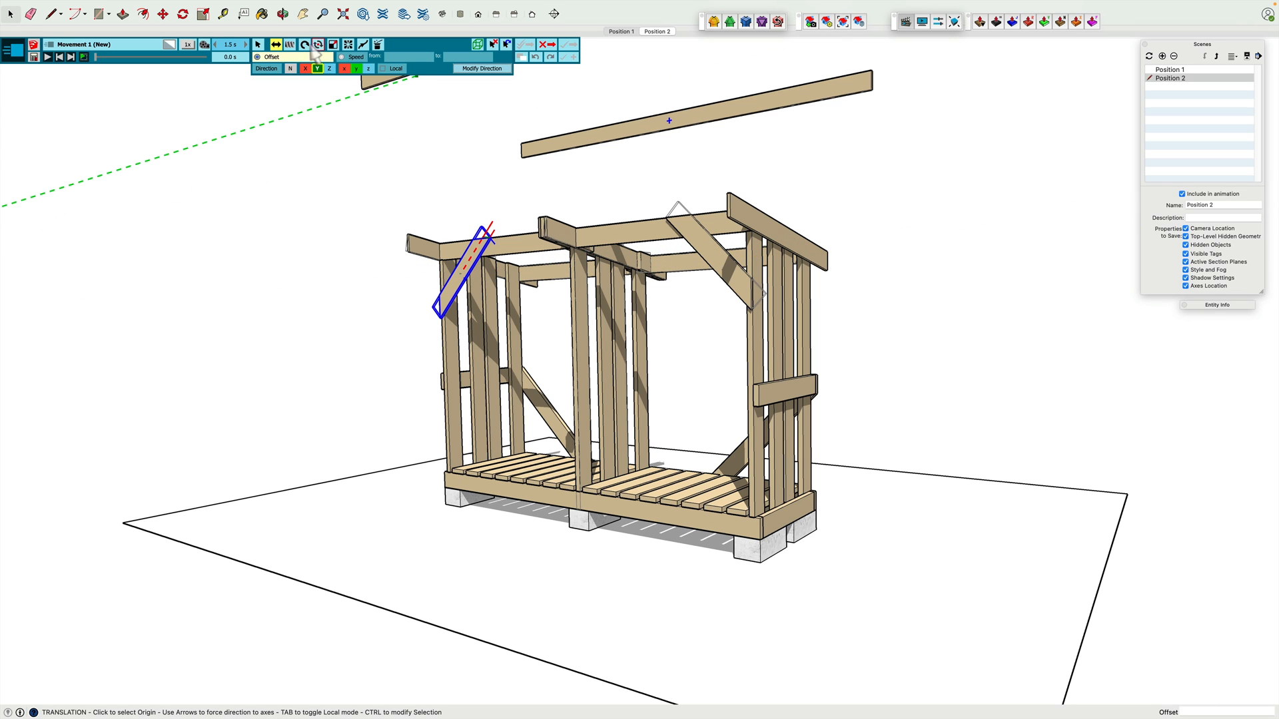
click(708, 256)
click(725, 264)
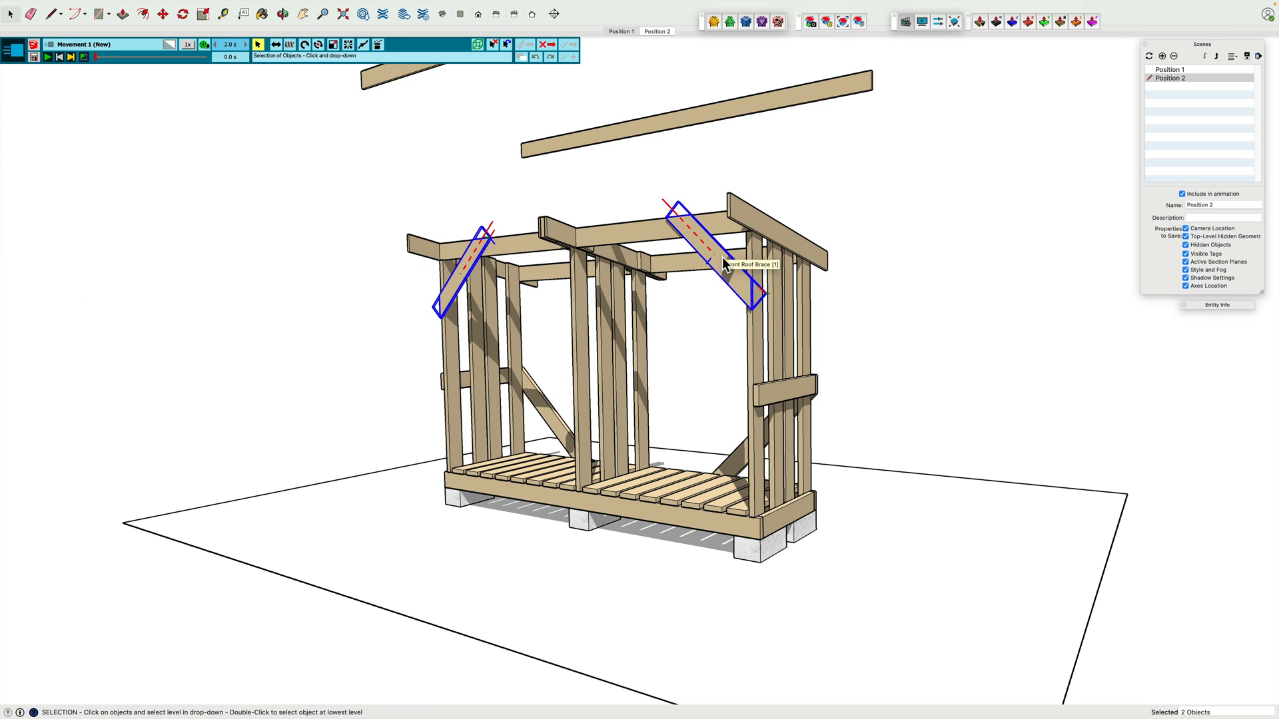
Step: Translate both front roof braces outward 6" along X over 0.5 s and save the movement
click(276, 45)
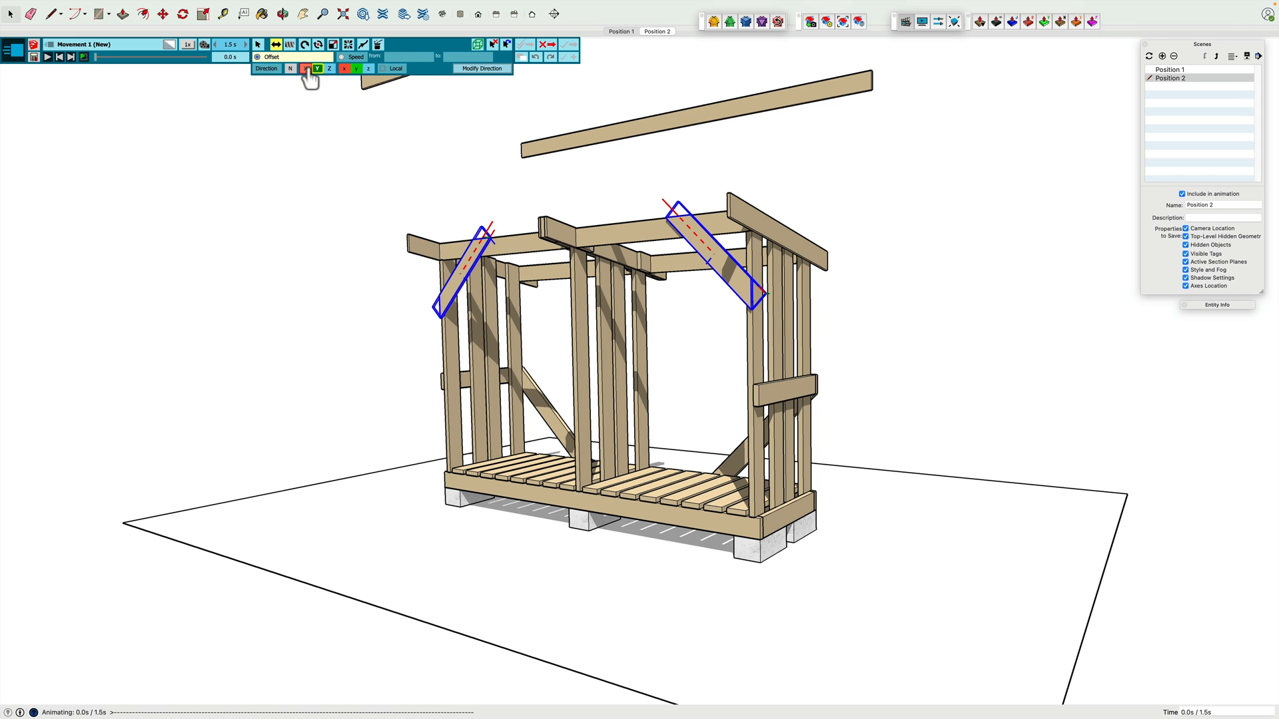
click(443, 502)
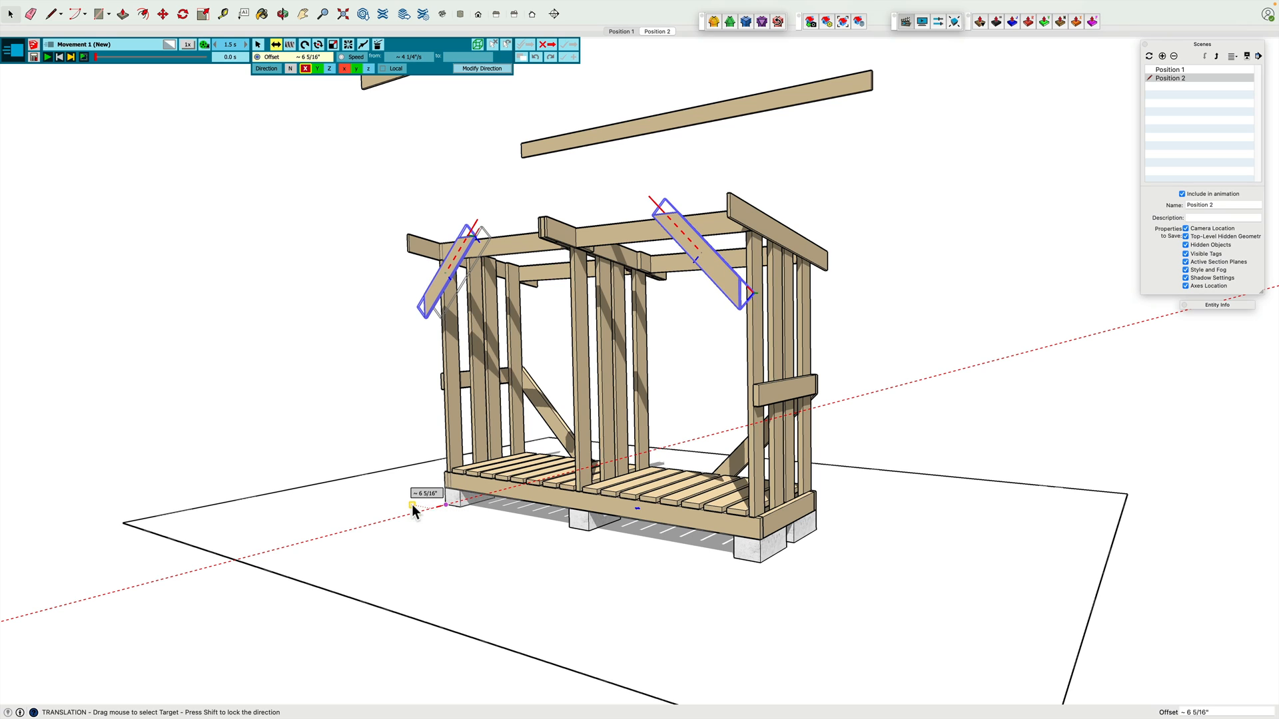
click(412, 504)
text(6)
key(Return)
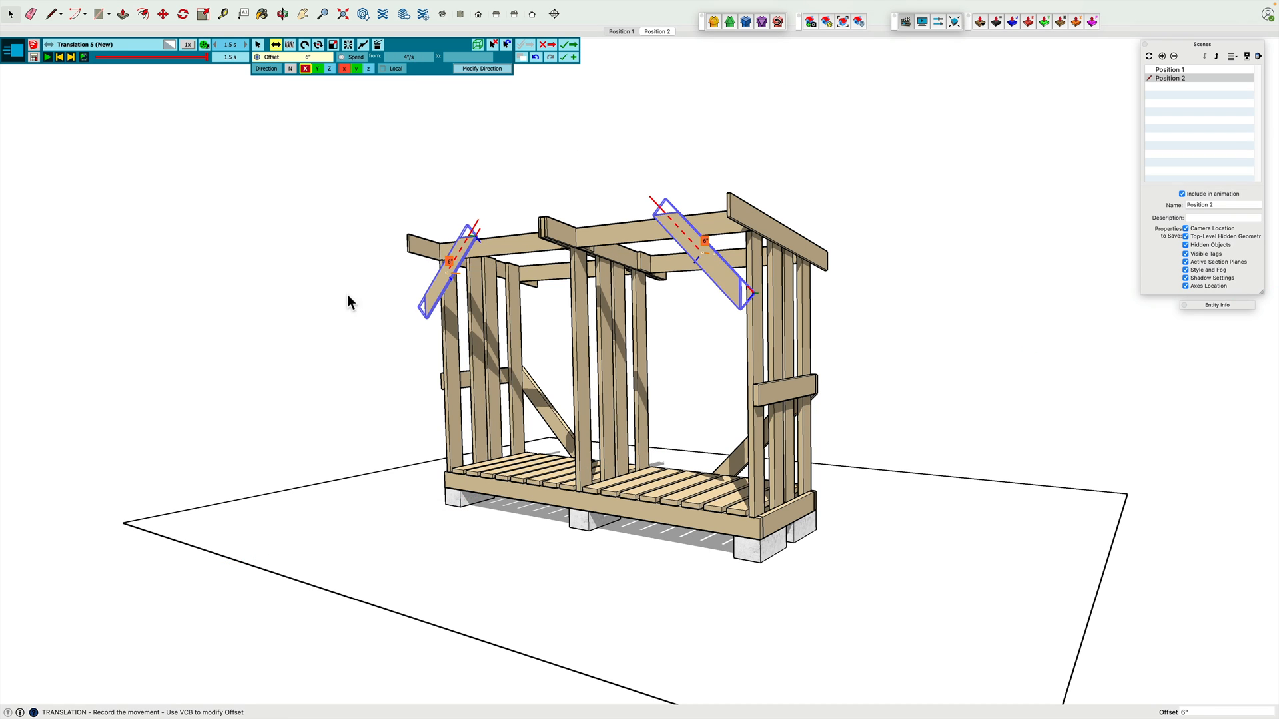
click(213, 44)
click(568, 45)
Step: Give Translation 5 an InOutPolynom easing of degree 2.0 and assign it a color
click(169, 153)
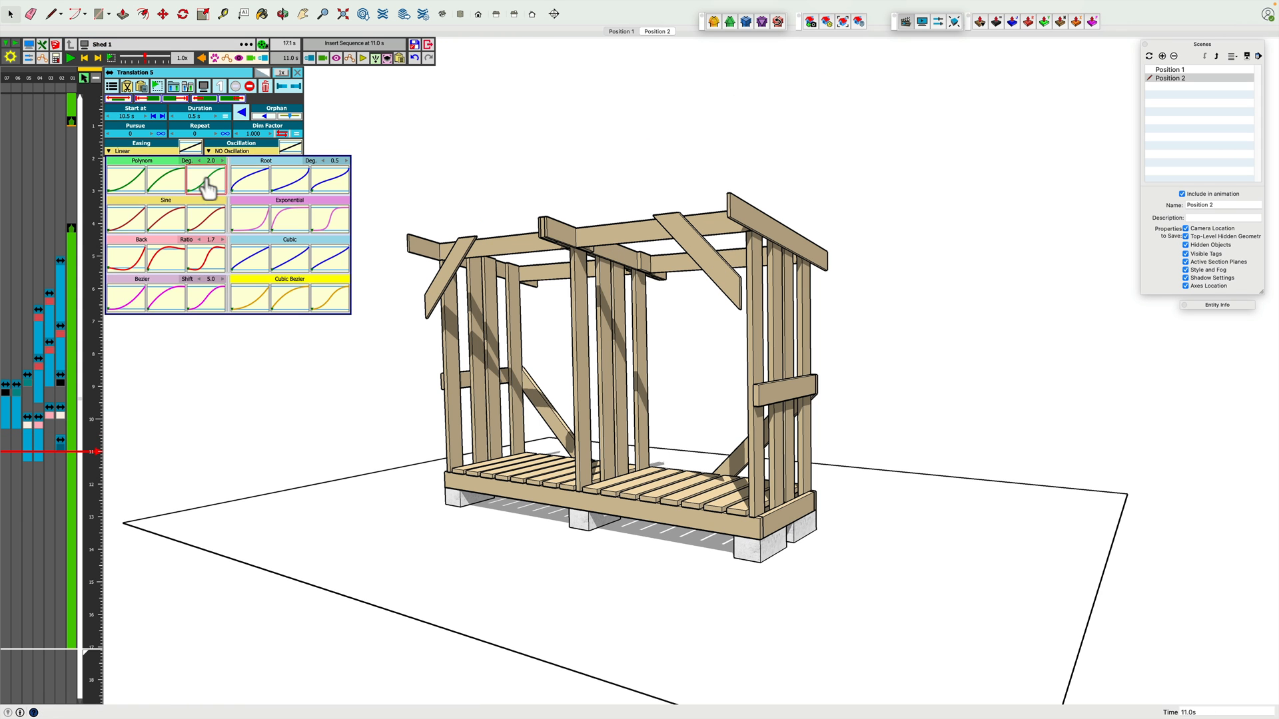
click(207, 181)
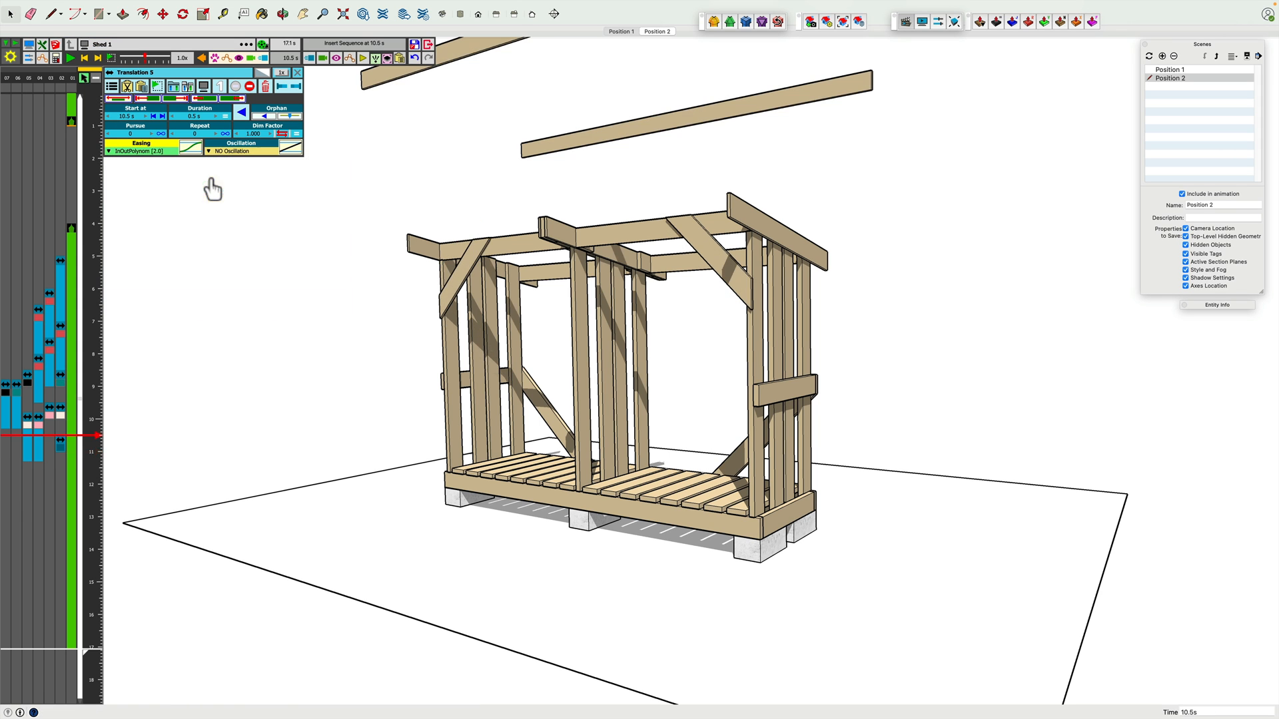
click(61, 446)
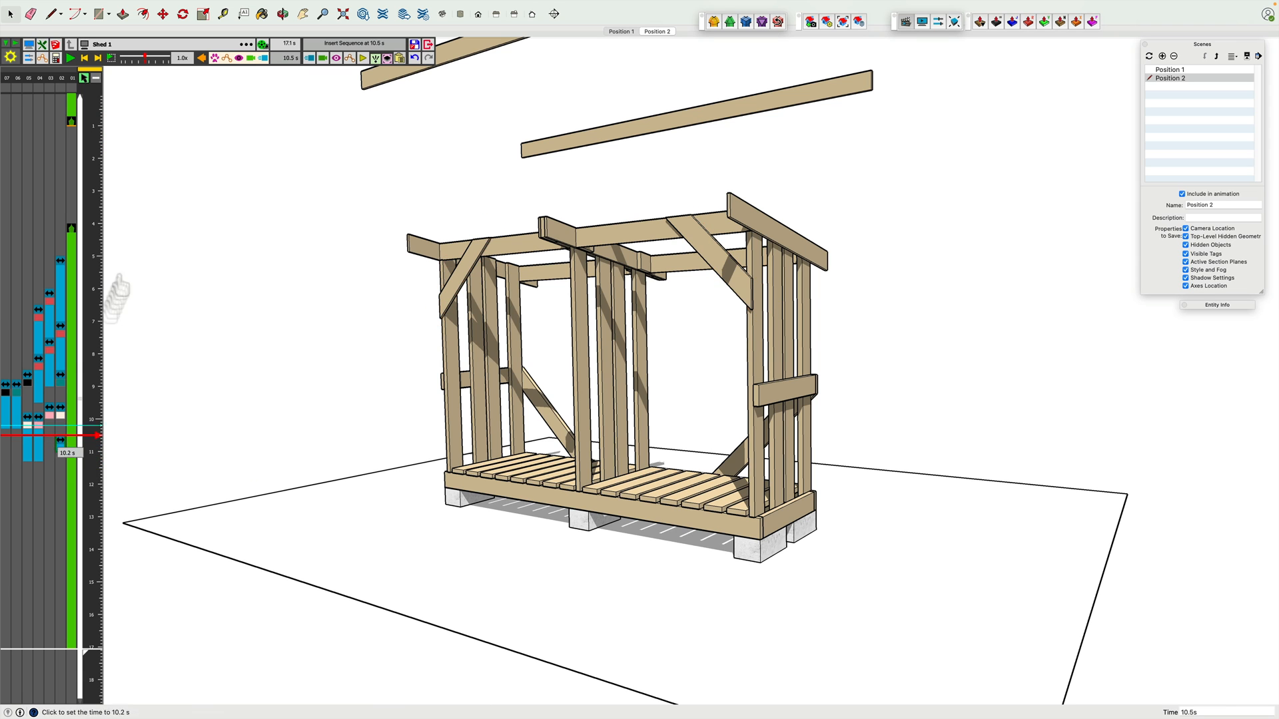
click(60, 446)
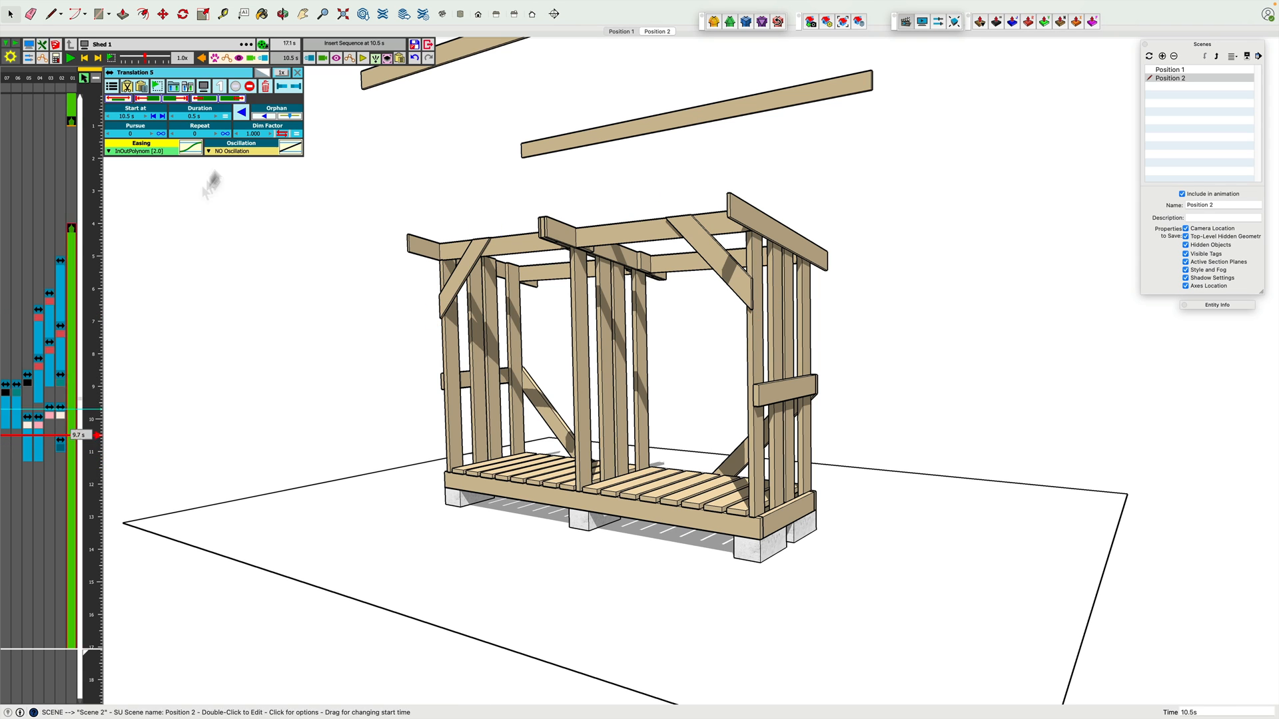
click(263, 75)
click(342, 93)
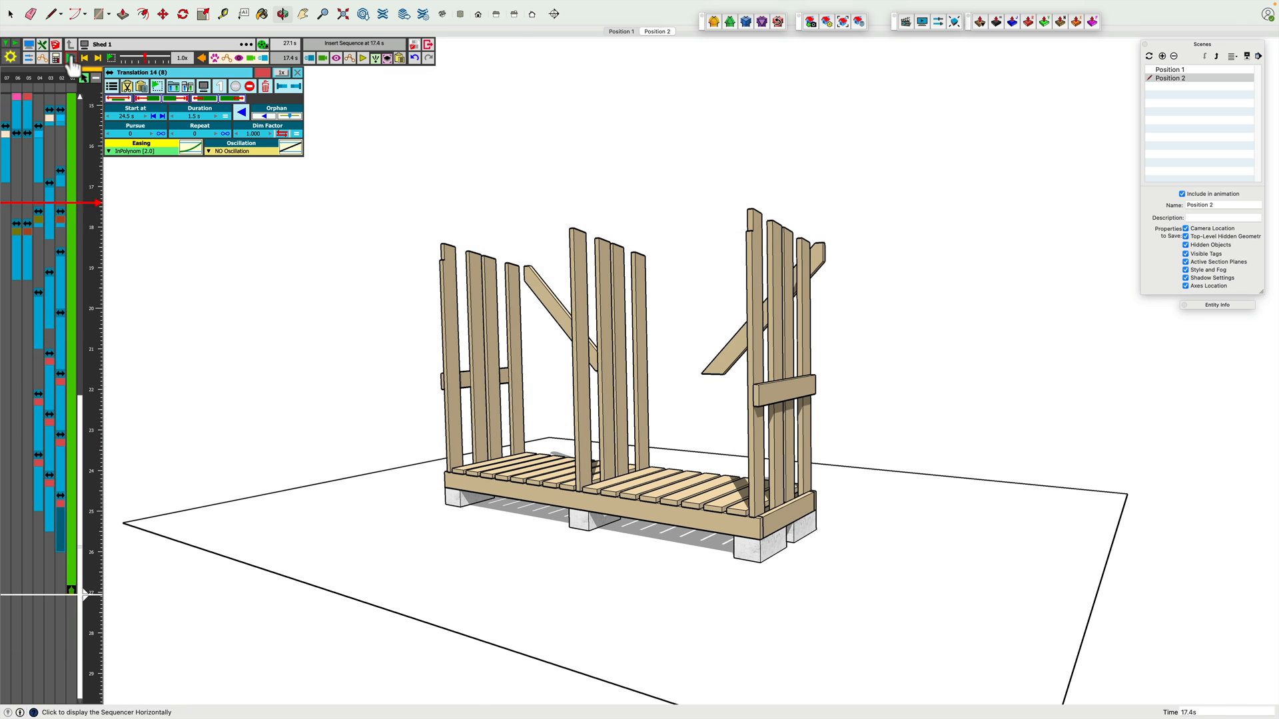
Step: Play the shed animation to review how the remaining parts come off
click(72, 59)
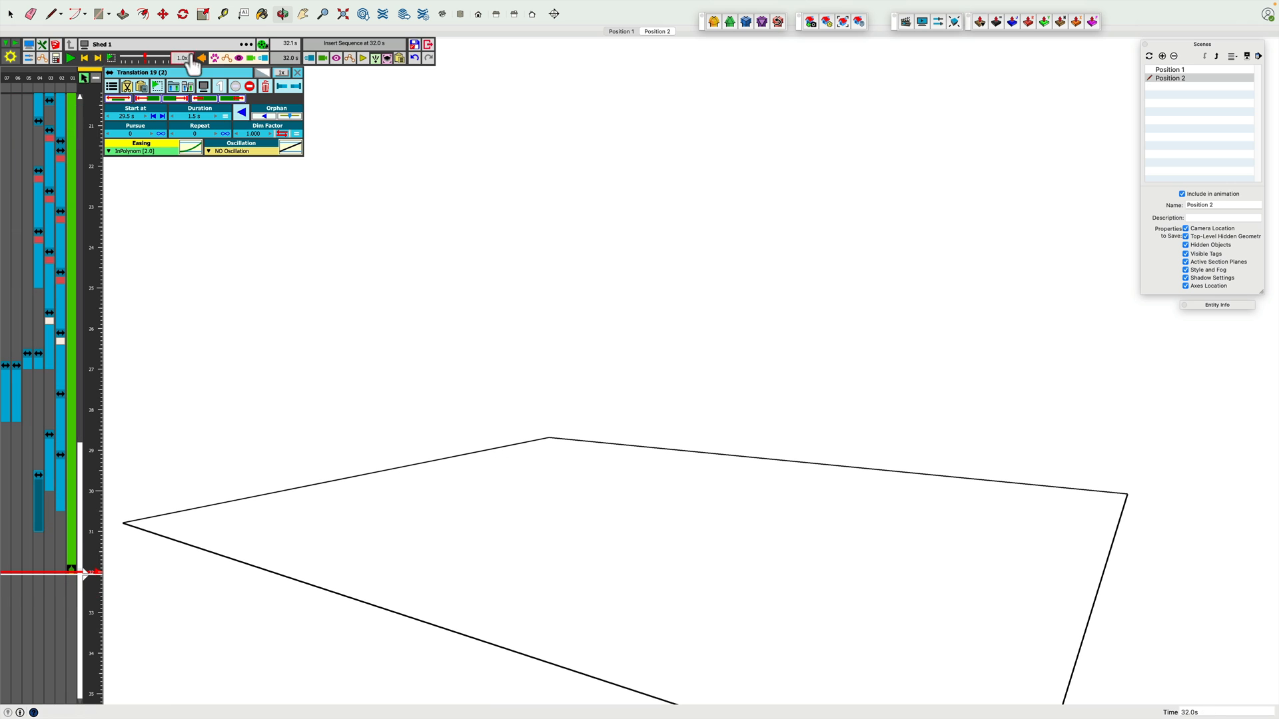
click(71, 58)
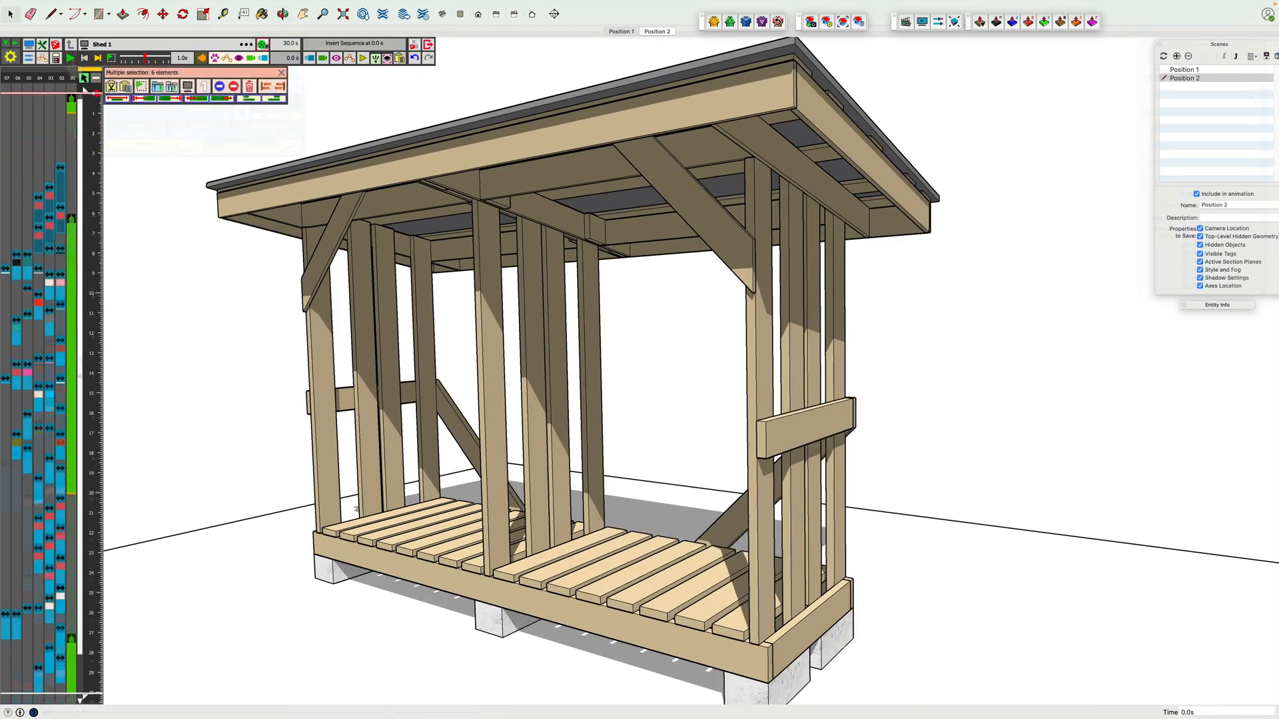
Step: Generate the Shed 1 video as MP4 at 60 f/s with dimensions 3840 x 2160
click(265, 44)
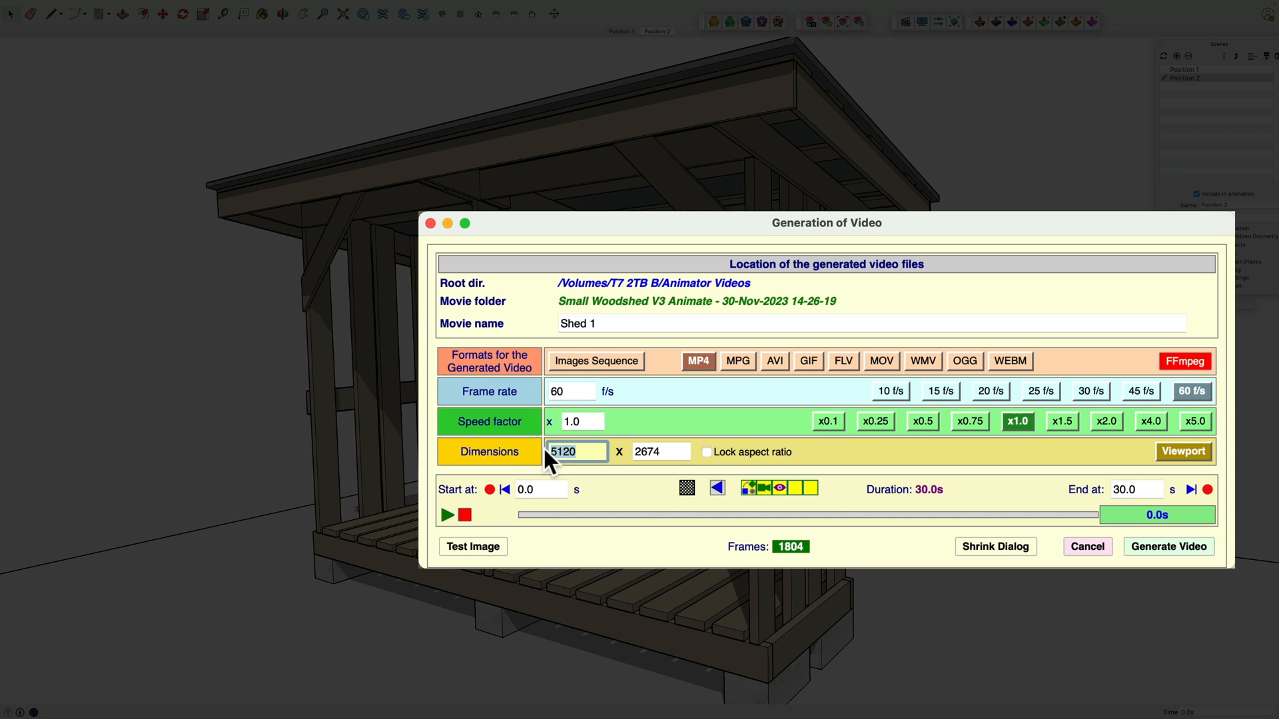
text(3840)
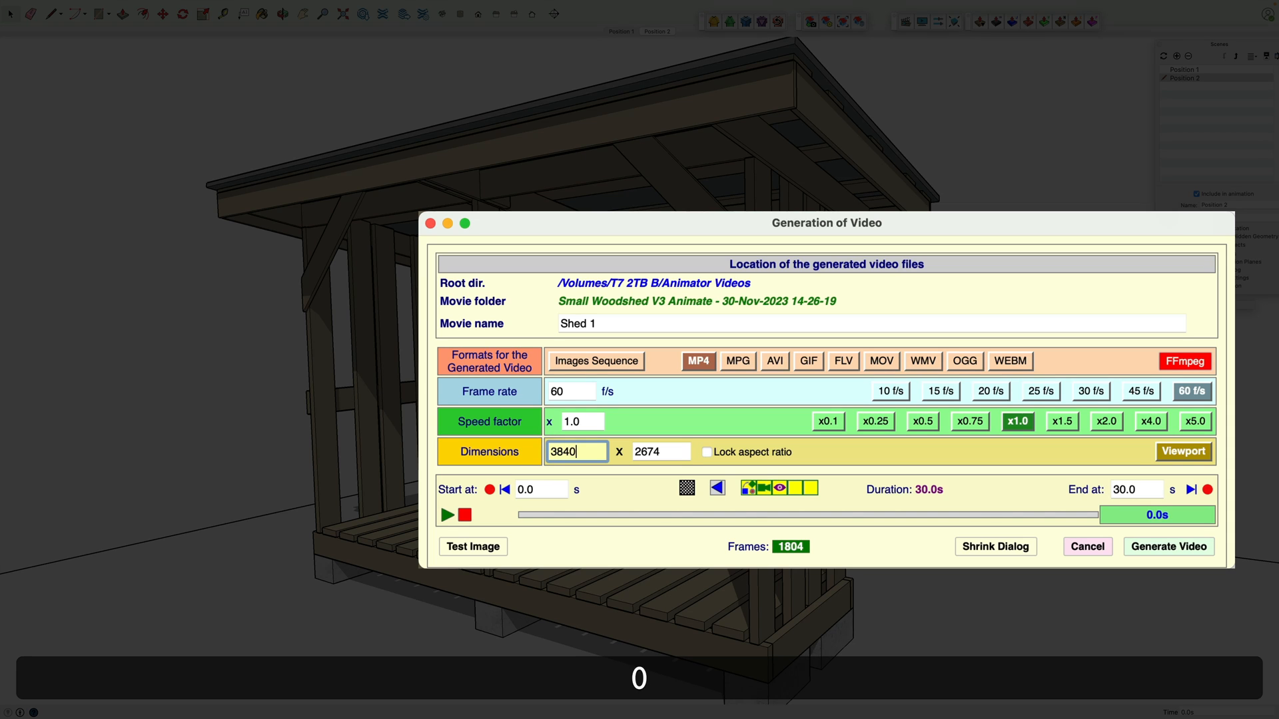
text(3)
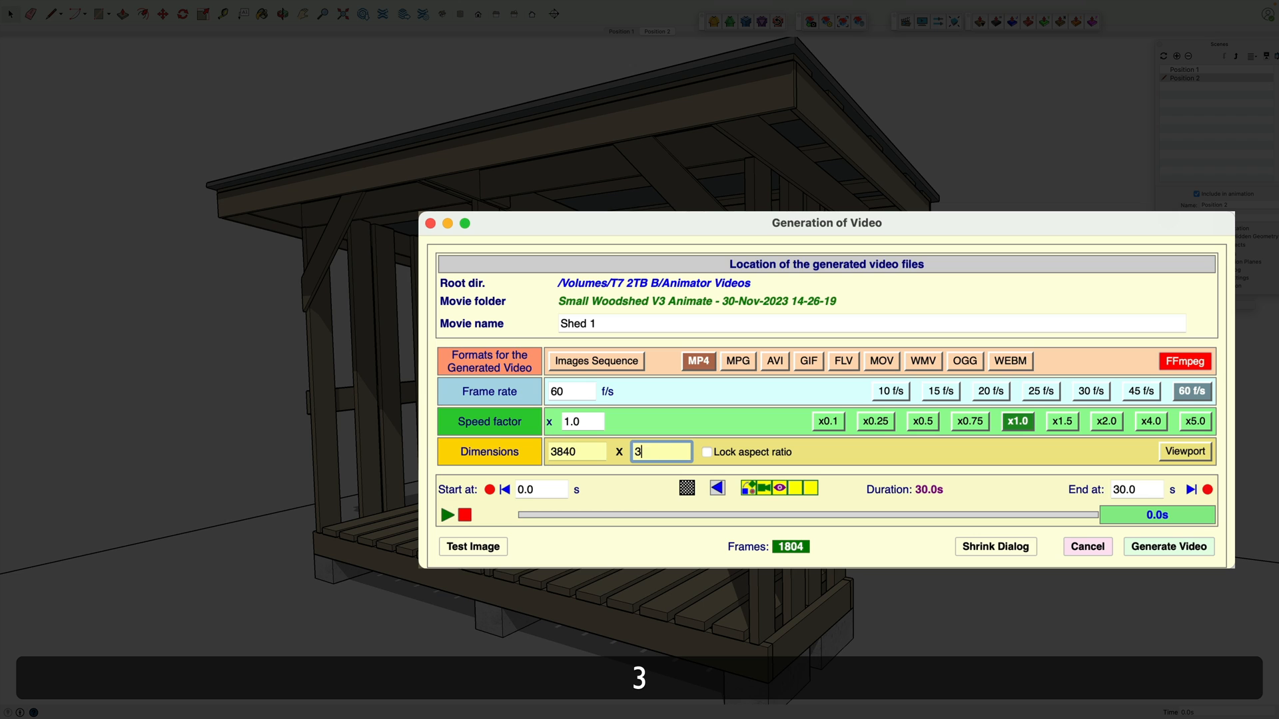
key(BackSpace)
text(2160)
key(Tab)
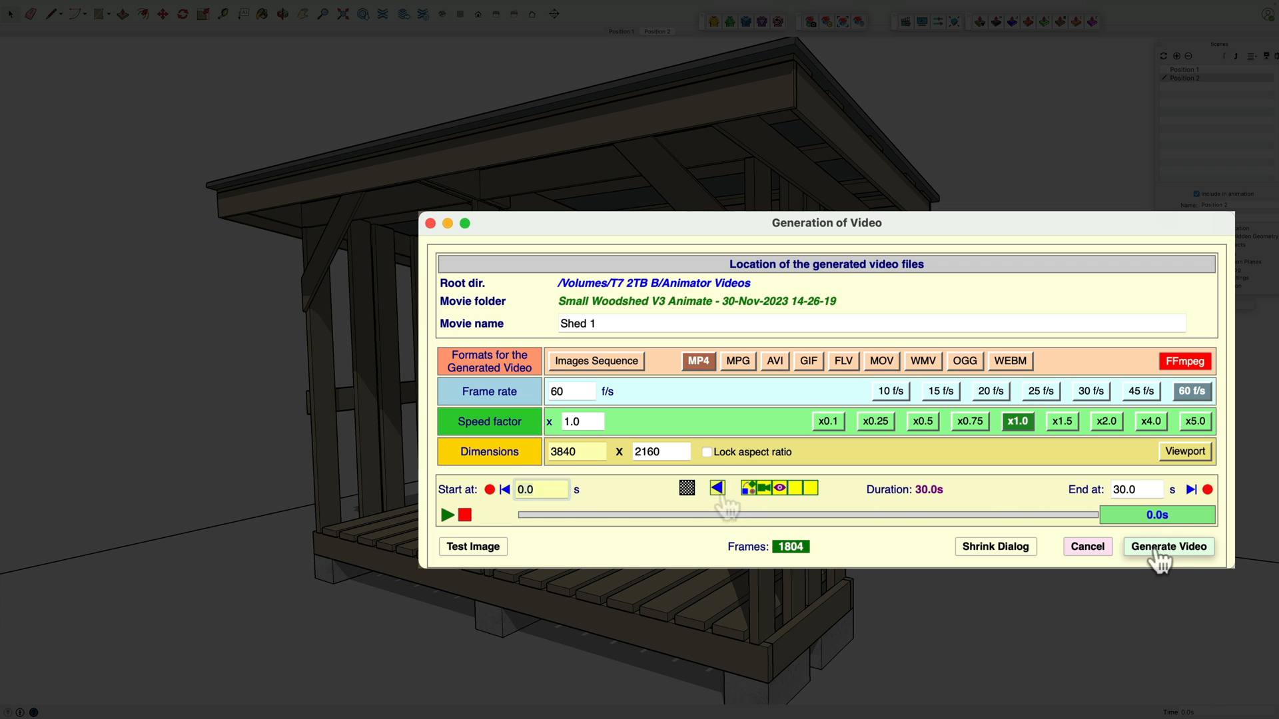
click(1156, 549)
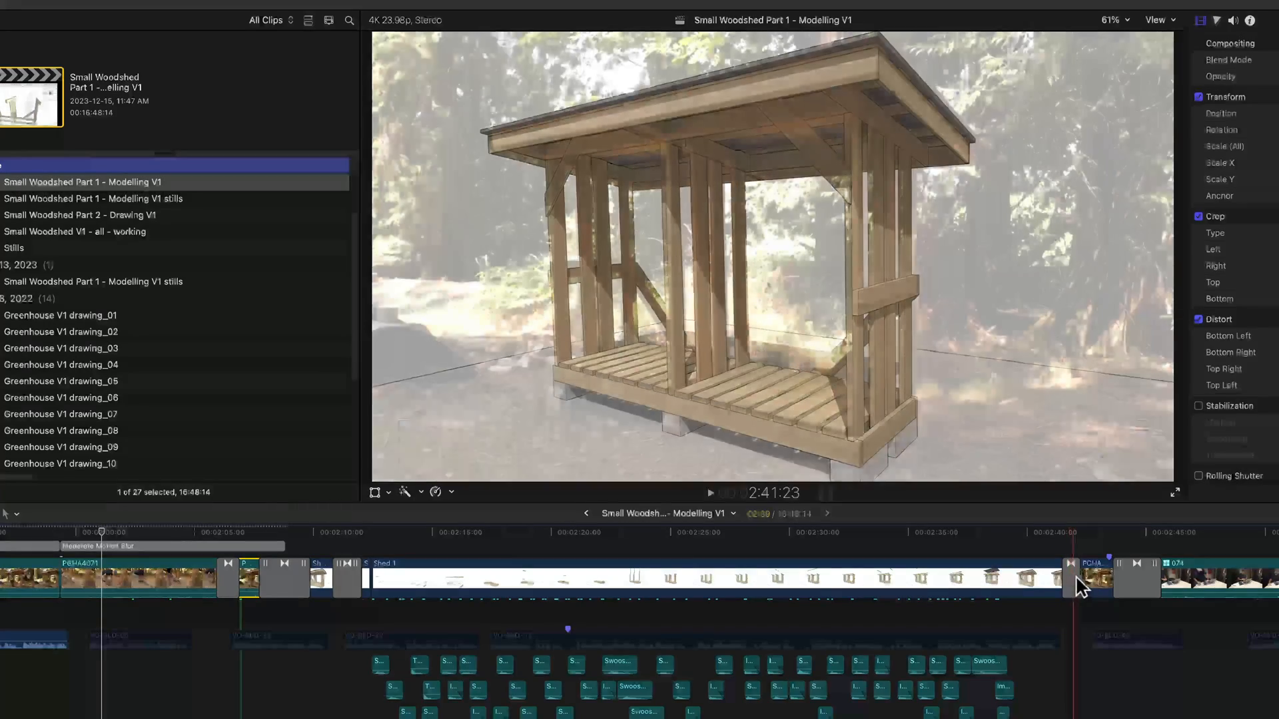
Step: Switch to Final Cut Pro and play the timeline from the transition at the end of the Shed 1 clip
click(1073, 578)
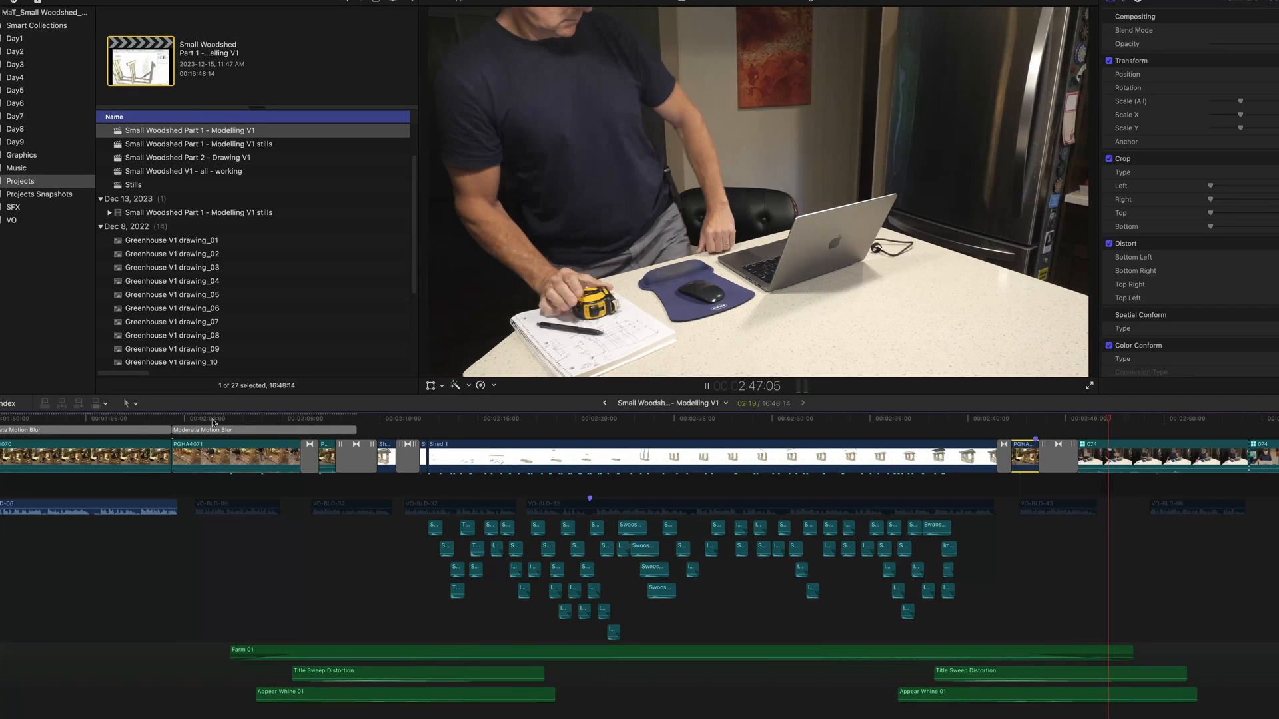
key(space)
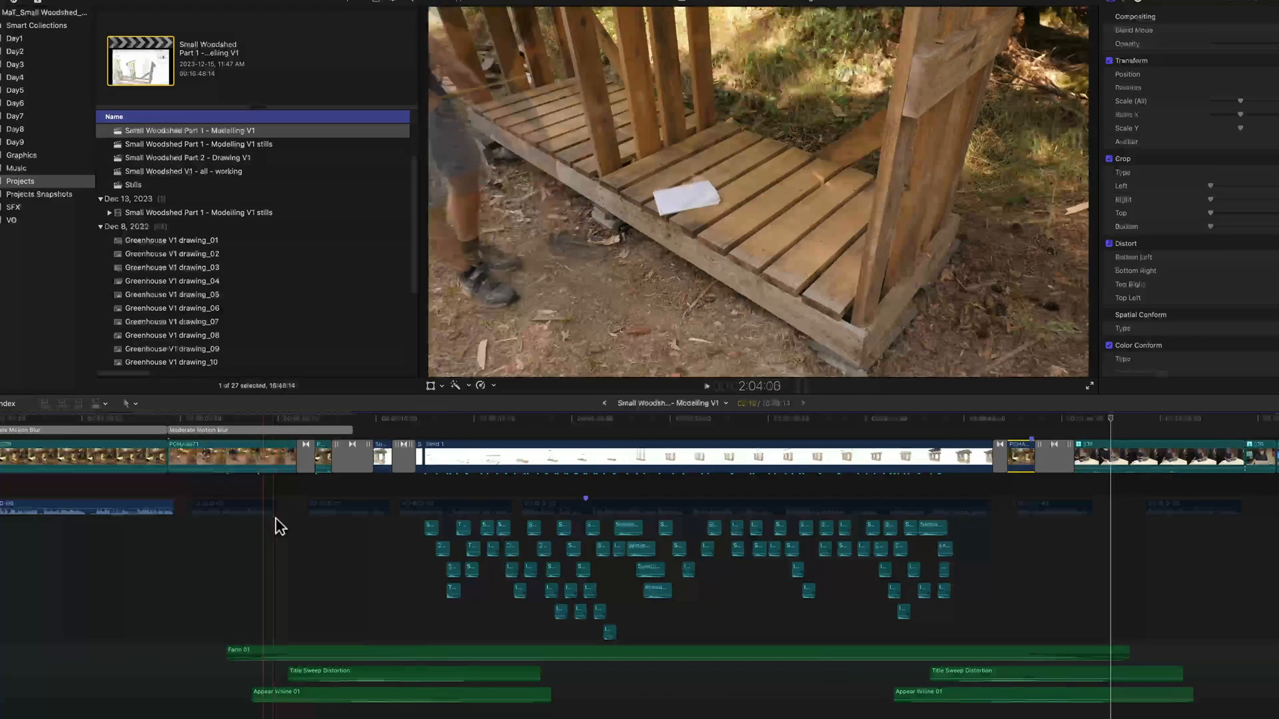
Step: Select the six voice-over clips around the Shed 1 animation and play the sequence with their audio enabled
drag(256, 498, 1182, 511)
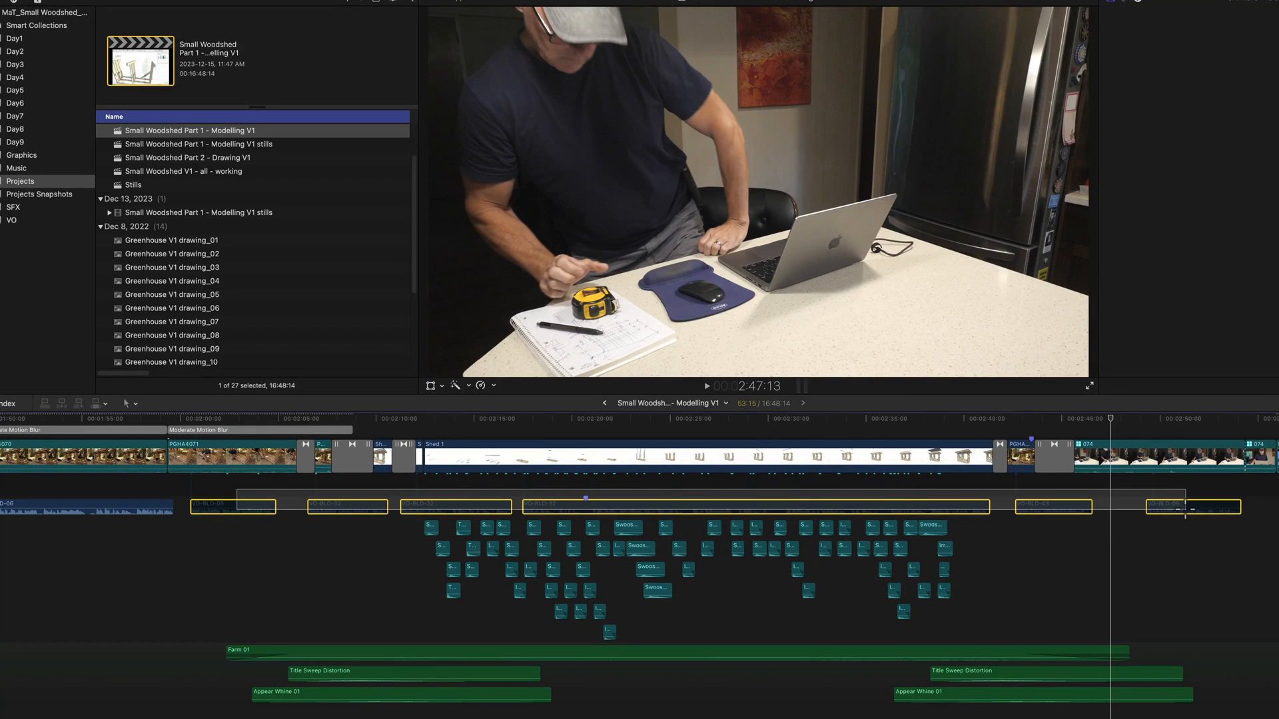
drag(1182, 510, 1185, 510)
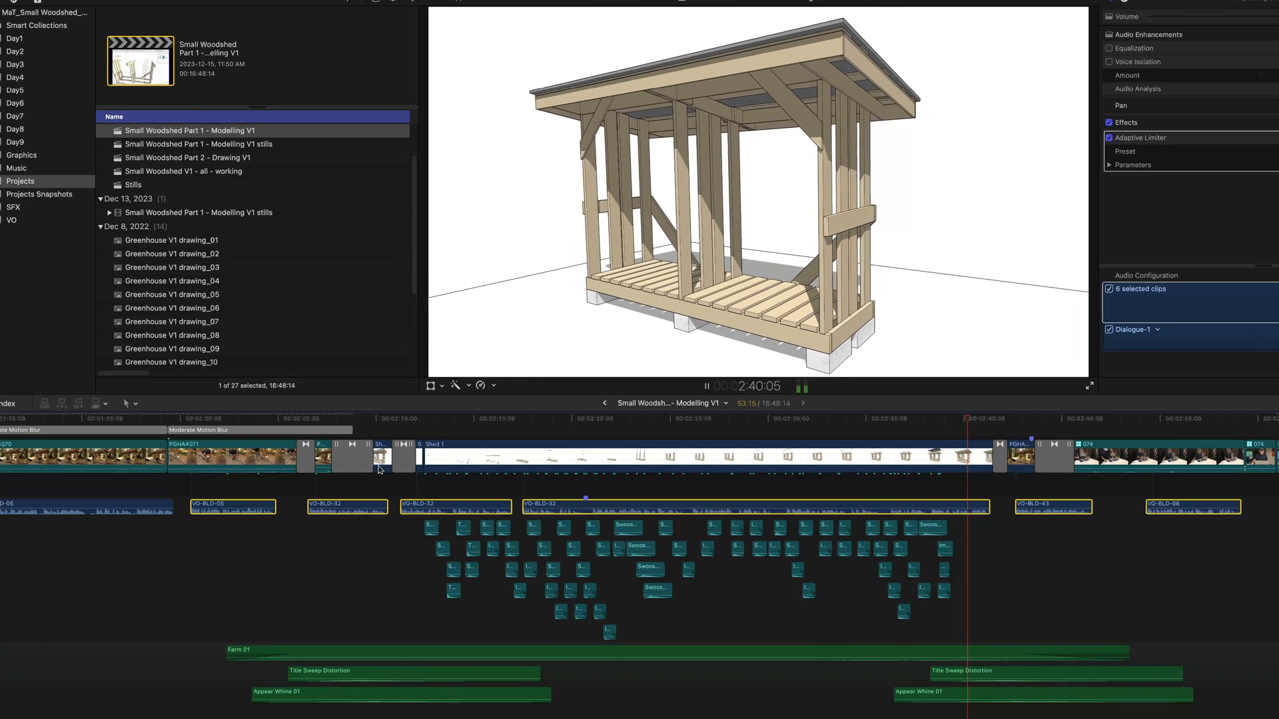
key(space)
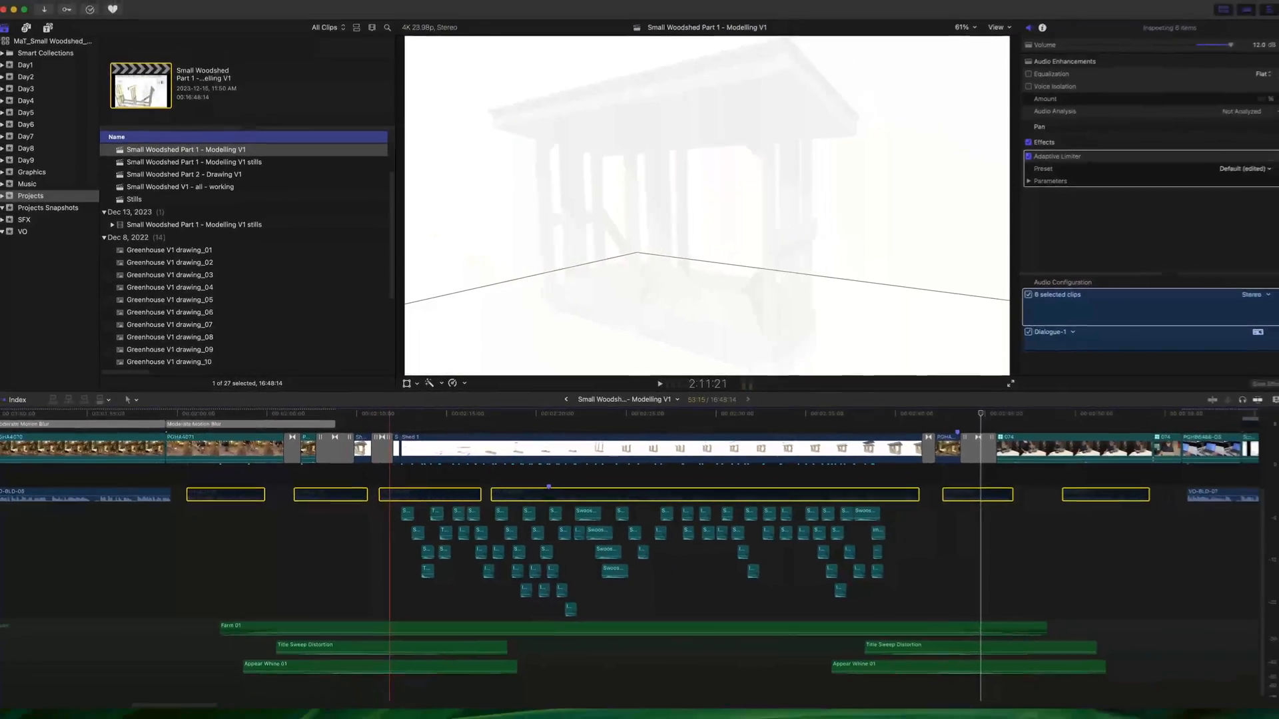
Step: Examine how the swoosh, thud and impact sound clips line up with the Shed 1 animation during playback
key(super+equal)
key(super+equal)
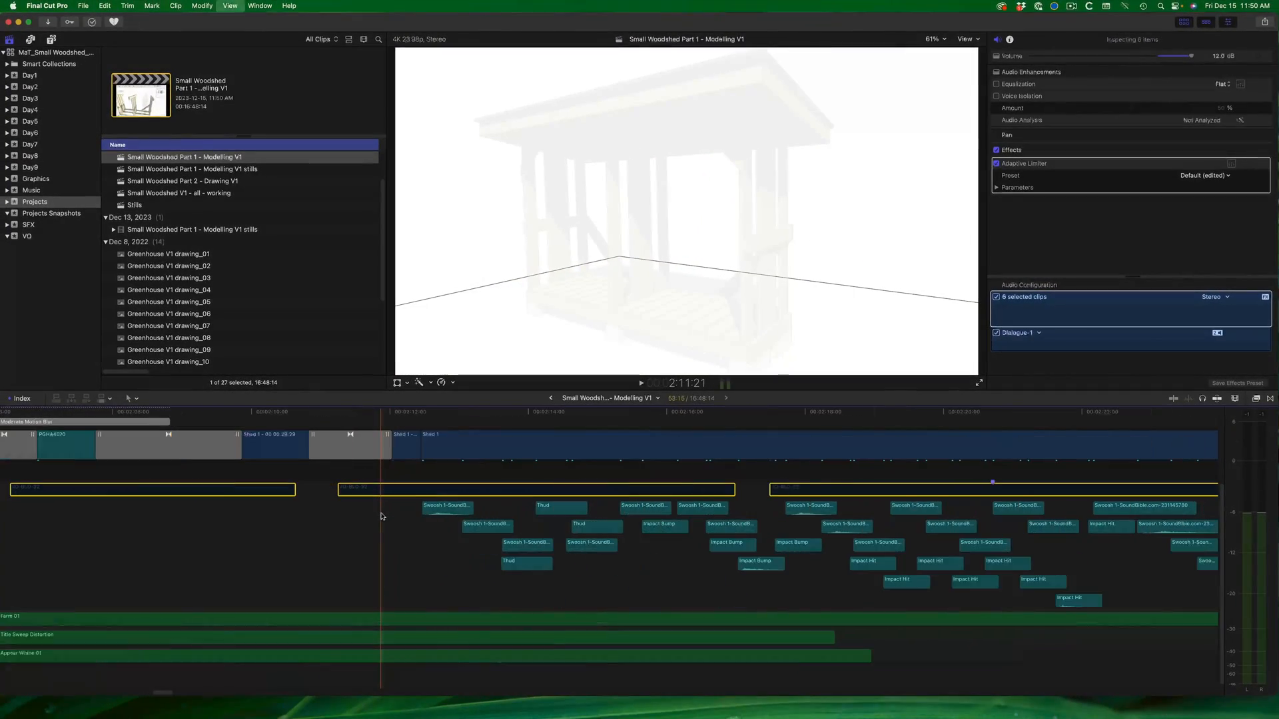
key(super+equal)
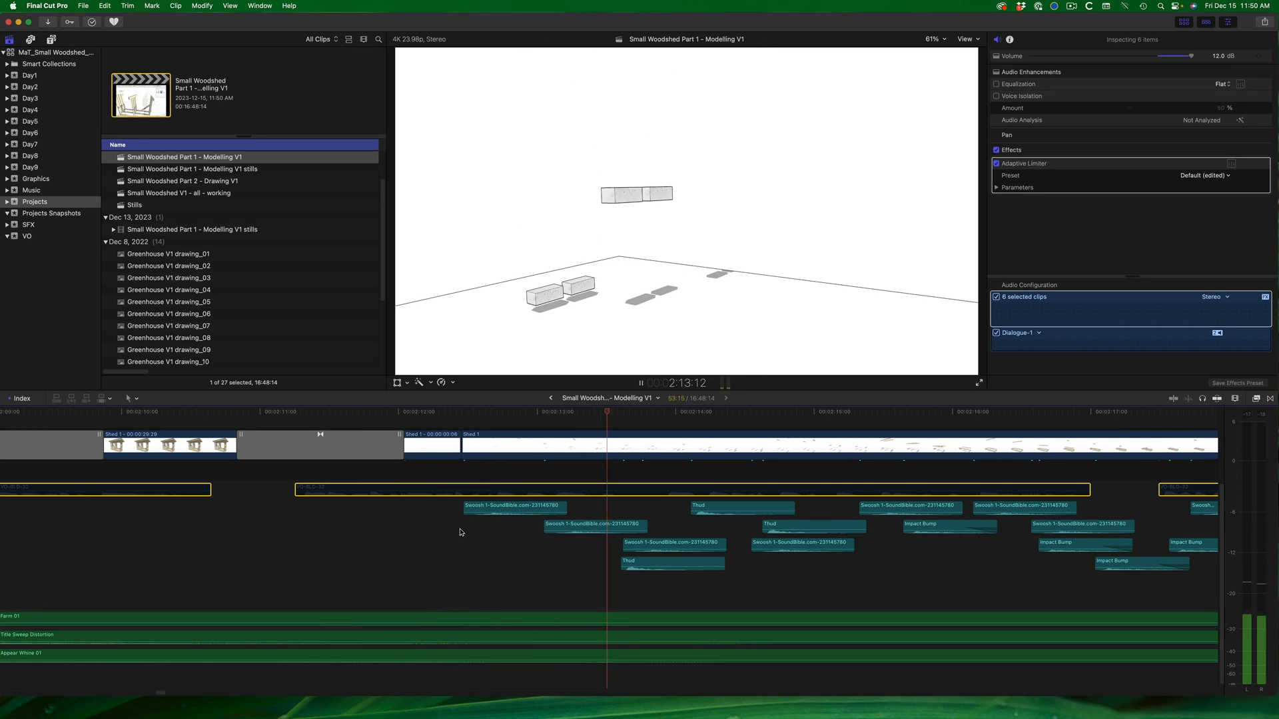
scroll(460, 532, right, 5)
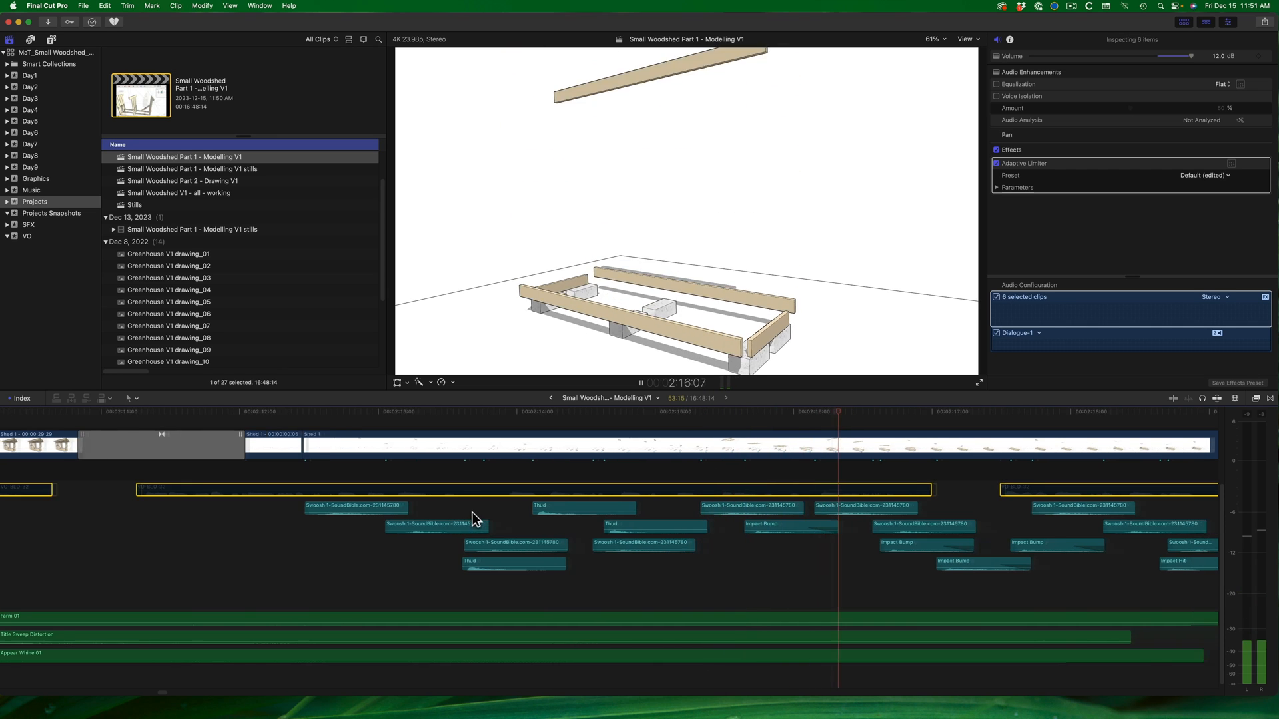
scroll(472, 513, right, 7)
scroll(457, 515, right, 20)
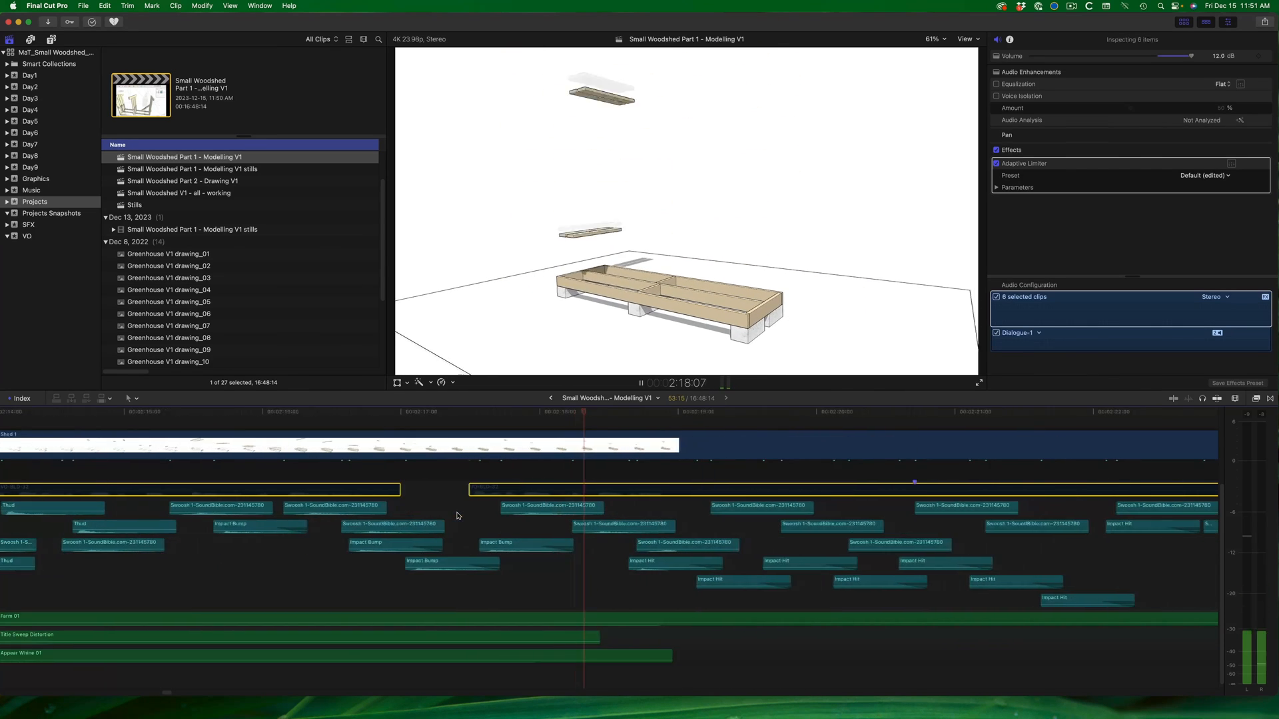
scroll(456, 516, right, 9)
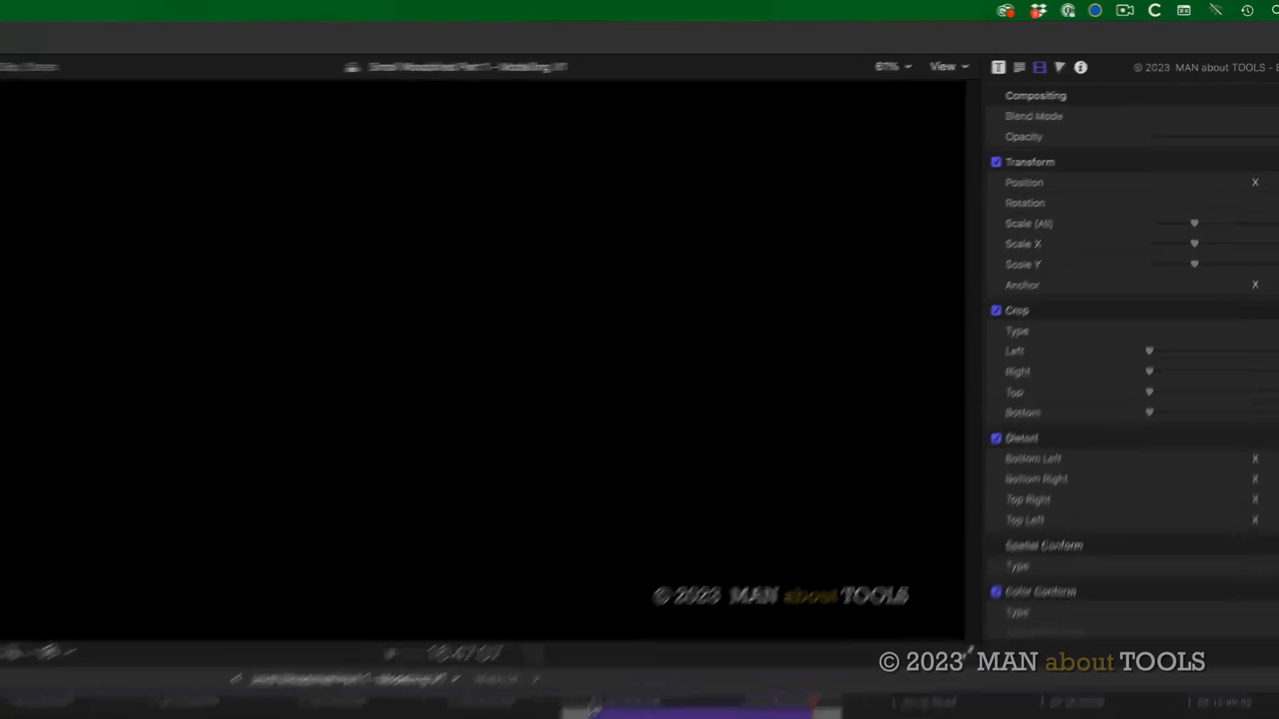
click(1126, 10)
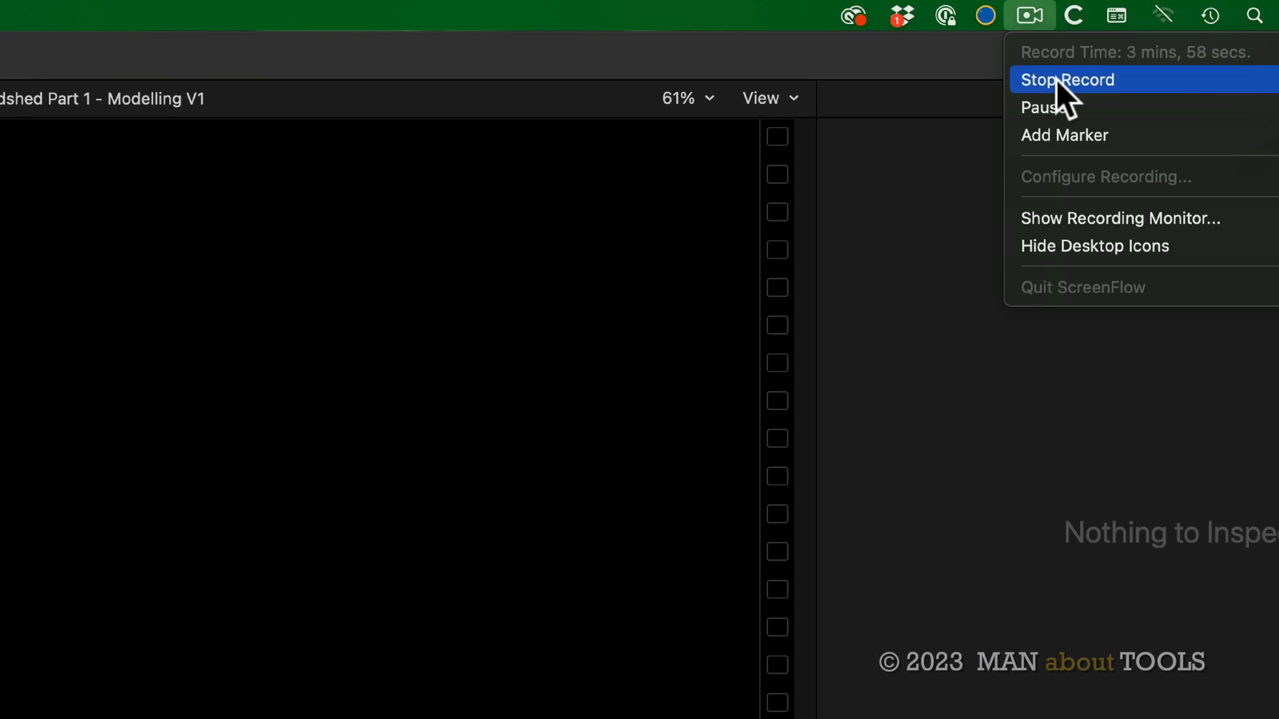